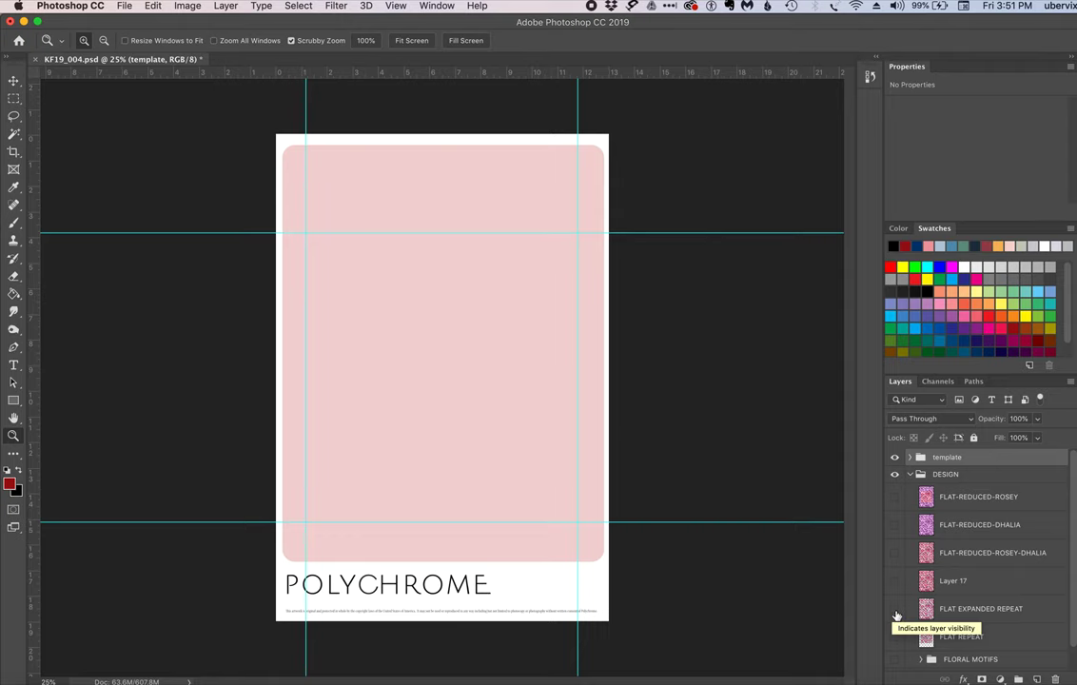
- Preview the flat pattern layers one by one from FLAT EXPANDED REPEAT up to FLAT-REDUCED-ROSEY and hide them all again
{"action": "left_click", "coordinate": [894, 608]}
{"action": "left_click", "coordinate": [895, 581]}
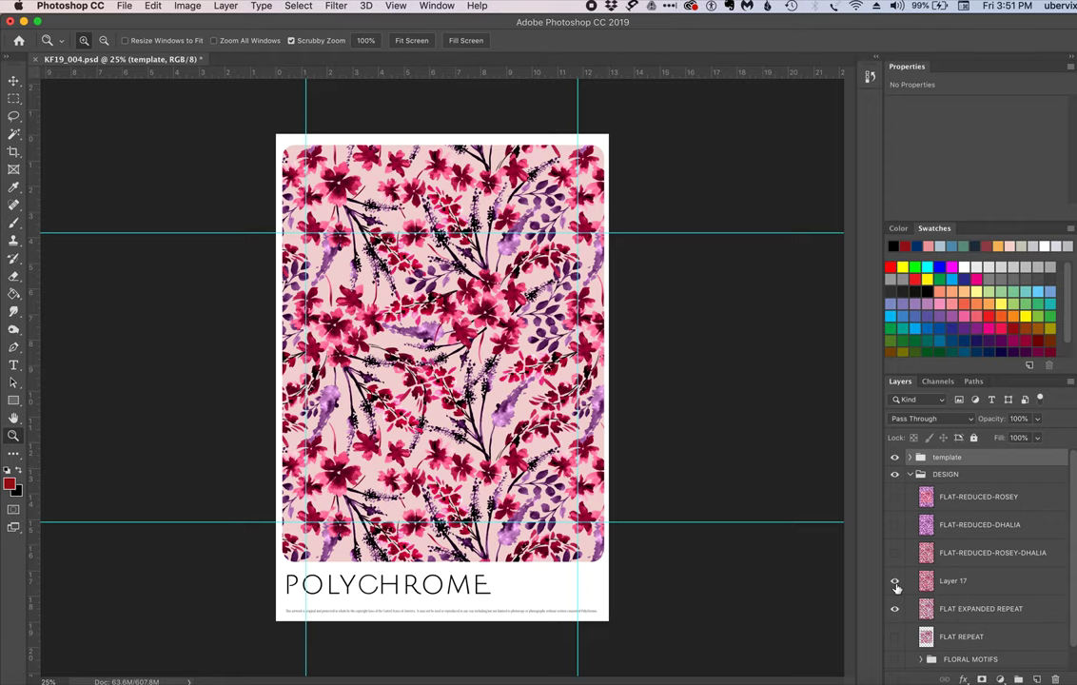
{"action": "left_click", "coordinate": [895, 554]}
{"action": "left_click", "coordinate": [894, 525]}
{"action": "left_click", "coordinate": [894, 497]}
{"action": "left_click", "coordinate": [894, 497]}
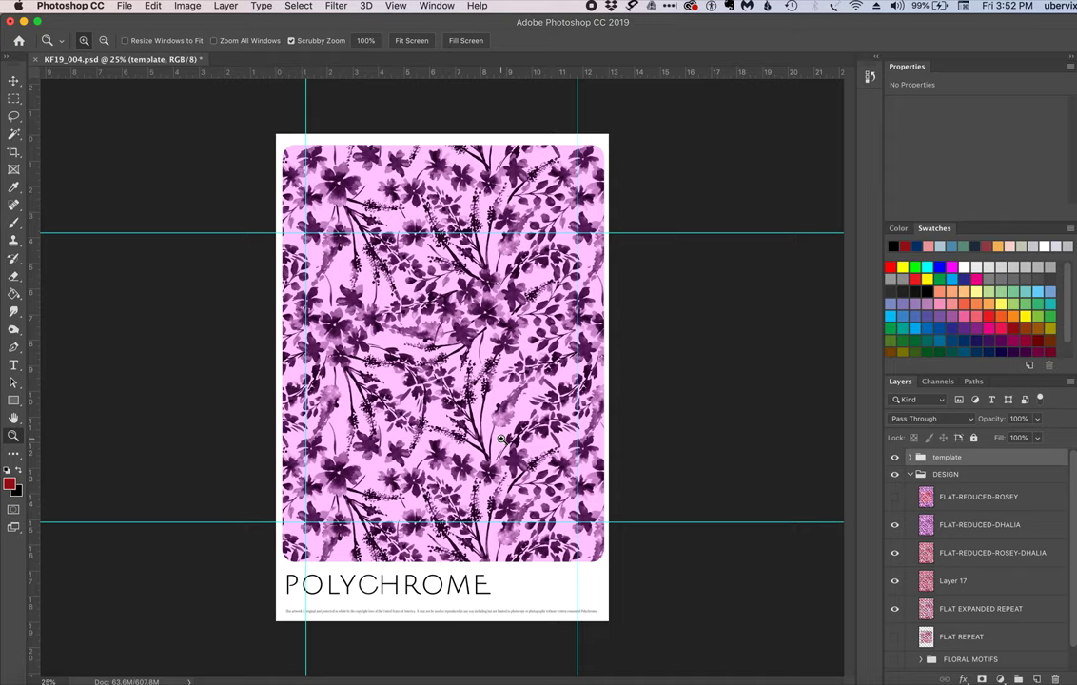
{"action": "left_click", "coordinate": [895, 526]}
{"action": "left_click", "coordinate": [895, 555]}
{"action": "left_click", "coordinate": [895, 582]}
{"action": "left_click", "coordinate": [895, 610]}
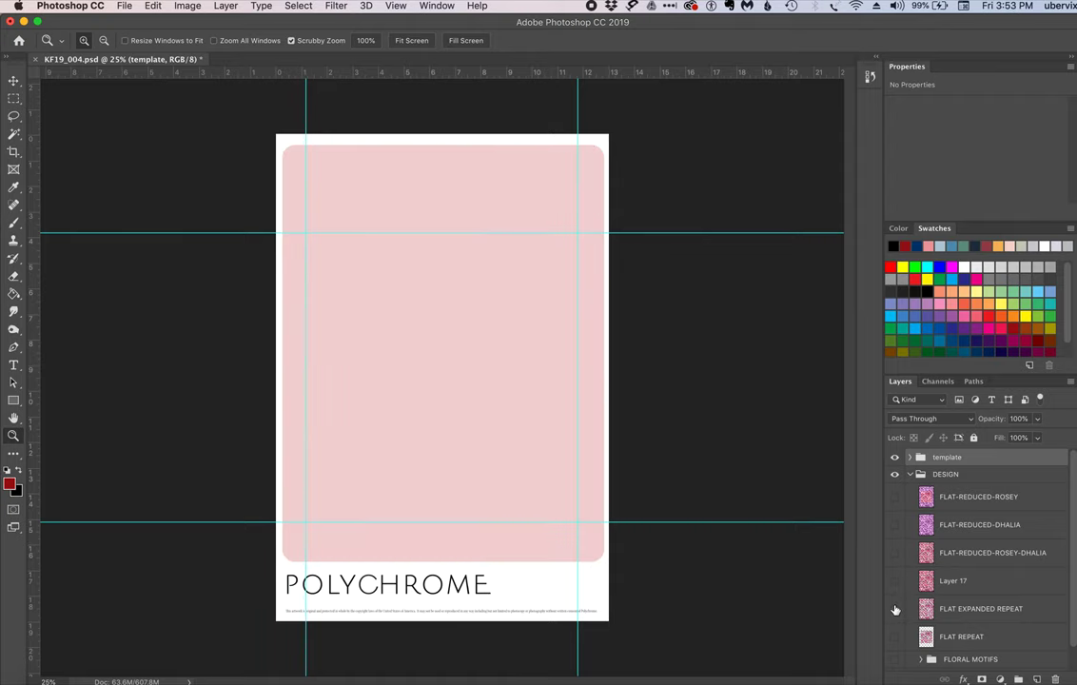
- Examine the FLAT REPEAT layer with and without the ground layer, leaving only the ground layer visible
{"action": "scroll", "coordinate": [909, 595], "scroll_direction": "down", "scroll_amount": 1}
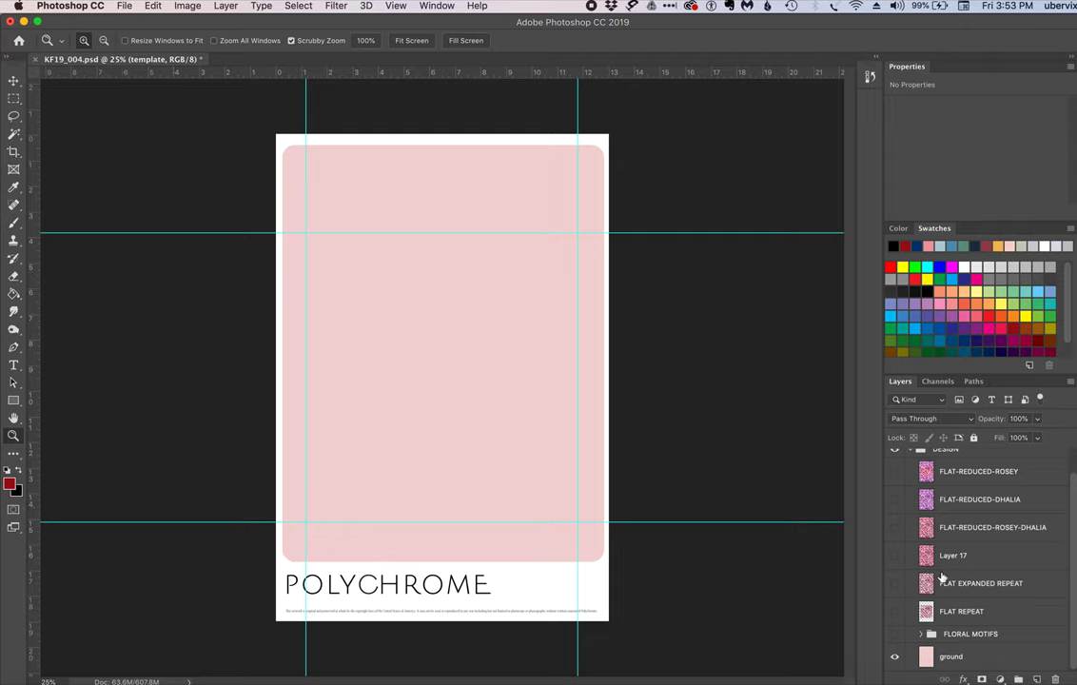
{"action": "left_click", "coordinate": [896, 612]}
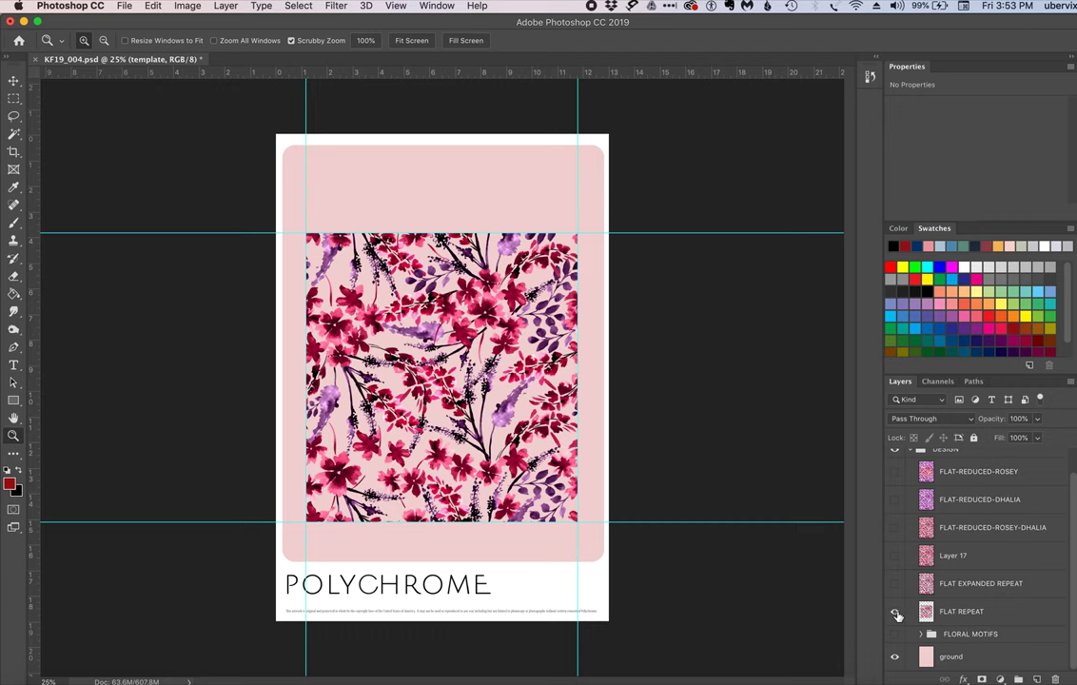
{"action": "left_click", "coordinate": [896, 657]}
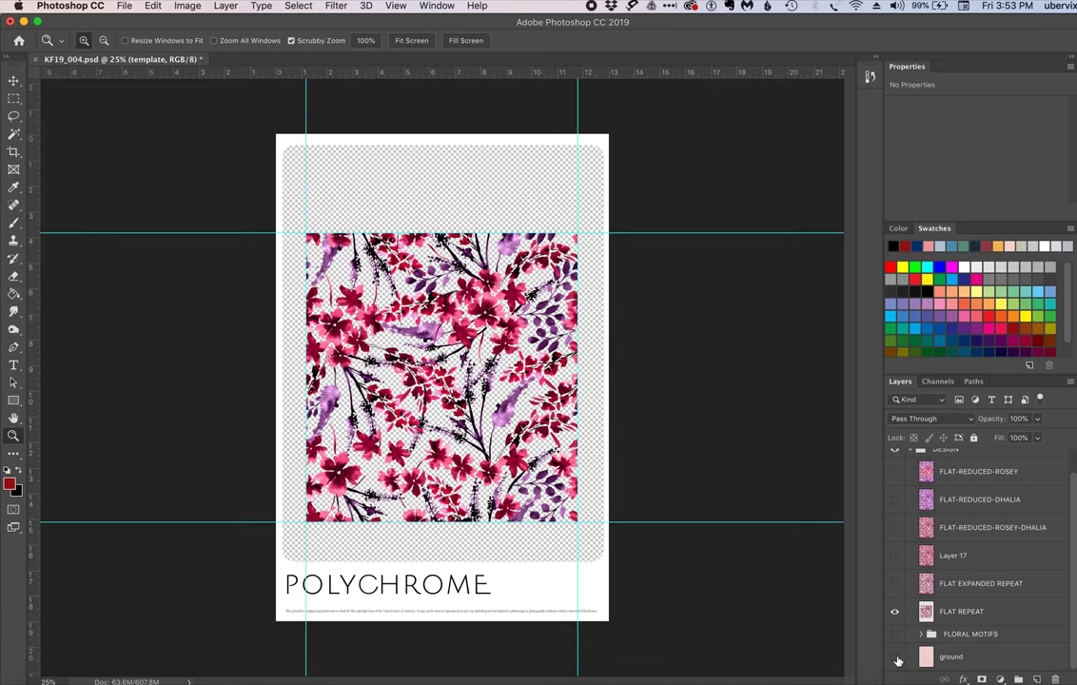
{"action": "left_click", "coordinate": [896, 657]}
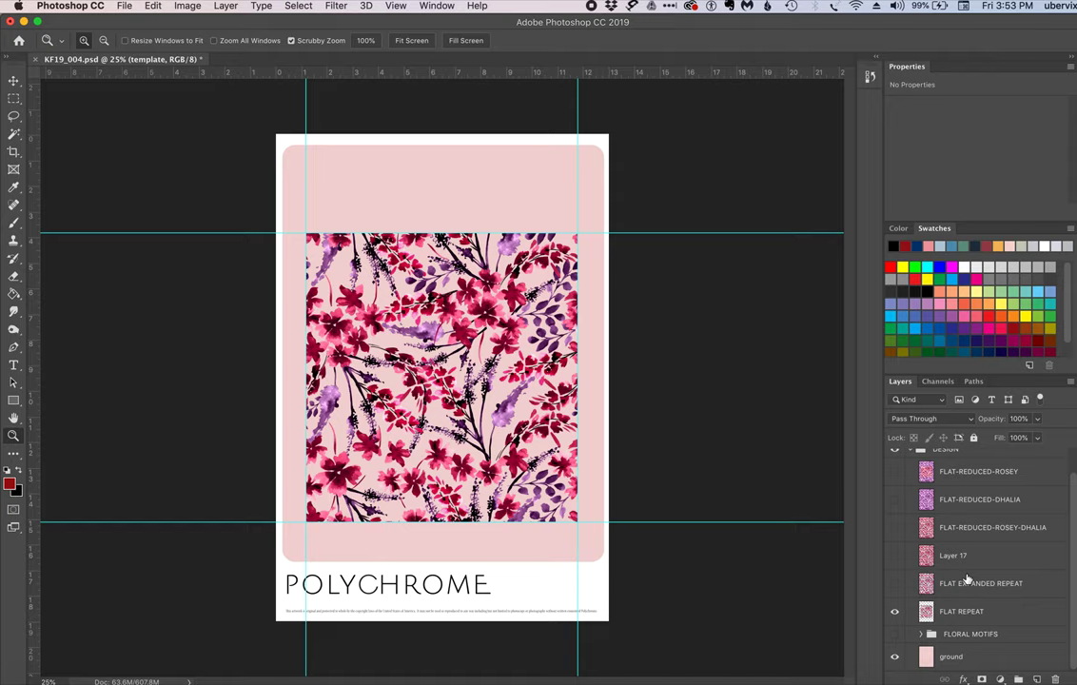
{"action": "left_click", "coordinate": [894, 659]}
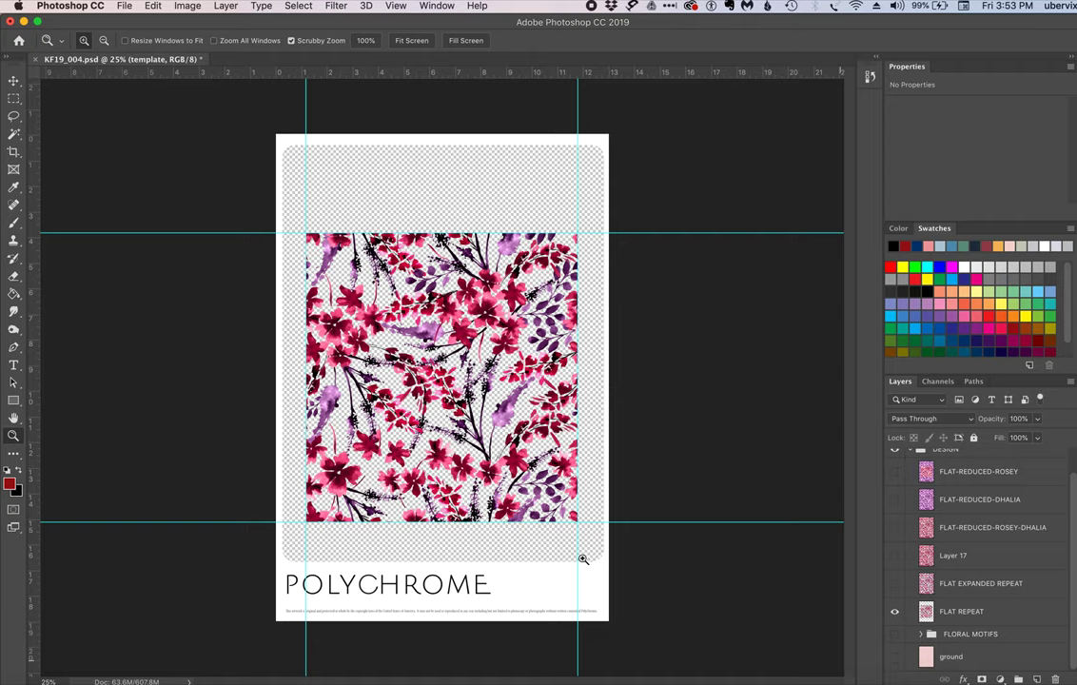
{"action": "left_click", "coordinate": [14, 98]}
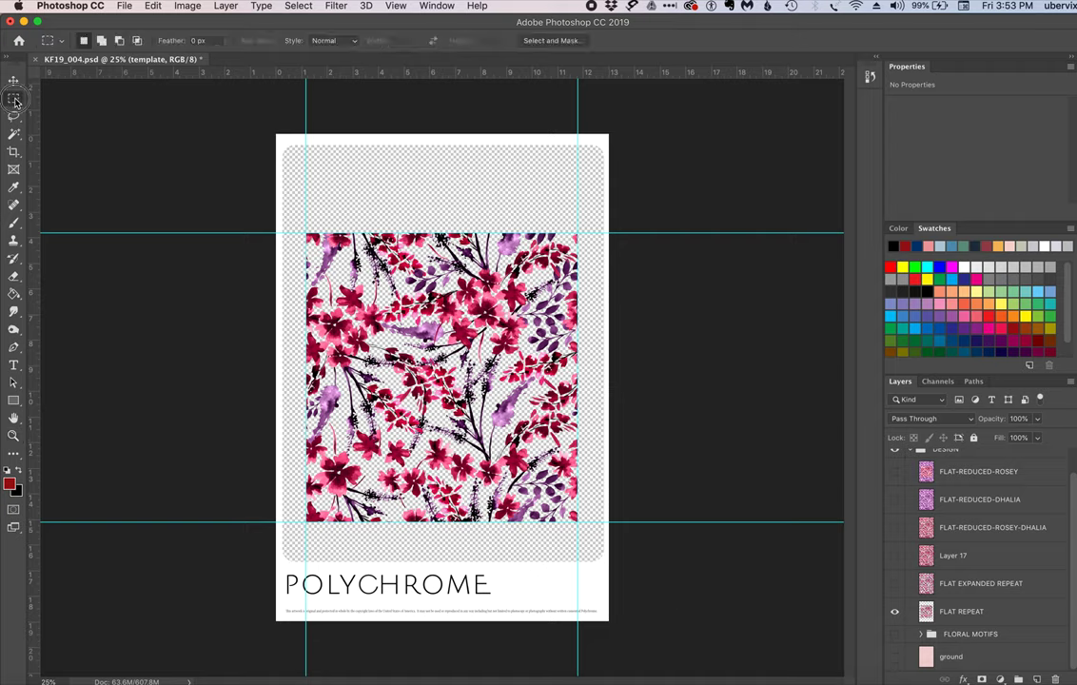
{"action": "left_click", "coordinate": [305, 232]}
{"action": "left_click", "coordinate": [894, 612]}
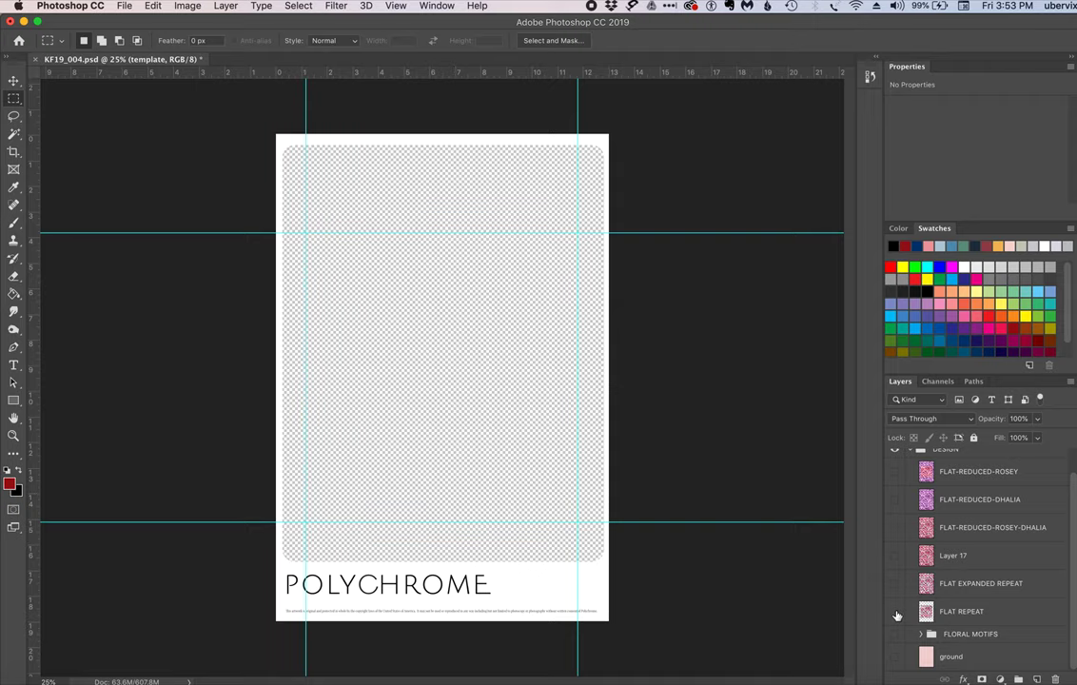
{"action": "left_click", "coordinate": [894, 656]}
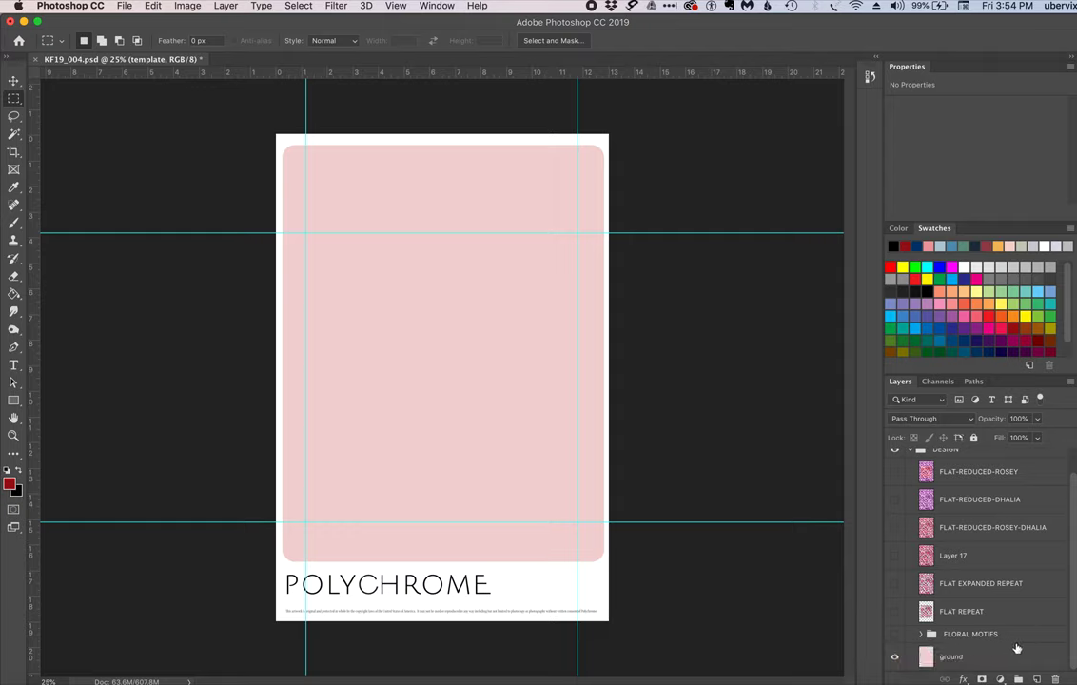
- Show the FLORAL MOTIFS group and expand it to list its individual motif layers
{"action": "left_click", "coordinate": [895, 634]}
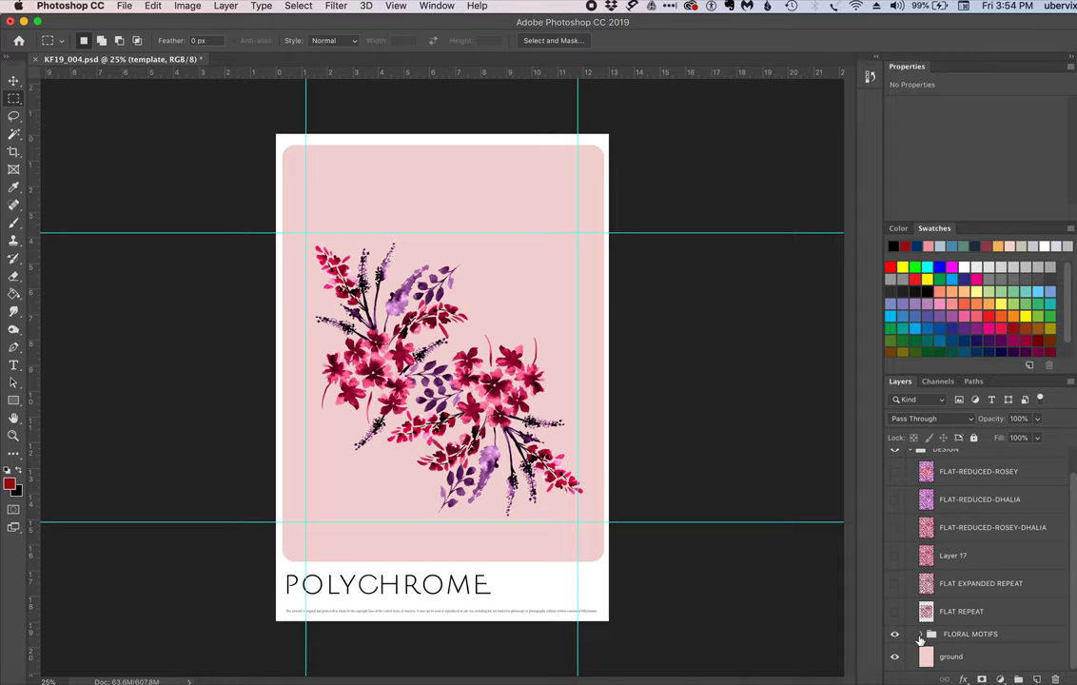
{"action": "left_click", "coordinate": [919, 635]}
{"action": "scroll", "coordinate": [920, 640], "scroll_direction": "down", "scroll_amount": 2}
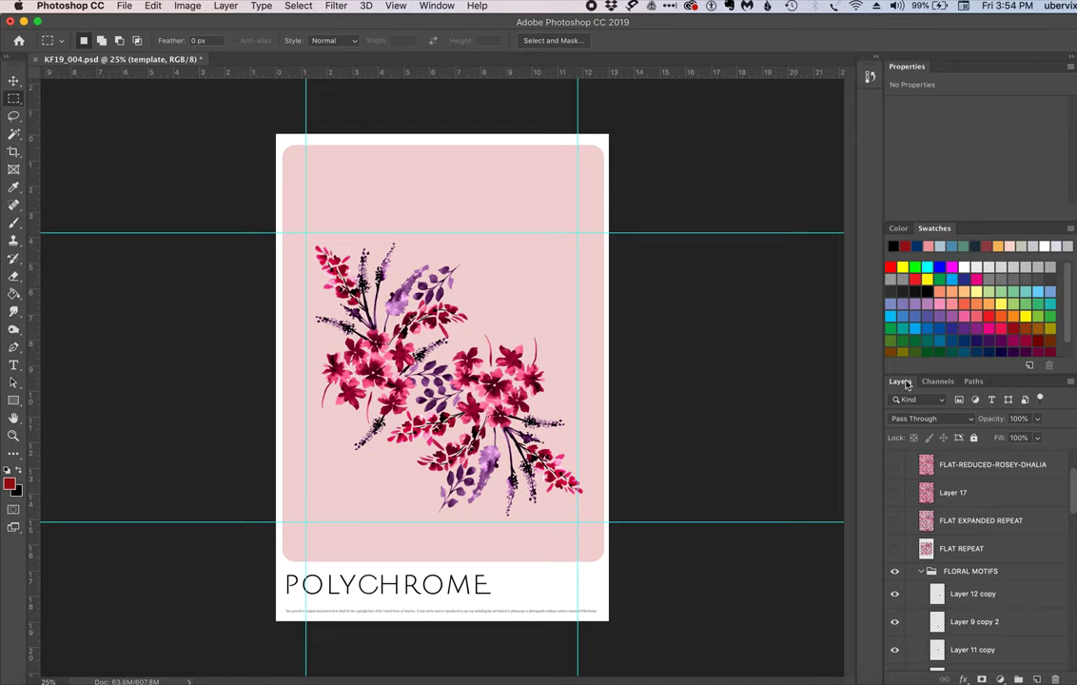
- Undock the Layers panel beside the artwork and stretch it taller to fit more of the motif layers
{"action": "left_click_drag", "start_coordinate": [900, 380], "coordinate": [668, 109]}
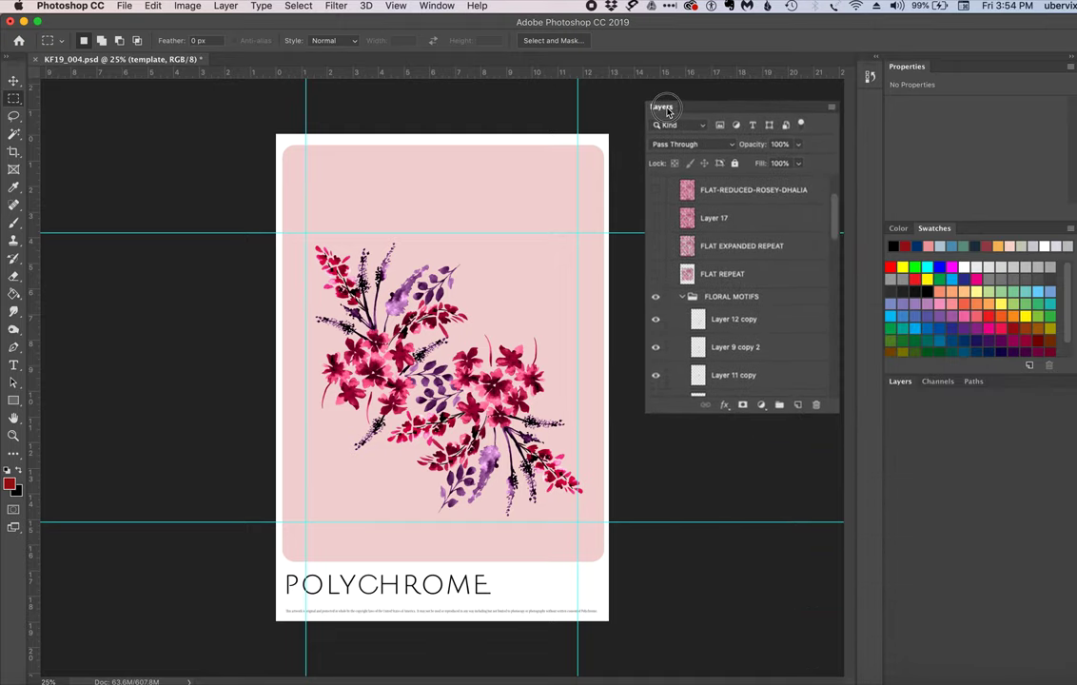
{"action": "left_click_drag", "start_coordinate": [722, 257], "coordinate": [754, 644]}
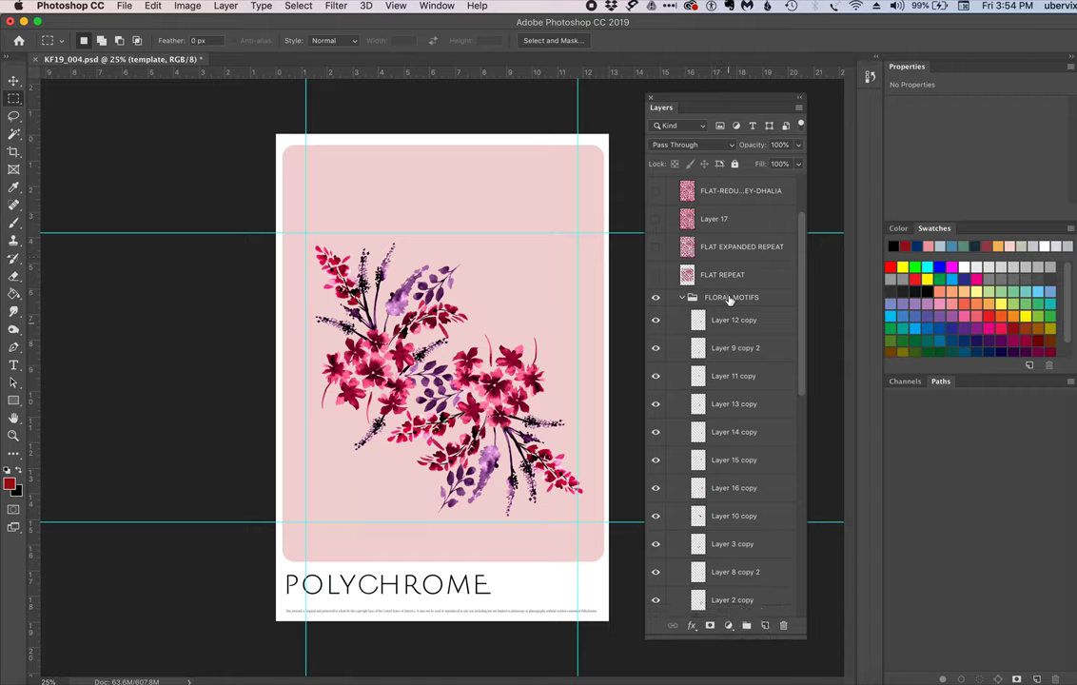
{"action": "scroll", "coordinate": [668, 323], "scroll_direction": "down", "scroll_amount": 3}
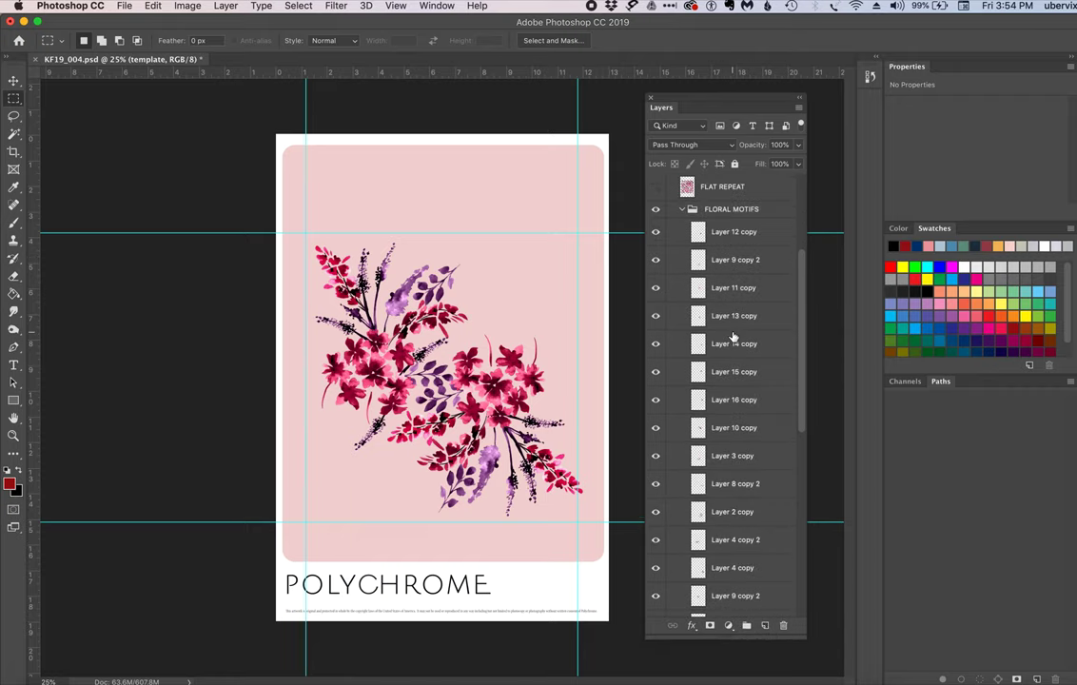
- Toggle the visibility of Layer 10 copy, Layer 3 copy, Layer 2 copy and Layer 4 copy 2 to identify their motifs
{"action": "left_click", "coordinate": [655, 288]}
{"action": "left_click", "coordinate": [656, 429]}
{"action": "left_click", "coordinate": [657, 432]}
{"action": "left_click", "coordinate": [657, 430]}
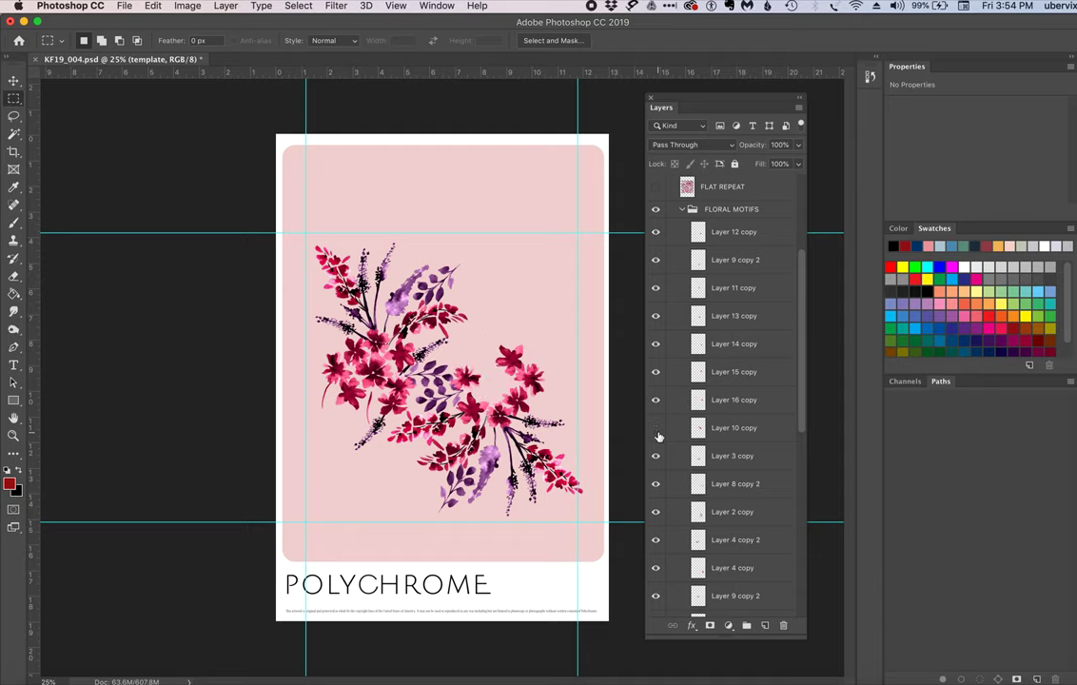
{"action": "left_click", "coordinate": [656, 430]}
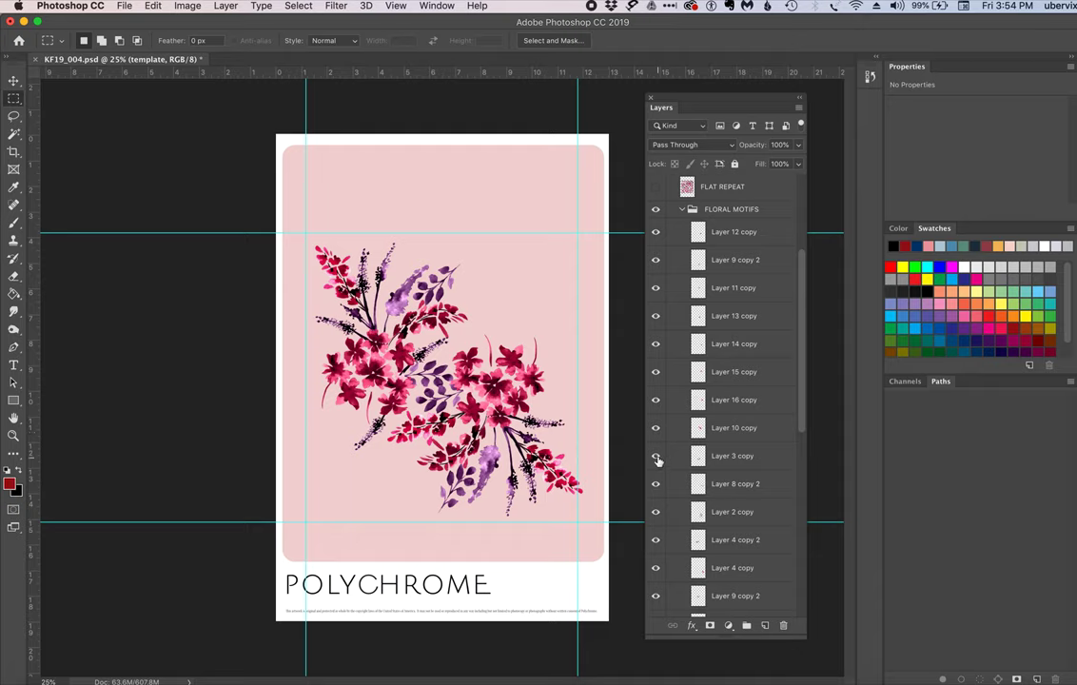
{"action": "left_click", "coordinate": [657, 458]}
{"action": "left_click", "coordinate": [656, 458]}
{"action": "left_click", "coordinate": [656, 513]}
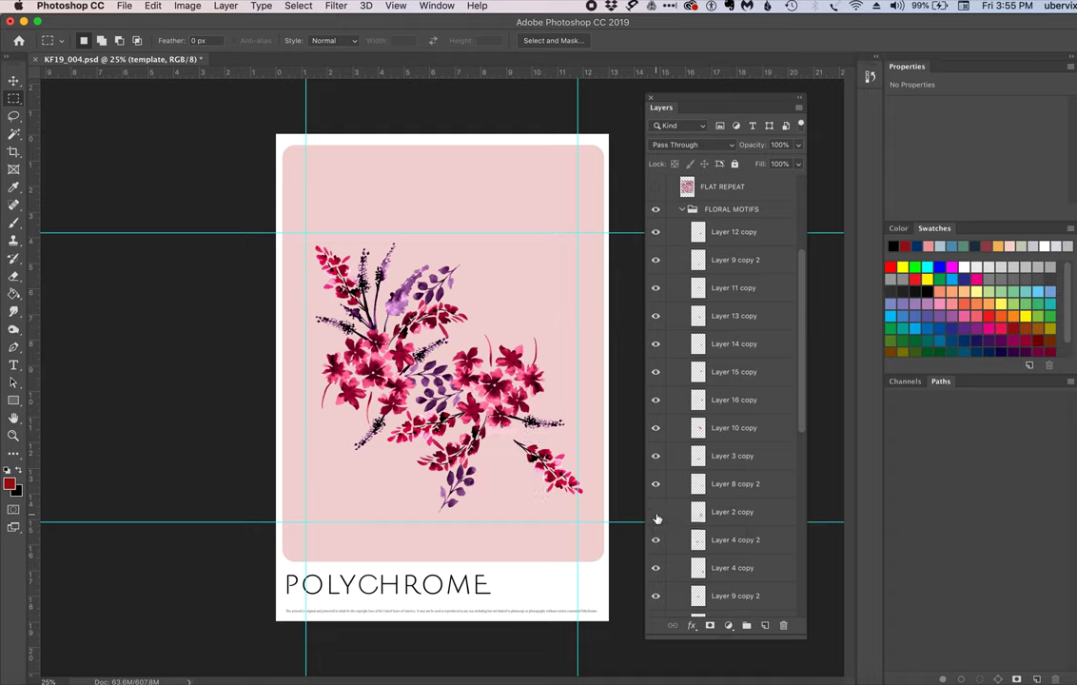
{"action": "left_click", "coordinate": [657, 542]}
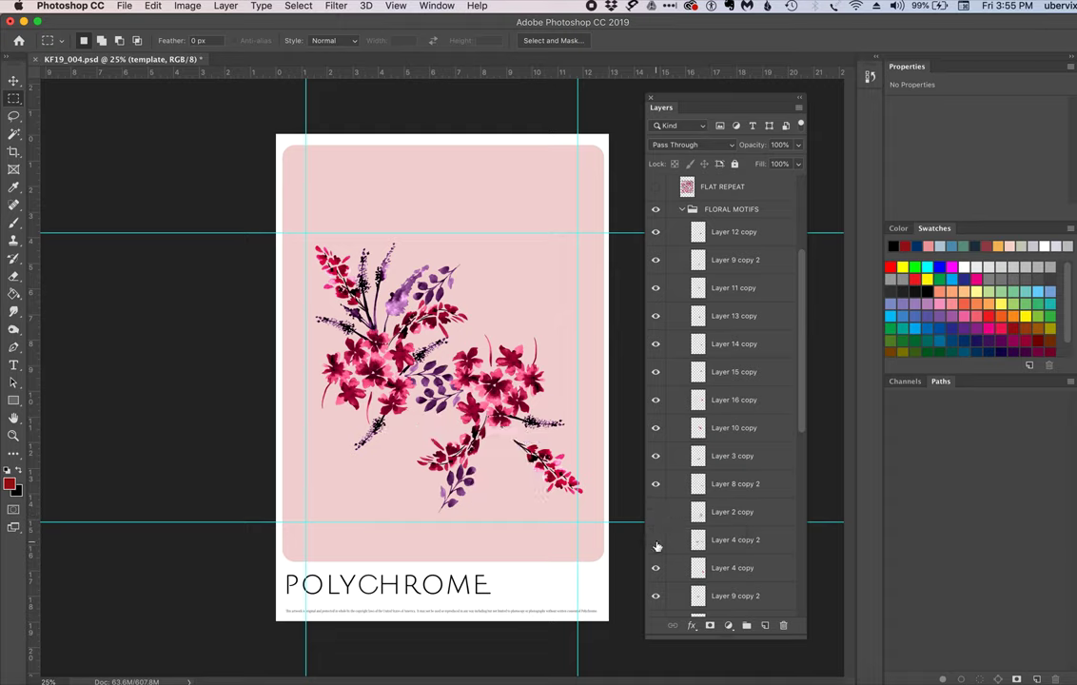
- Add a blue Color Overlay to Layer 10 copy with the Color blend mode at 100% opacity
{"action": "left_click", "coordinate": [742, 430]}
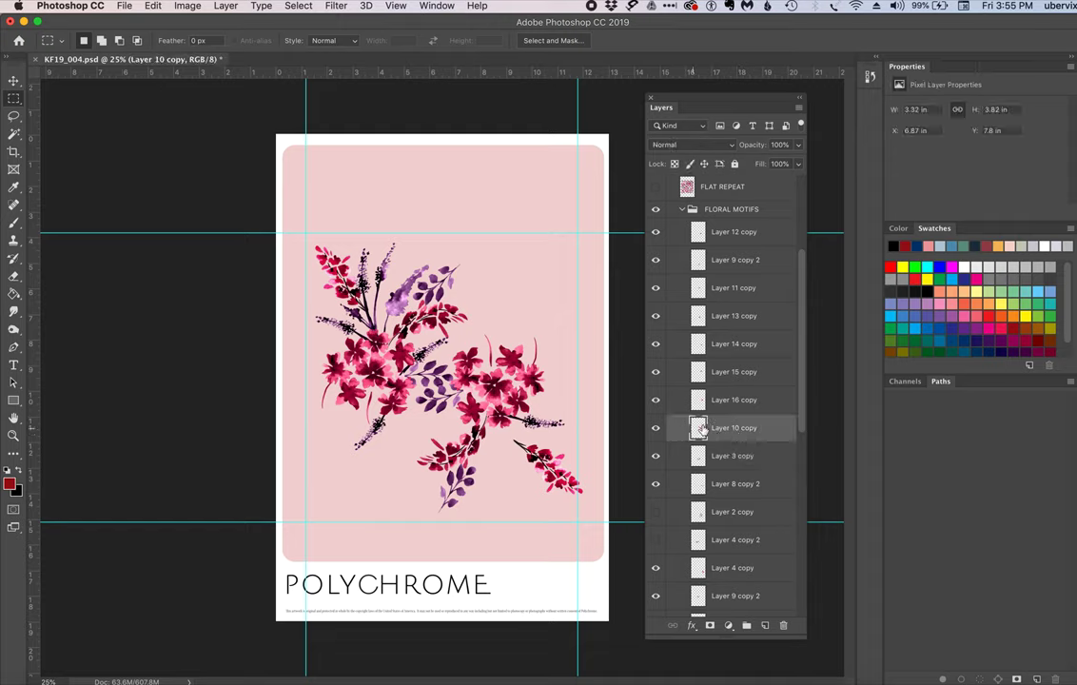
{"action": "right_click", "coordinate": [656, 428]}
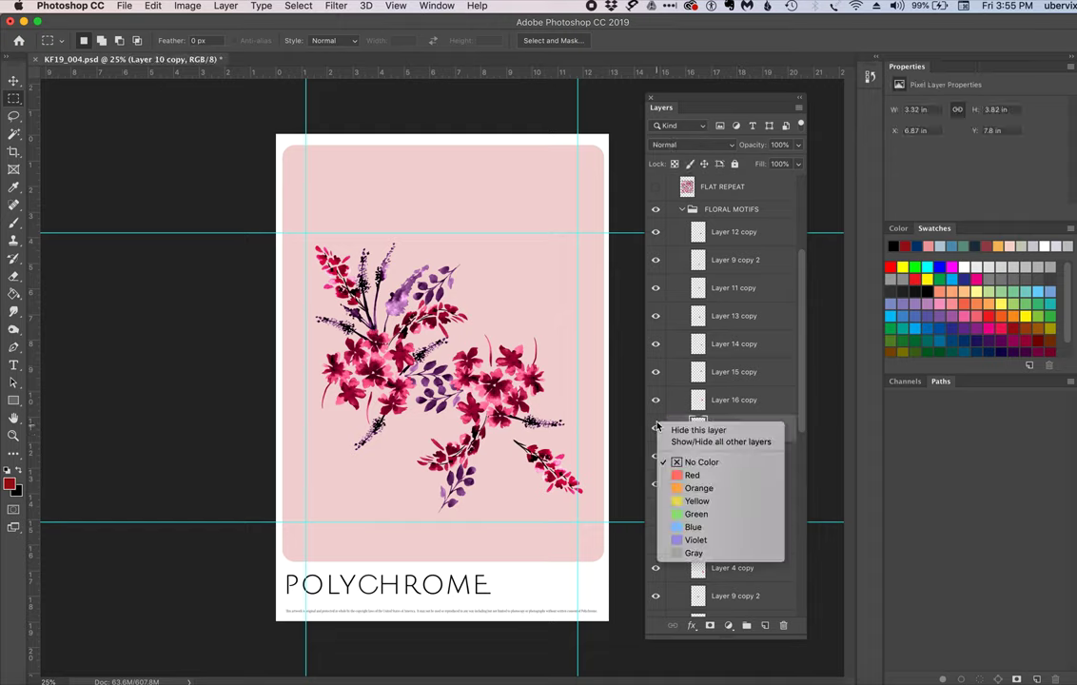
{"action": "left_click", "coordinate": [656, 428]}
{"action": "left_click", "coordinate": [657, 433]}
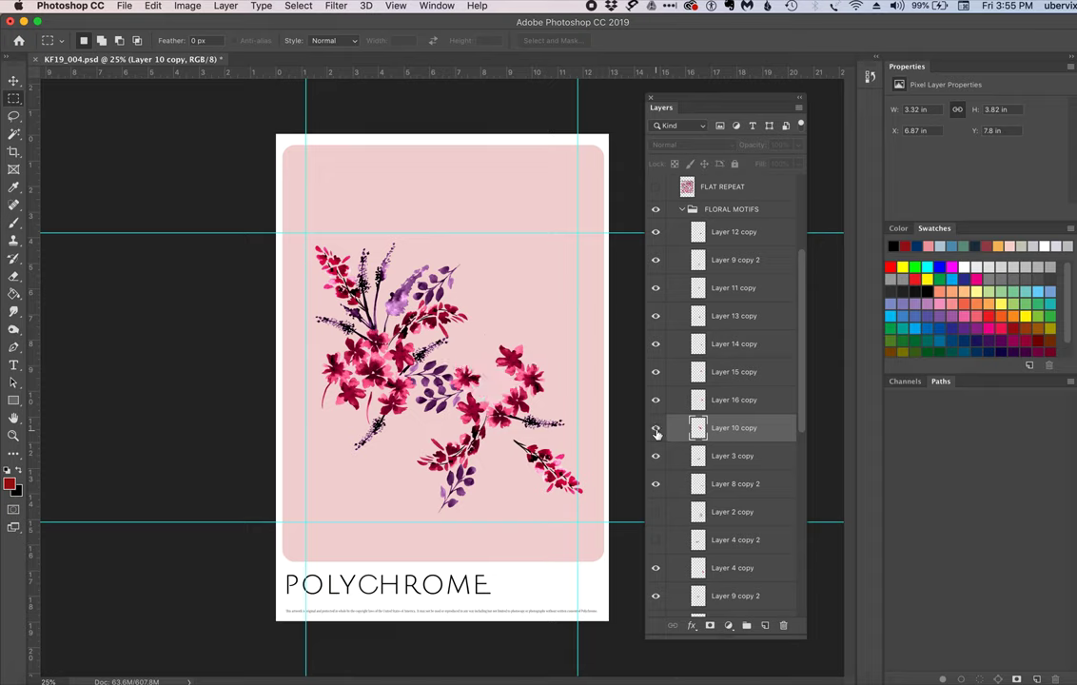
{"action": "left_click", "coordinate": [656, 433]}
{"action": "left_click", "coordinate": [692, 626]}
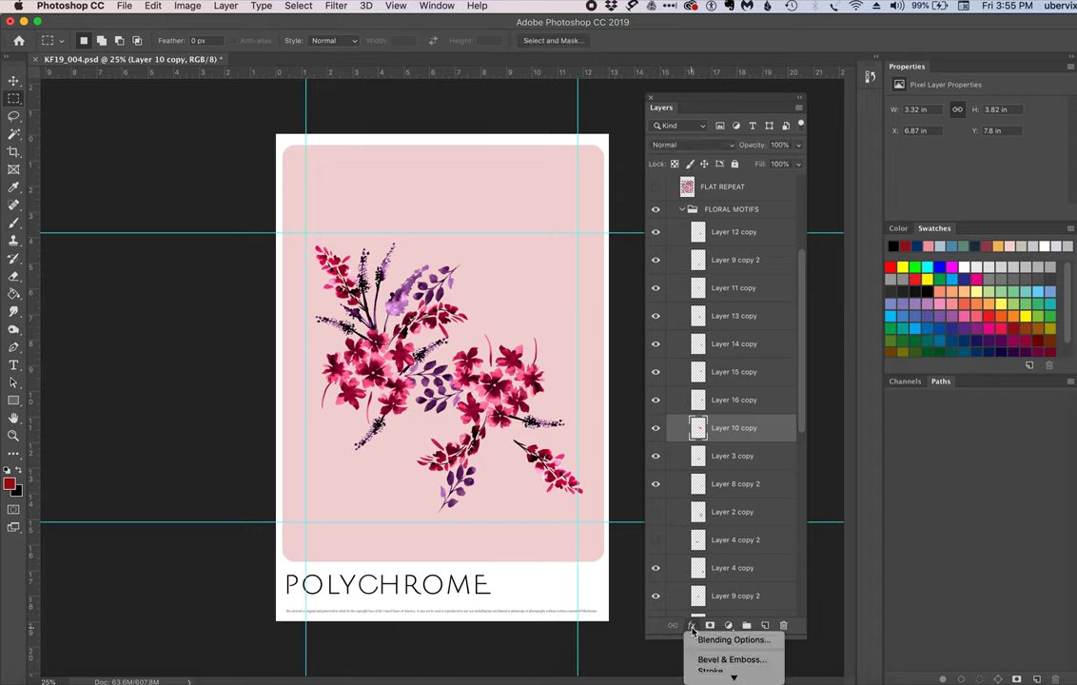
{"action": "mouse_move", "coordinate": [732, 675]}
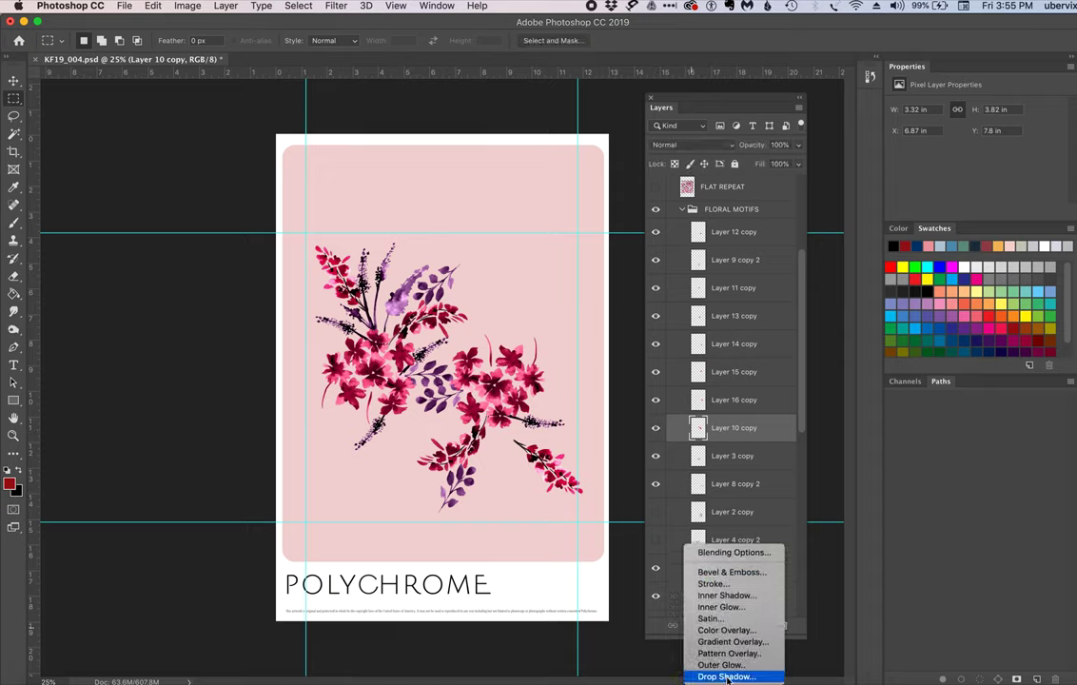
{"action": "left_click", "coordinate": [729, 632]}
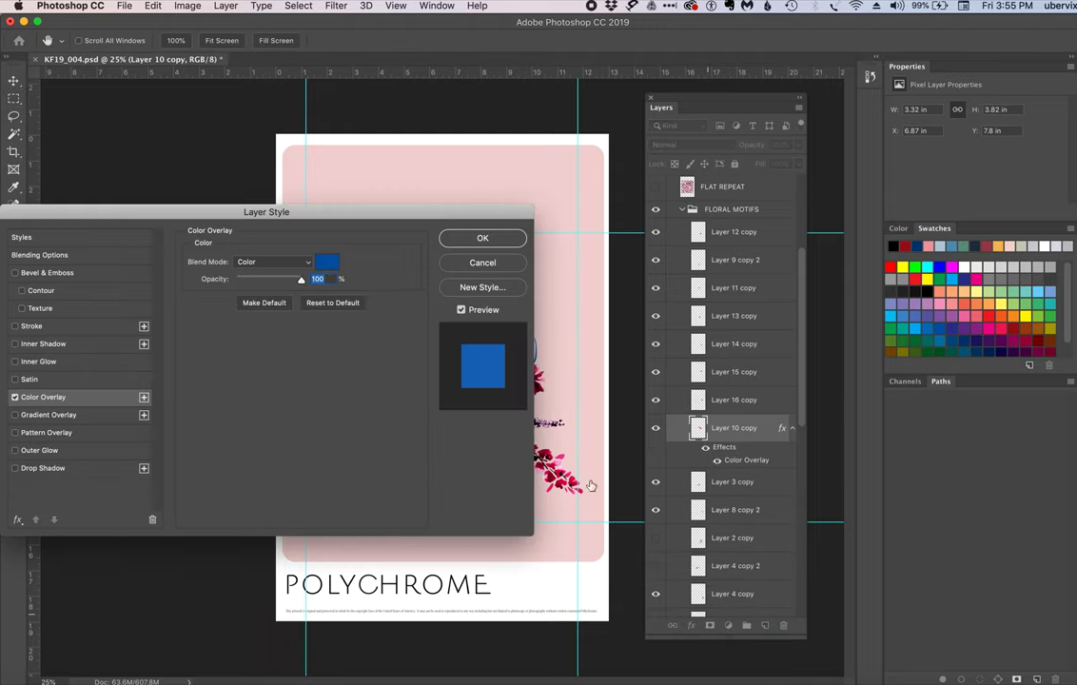
{"action": "left_click", "coordinate": [483, 237]}
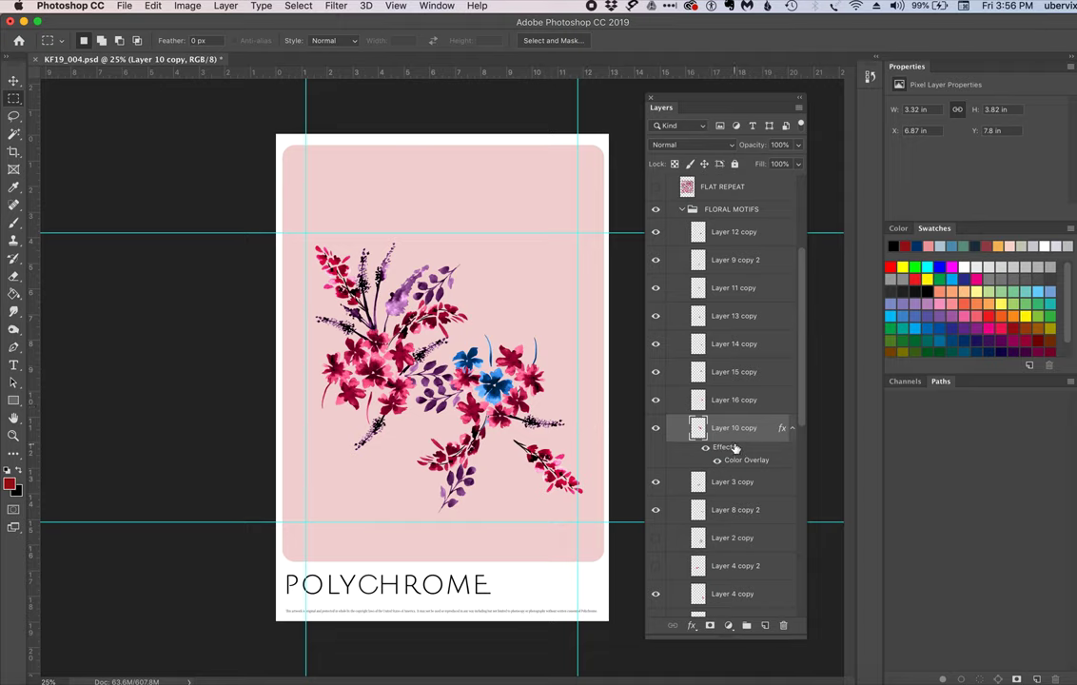
- Delete the effects from Layer 10 copy and make Layer 2 copy and Layer 4 copy 2 visible again
{"action": "left_click_drag", "start_coordinate": [733, 450], "coordinate": [783, 626]}
{"action": "left_click", "coordinate": [655, 492]}
{"action": "left_click", "coordinate": [655, 521]}
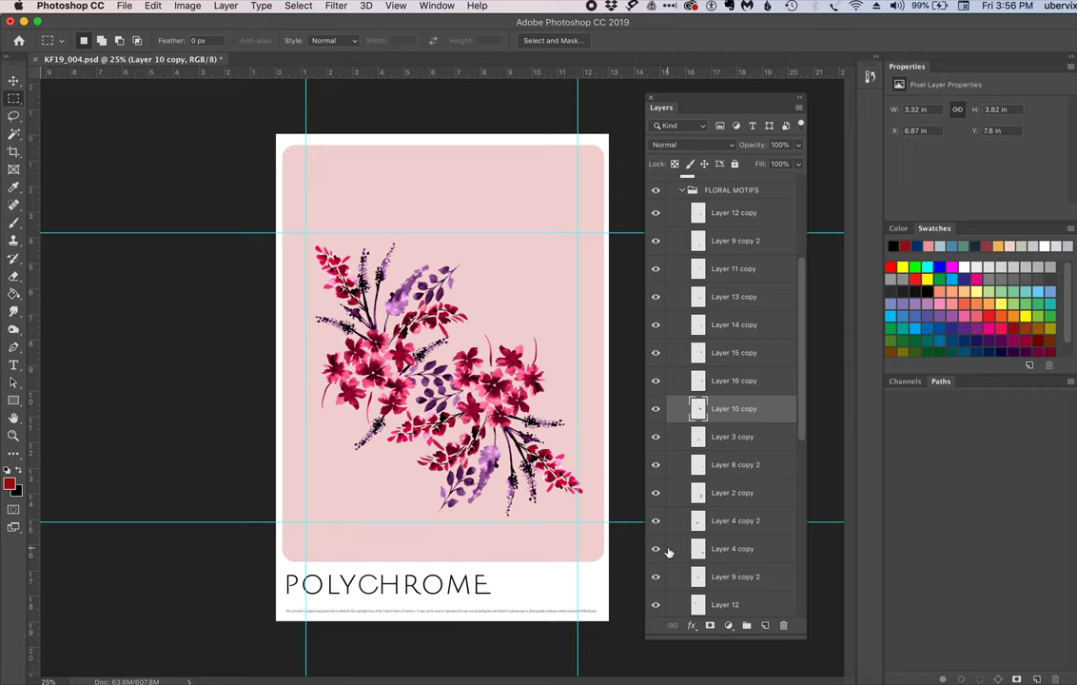
- Identify the motif on Layer 9 copy by toggling its visibility and rename the layer "1- Layer 9 copy"
{"action": "scroll", "coordinate": [668, 552], "scroll_direction": "down", "scroll_amount": 10}
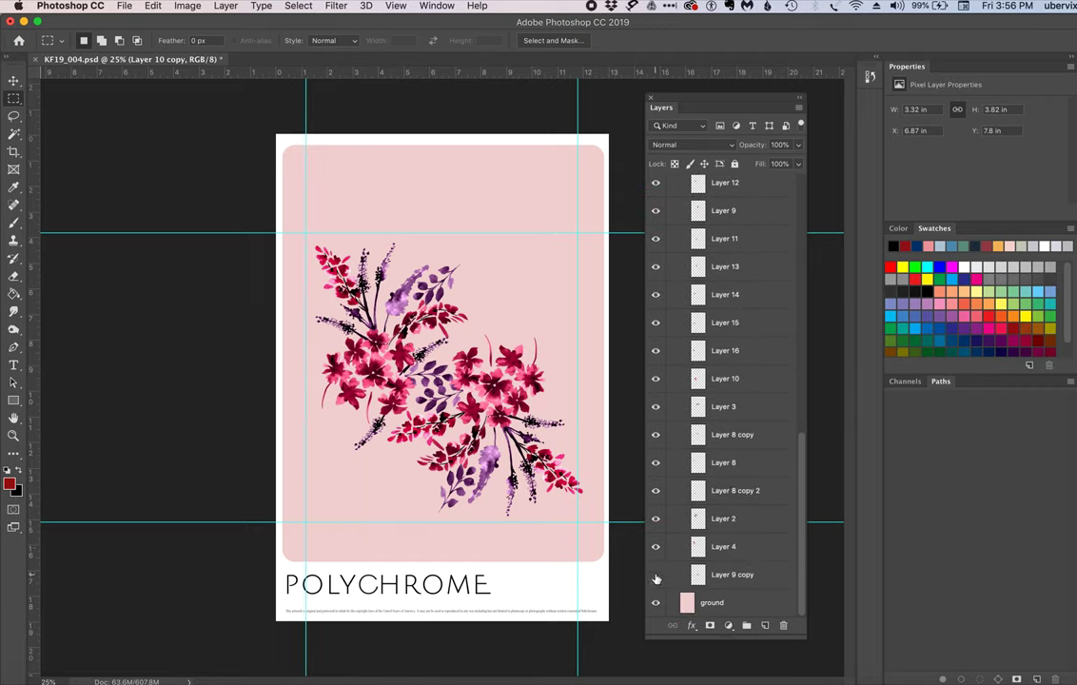
{"action": "left_click", "coordinate": [656, 576]}
{"action": "left_click", "coordinate": [655, 576]}
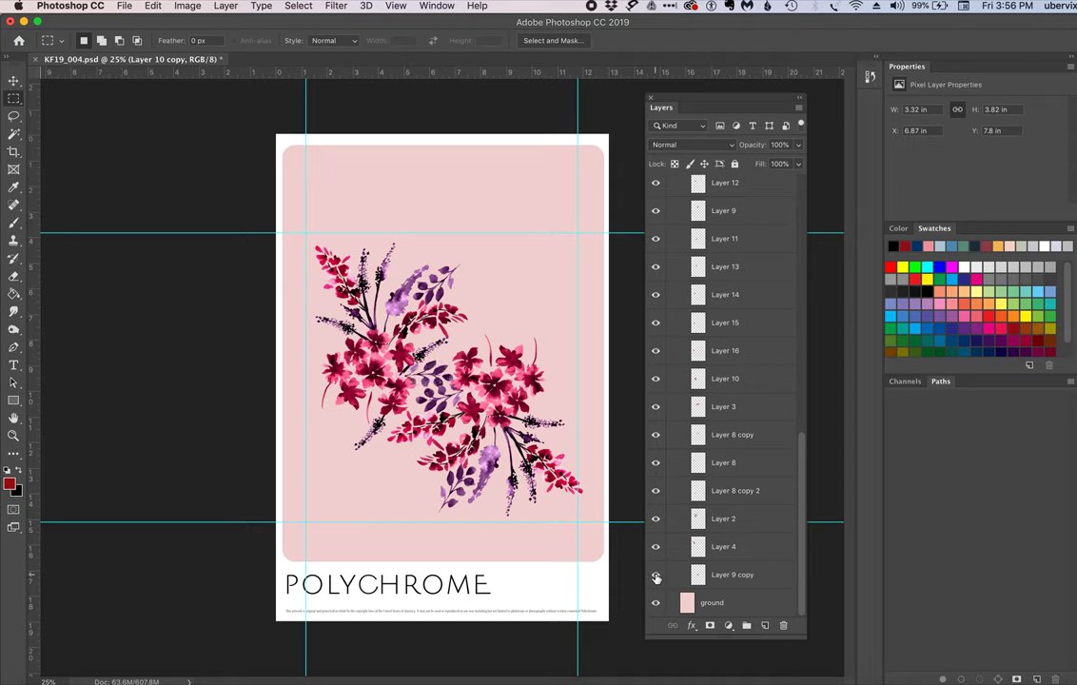
{"action": "left_click", "coordinate": [655, 576]}
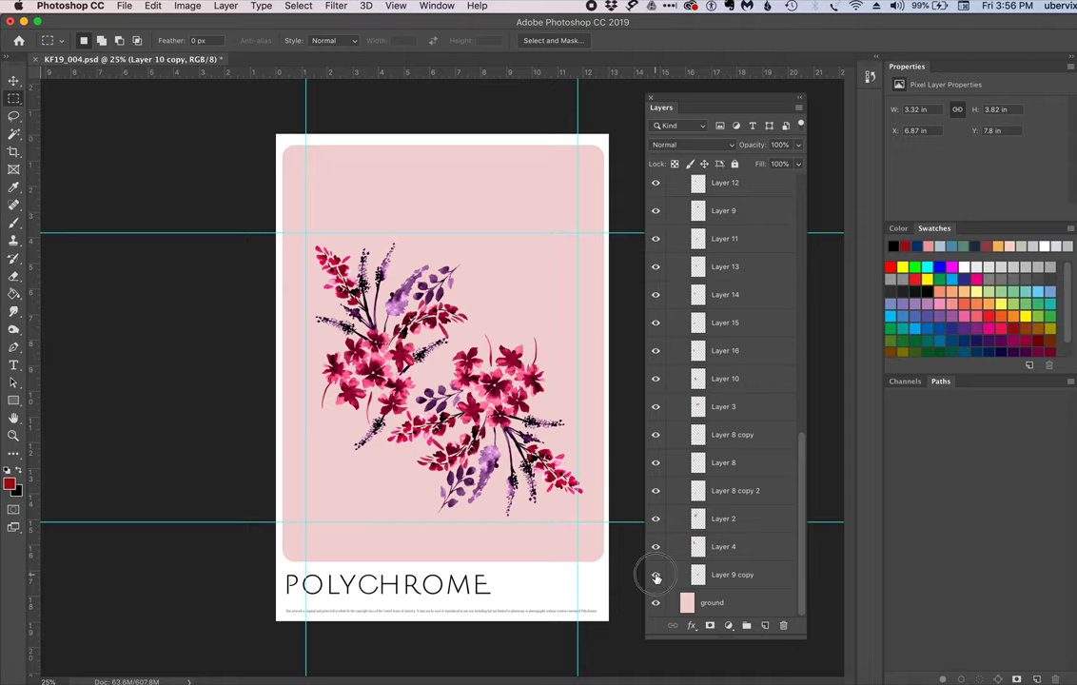
{"action": "left_click", "coordinate": [656, 576]}
{"action": "double_click", "coordinate": [720, 576]}
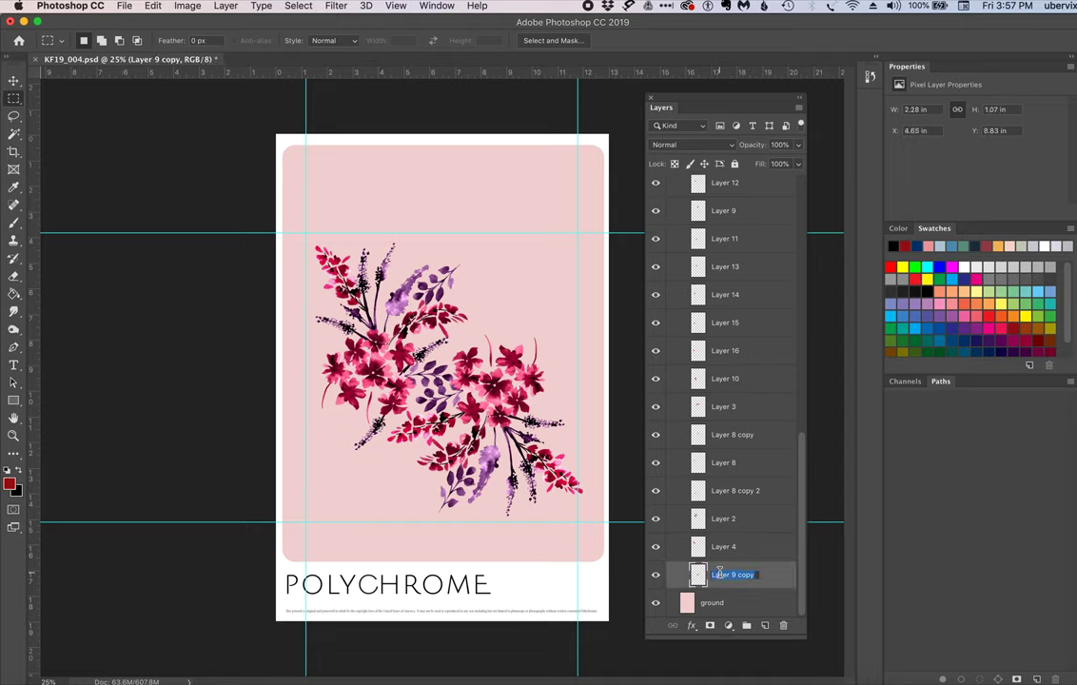
{"action": "left_click", "coordinate": [712, 575]}
{"action": "type", "text": "1-"}
{"action": "left_click", "coordinate": [682, 548]}
- Identify the motif on Layer 4 by toggling its visibility and rename the layer "1- Layer 4"
{"action": "left_click", "coordinate": [655, 548]}
{"action": "left_click", "coordinate": [656, 548]}
{"action": "double_click", "coordinate": [715, 548]}
{"action": "left_click", "coordinate": [714, 549]}
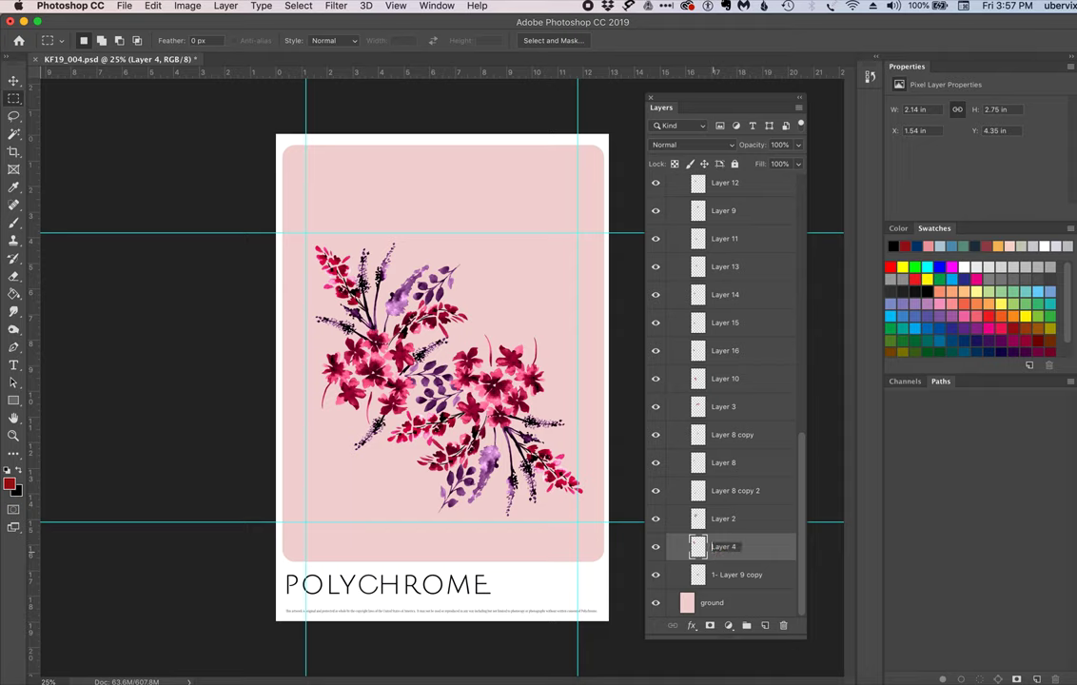
{"action": "type", "text": "1-"}
{"action": "key", "text": "Return"}
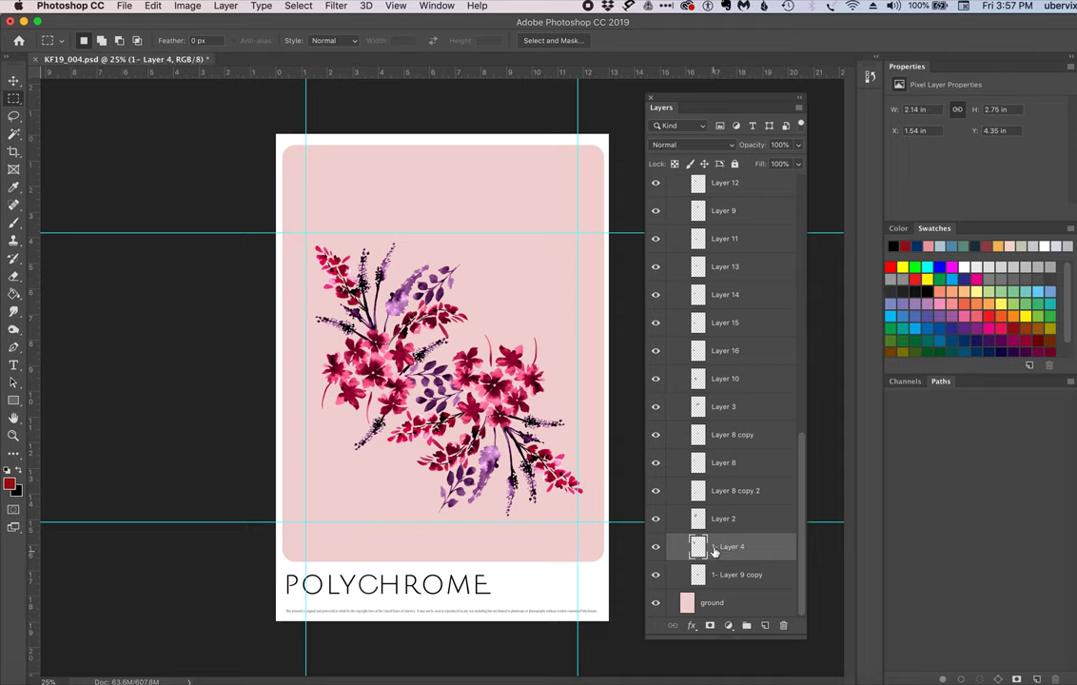
- Identify the motif on Layer 2 by toggling its visibility and rename the layer "1-Layer 2"
{"action": "left_click", "coordinate": [655, 521]}
{"action": "left_click", "coordinate": [654, 521]}
{"action": "double_click", "coordinate": [724, 519]}
{"action": "left_click", "coordinate": [714, 518]}
{"action": "type", "text": "1-"}
{"action": "key", "text": "Return"}
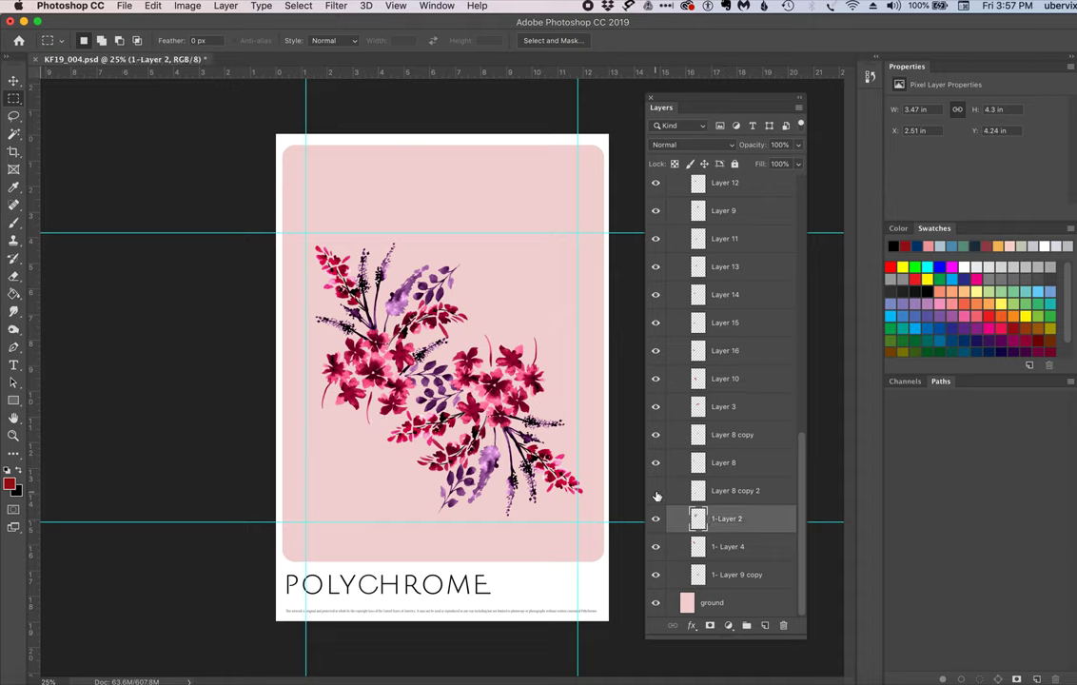
- Rename Layer 8 copy 2, just above 1-Layer 2, as "1-Layer 8 copy 2" and Layer 8 as "1-Layer 8"
{"action": "double_click", "coordinate": [720, 490]}
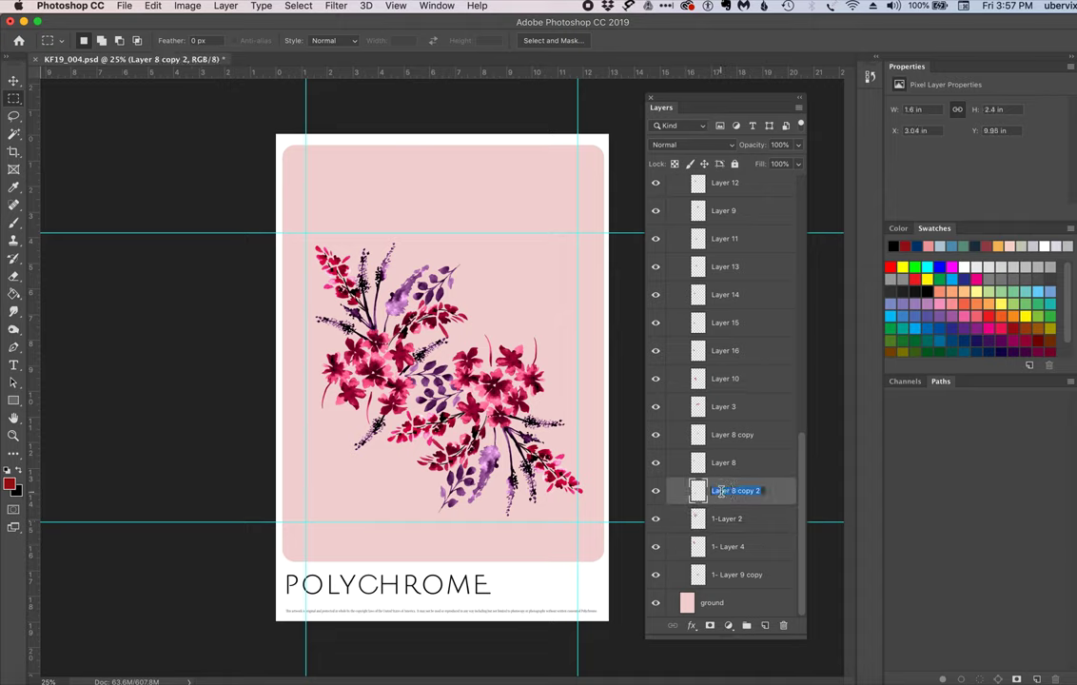
{"action": "key", "text": "Left"}
{"action": "type", "text": "1-"}
{"action": "key", "text": "Return"}
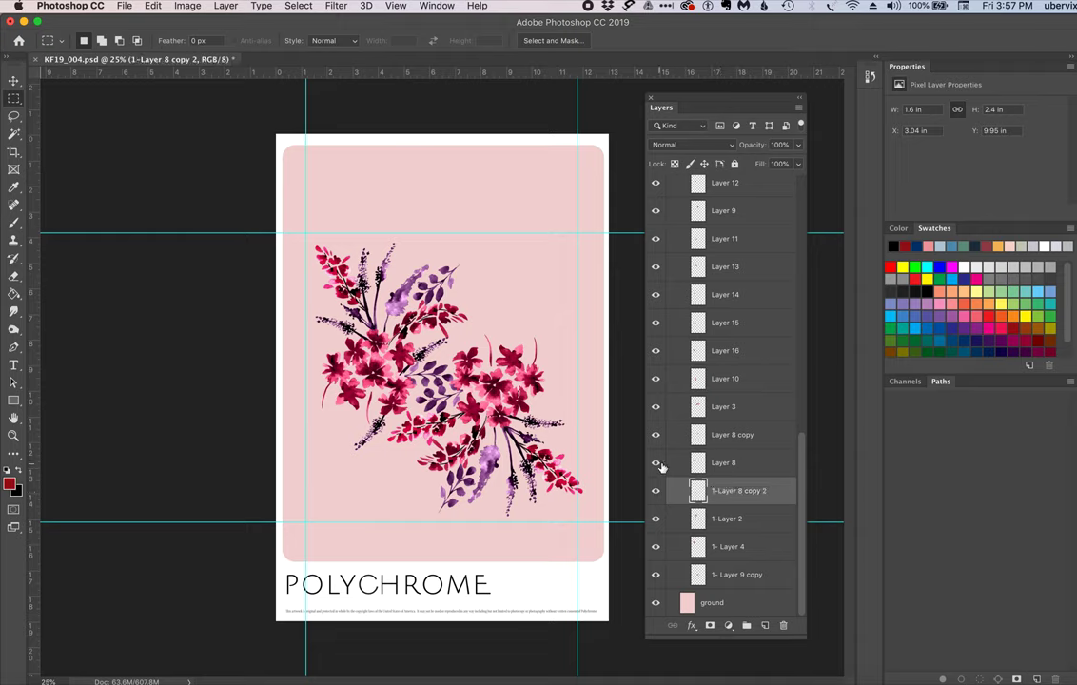
{"action": "double_click", "coordinate": [725, 463]}
{"action": "key", "text": "Left"}
{"action": "type", "text": "1-"}
{"action": "key", "text": "Return"}
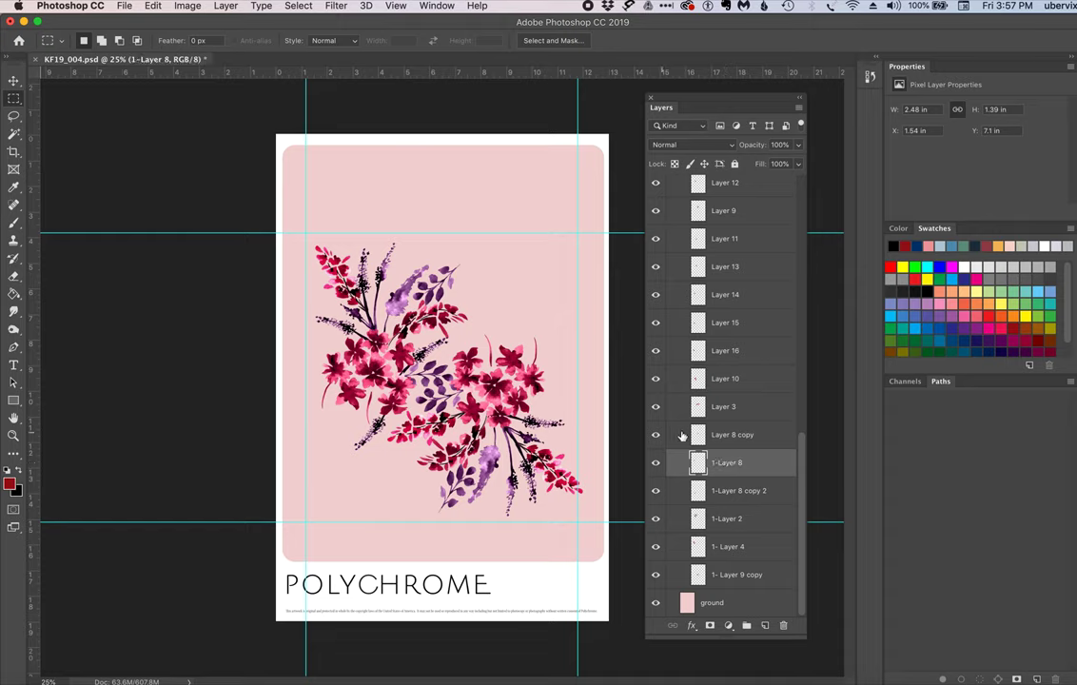
- Rename Layer 8 copy as "1-Layer 8 copy" and Layer 3 as "1-Layer 3"
{"action": "double_click", "coordinate": [720, 435]}
{"action": "key", "text": "Left"}
{"action": "type", "text": "1-"}
{"action": "key", "text": "Return"}
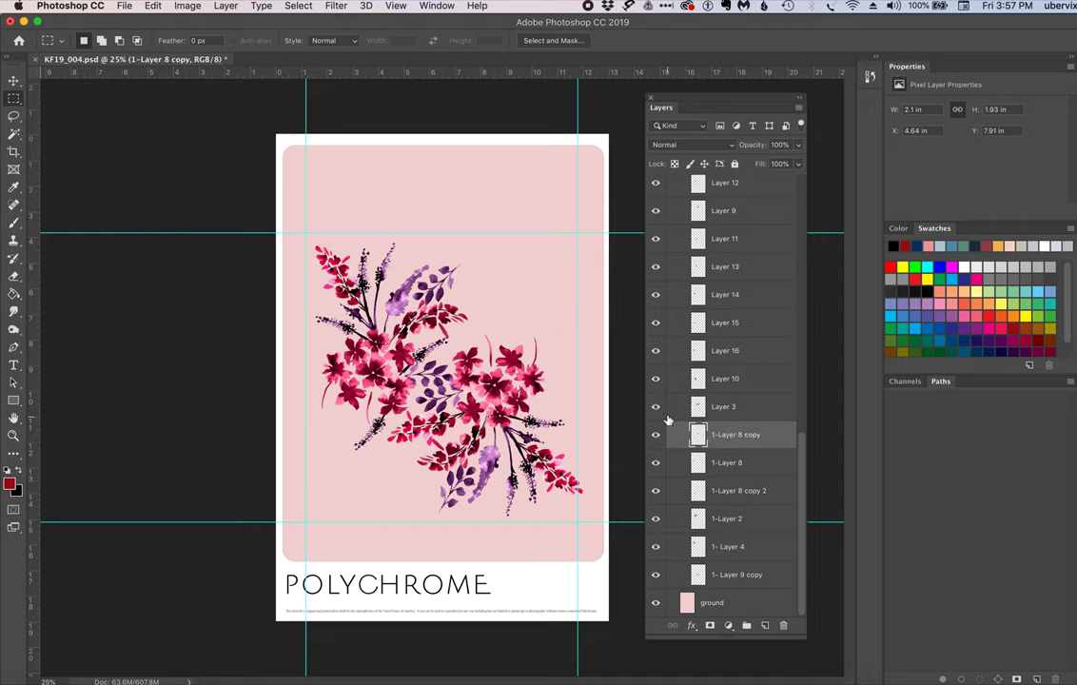
{"action": "double_click", "coordinate": [722, 406]}
{"action": "key", "text": "Left"}
{"action": "type", "text": "1-"}
{"action": "key", "text": "Return"}
- Identify the motif on Layer 10 by toggling its visibility and rename the layer "1-Layer 10"
{"action": "left_click", "coordinate": [654, 378]}
{"action": "left_click", "coordinate": [655, 379]}
{"action": "double_click", "coordinate": [721, 378]}
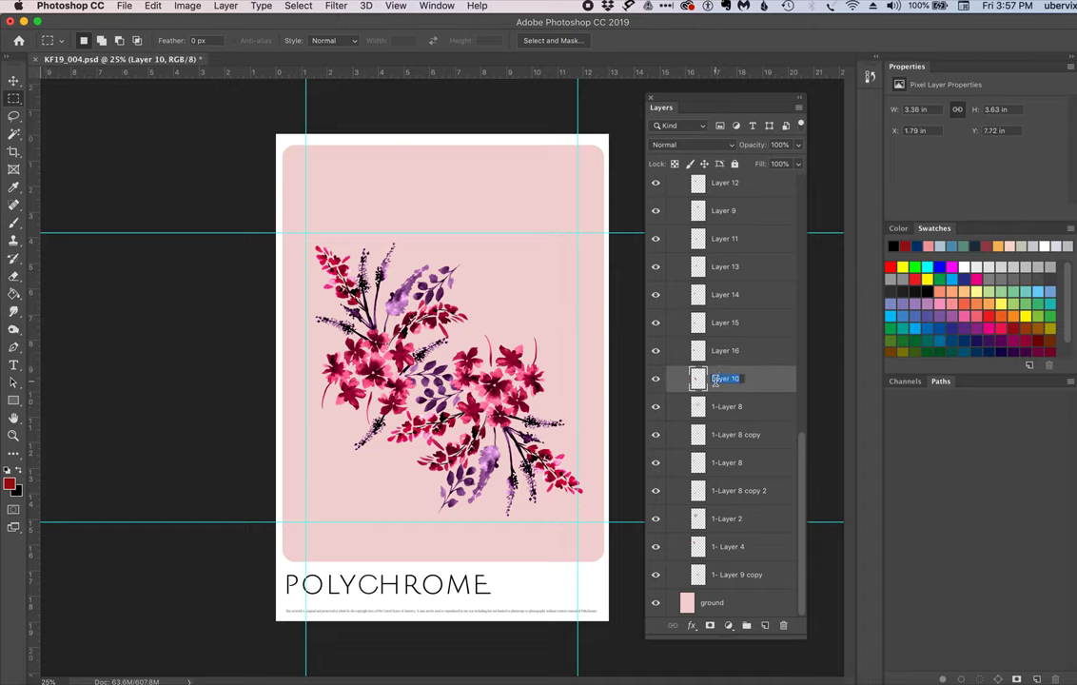
{"action": "type", "text": "1-"}
{"action": "key", "text": "Return"}
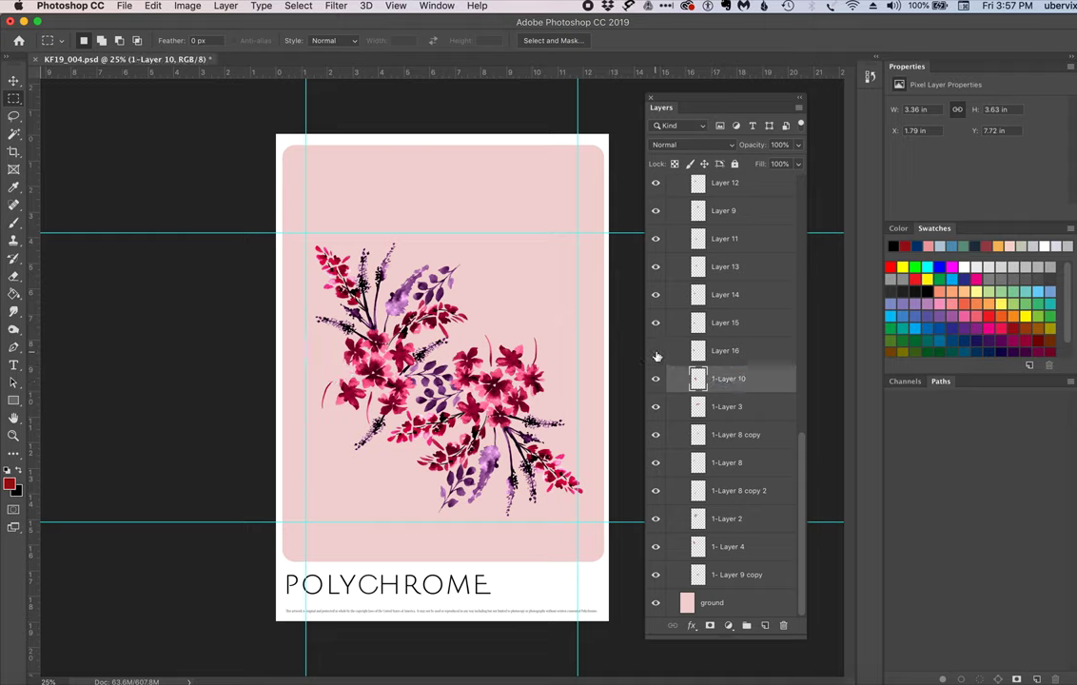
- Rename Layer 16 as "1-Layer 16" and Layer 15 as "1-"
{"action": "double_click", "coordinate": [725, 351]}
{"action": "key", "text": "Left"}
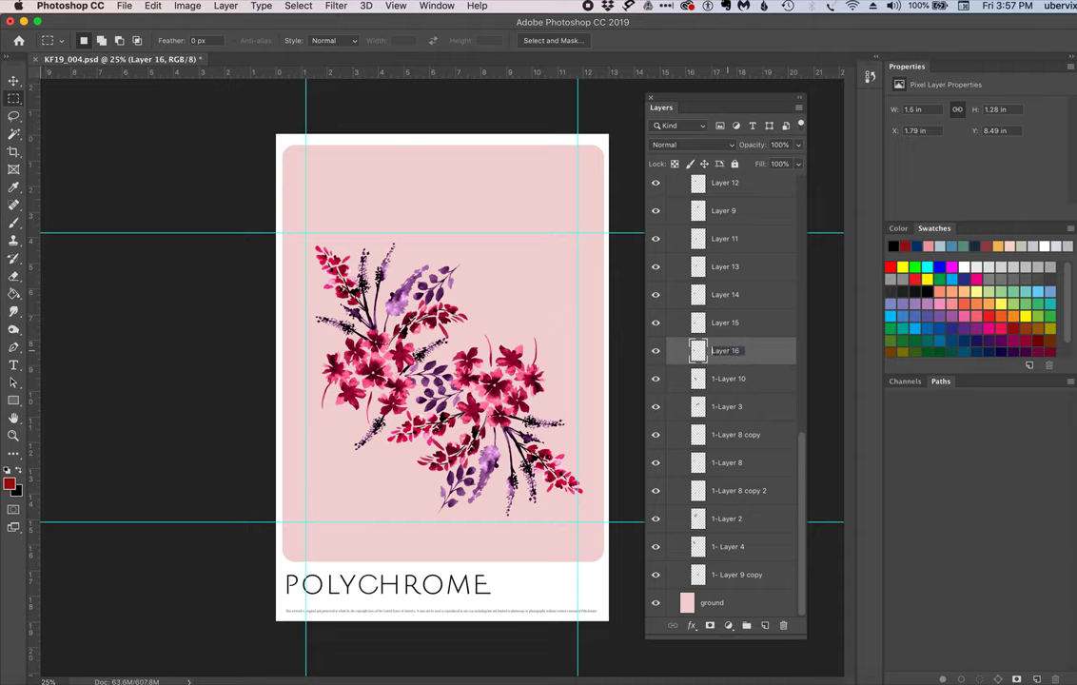
{"action": "type", "text": "1-"}
{"action": "key", "text": "Return"}
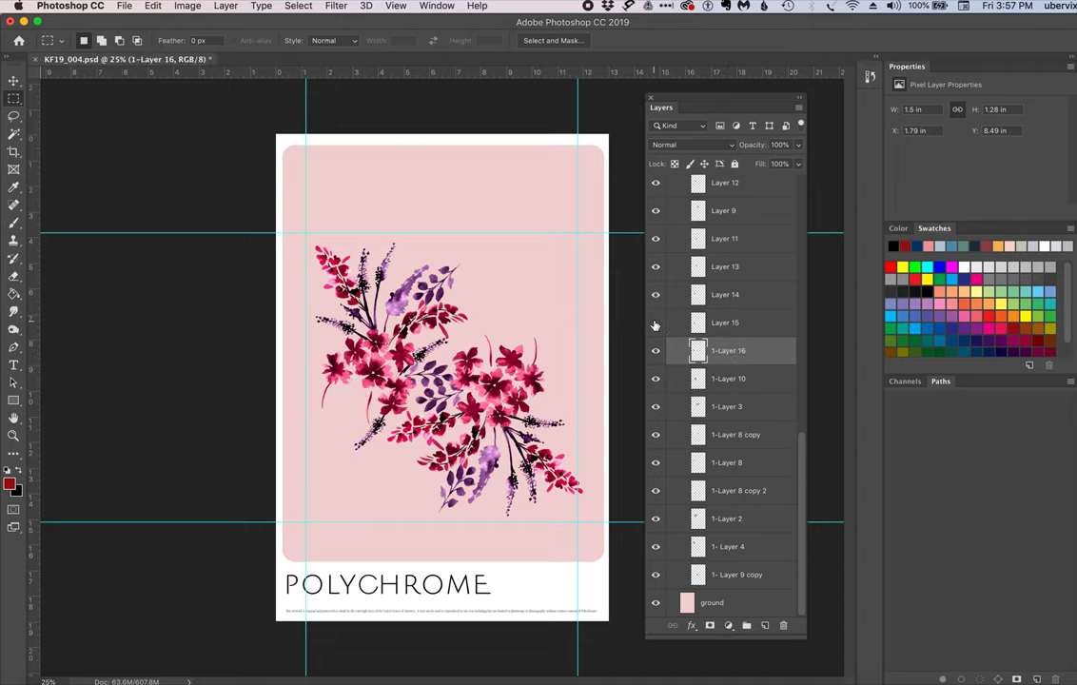
{"action": "double_click", "coordinate": [719, 323]}
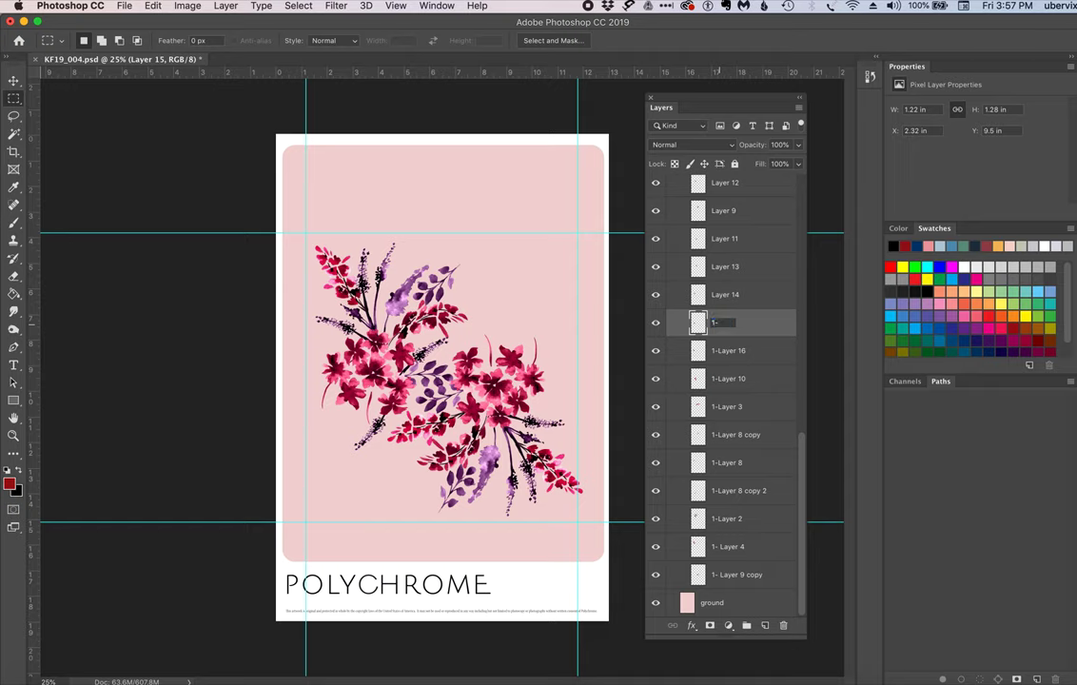
{"action": "type", "text": "1-"}
{"action": "key", "text": "Return"}
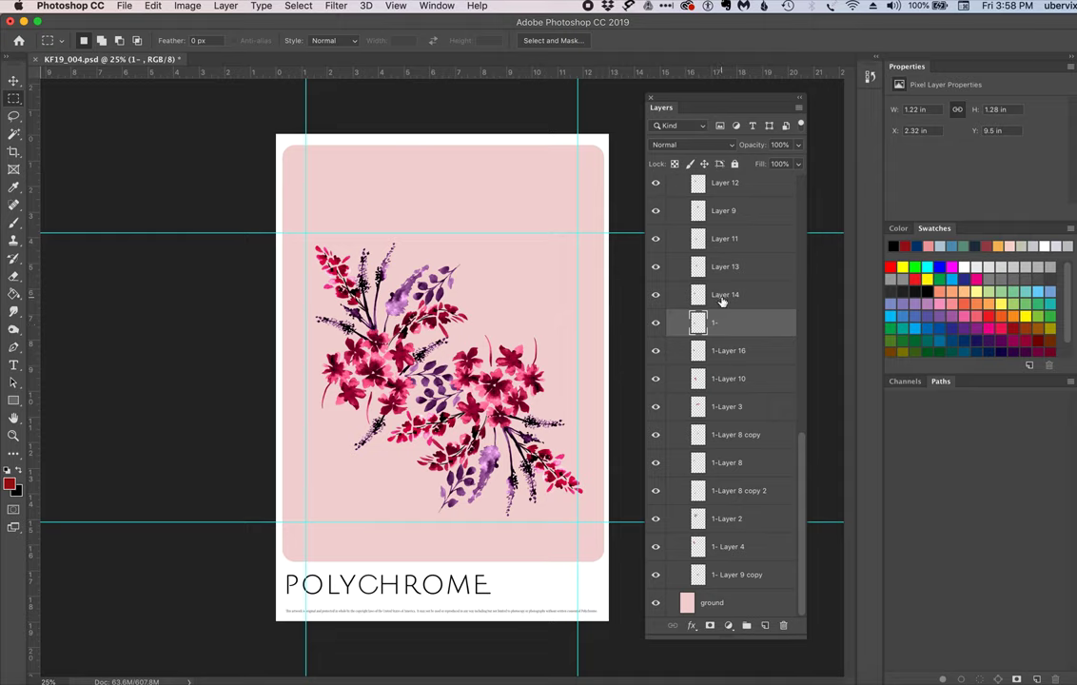
- Rename Layer 14 as "1-Layer 14" and Layer 13 as "1-Layer 13"
{"action": "double_click", "coordinate": [724, 295]}
{"action": "key", "text": "Left"}
{"action": "type", "text": "1-"}
{"action": "key", "text": "Return"}
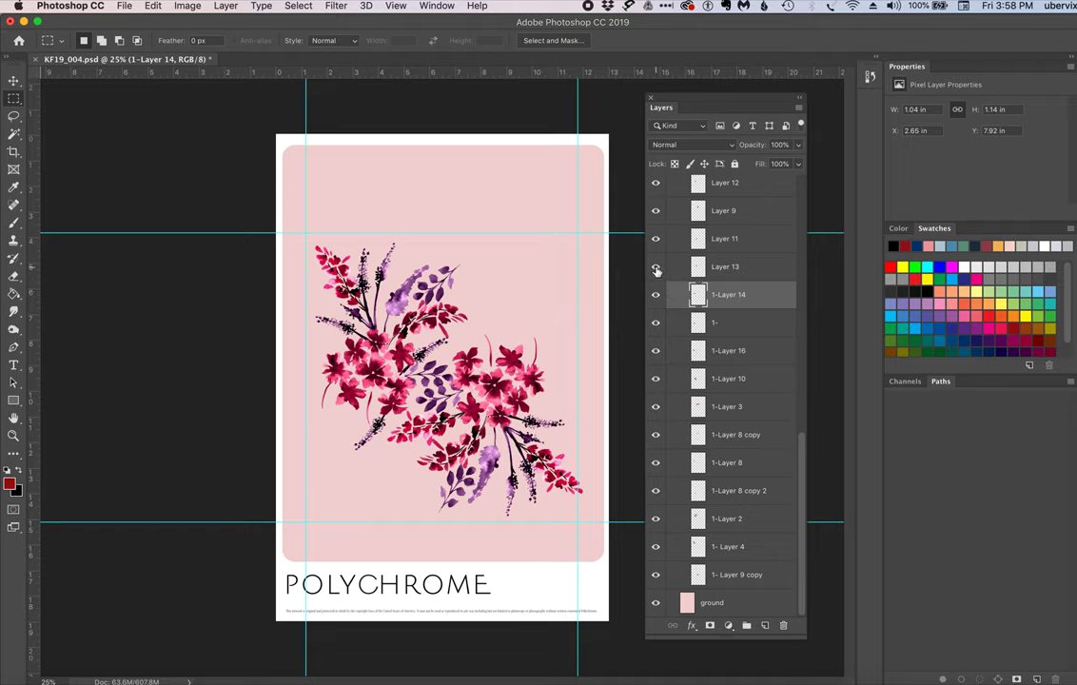
{"action": "double_click", "coordinate": [723, 266]}
{"action": "key", "text": "Left"}
{"action": "type", "text": "1-"}
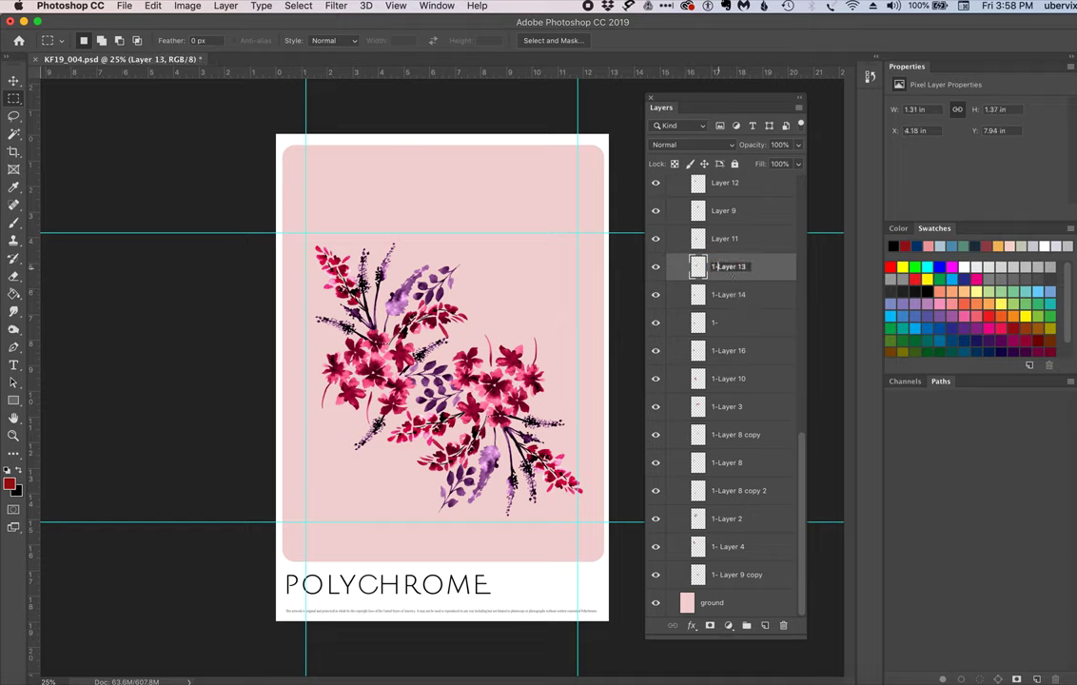
{"action": "key", "text": "Return"}
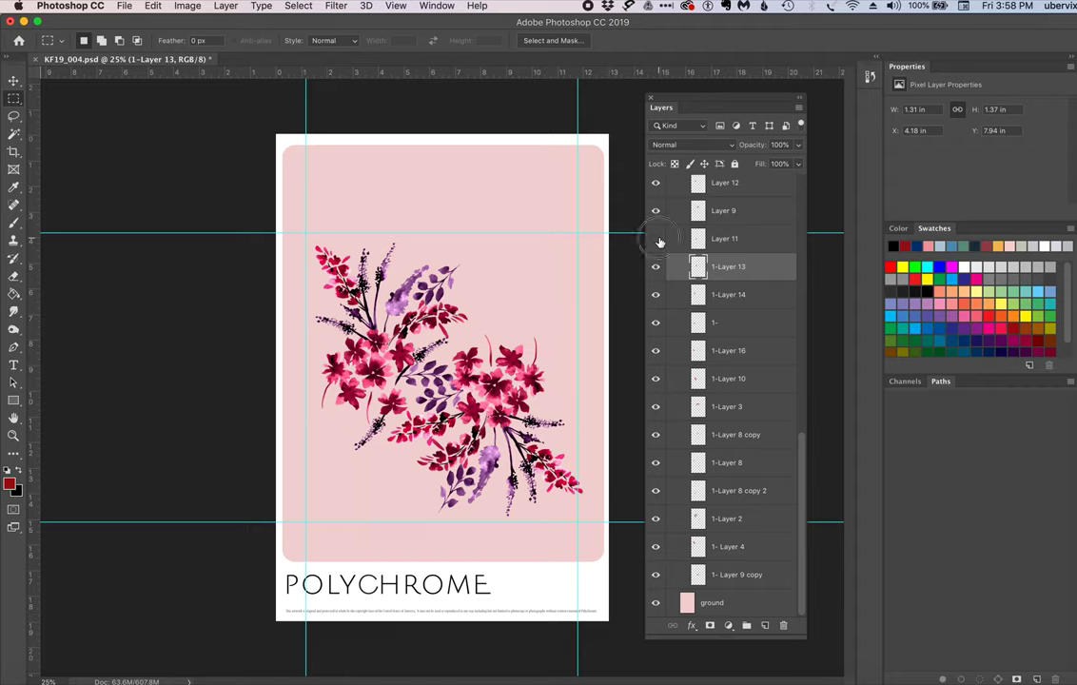
- Rename Layer 11 as "1-Layer 11"
{"action": "double_click", "coordinate": [728, 238]}
{"action": "key", "text": "Left"}
{"action": "type", "text": "1-"}
{"action": "key", "text": "Return"}
- Check the motif on Layer 9 by toggling its visibility, and rename Layer 9 as "1-Layer 9" and Layer 12 as "1-Layer 12"
{"action": "scroll", "coordinate": [730, 235], "scroll_direction": "up", "scroll_amount": 5}
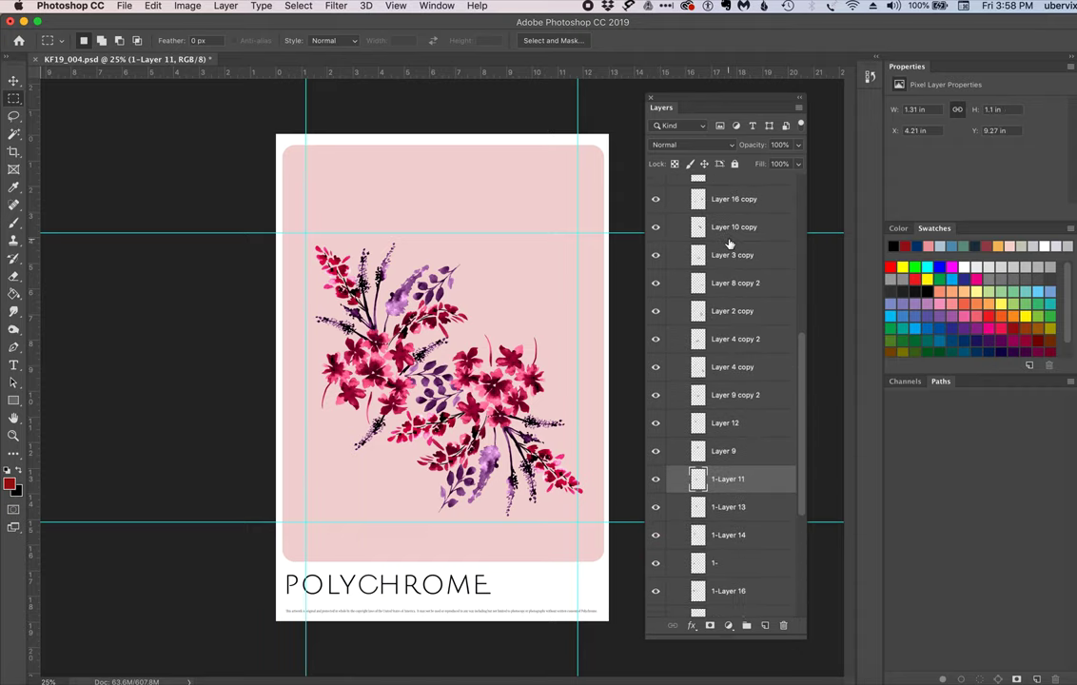
{"action": "left_click", "coordinate": [656, 453]}
{"action": "left_click", "coordinate": [656, 451]}
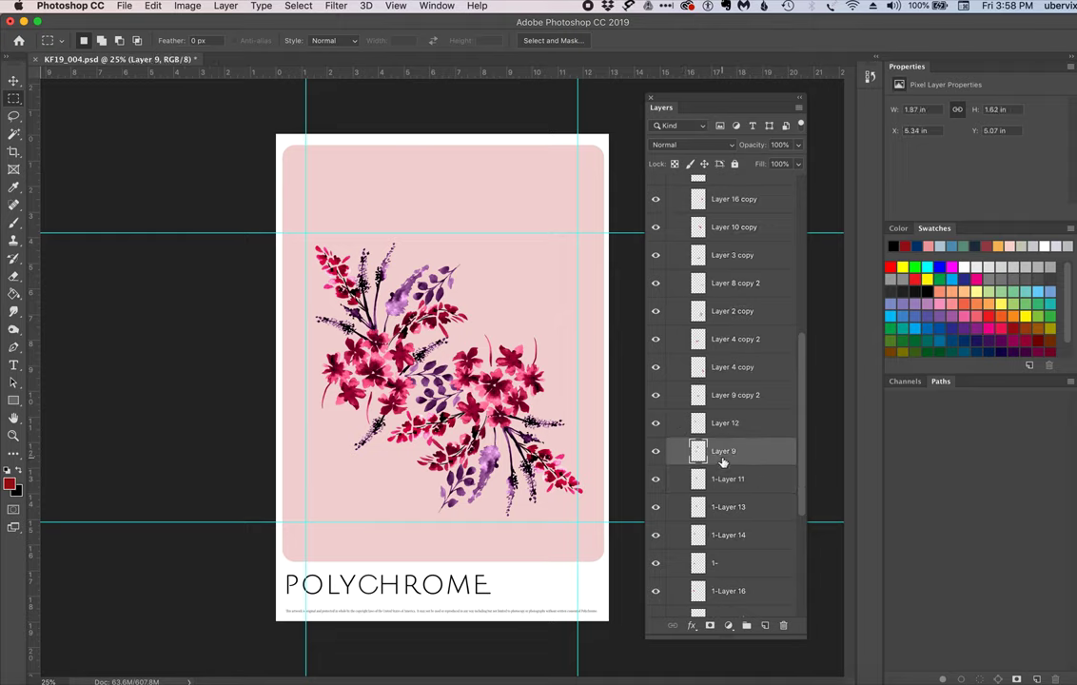
{"action": "double_click", "coordinate": [723, 450]}
{"action": "left_click", "coordinate": [714, 451]}
{"action": "type", "text": "1-"}
{"action": "key", "text": "Return"}
{"action": "double_click", "coordinate": [715, 422]}
{"action": "type", "text": "1-"}
{"action": "key", "text": "Return"}
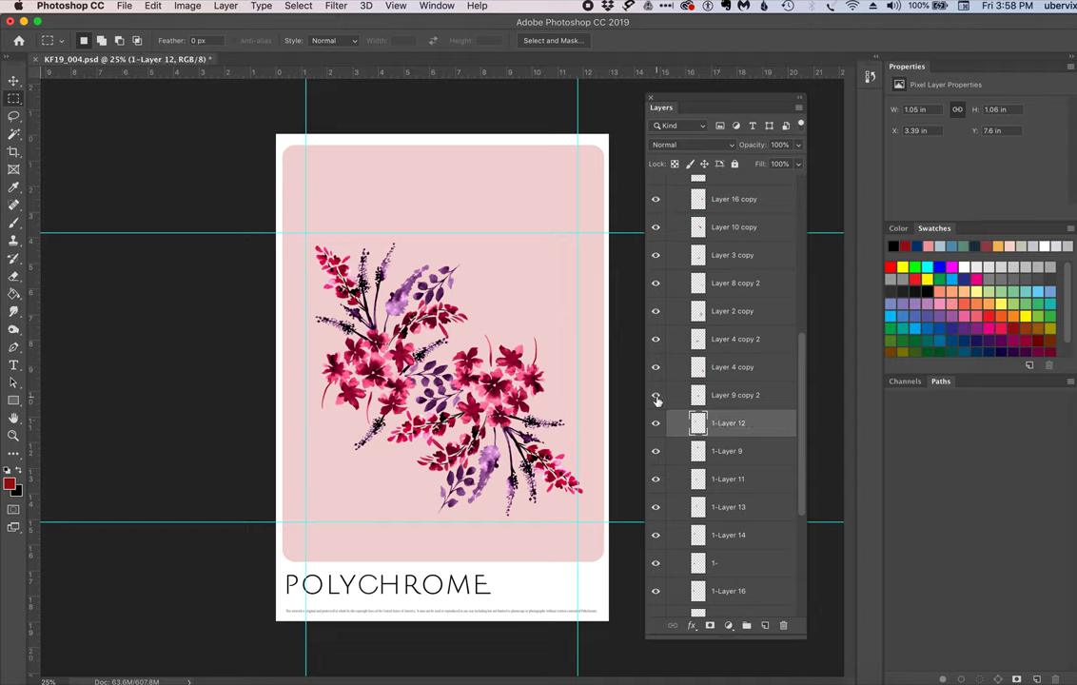
- Rename the Layer 9 copy 2 directly above 1-Layer 12 as "2-Layer 9 copy 2" to start the second motif group
{"action": "double_click", "coordinate": [723, 395]}
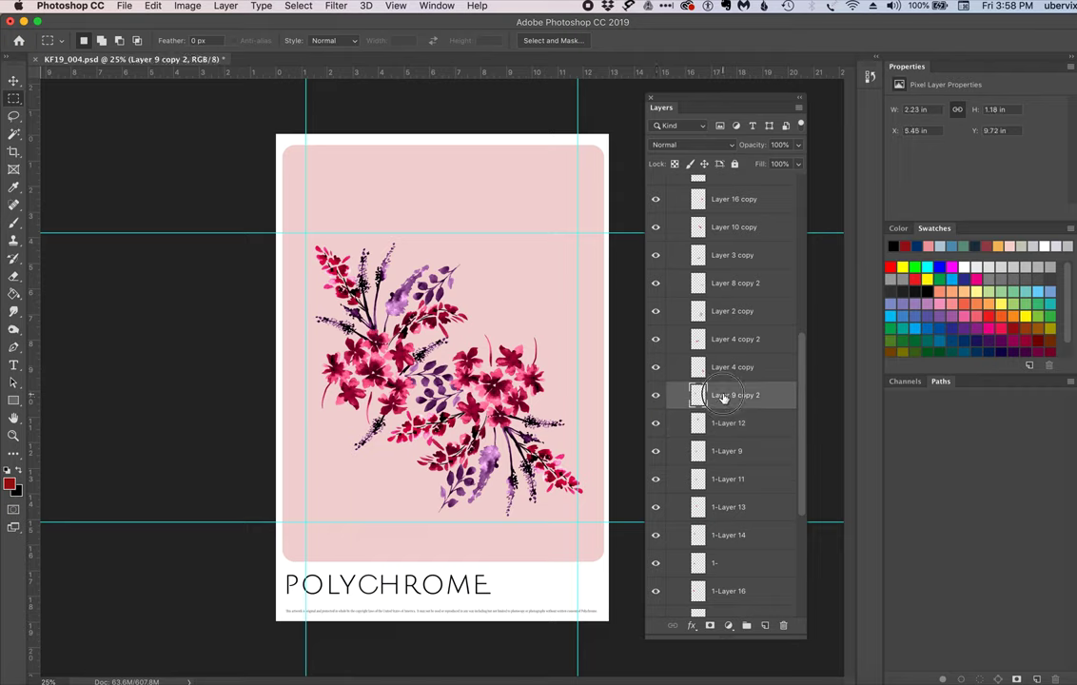
{"action": "key", "text": "Left"}
{"action": "type", "text": "2-"}
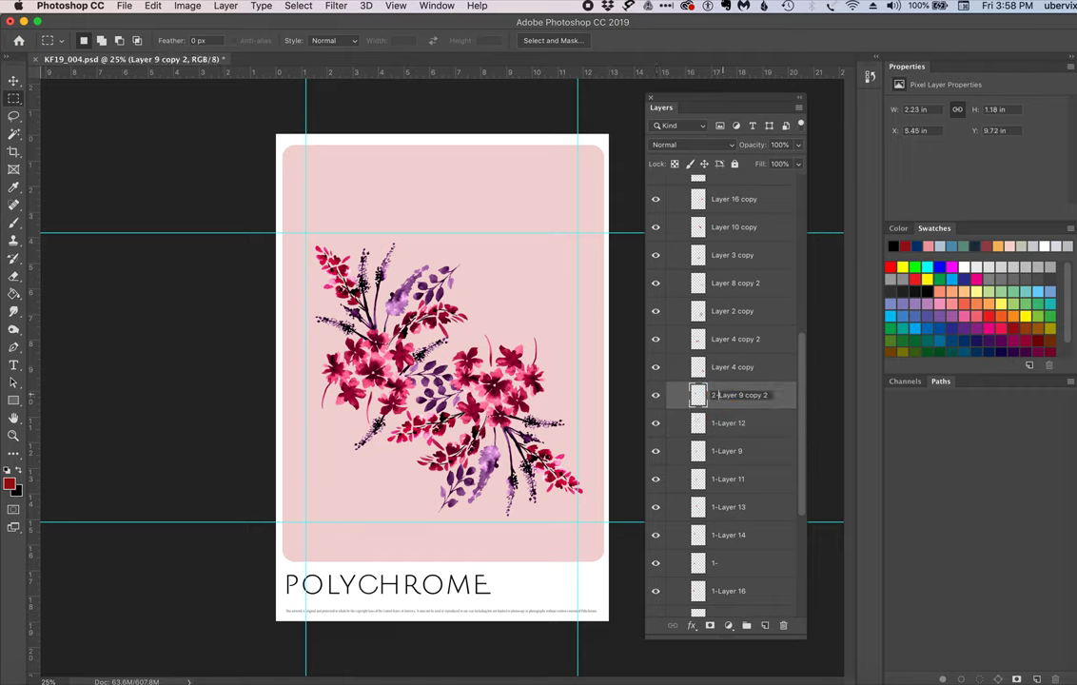
{"action": "key", "text": "Return"}
- Identify the motif on Layer 4 copy by toggling its visibility and rename the layer "2-Layer 4 copy"
{"action": "left_click", "coordinate": [656, 367]}
{"action": "left_click", "coordinate": [655, 367]}
{"action": "double_click", "coordinate": [732, 367]}
{"action": "key", "text": "Left"}
{"action": "type", "text": "2-"}
{"action": "key", "text": "Return"}
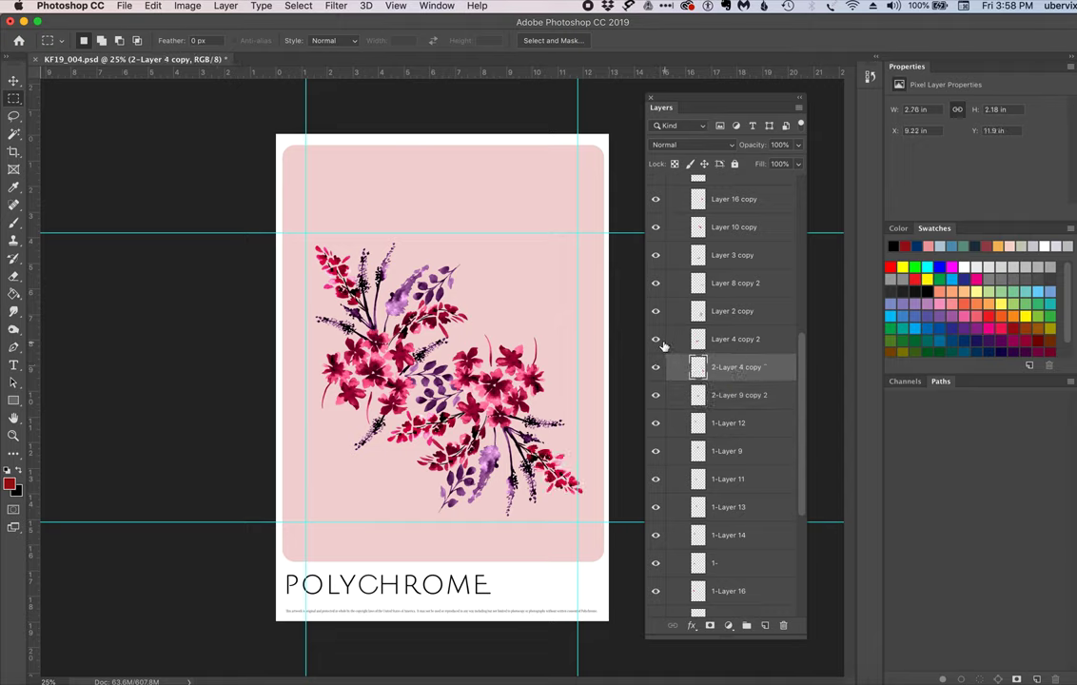
- Rename Layer 4 copy 2 as "2-Layer 4 copy 2" and Layer 2 copy as "2-Layer 2 copy"
{"action": "double_click", "coordinate": [726, 340]}
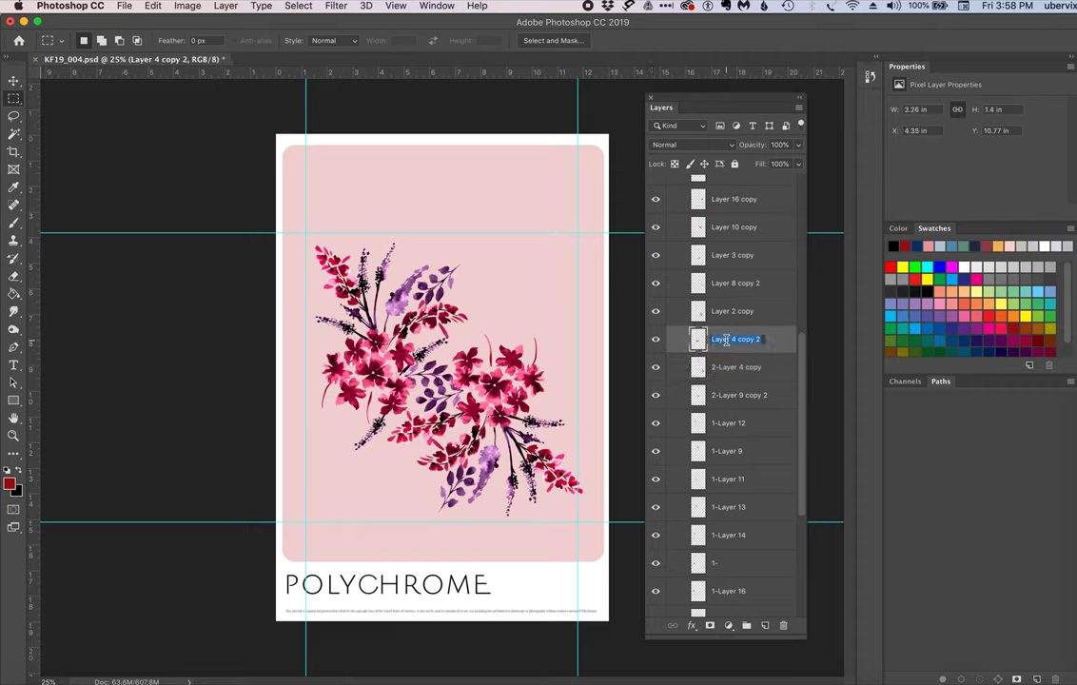
{"action": "key", "text": "Left"}
{"action": "type", "text": "2-"}
{"action": "key", "text": "Return"}
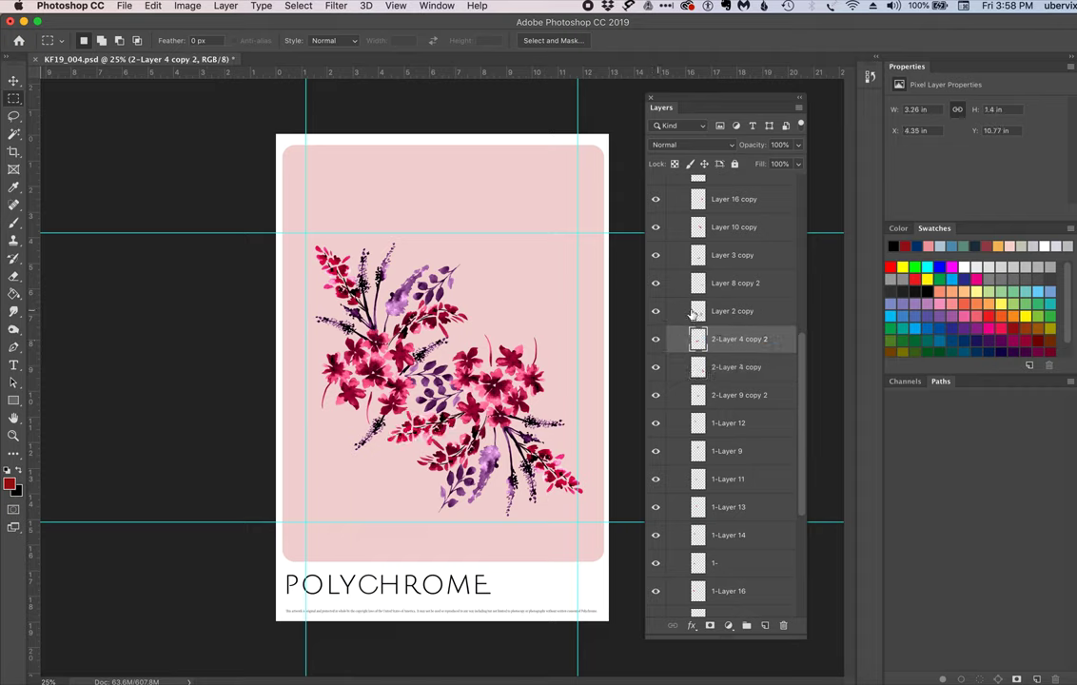
{"action": "double_click", "coordinate": [728, 312]}
{"action": "key", "text": "Left"}
{"action": "type", "text": "2-"}
{"action": "key", "text": "Return"}
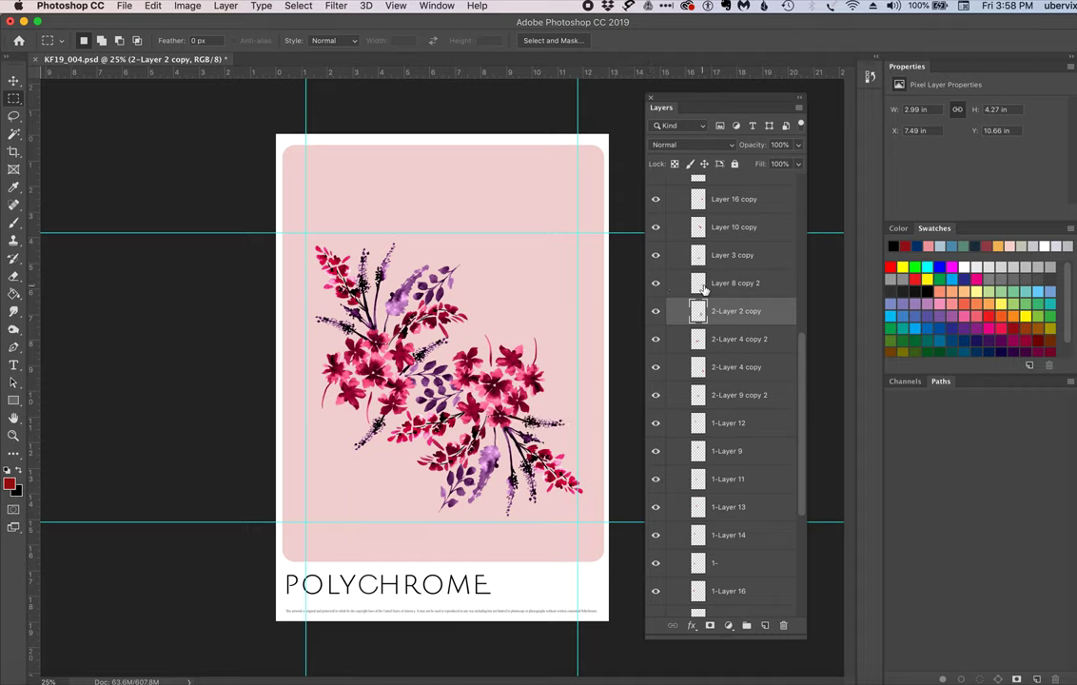
- Rename the Layer 8 copy 2 above 2-Layer 2 copy as "2-Layer 8 copy 2" and Layer 3 copy as "2-Layer 3 copy"
{"action": "double_click", "coordinate": [735, 283]}
{"action": "key", "text": "Left"}
{"action": "type", "text": "2-"}
{"action": "key", "text": "Return"}
{"action": "scroll", "coordinate": [723, 381], "scroll_direction": "up", "scroll_amount": 3}
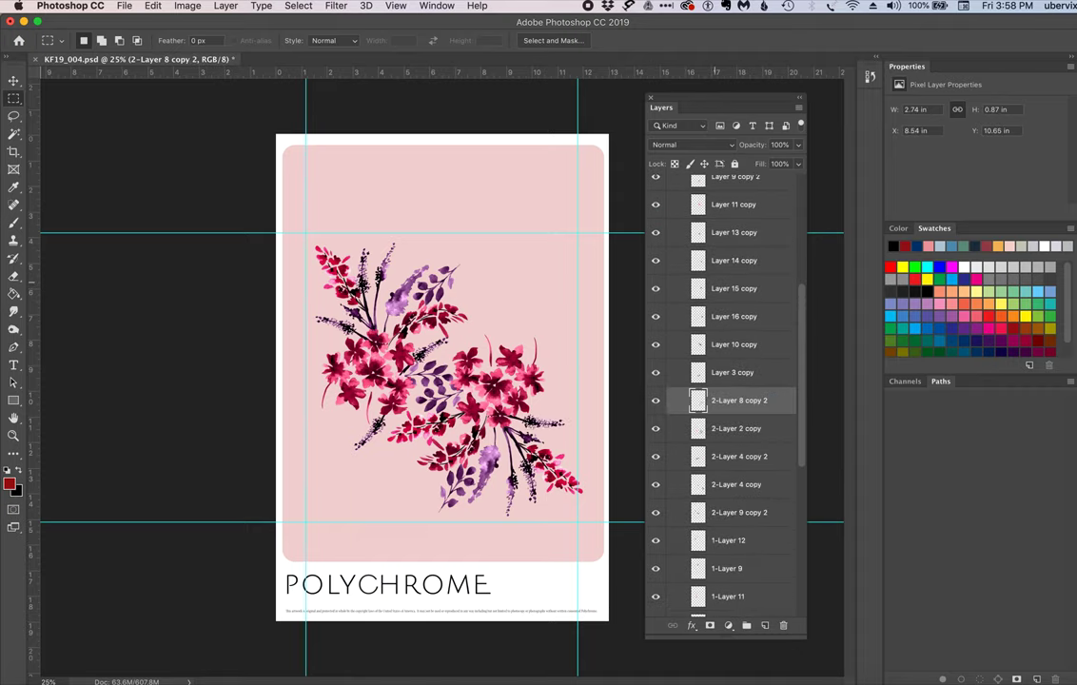
{"action": "double_click", "coordinate": [733, 372]}
{"action": "key", "text": "Left"}
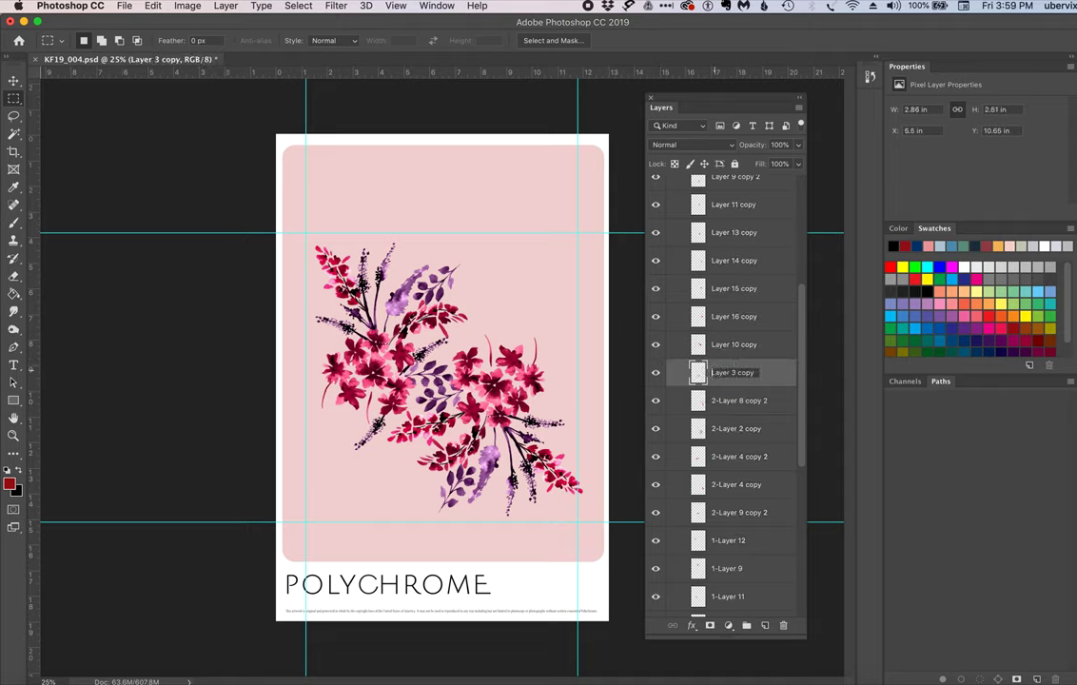
{"action": "type", "text": "2-"}
{"action": "key", "text": "Return"}
- Identify the motif on Layer 10 copy by toggling its visibility and rename the layer "2-Layer 10 copy"
{"action": "left_click", "coordinate": [655, 345]}
{"action": "left_click", "coordinate": [655, 344]}
{"action": "double_click", "coordinate": [732, 344]}
{"action": "key", "text": "Left"}
{"action": "type", "text": "2-"}
{"action": "key", "text": "Return"}
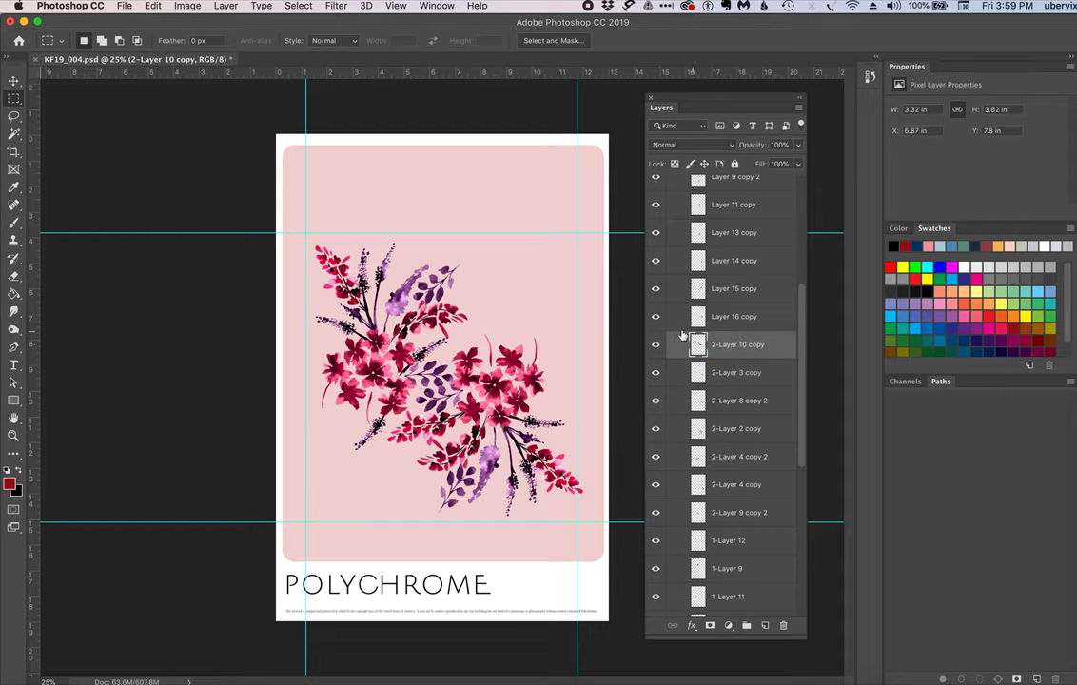
- Rename Layer 16 copy as "2-Layer 16 copy" and Layer 15 copy as "2-Layer 15 copy"
{"action": "double_click", "coordinate": [735, 316]}
{"action": "key", "text": "Left"}
{"action": "type", "text": "2-"}
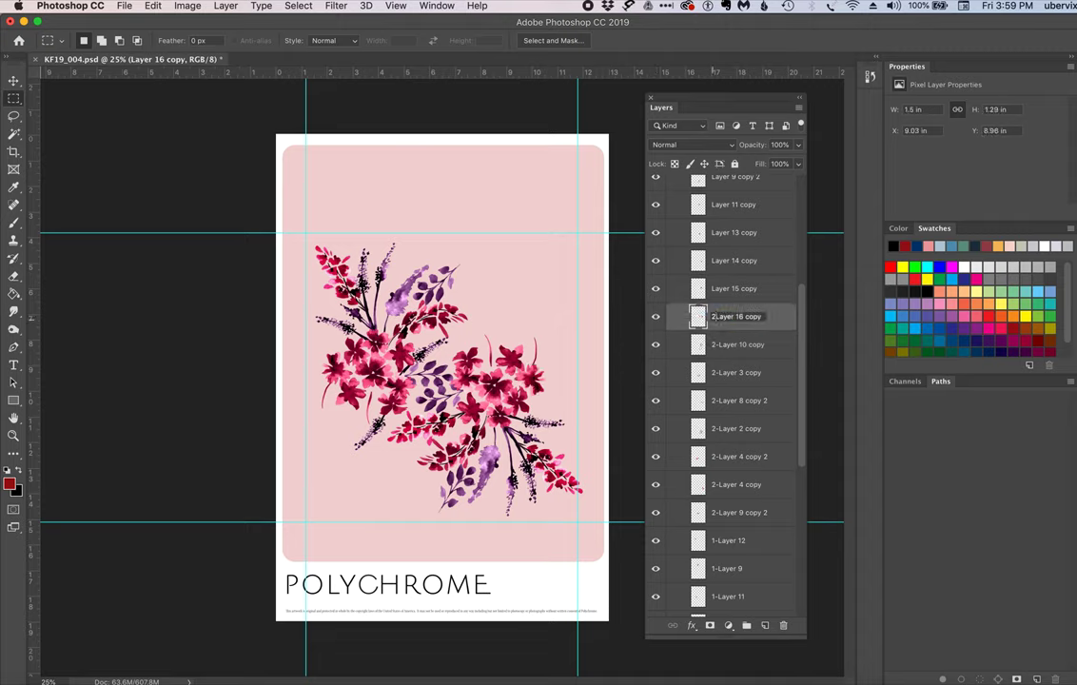
{"action": "key", "text": "Return"}
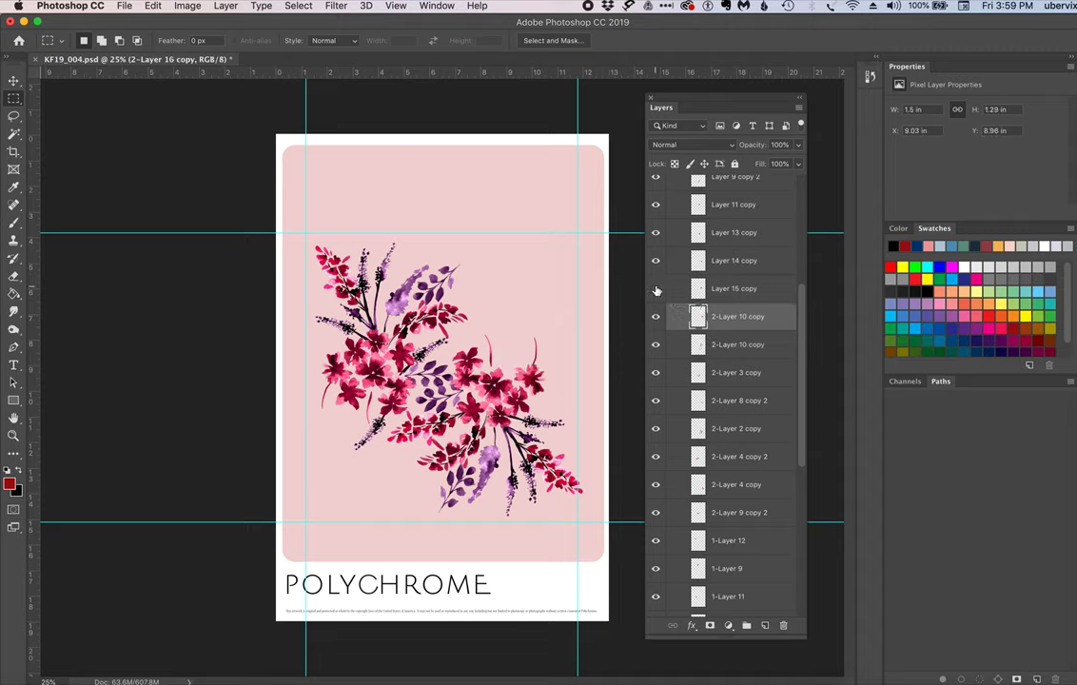
{"action": "double_click", "coordinate": [727, 289]}
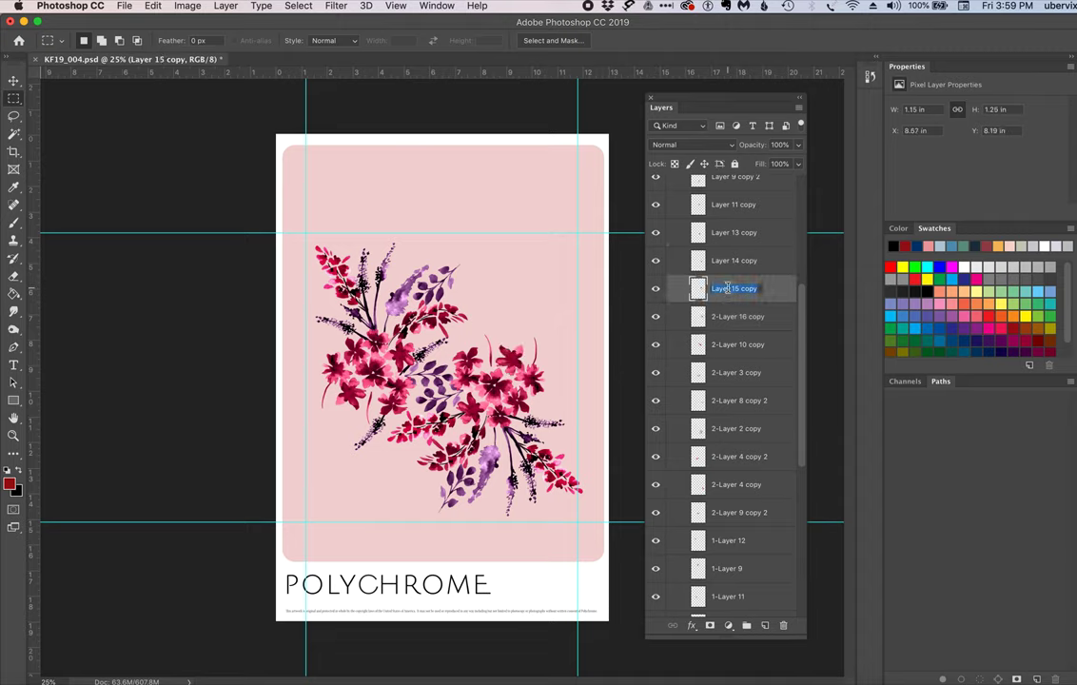
{"action": "key", "text": "Left"}
{"action": "type", "text": "2-"}
{"action": "key", "text": "Return"}
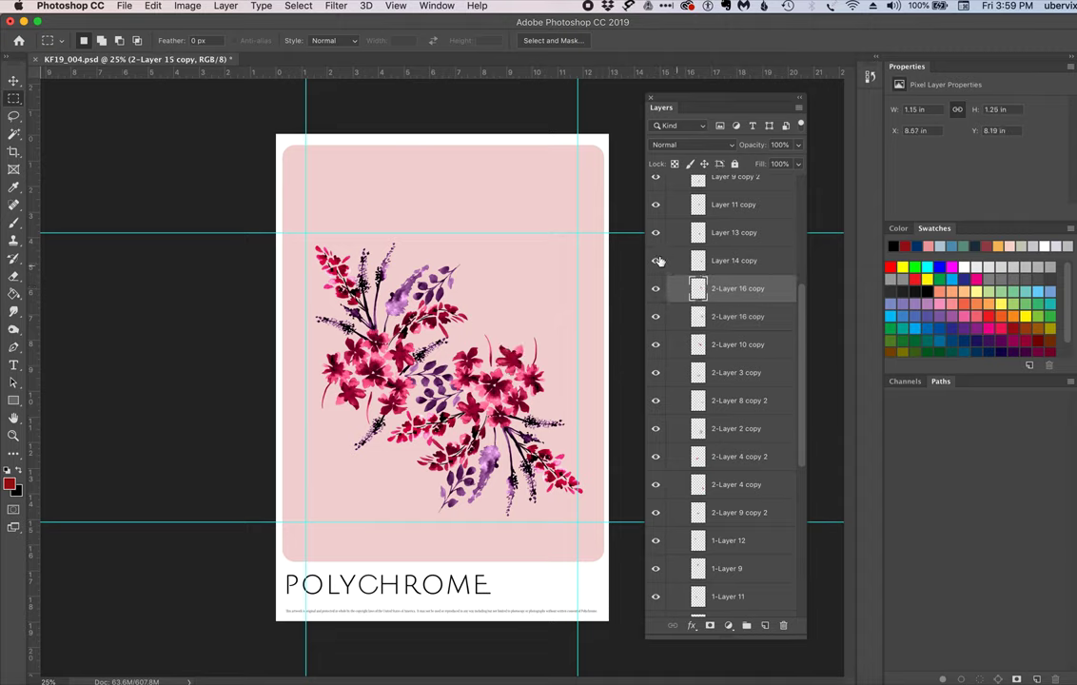
- Rename Layer 14 copy as "2-Layer 14 copy" and Layer 13 copy as "2-Layer 13 copy"
{"action": "double_click", "coordinate": [729, 260]}
{"action": "key", "text": "Left"}
{"action": "type", "text": "2-"}
{"action": "key", "text": "Return"}
{"action": "scroll", "coordinate": [668, 341], "scroll_direction": "up", "scroll_amount": 3}
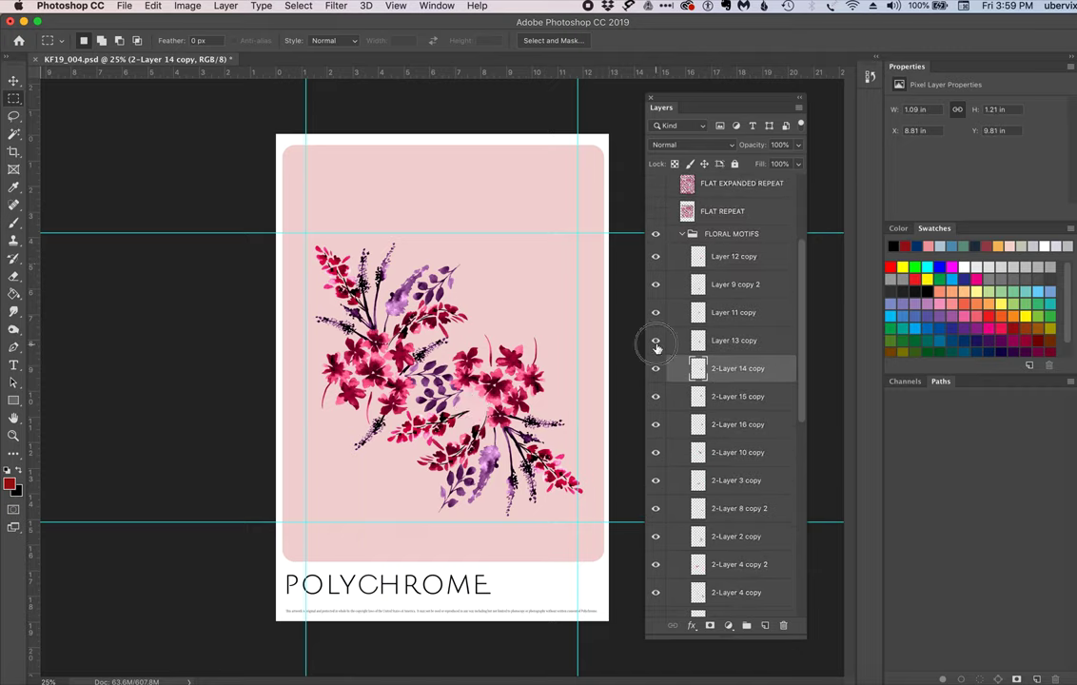
{"action": "double_click", "coordinate": [730, 340]}
{"action": "key", "text": "Left"}
{"action": "type", "text": "2-"}
{"action": "key", "text": "Return"}
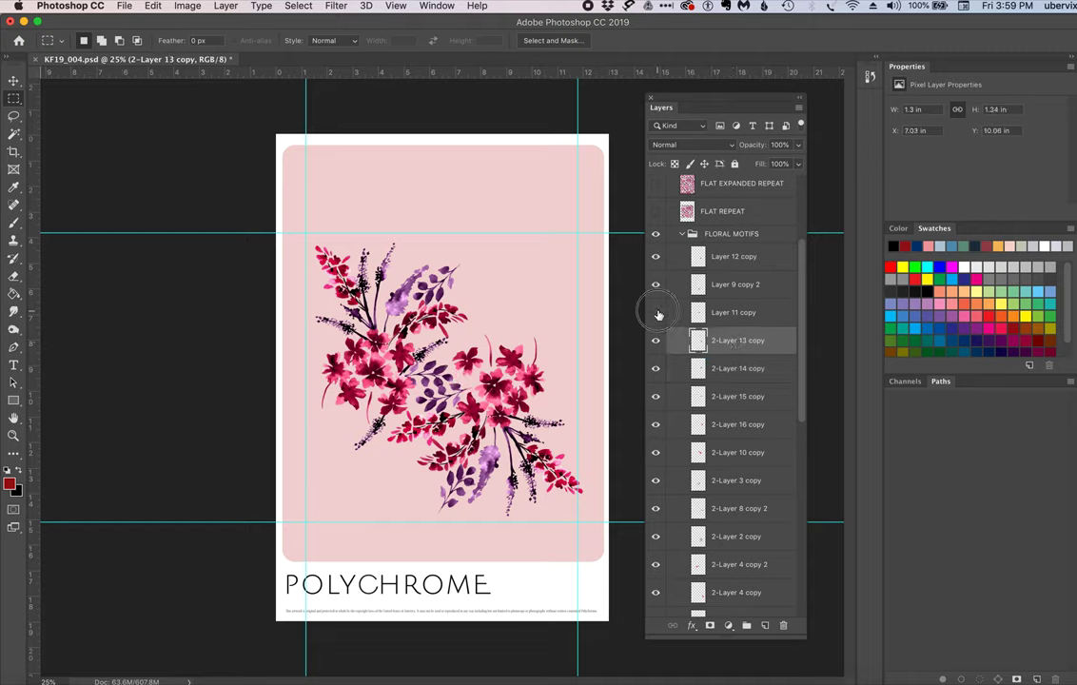
- Rename Layer 11 copy as "2-Layer 11 copy"
{"action": "left_click", "coordinate": [723, 318]}
{"action": "key", "text": "Left"}
{"action": "type", "text": "2-"}
{"action": "key", "text": "Return"}
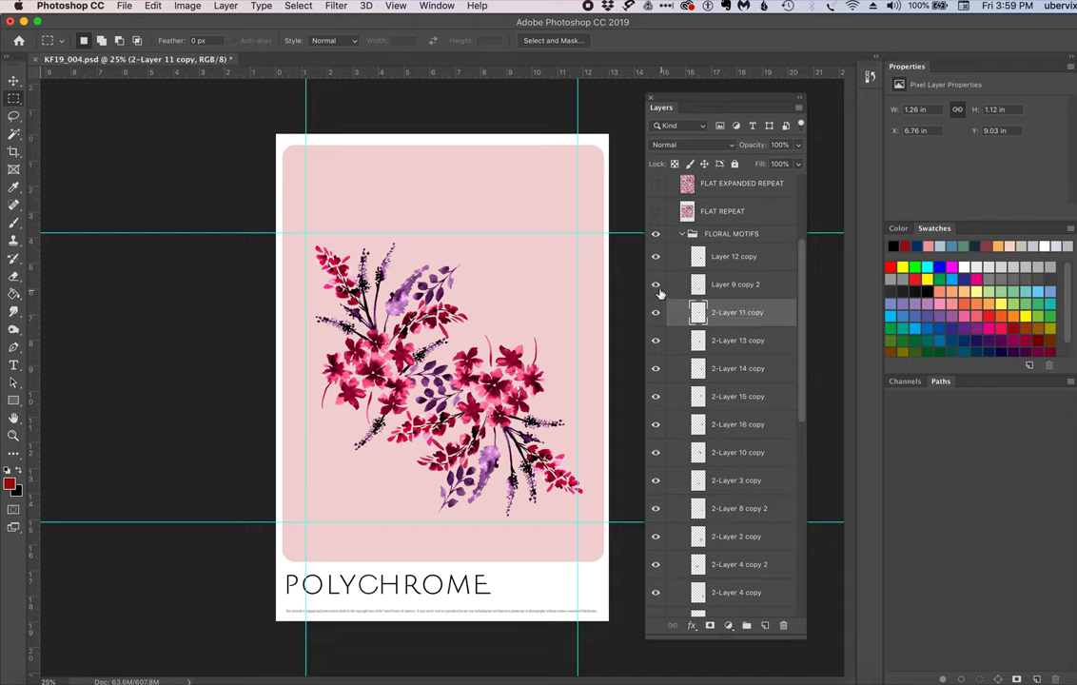
- Identify the motif on the Layer 9 copy 2 above 2-Layer 11 copy by toggling its visibility and rename it "2-Layer 9 copy 2"
{"action": "left_click", "coordinate": [655, 287]}
{"action": "left_click", "coordinate": [656, 288]}
{"action": "double_click", "coordinate": [738, 284]}
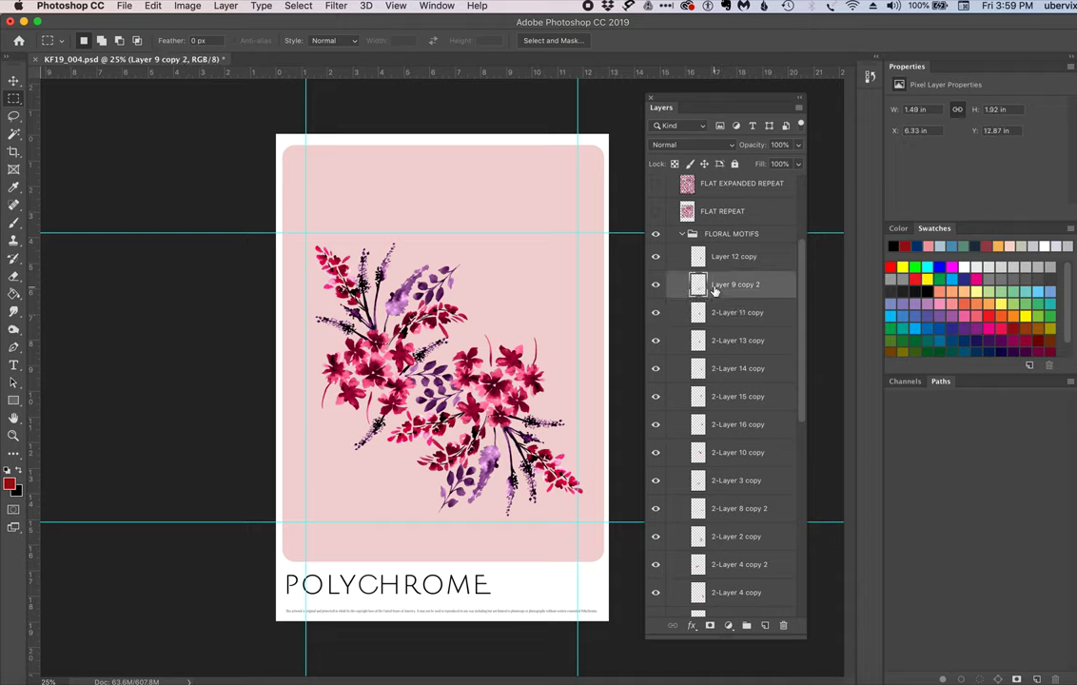
{"action": "key", "text": "Left"}
{"action": "type", "text": "2-"}
{"action": "key", "text": "Return"}
- Identify the motif on Layer 12 copy by toggling its visibility and rename the layer "2-Layer 12 copy"
{"action": "left_click", "coordinate": [656, 257]}
{"action": "left_click", "coordinate": [655, 257]}
{"action": "double_click", "coordinate": [732, 256]}
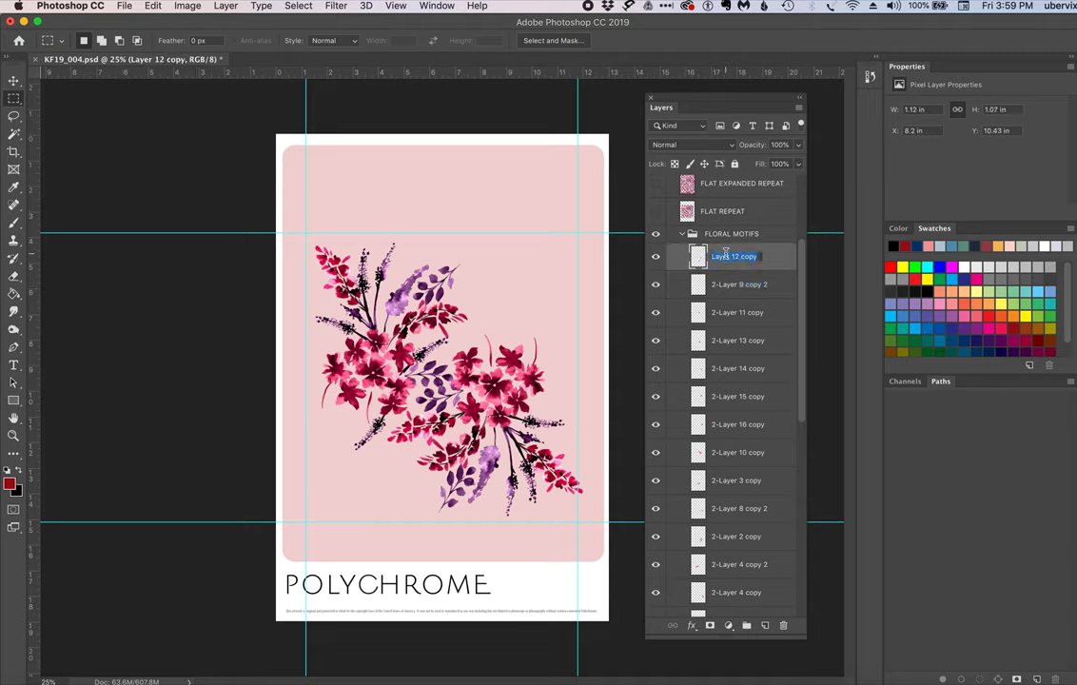
{"action": "key", "text": "Left"}
{"action": "type", "text": "2-"}
{"action": "key", "text": "Return"}
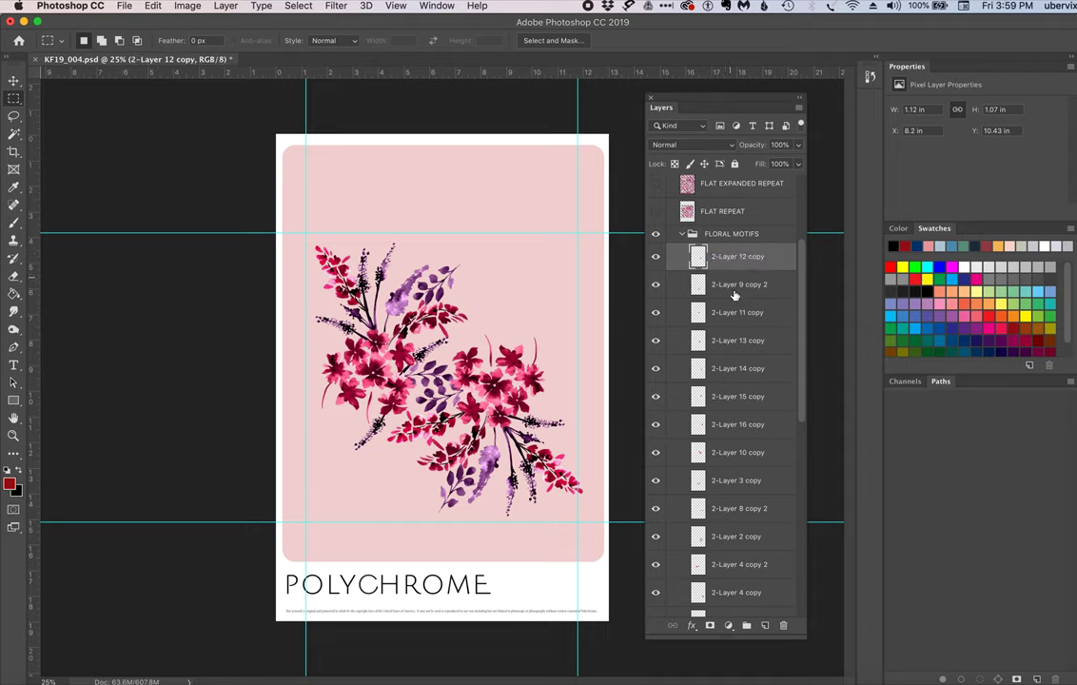
- Group all layers prefixed "2-", name the group "bouquet 2", and check its contents by toggling its visibility
{"action": "scroll", "coordinate": [744, 340], "scroll_direction": "down", "scroll_amount": 1}
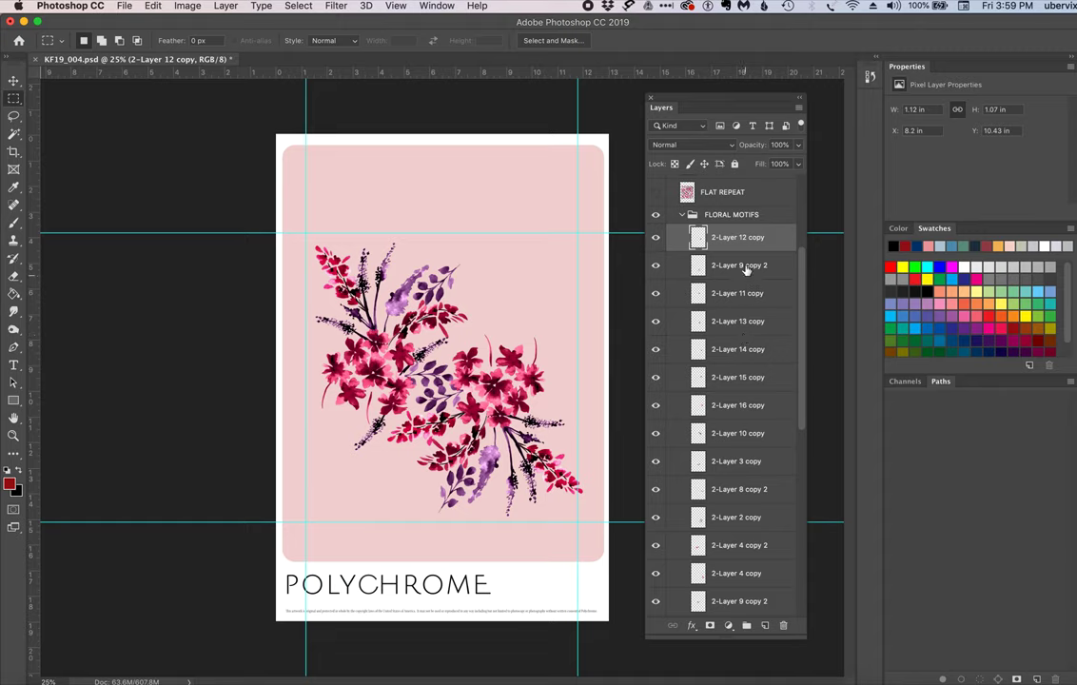
{"action": "scroll", "coordinate": [732, 453], "scroll_direction": "down", "scroll_amount": 2}
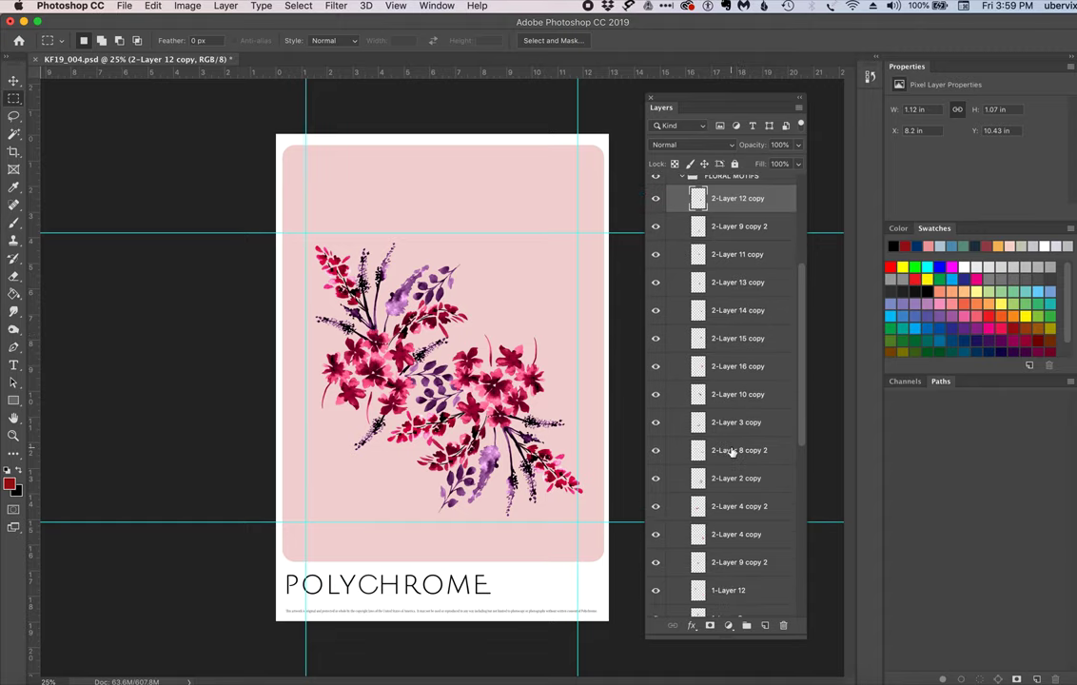
{"action": "left_click", "coordinate": [730, 562], "text": "shift"}
{"action": "left_click_drag", "start_coordinate": [730, 562], "coordinate": [746, 625]}
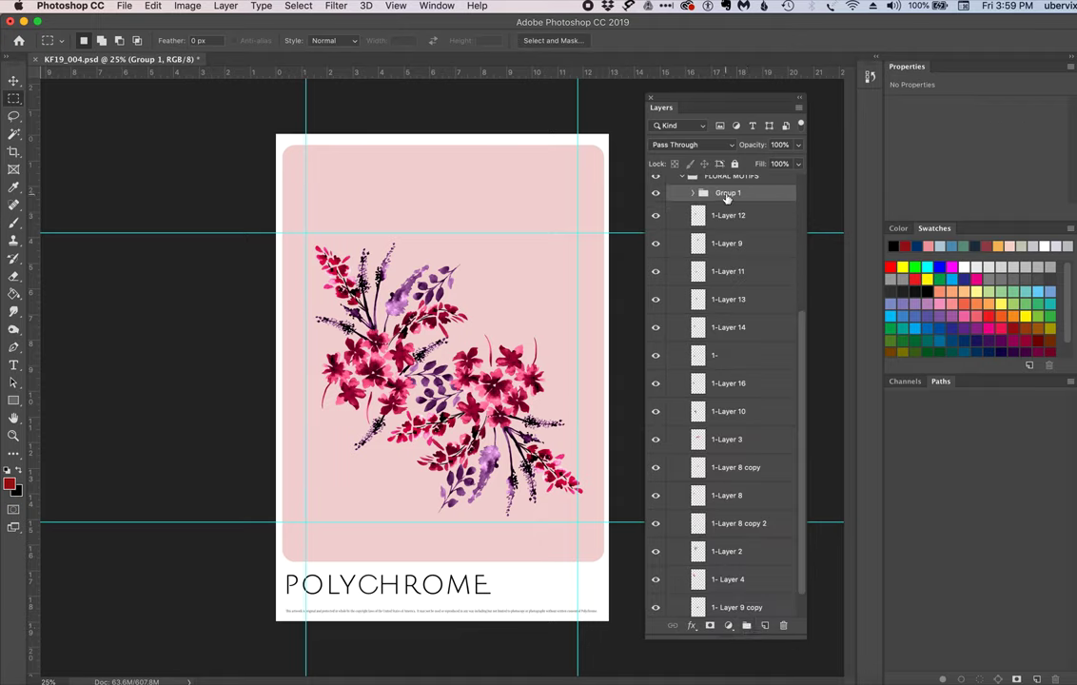
{"action": "double_click", "coordinate": [727, 193]}
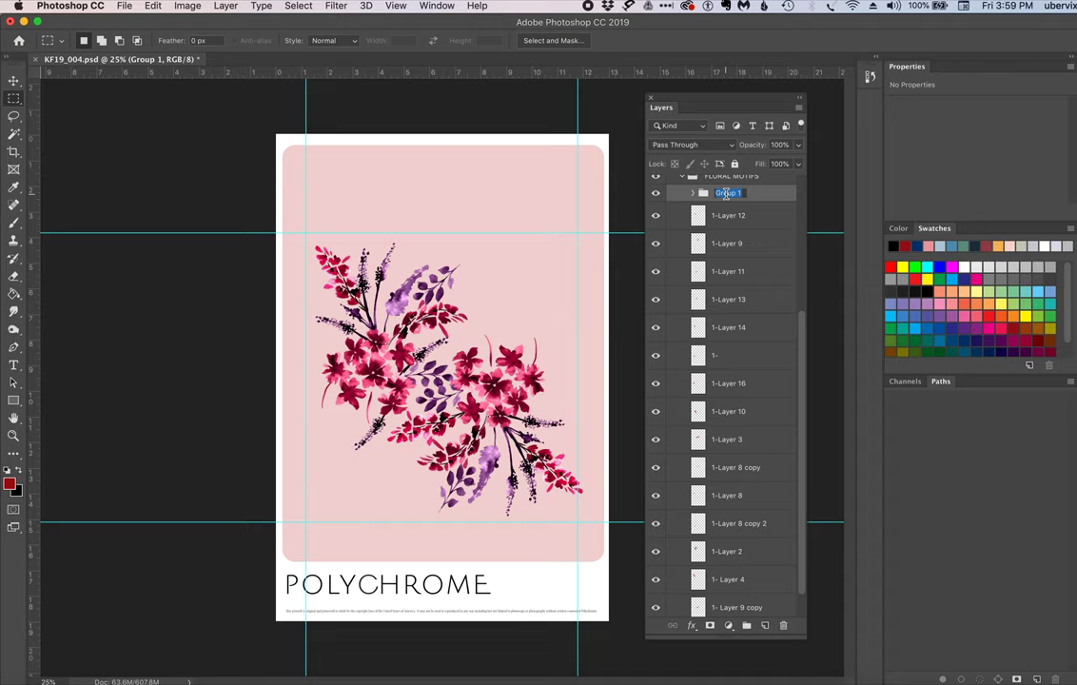
{"action": "type", "text": "bouquet 2"}
{"action": "key", "text": "Return"}
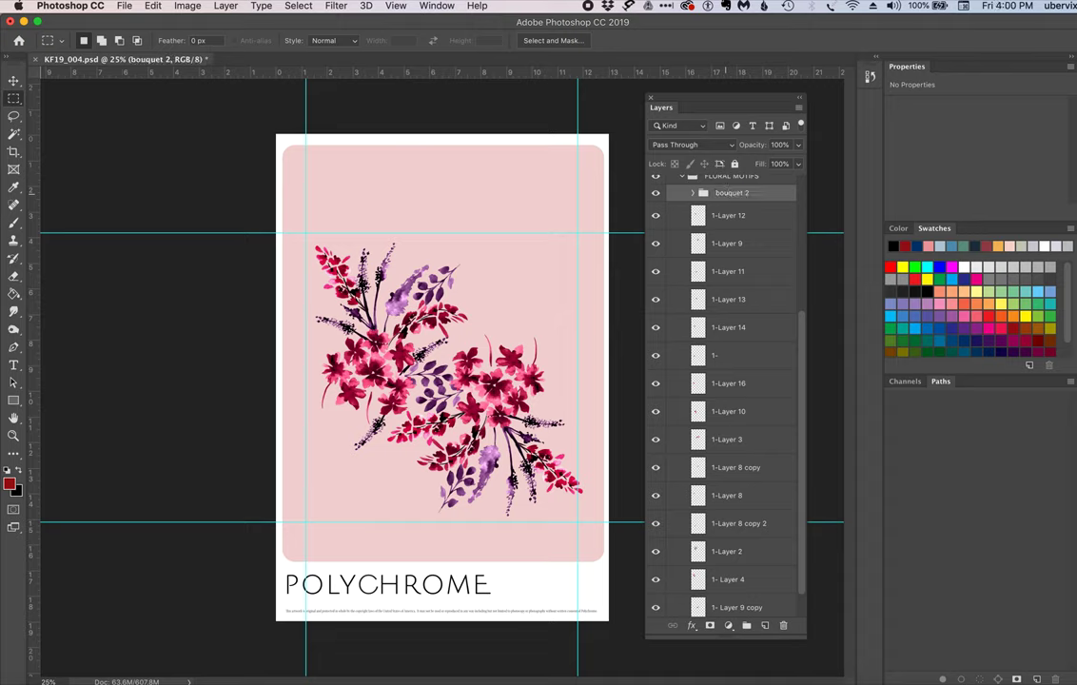
{"action": "left_click", "coordinate": [655, 194]}
{"action": "left_click", "coordinate": [655, 194]}
{"action": "left_click", "coordinate": [656, 194]}
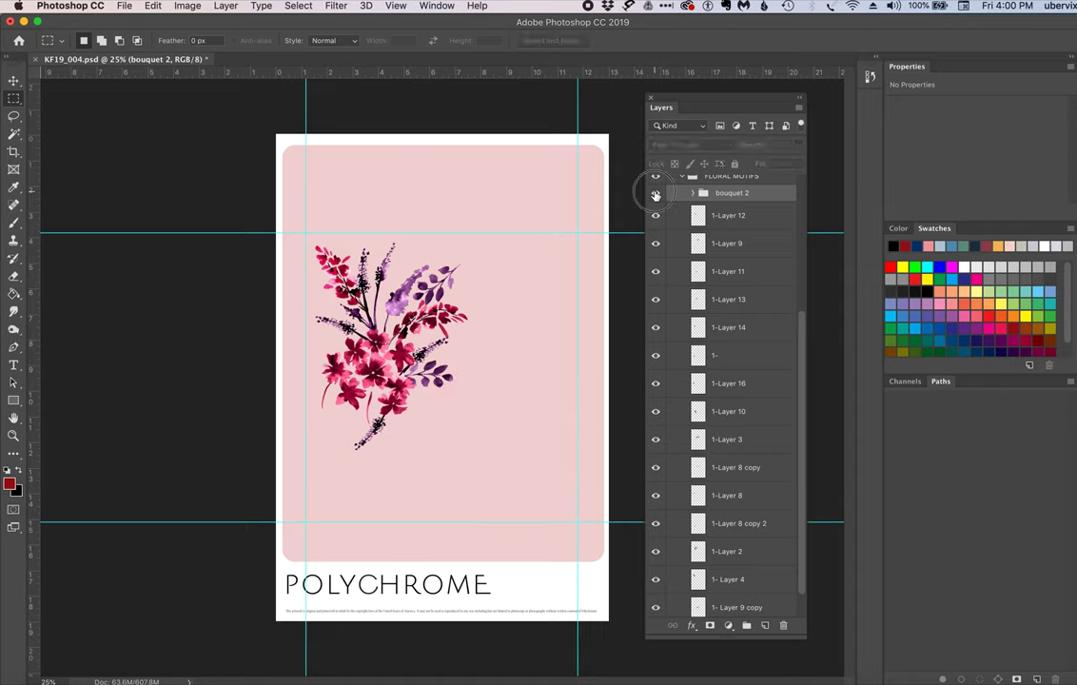
{"action": "left_click", "coordinate": [656, 194]}
- Group all layers prefixed "1-", from 1-Layer 12 through 1- Layer 9 copy, and name the group "bouquet 1"
{"action": "left_click", "coordinate": [773, 218]}
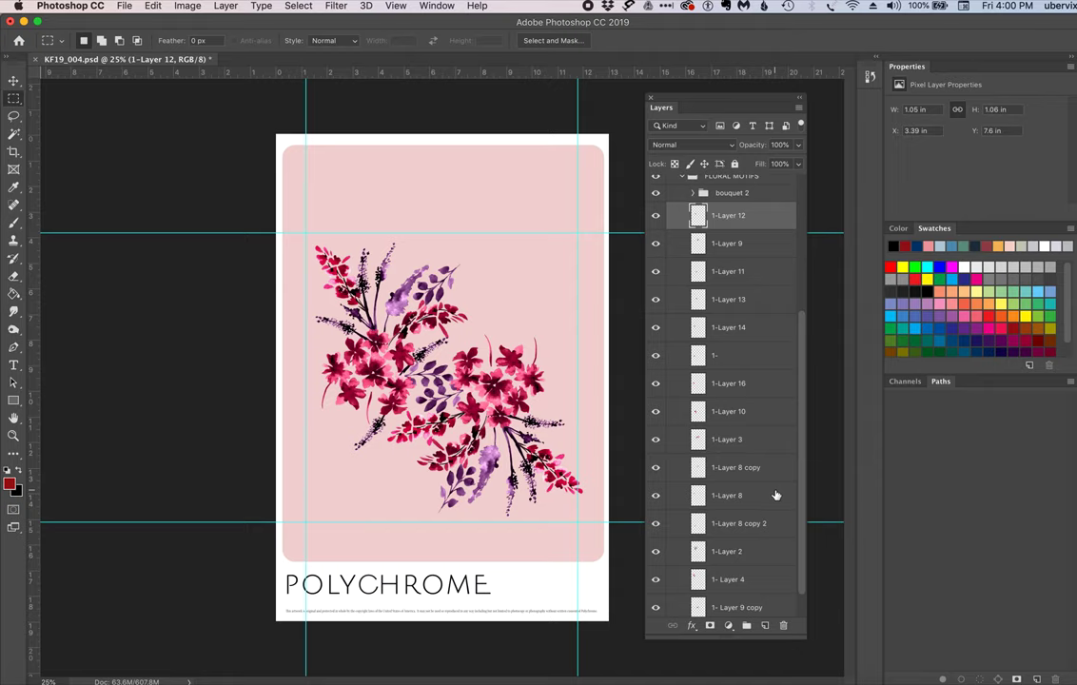
{"action": "scroll", "coordinate": [752, 552], "scroll_direction": "down", "scroll_amount": 1}
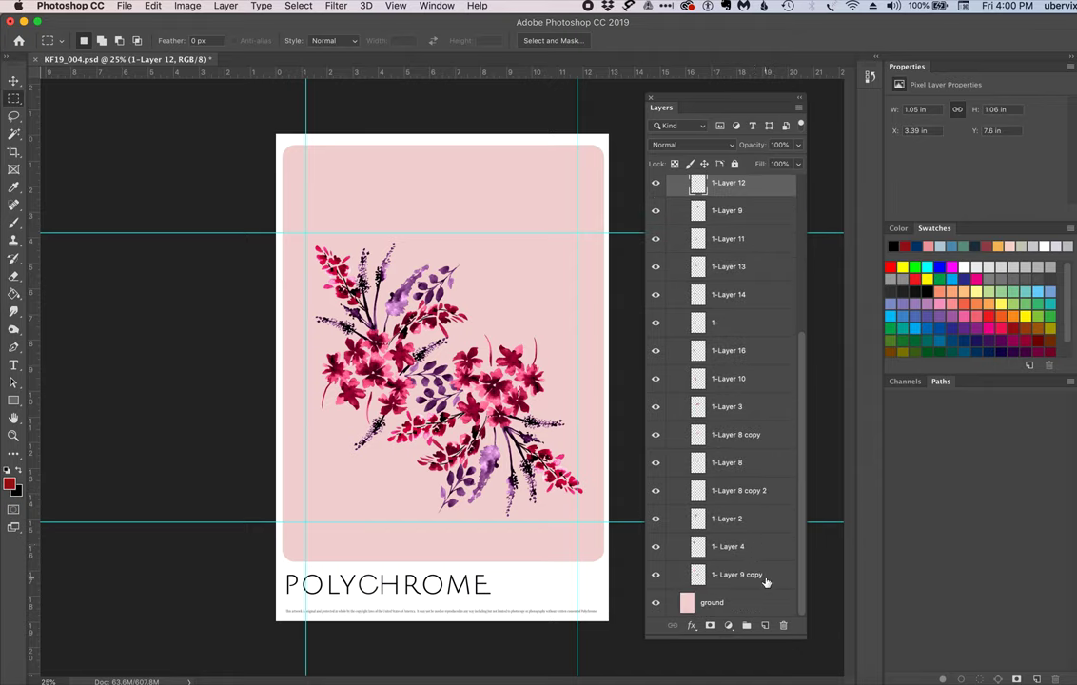
{"action": "left_click", "coordinate": [766, 576], "text": "shift"}
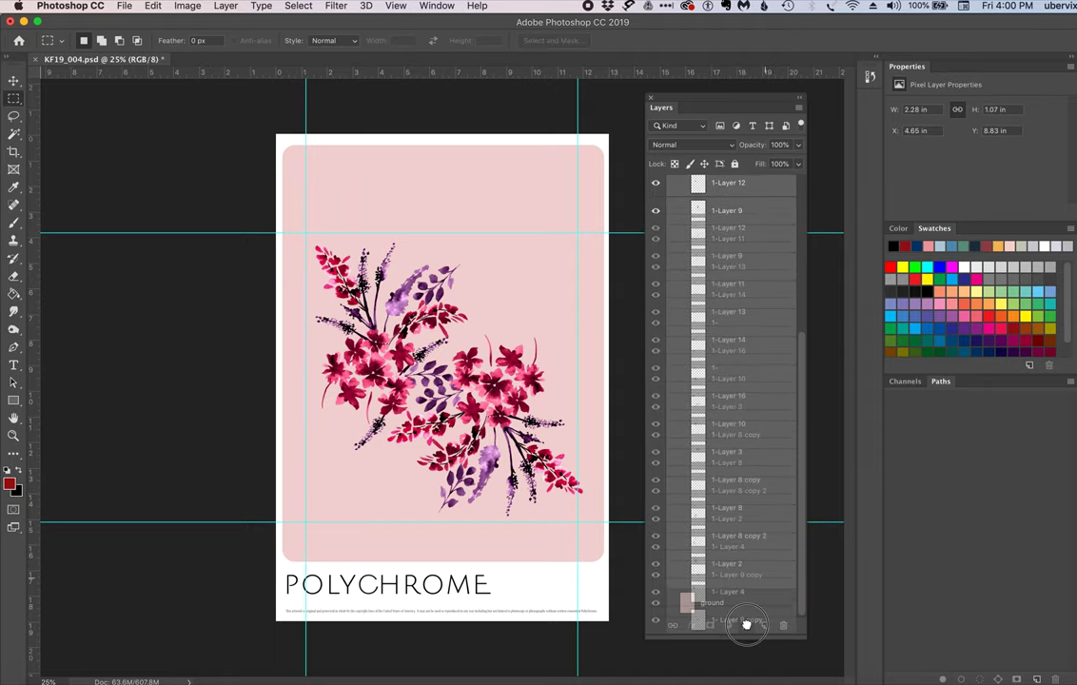
{"action": "left_click", "coordinate": [747, 625]}
{"action": "double_click", "coordinate": [720, 421]}
{"action": "type", "text": "bouquet 1"}
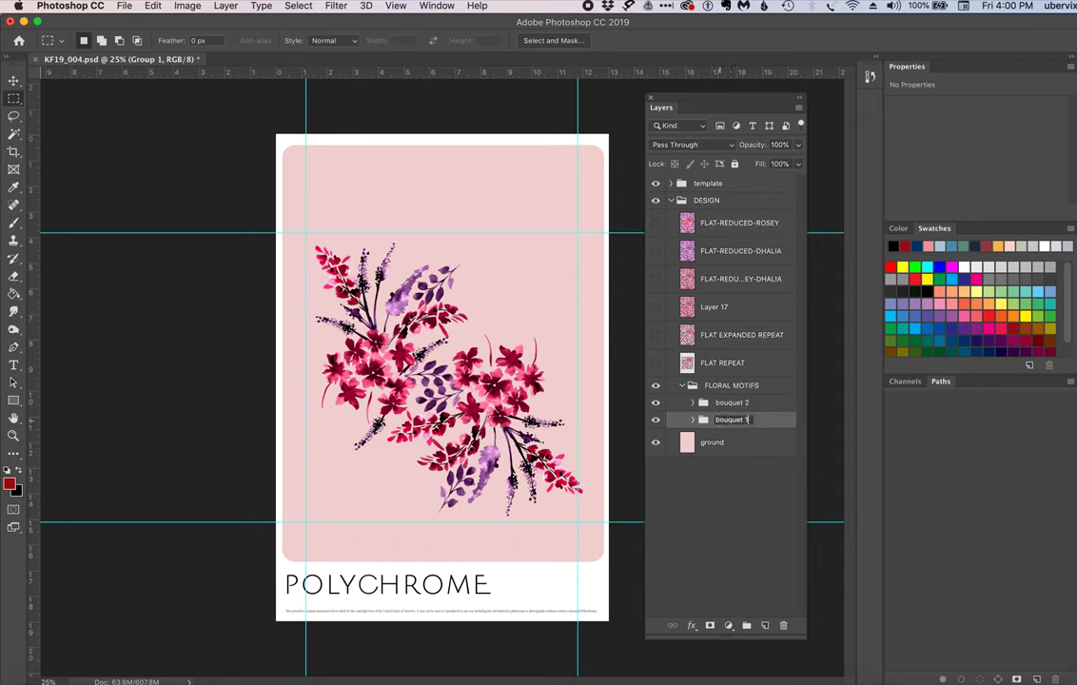
{"action": "key", "text": "Return"}
- Hide the bouquet 2 group and move it below bouquet 1, out of the FLORAL MOTIFS group
{"action": "left_click", "coordinate": [737, 406]}
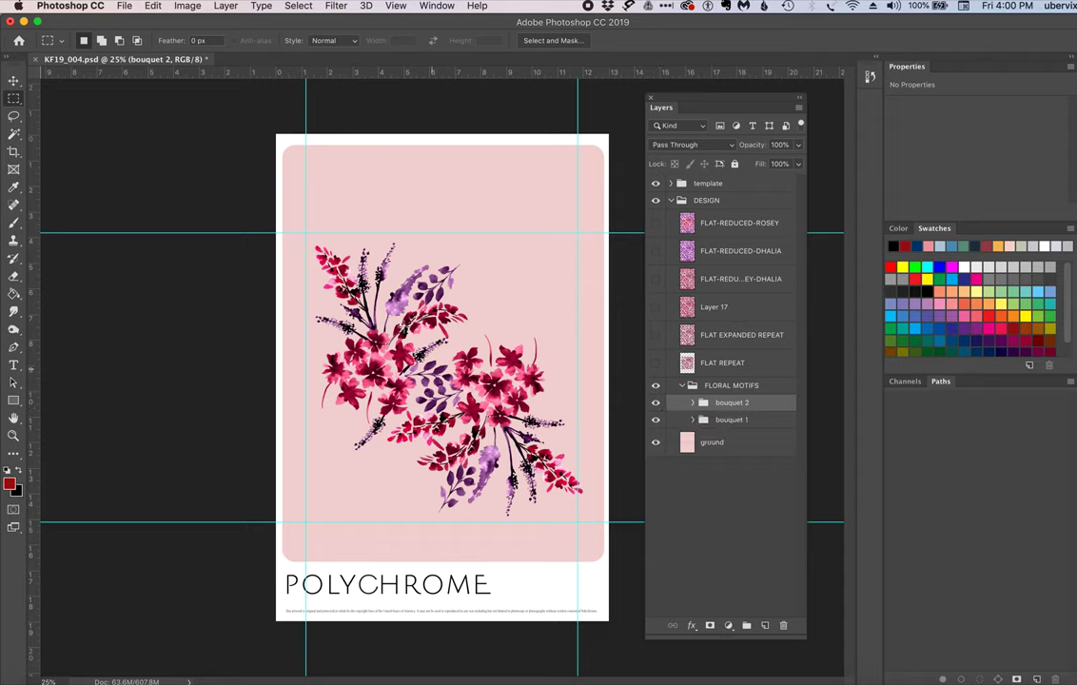
{"action": "left_click", "coordinate": [655, 404]}
{"action": "left_click", "coordinate": [655, 404]}
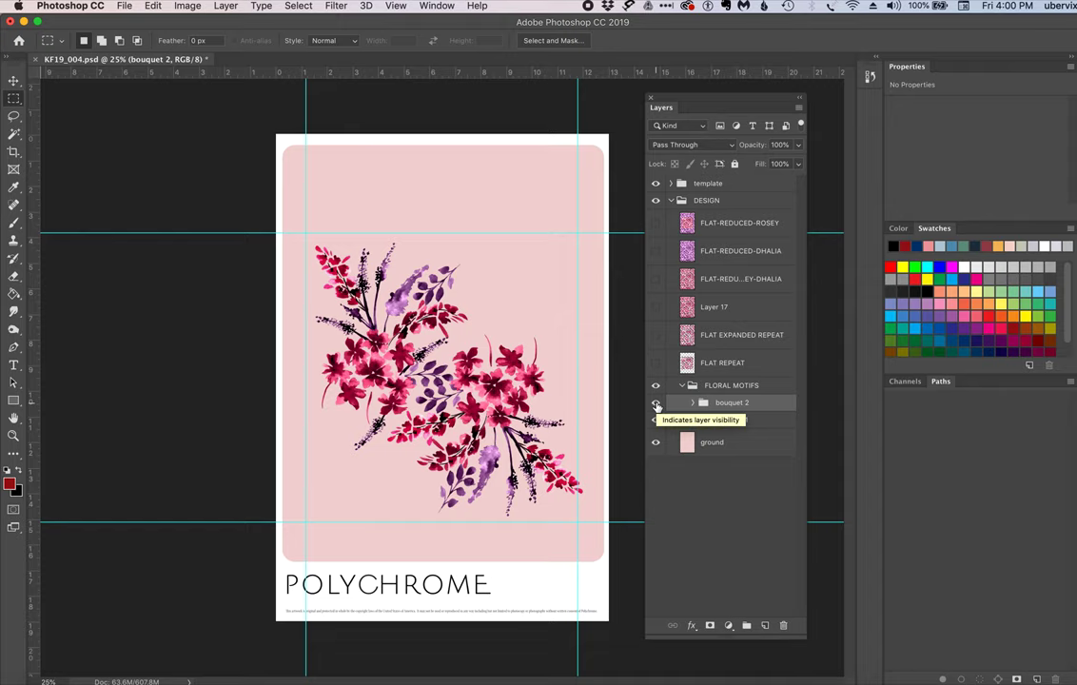
{"action": "left_click", "coordinate": [656, 403]}
{"action": "left_click_drag", "start_coordinate": [765, 406], "coordinate": [761, 428]}
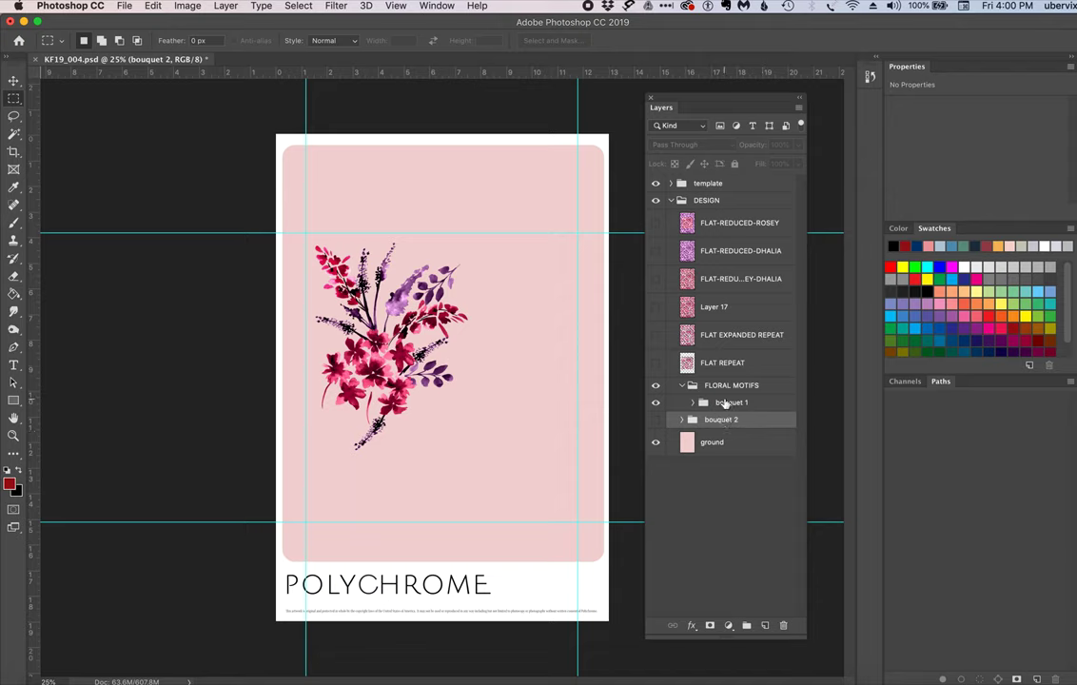
- Check the layers inside the bouquet 1 group, collapse it, and convert the group to a smart object
{"action": "left_click", "coordinate": [725, 404]}
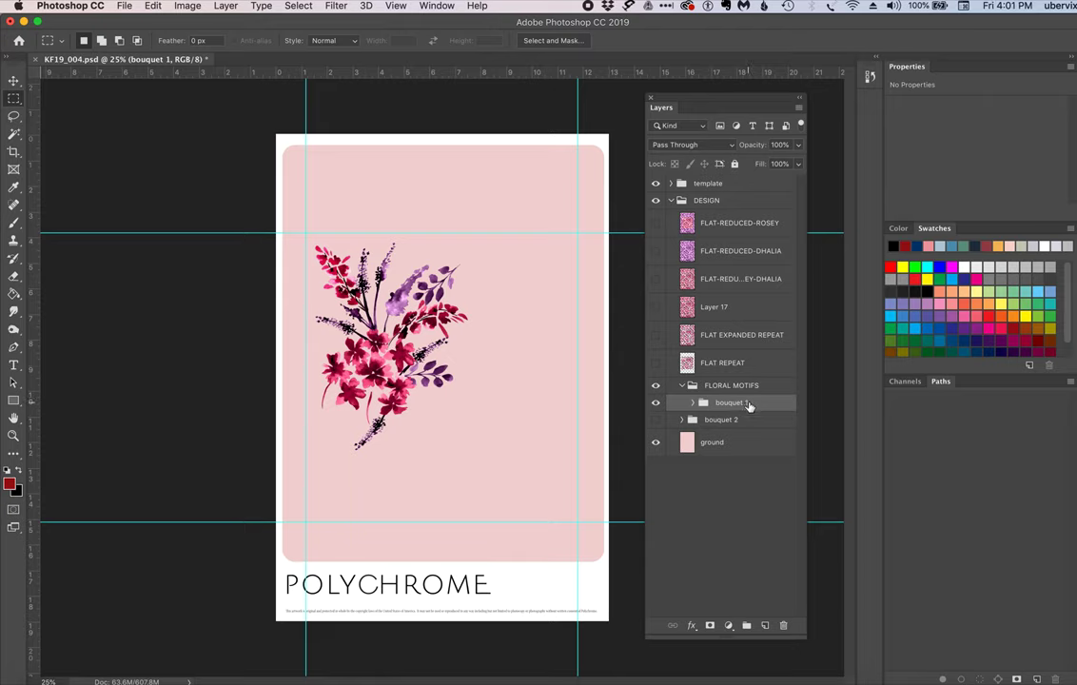
{"action": "left_click", "coordinate": [692, 404]}
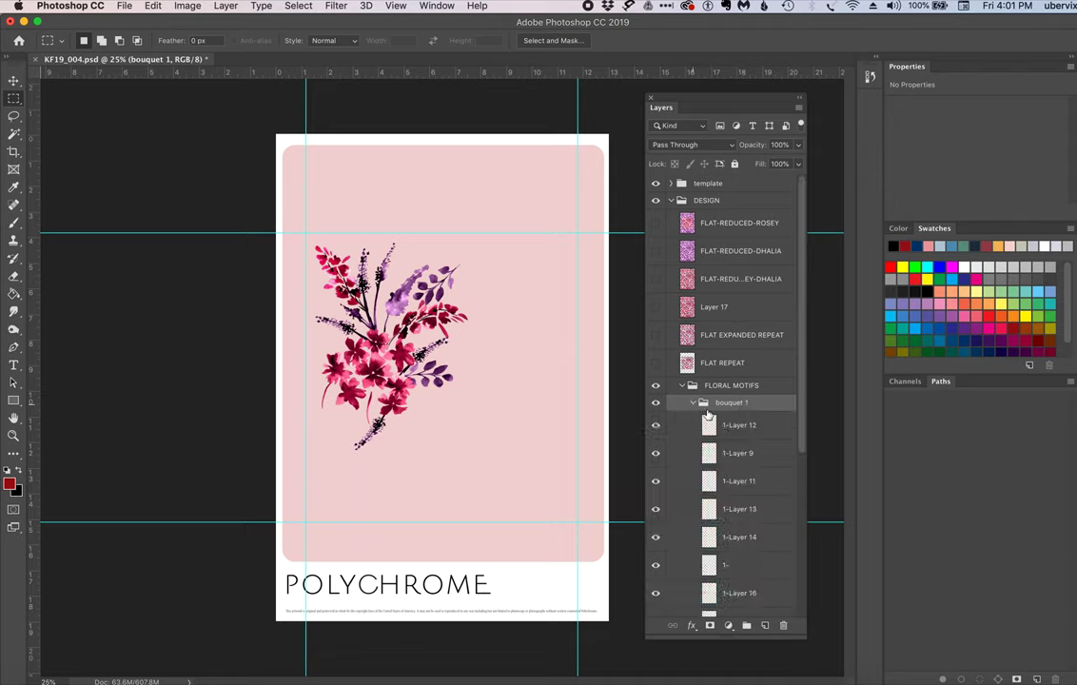
{"action": "left_click", "coordinate": [749, 426]}
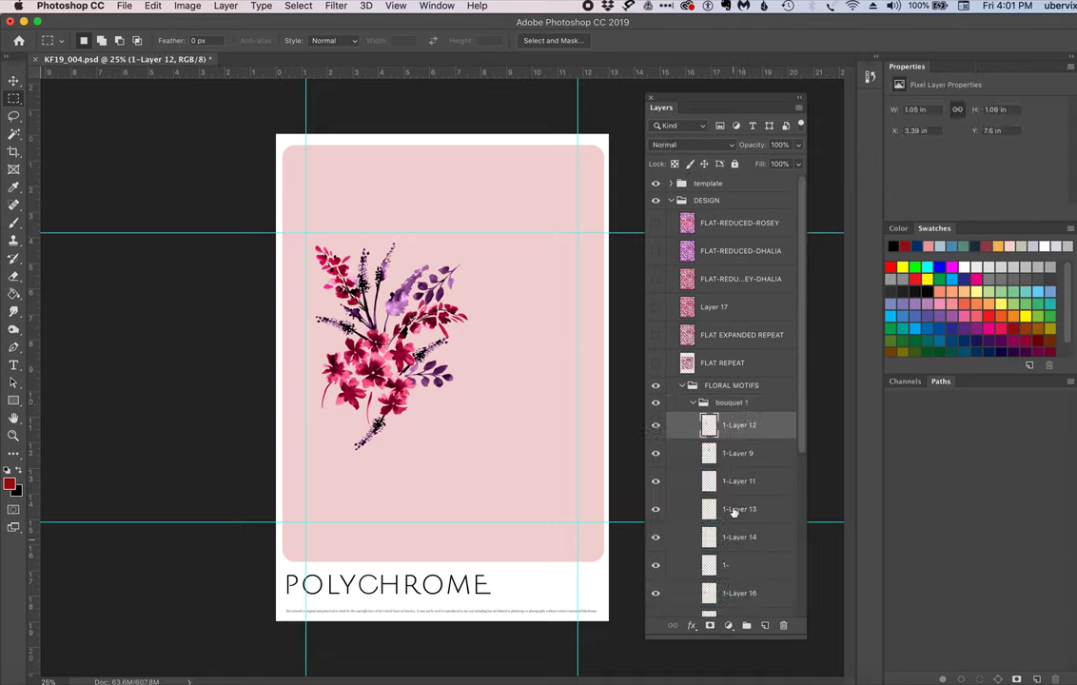
{"action": "left_click", "coordinate": [694, 404]}
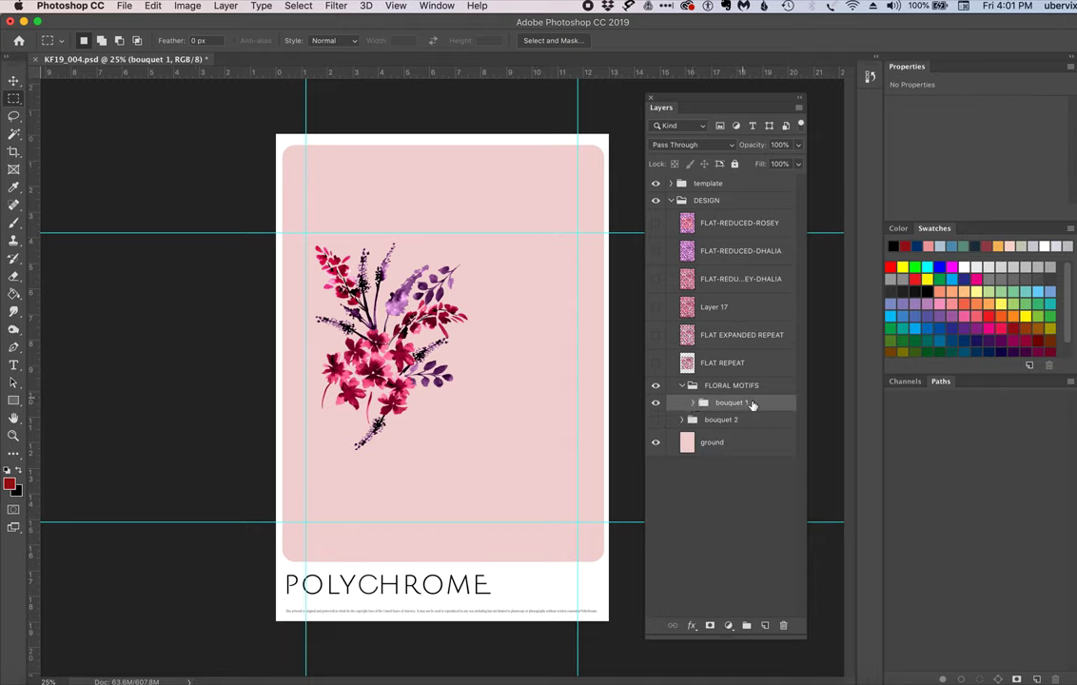
{"action": "left_click", "coordinate": [226, 7]}
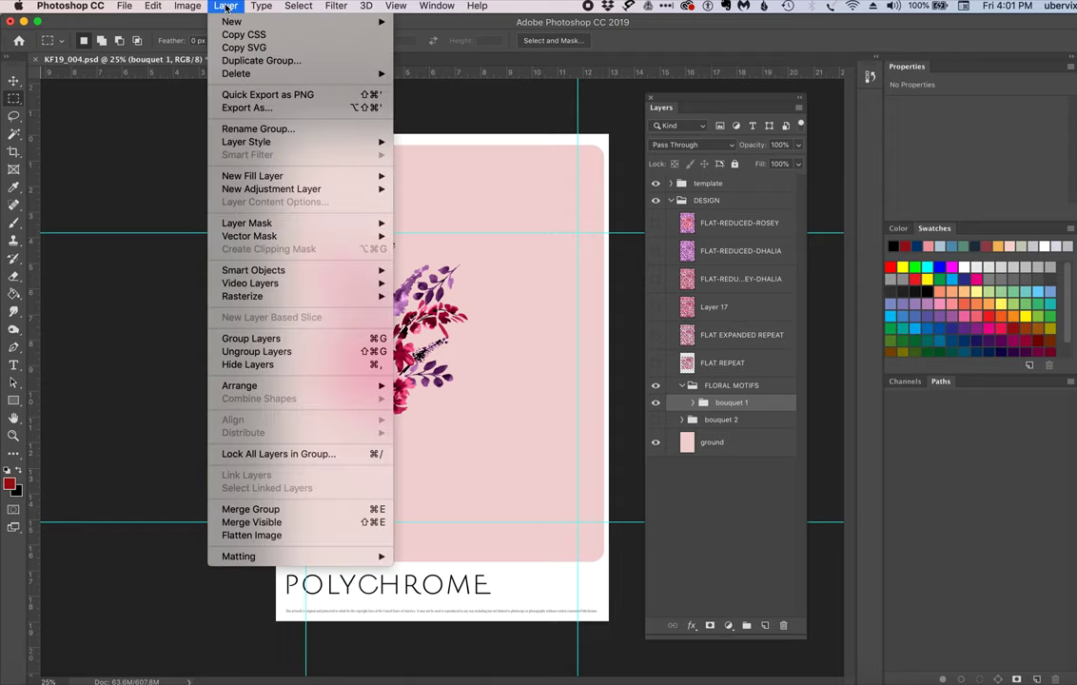
{"action": "mouse_move", "coordinate": [238, 271]}
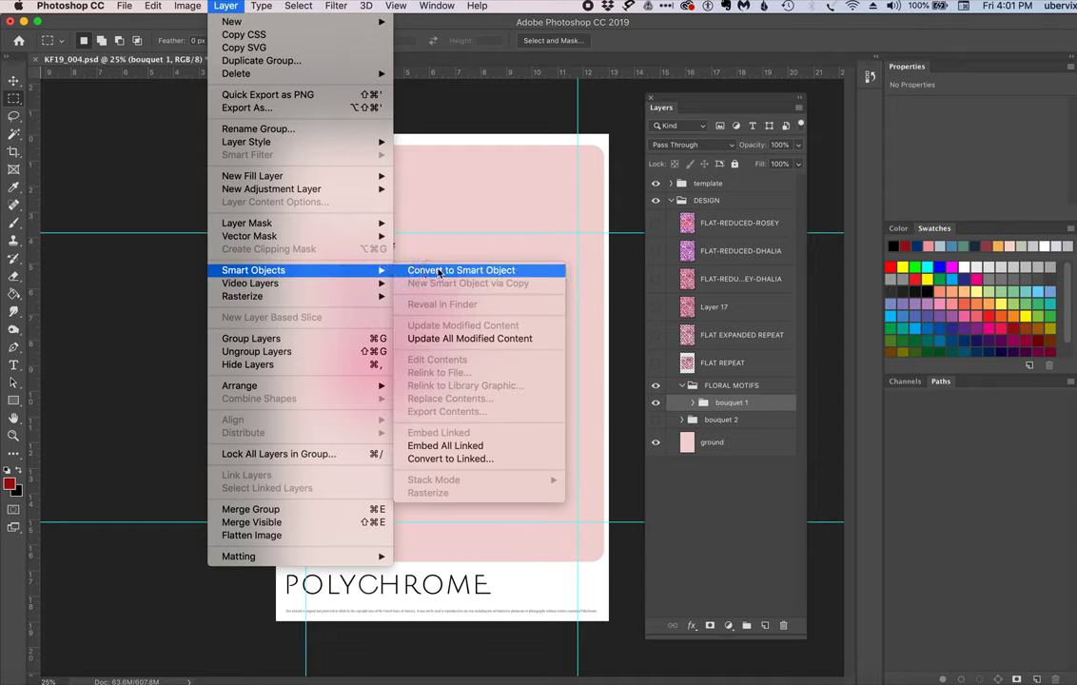
{"action": "left_click", "coordinate": [439, 271]}
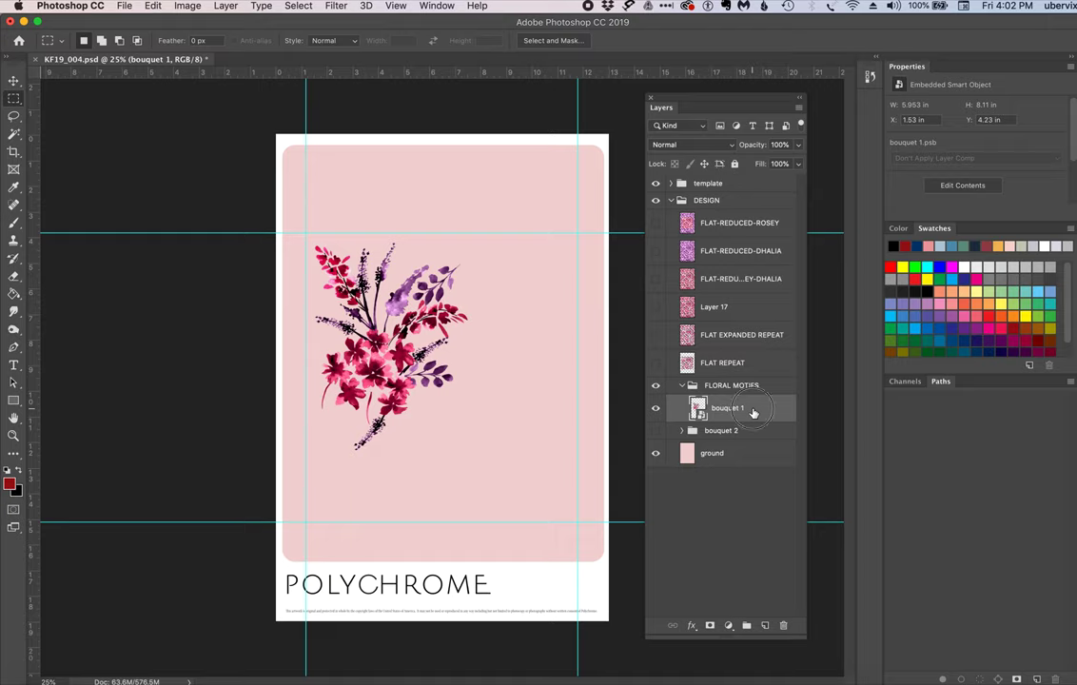
- Duplicate the bouquet 1 smart object and rename the copy "bouquet 2"
{"action": "left_click_drag", "start_coordinate": [753, 412], "coordinate": [765, 625]}
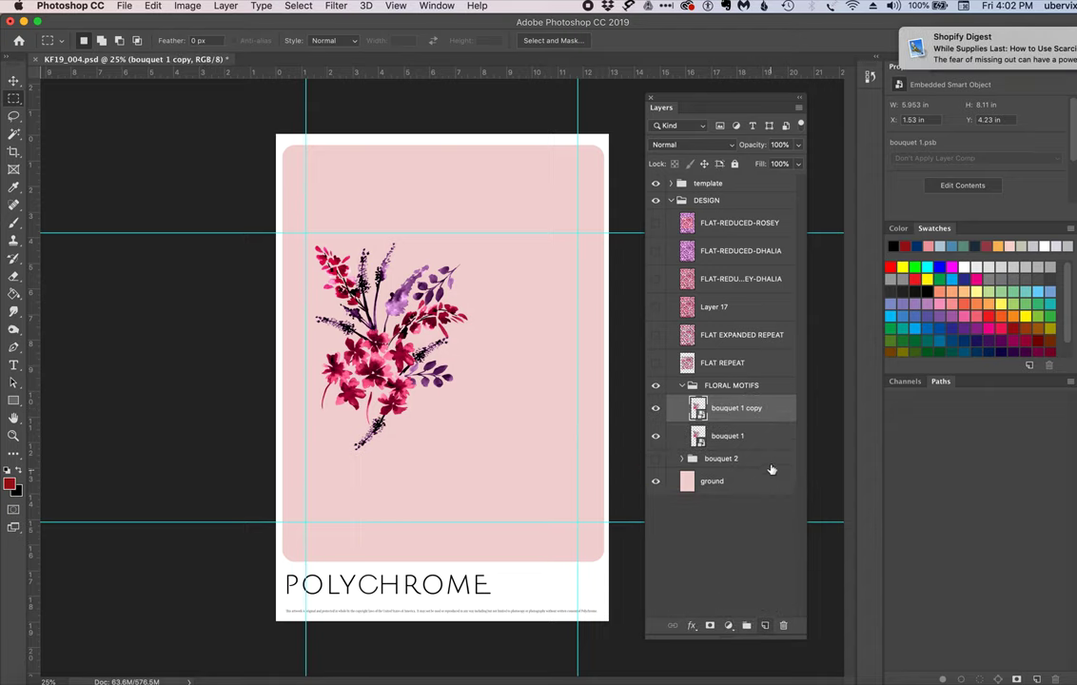
{"action": "double_click", "coordinate": [751, 408]}
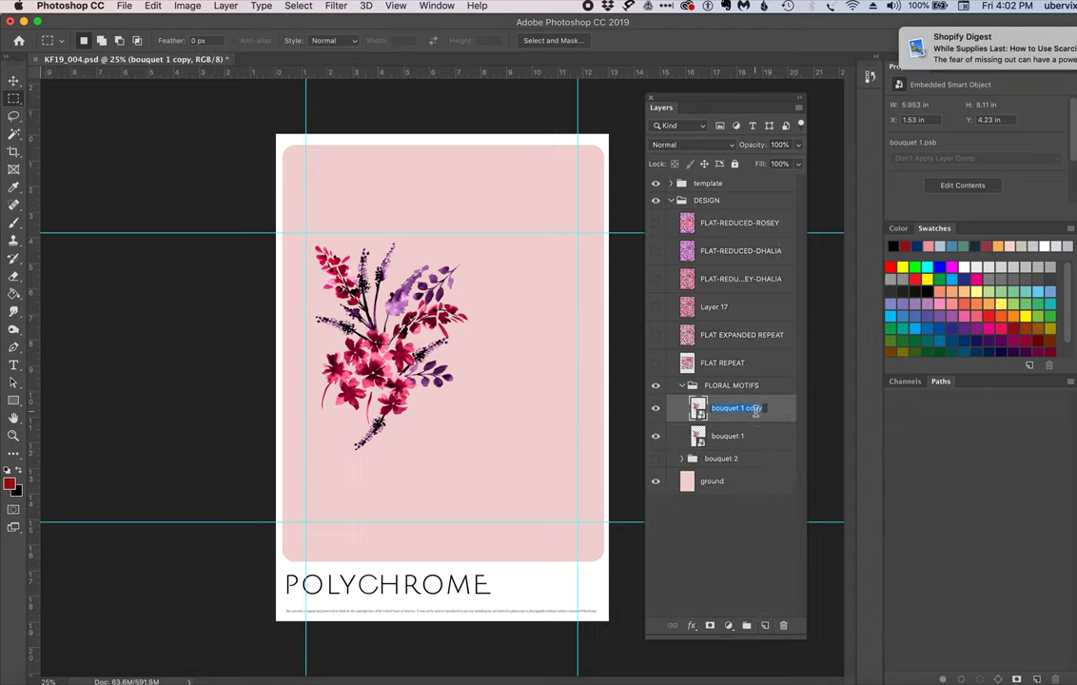
{"action": "key", "text": "Right"}
{"action": "key", "text": "BackSpace"}
{"action": "key", "text": "BackSpace"}
{"action": "key", "text": "BackSpace"}
{"action": "key", "text": "BackSpace"}
{"action": "key", "text": "BackSpace"}
{"action": "key", "text": "BackSpace"}
{"action": "key", "text": "BackSpace"}
{"action": "type", "text": "2"}
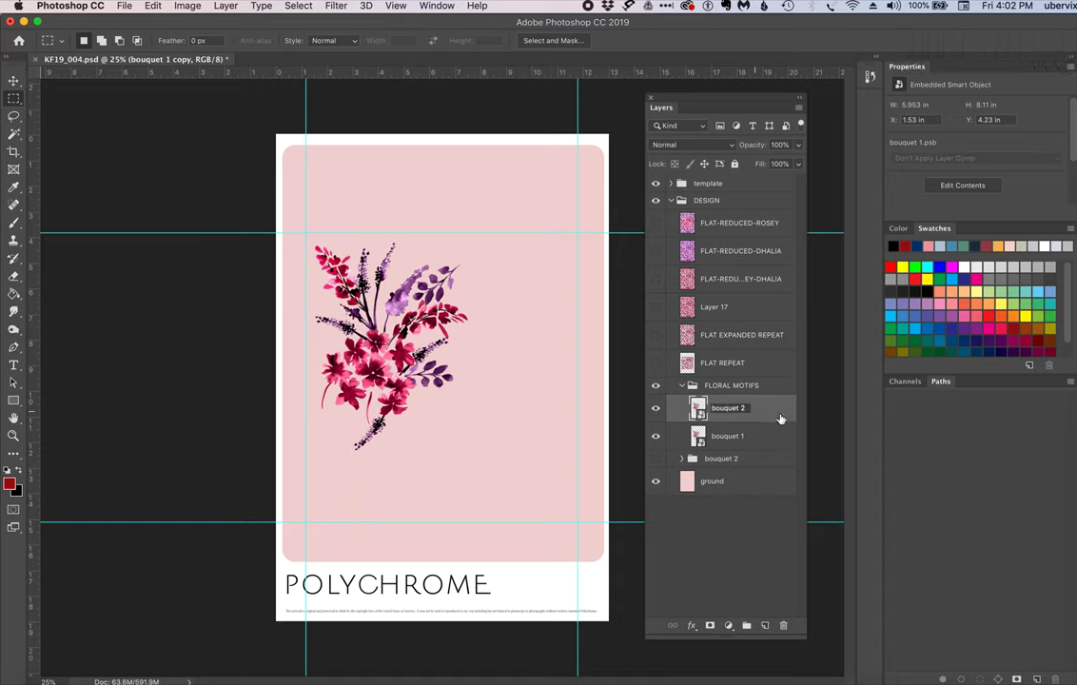
{"action": "key", "text": "Return"}
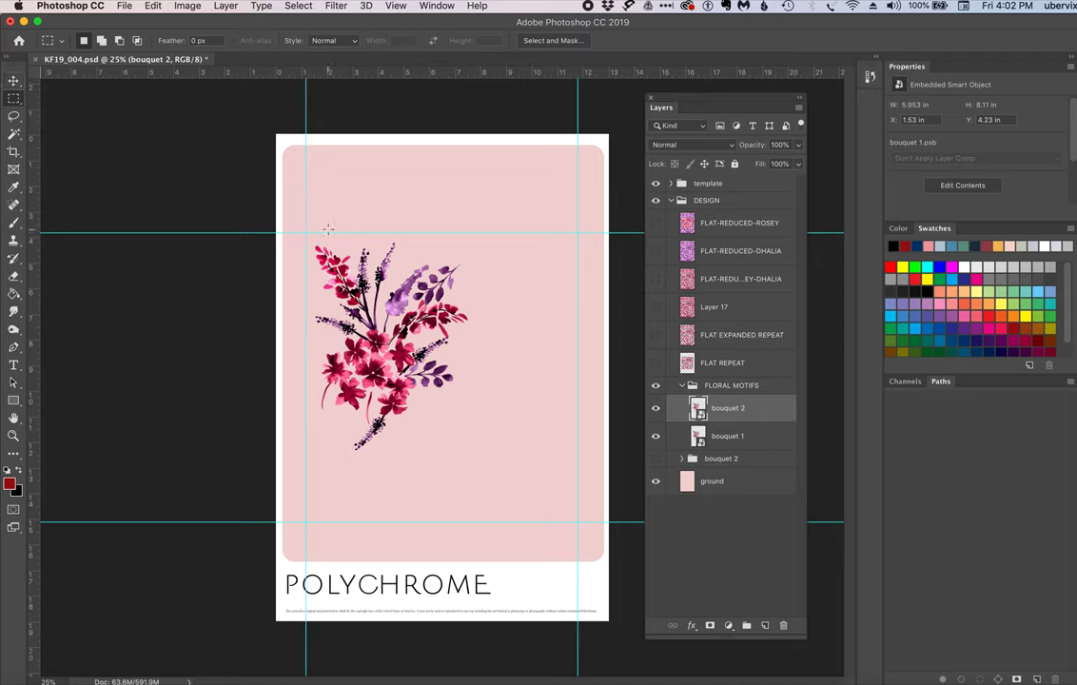
- Move the bouquet 2 smart object to the lower right of bouquet 1 and rotate it by about -171 degrees
{"action": "left_click", "coordinate": [14, 80]}
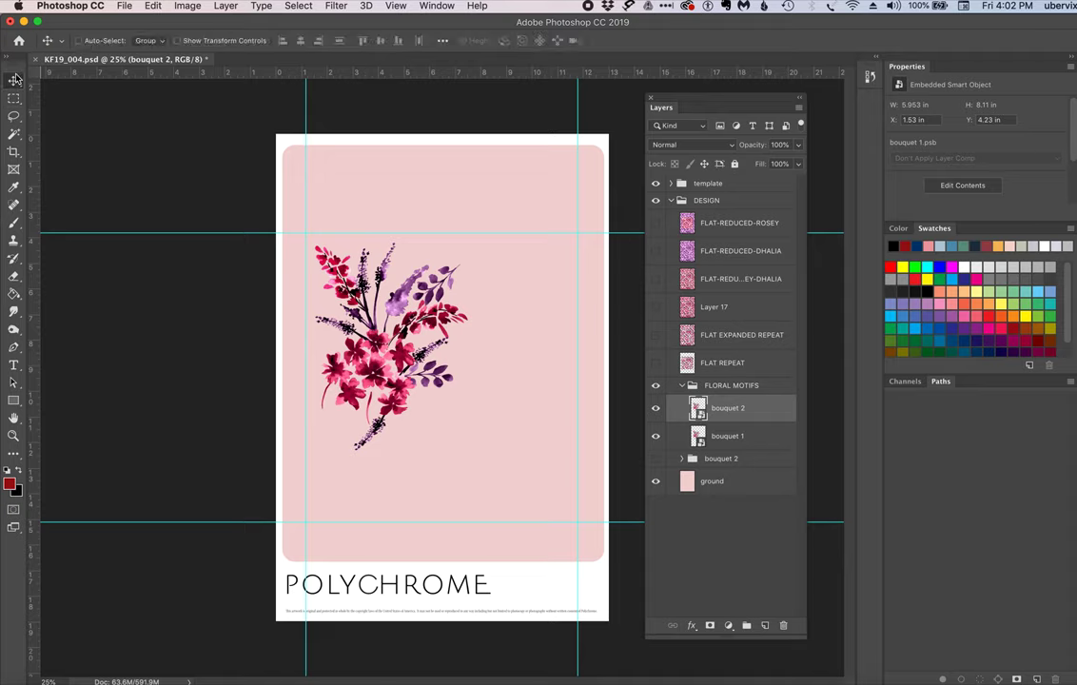
{"action": "left_click_drag", "start_coordinate": [401, 336], "coordinate": [517, 411]}
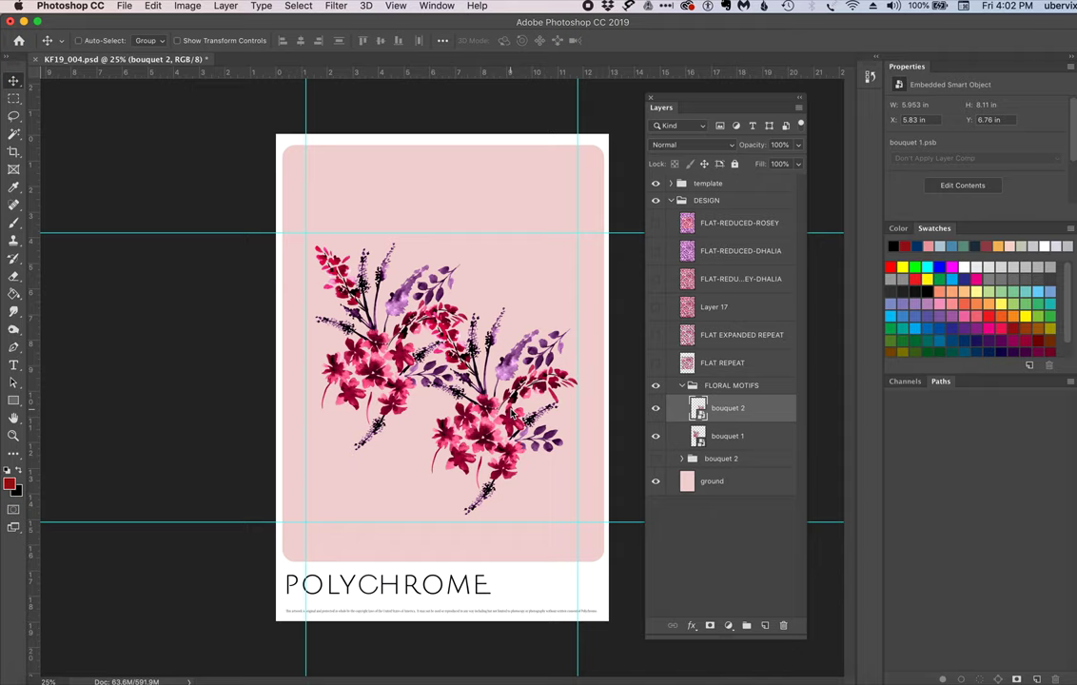
{"action": "key", "text": "ctrl+t"}
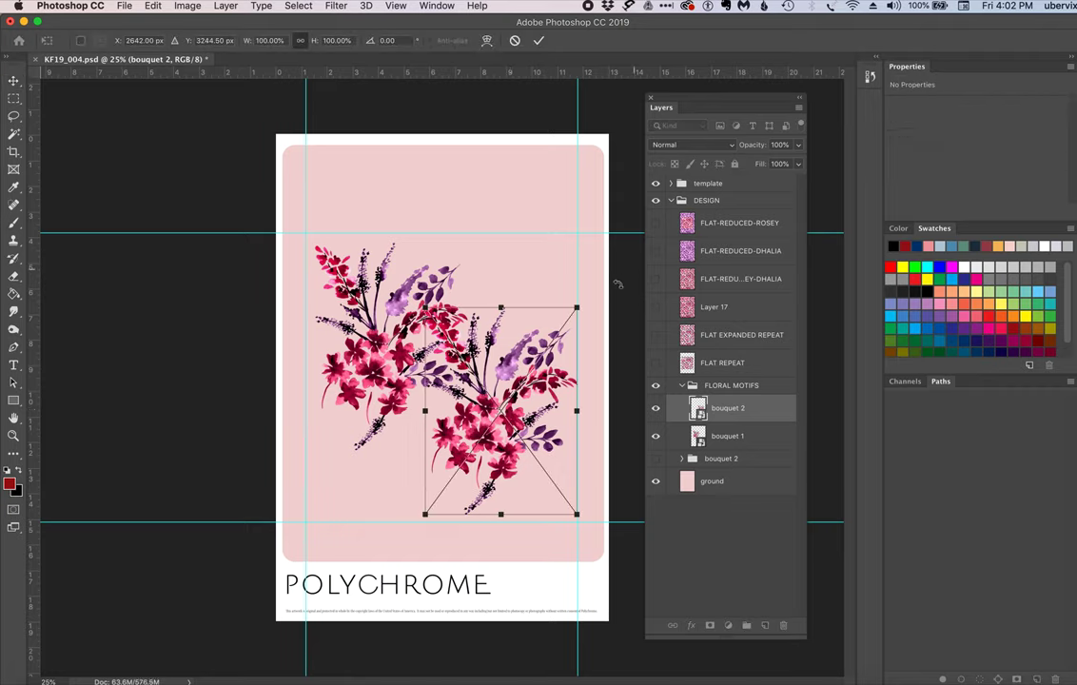
{"action": "left_click_drag", "start_coordinate": [599, 296], "coordinate": [348, 509]}
{"action": "left_click_drag", "start_coordinate": [602, 389], "coordinate": [591, 363]}
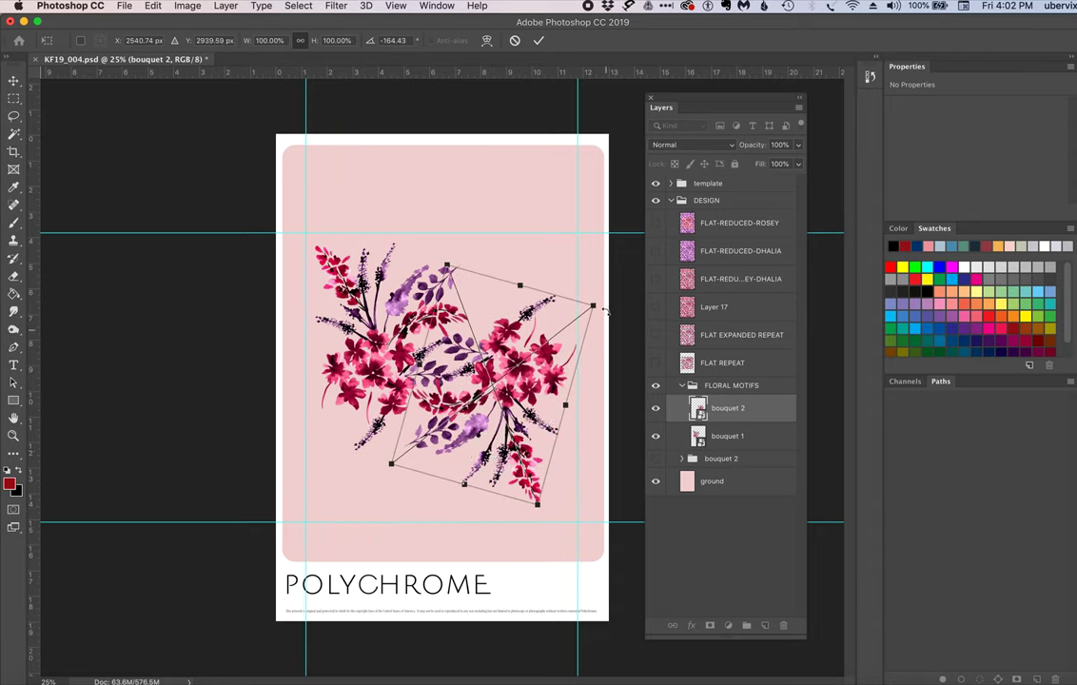
{"action": "mouse_move", "coordinate": [595, 304]}
{"action": "left_mouse_down"}
{"action": "mouse_move", "coordinate": [596, 293]}
{"action": "mouse_move", "coordinate": [588, 297]}
{"action": "left_mouse_up"}
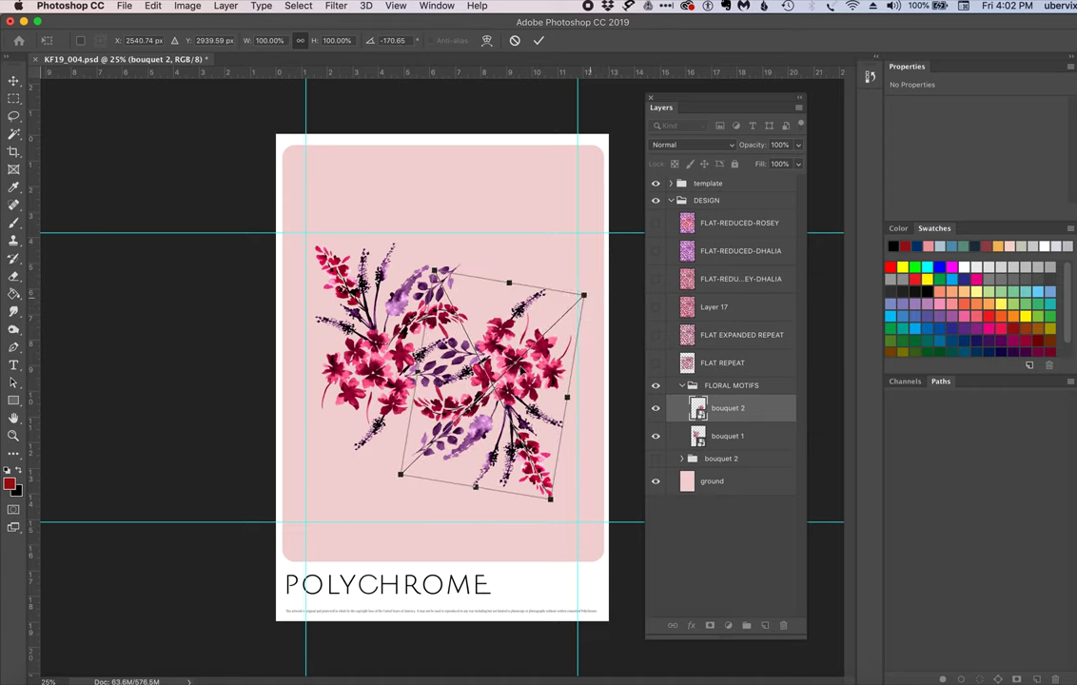
{"action": "left_click_drag", "start_coordinate": [459, 326], "coordinate": [464, 332]}
{"action": "key", "text": "Return"}
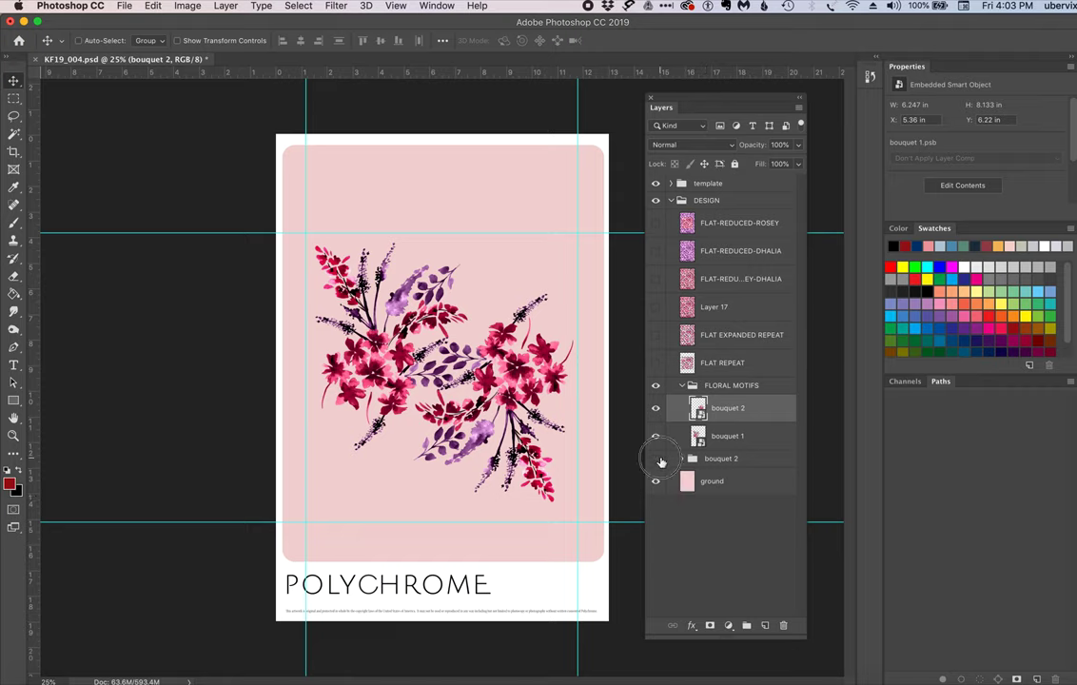
- Compare with the original bouquet 2 group, then rotate the bouquet 2 smart object slightly further and move it to about X 5.14 in, Y 5.81 in
{"action": "left_click", "coordinate": [656, 460]}
{"action": "left_click", "coordinate": [659, 460]}
{"action": "left_click", "coordinate": [656, 459]}
{"action": "left_click", "coordinate": [656, 459]}
{"action": "key", "text": "super+t"}
{"action": "right_click", "coordinate": [580, 287]}
{"action": "key", "text": "Escape"}
{"action": "left_click_drag", "start_coordinate": [579, 286], "coordinate": [555, 270]}
{"action": "left_click_drag", "start_coordinate": [476, 314], "coordinate": [495, 391]}
{"action": "key", "text": "Return"}
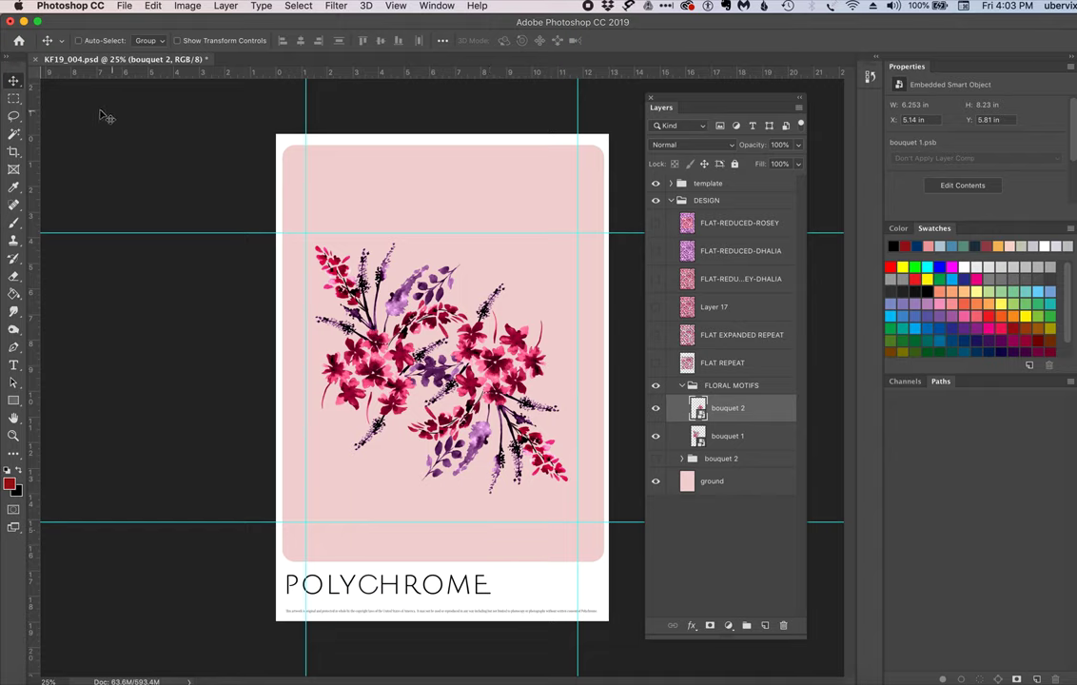
- Move the bouquet 2 and bouquet 1 smart objects together into the lower left of the pink ground
{"action": "left_click", "coordinate": [761, 436], "text": "shift"}
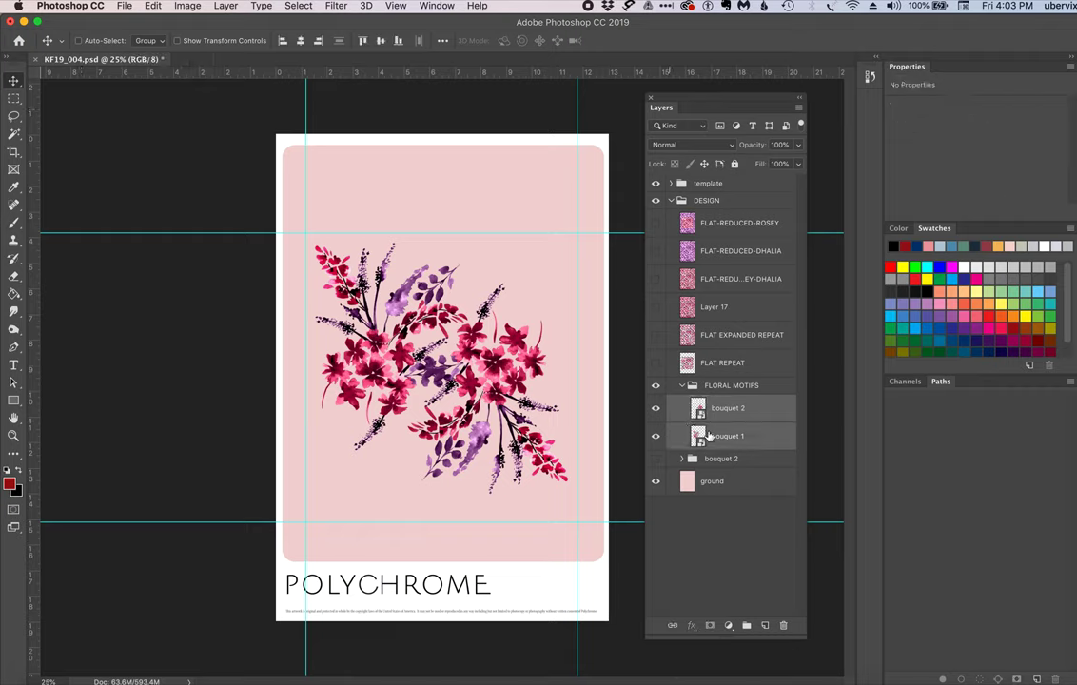
{"action": "left_click_drag", "start_coordinate": [493, 434], "coordinate": [448, 488]}
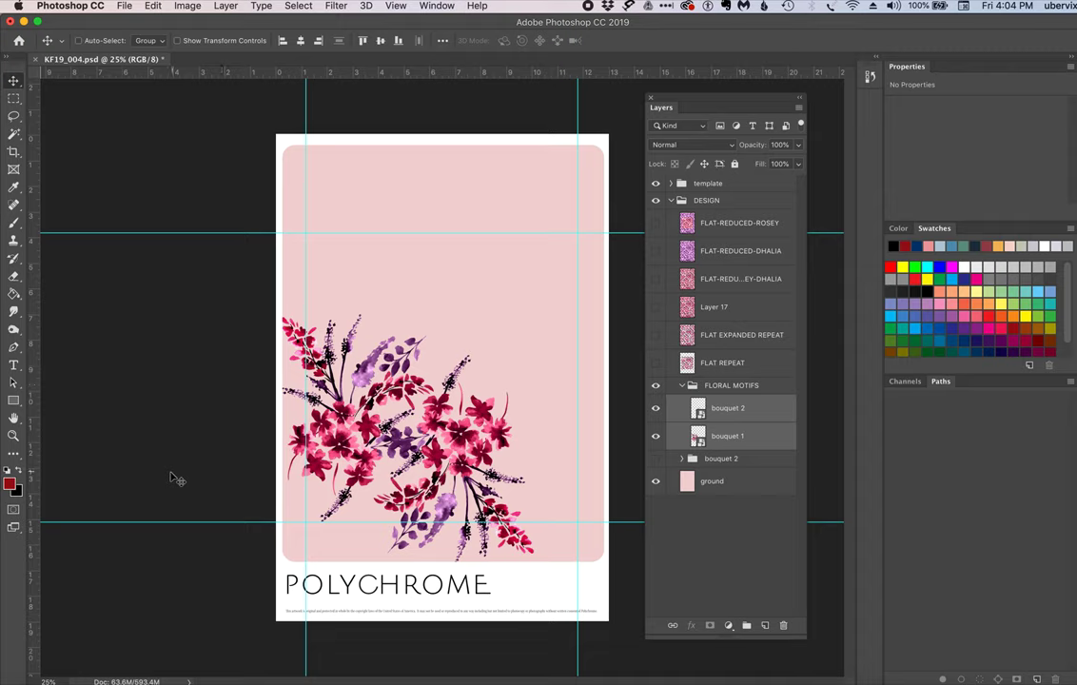
- Shift the upper horizontal guide slightly downward on the artboard
{"action": "left_click", "coordinate": [148, 233]}
{"action": "left_click_drag", "start_coordinate": [147, 232], "coordinate": [147, 235]}
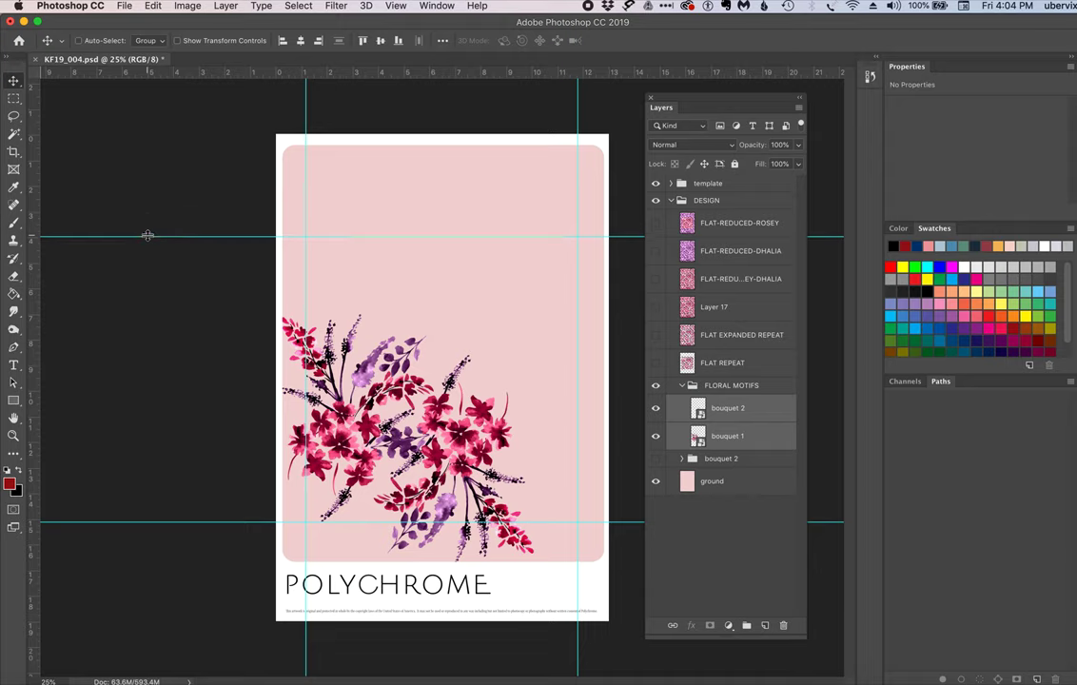
{"action": "left_click", "coordinate": [240, 523]}
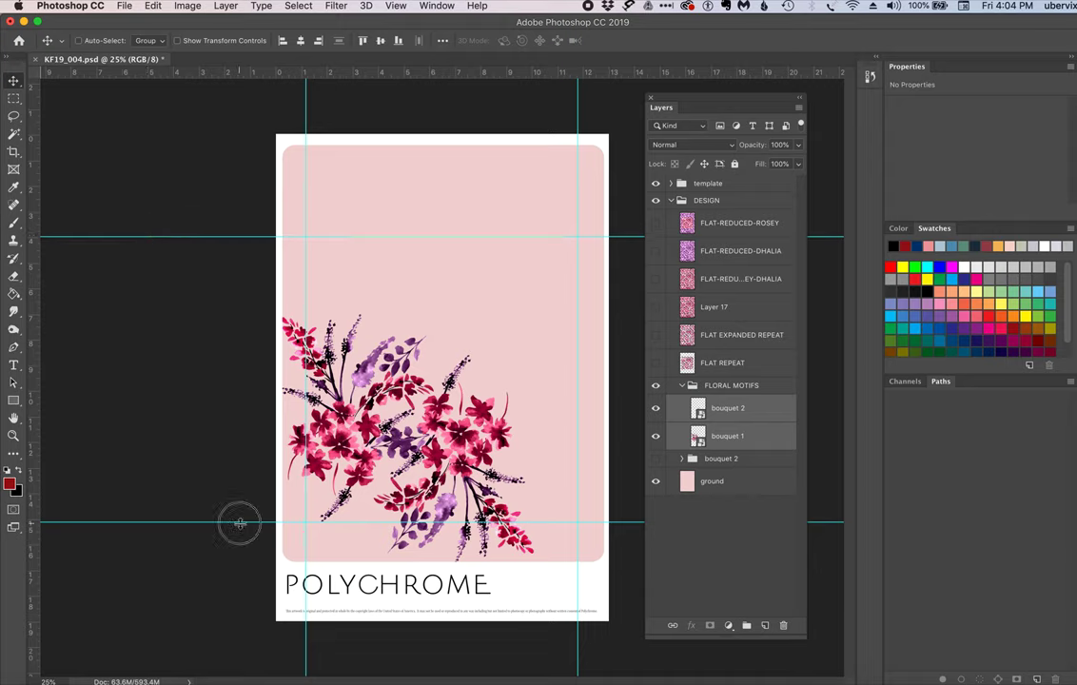
- Reposition the guides: lower horizontal at Y 15 in, left vertical at about X 1 in, right vertical at X 11 in
{"action": "left_click_drag", "start_coordinate": [240, 524], "coordinate": [240, 519]}
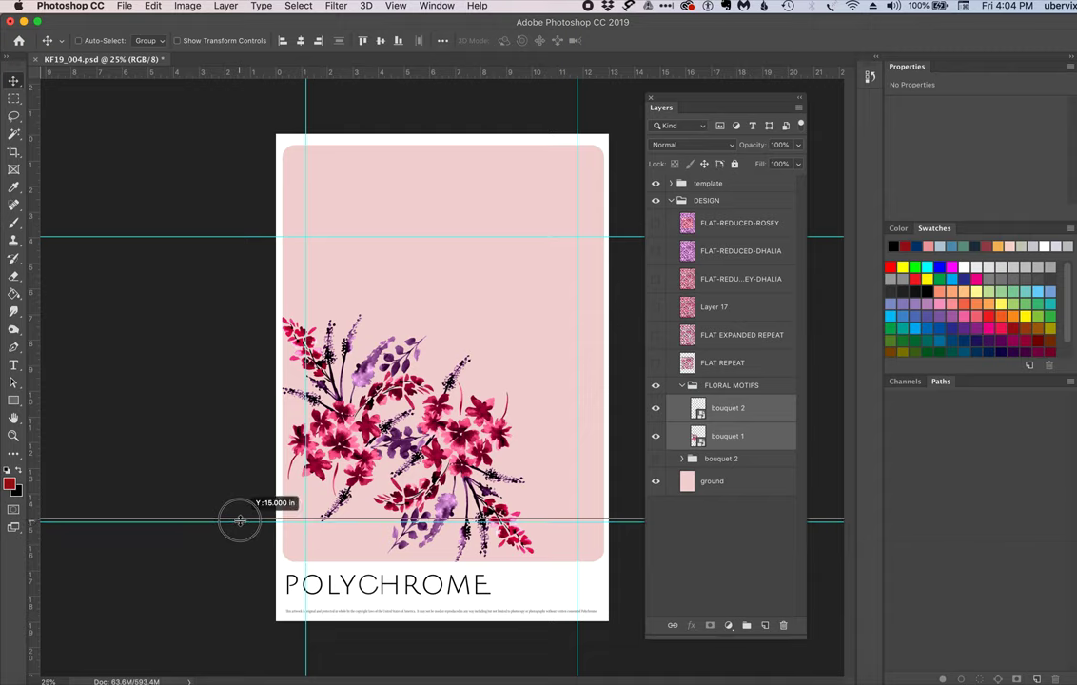
{"action": "left_click_drag", "start_coordinate": [240, 519], "coordinate": [239, 520]}
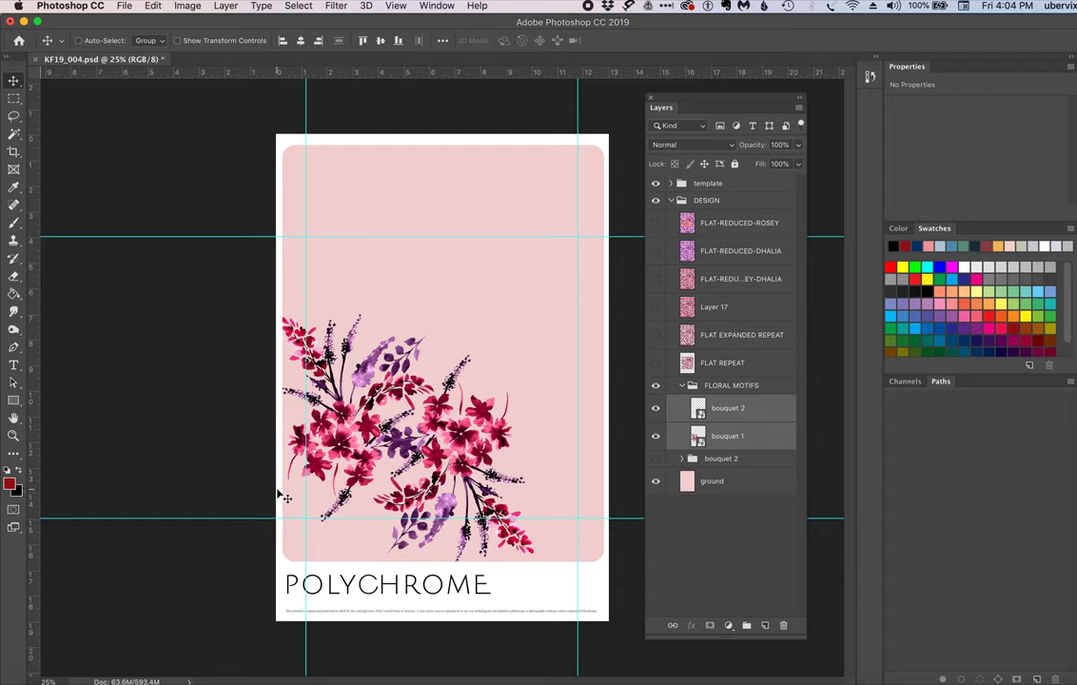
{"action": "left_click", "coordinate": [306, 234]}
{"action": "left_click_drag", "start_coordinate": [306, 234], "coordinate": [301, 234]}
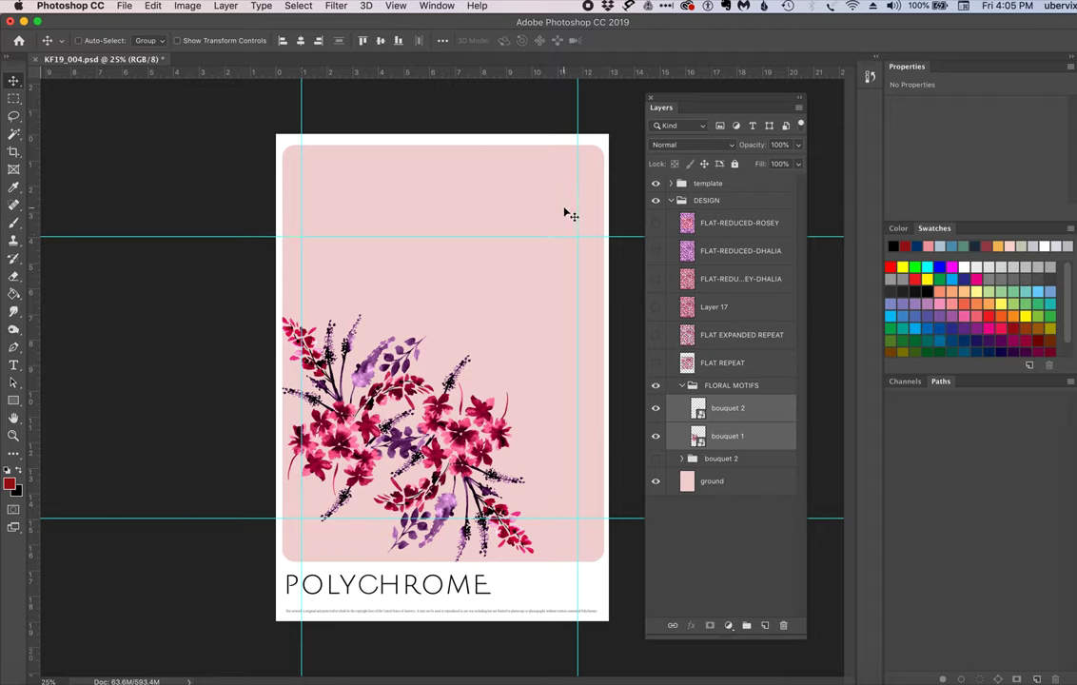
{"action": "left_click_drag", "start_coordinate": [579, 212], "coordinate": [559, 212]}
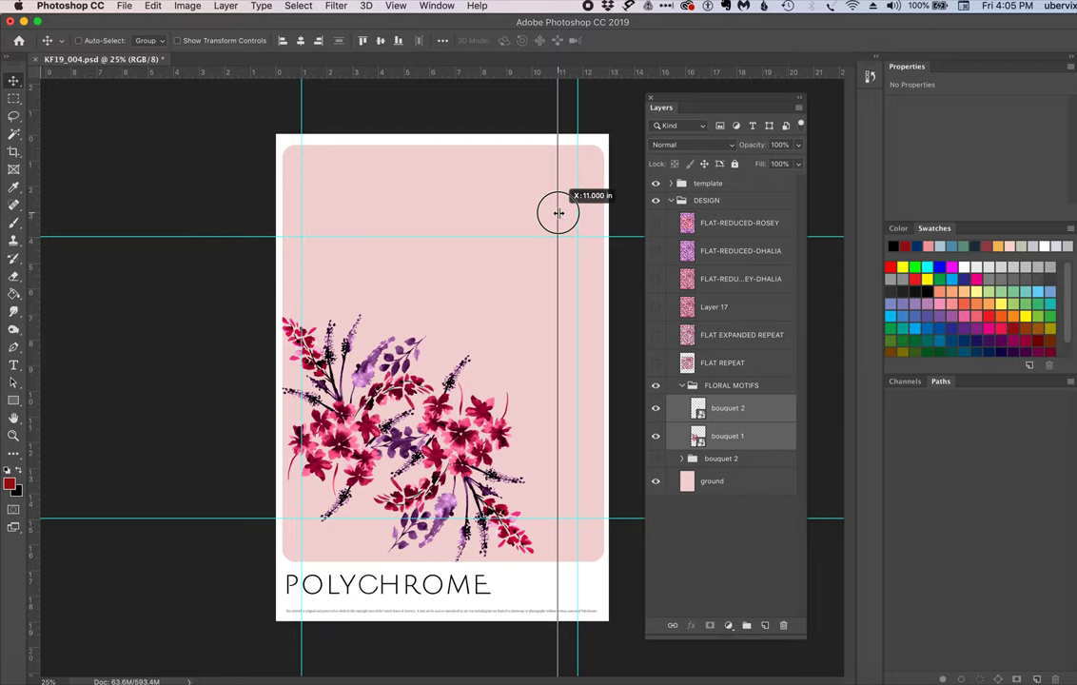
{"action": "left_click_drag", "start_coordinate": [558, 212], "coordinate": [558, 213]}
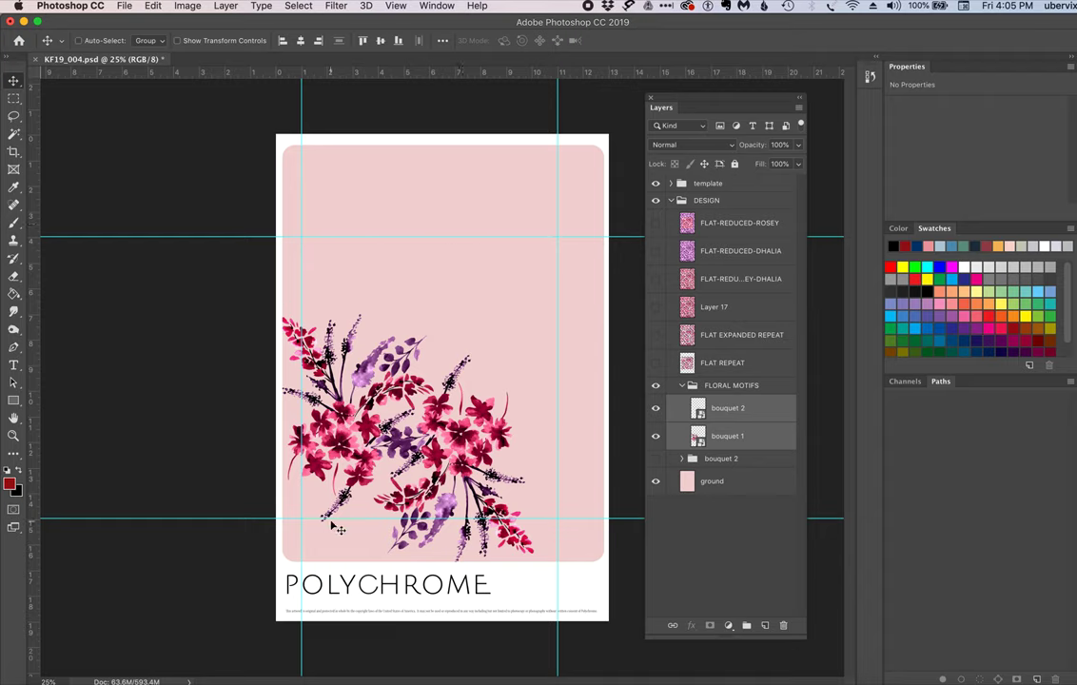
- Hide and show the bouquet 2 smart object to check its placement beside bouquet 1
{"action": "left_click", "coordinate": [655, 407]}
{"action": "left_click", "coordinate": [655, 408]}
{"action": "left_click", "coordinate": [656, 408]}
{"action": "right_click", "coordinate": [655, 410]}
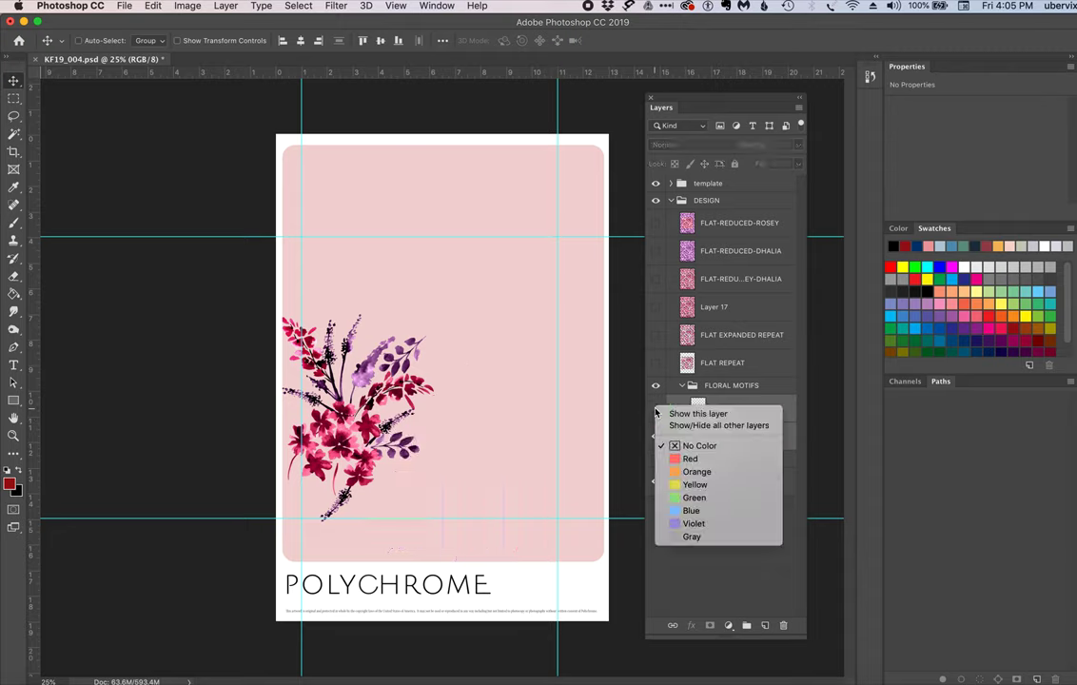
{"action": "left_click", "coordinate": [656, 412]}
{"action": "left_click", "coordinate": [655, 408]}
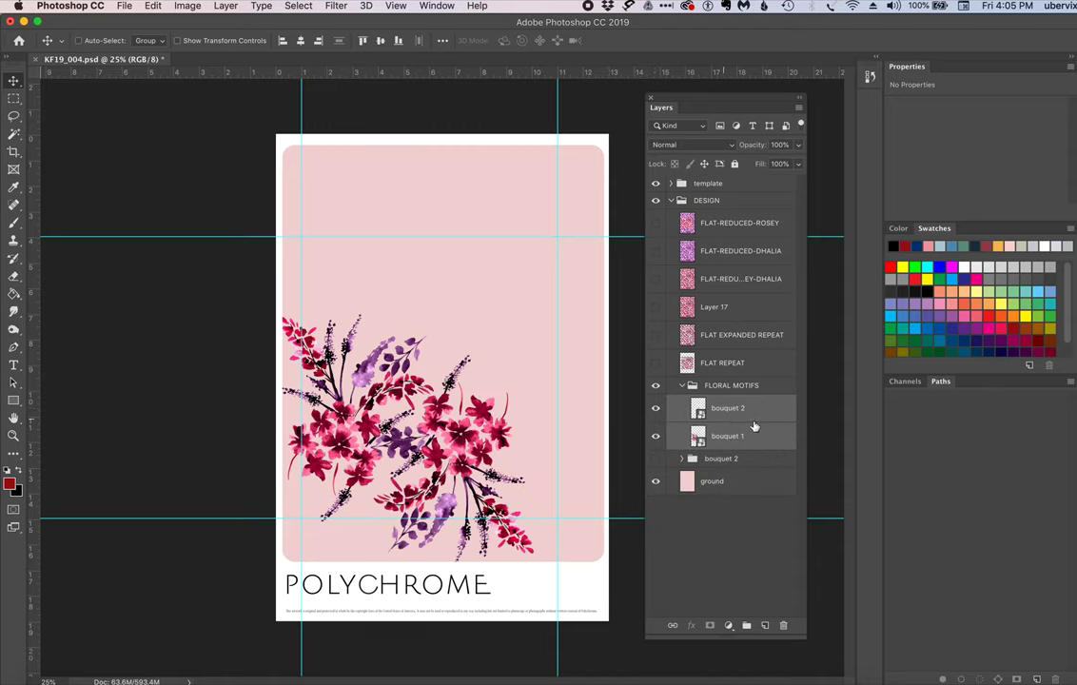
- Duplicate the bouquet 2 smart object layer
{"action": "mouse_move", "coordinate": [752, 414]}
{"action": "left_mouse_down"}
{"action": "mouse_move", "coordinate": [755, 594]}
{"action": "mouse_move", "coordinate": [749, 411]}
{"action": "left_mouse_up"}
{"action": "double_click", "coordinate": [728, 409]}
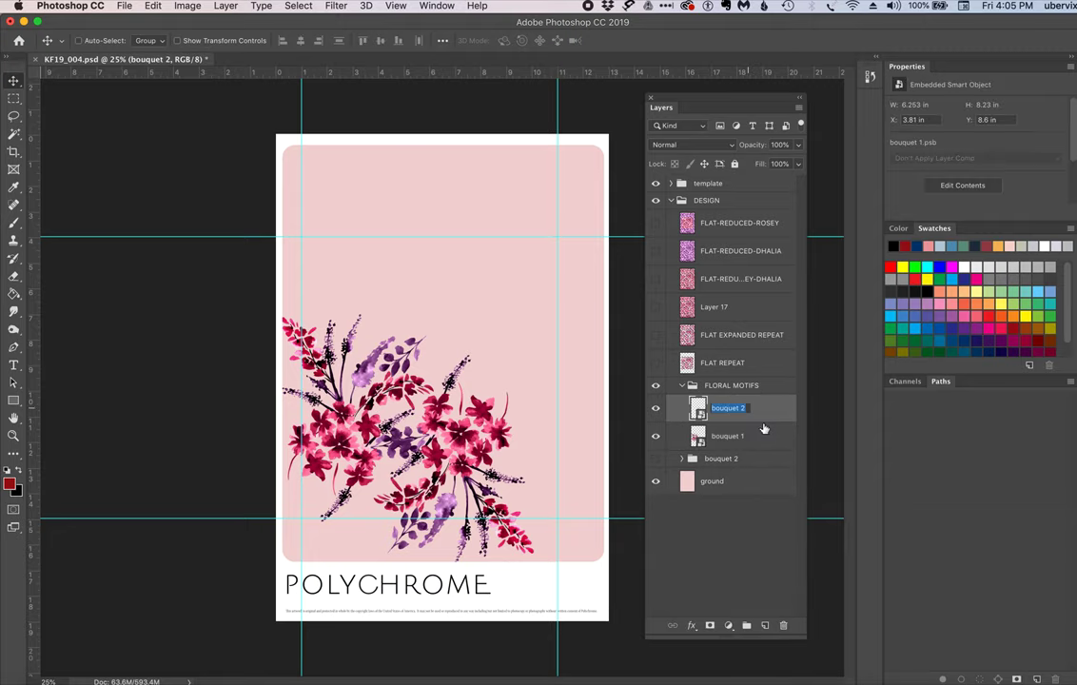
{"action": "left_click_drag", "start_coordinate": [771, 408], "coordinate": [764, 625]}
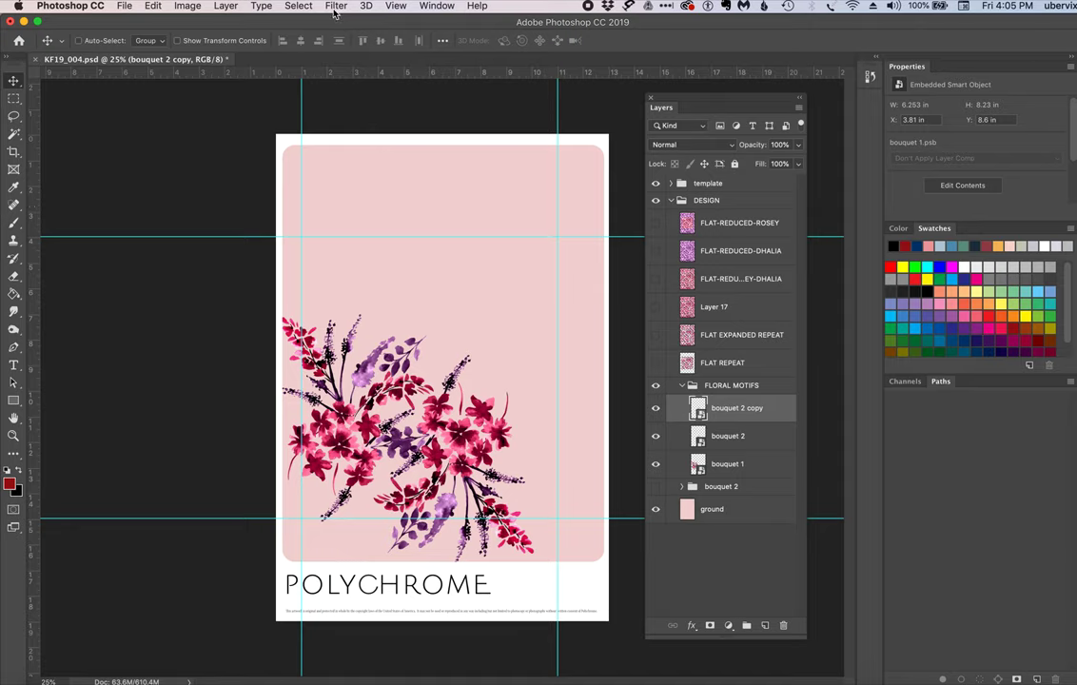
- Apply the Offset filter to bouquet 2 copy with 0 pixels horizontal, -3300 pixels vertical and undefined areas set to transparent
{"action": "left_click", "coordinate": [336, 8]}
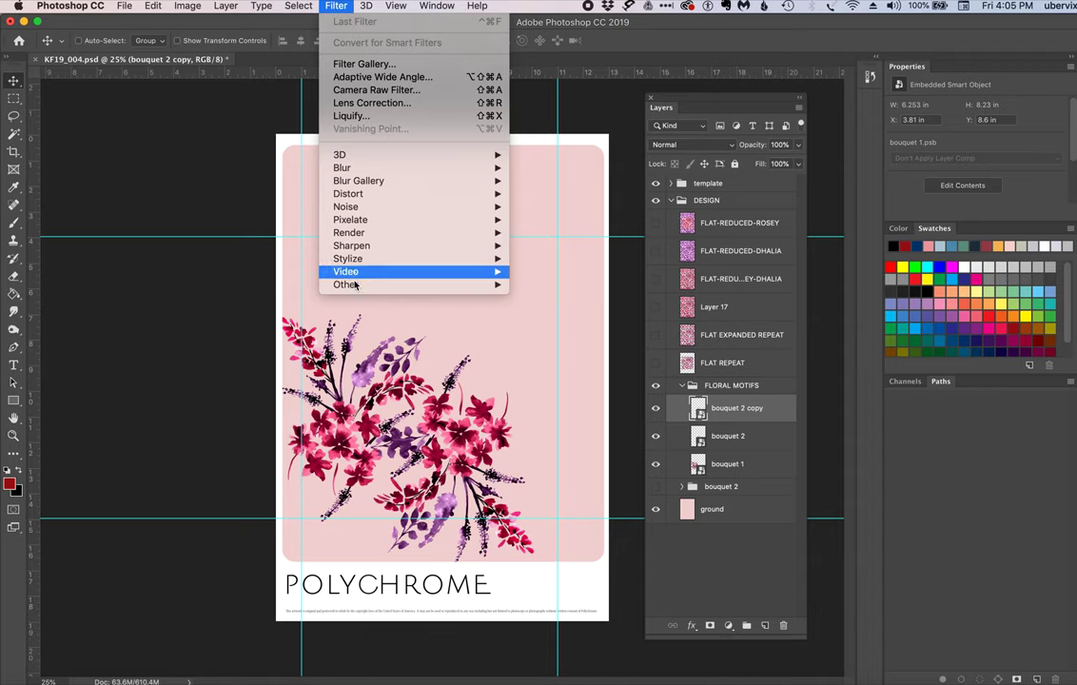
{"action": "mouse_move", "coordinate": [355, 287]}
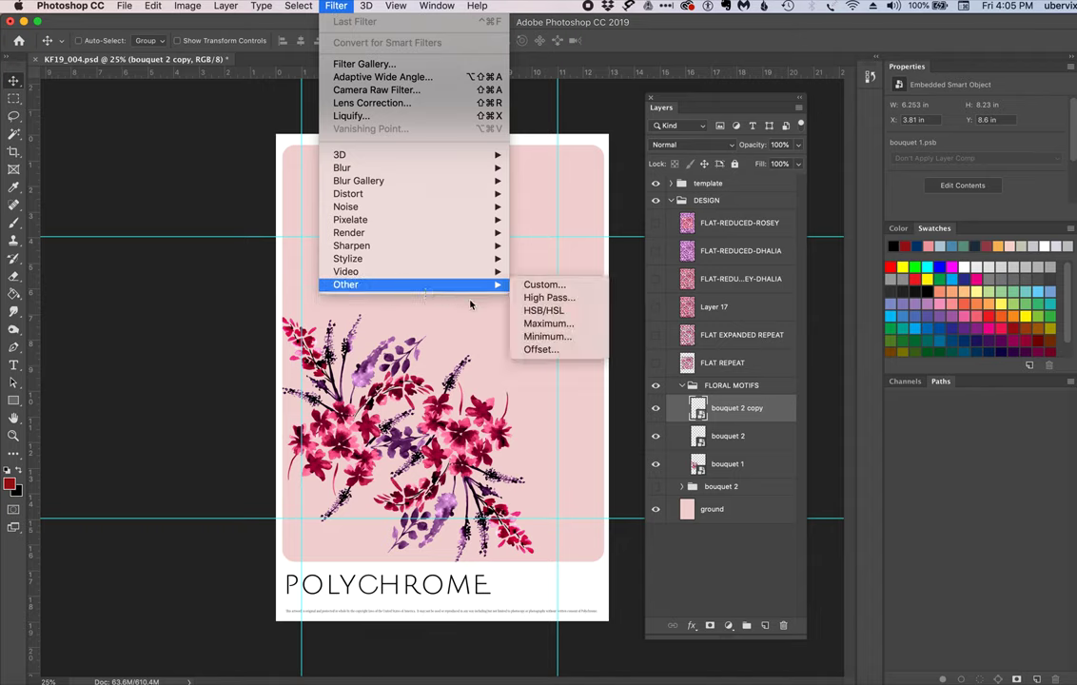
{"action": "left_click", "coordinate": [545, 351]}
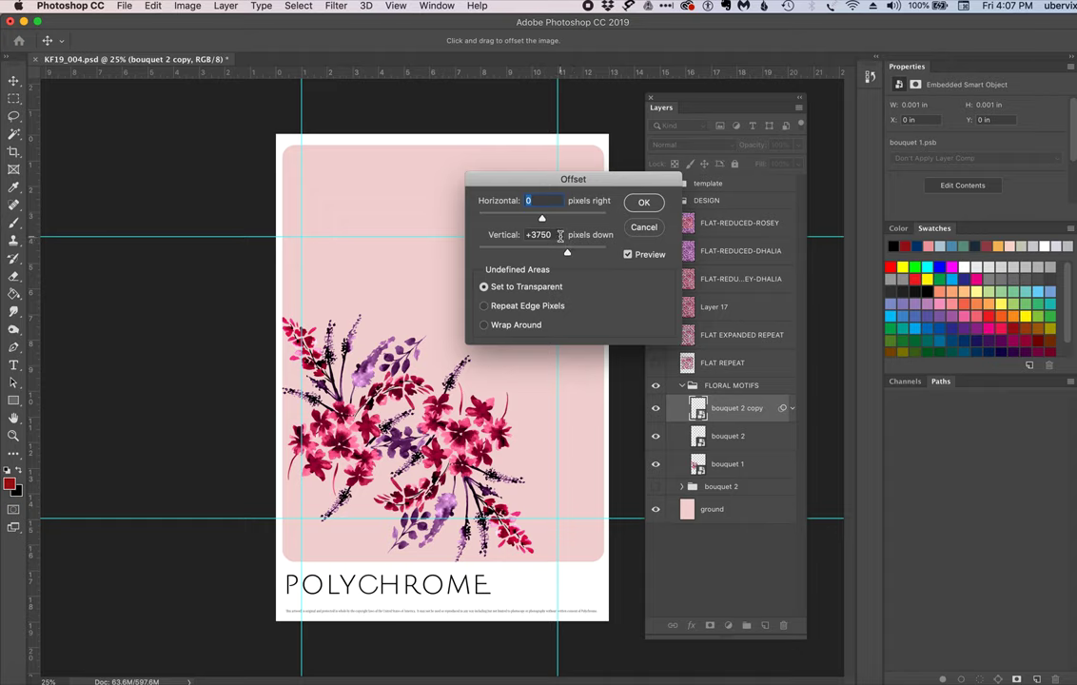
{"action": "left_click", "coordinate": [518, 237]}
{"action": "type", "text": "-3300"}
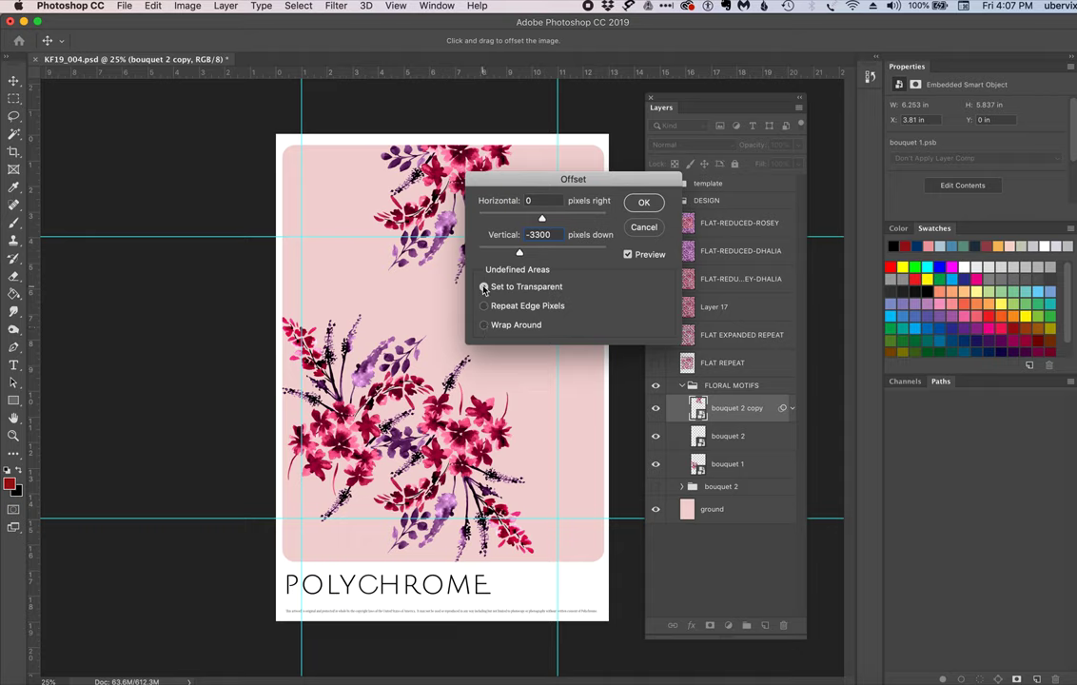
{"action": "left_click", "coordinate": [654, 205]}
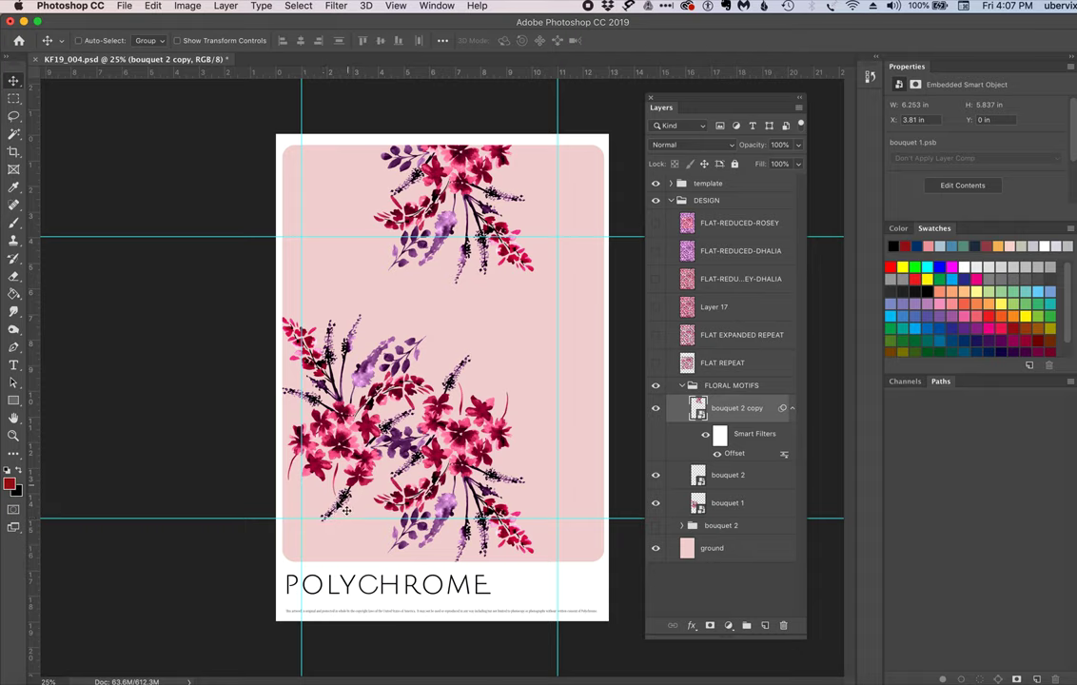
- Nudge the bouquet 1 smart object upward to Y 6.8 in
{"action": "left_click", "coordinate": [751, 512]}
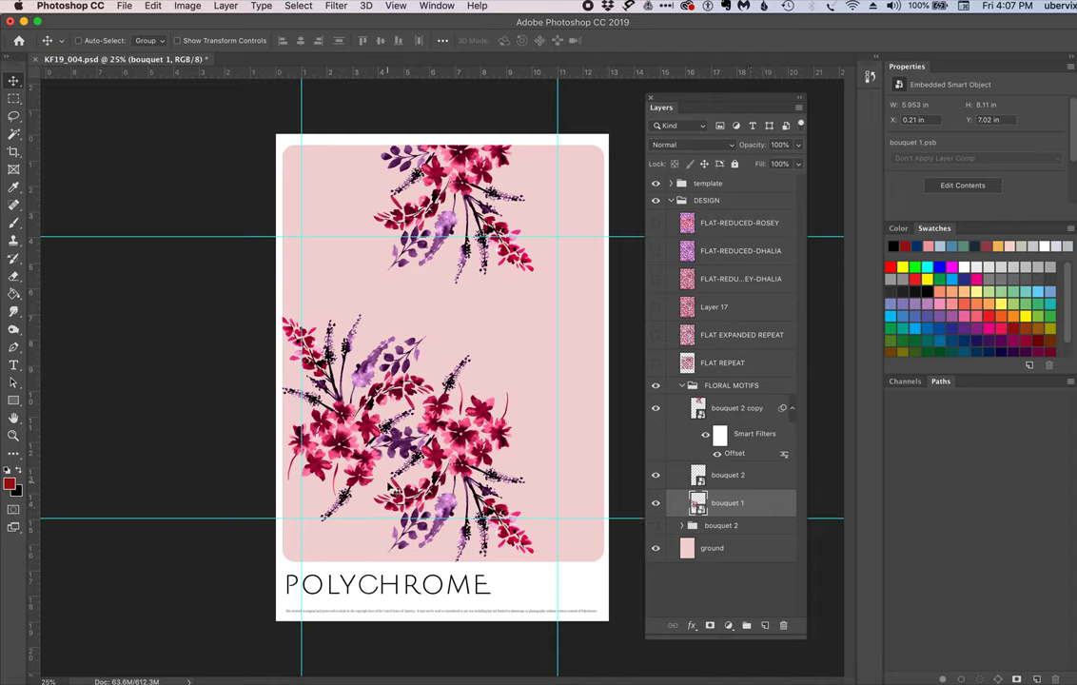
{"action": "key", "text": "shift+Up"}
{"action": "key", "text": "shift+Up"}
{"action": "key", "text": "shift+Up"}
{"action": "key", "text": "shift+Up"}
{"action": "key", "text": "shift+Up"}
{"action": "key", "text": "shift+Up"}
{"action": "key", "text": "shift+Up"}
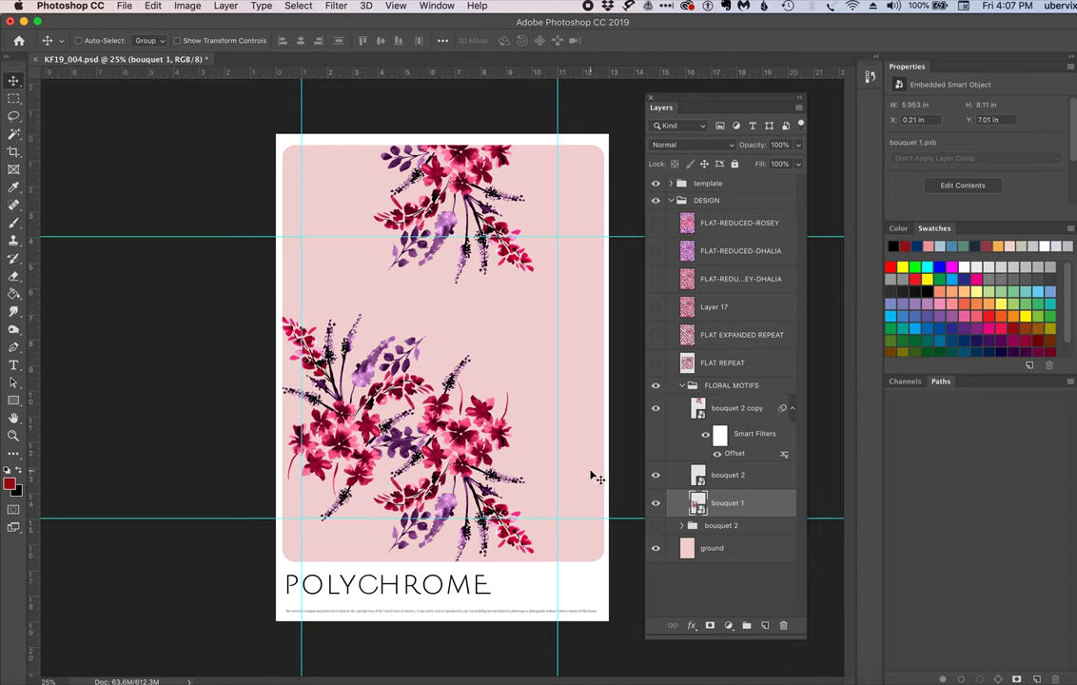
{"action": "key", "text": "shift+Up"}
{"action": "key", "text": "shift+Up"}
{"action": "key", "text": "shift+Up"}
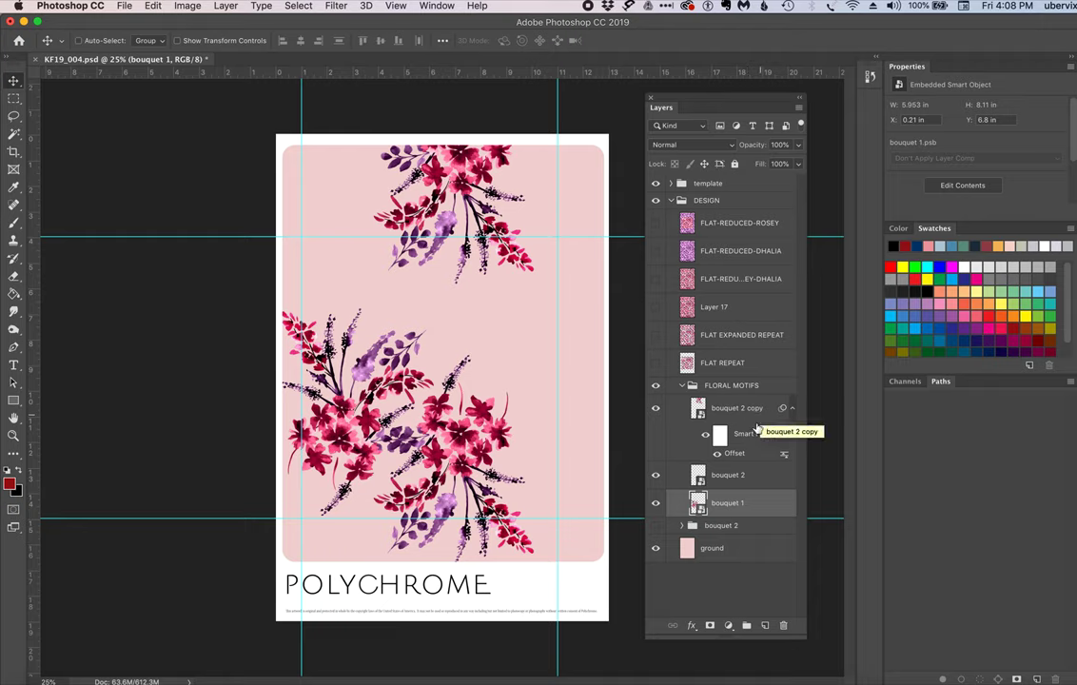
- Toggle the smart filters of bouquet 2 copy and the visibility of bouquet 1 to compare the layout with and without them
{"action": "left_click", "coordinate": [707, 437]}
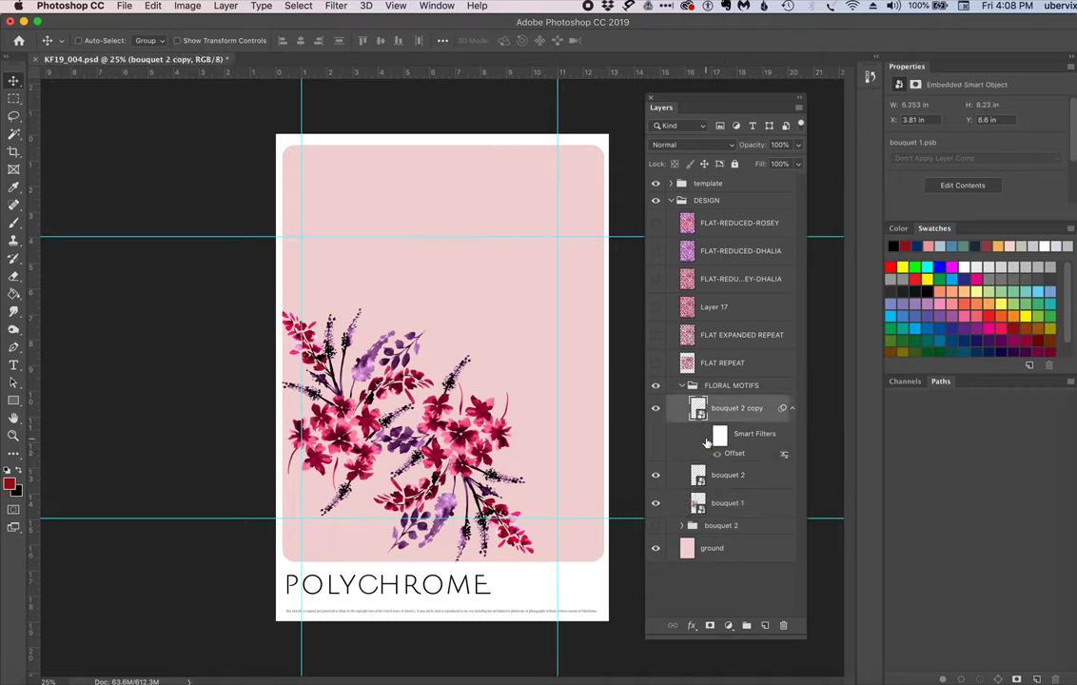
{"action": "left_click", "coordinate": [706, 438]}
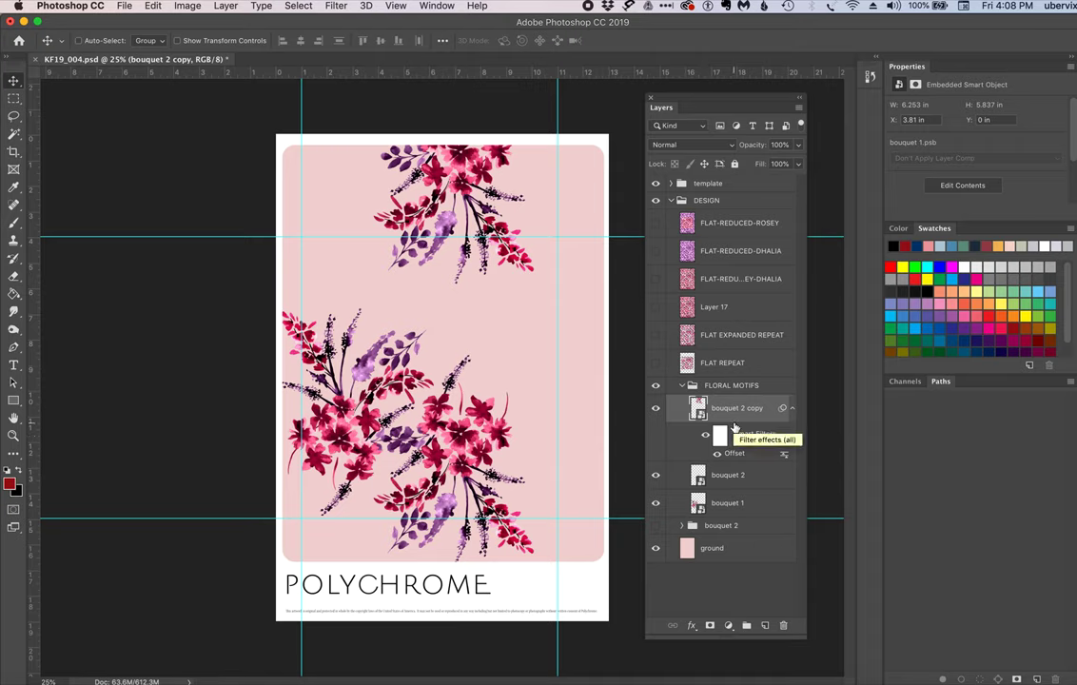
{"action": "left_click", "coordinate": [752, 504]}
{"action": "left_click", "coordinate": [656, 504]}
{"action": "left_click", "coordinate": [656, 505]}
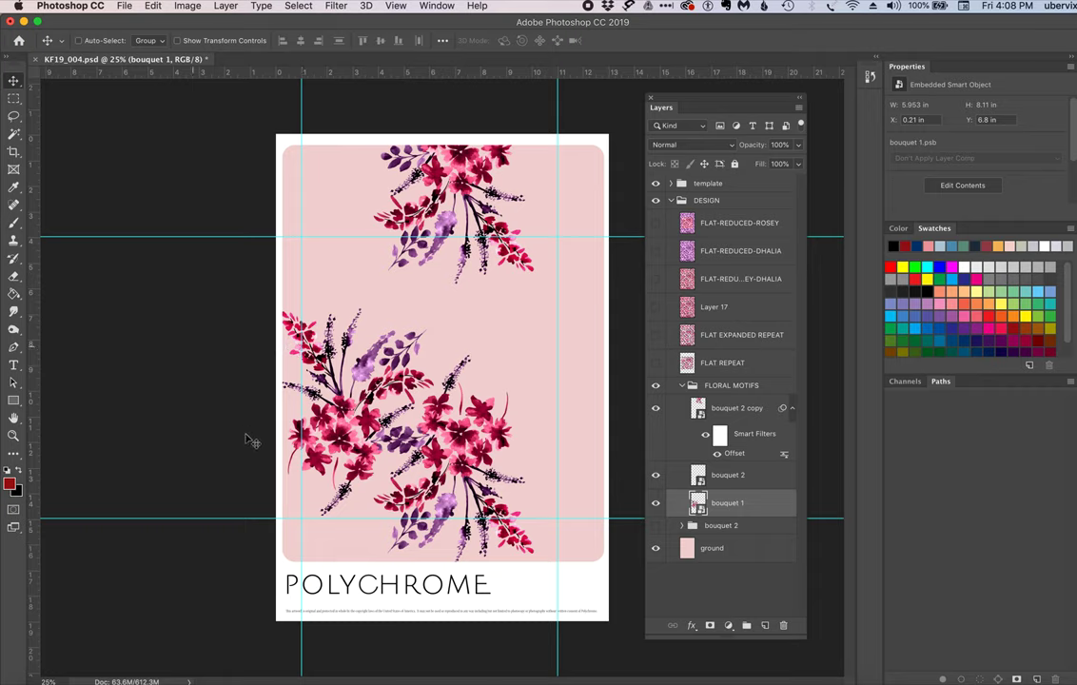
- Duplicate bouquet 1 and apply the Offset filter to the copy with 3000 pixels horizontal, 0 vertical and undefined areas set to transparent
{"action": "left_click_drag", "start_coordinate": [761, 511], "coordinate": [764, 623]}
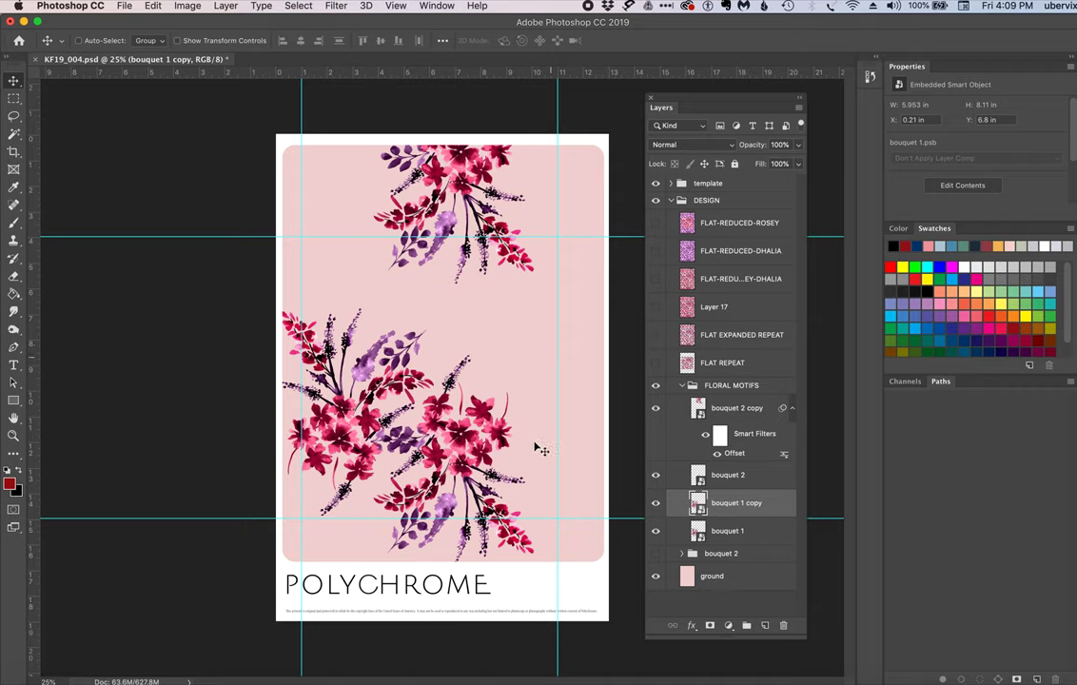
{"action": "left_click", "coordinate": [335, 10]}
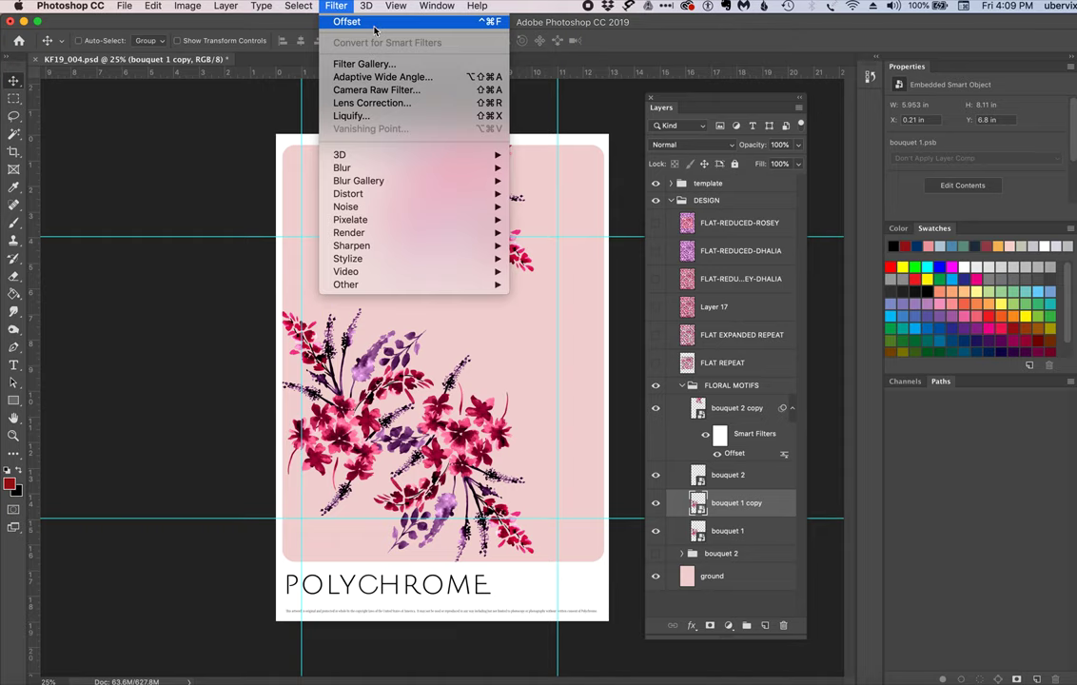
{"action": "mouse_move", "coordinate": [495, 285]}
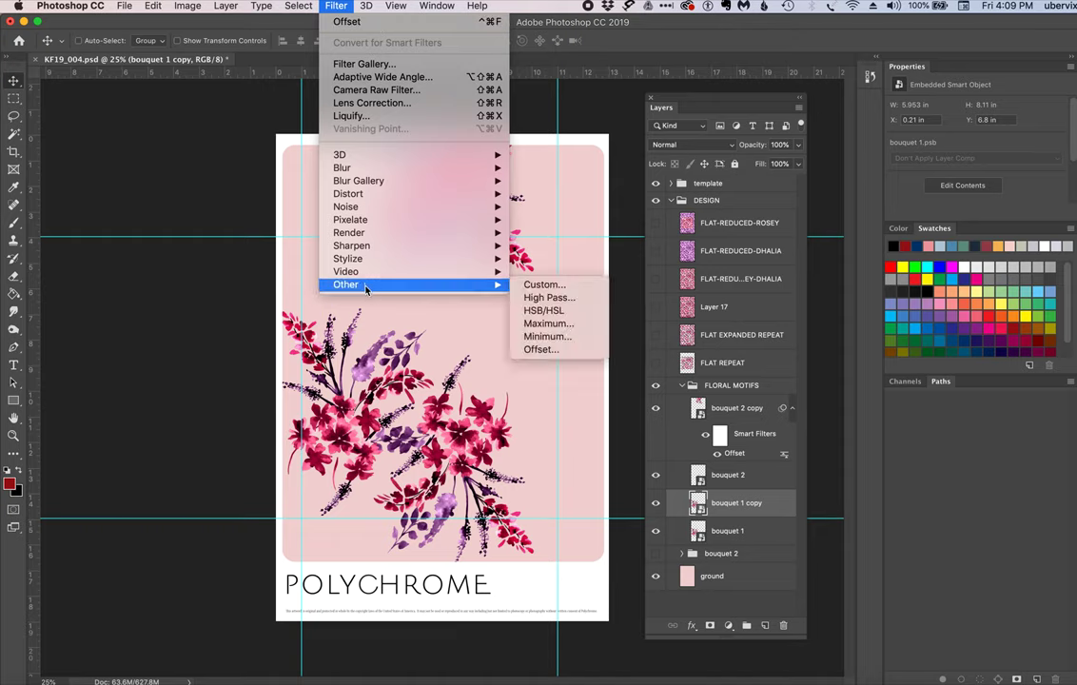
{"action": "left_click", "coordinate": [537, 351]}
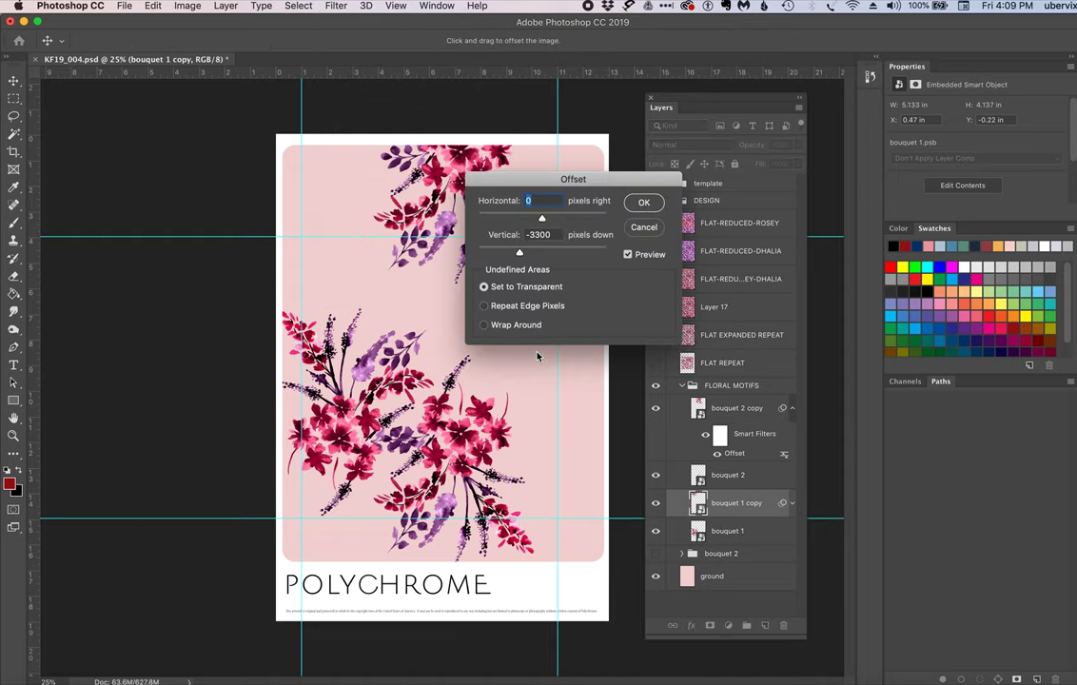
{"action": "left_click_drag", "start_coordinate": [529, 218], "coordinate": [544, 220]}
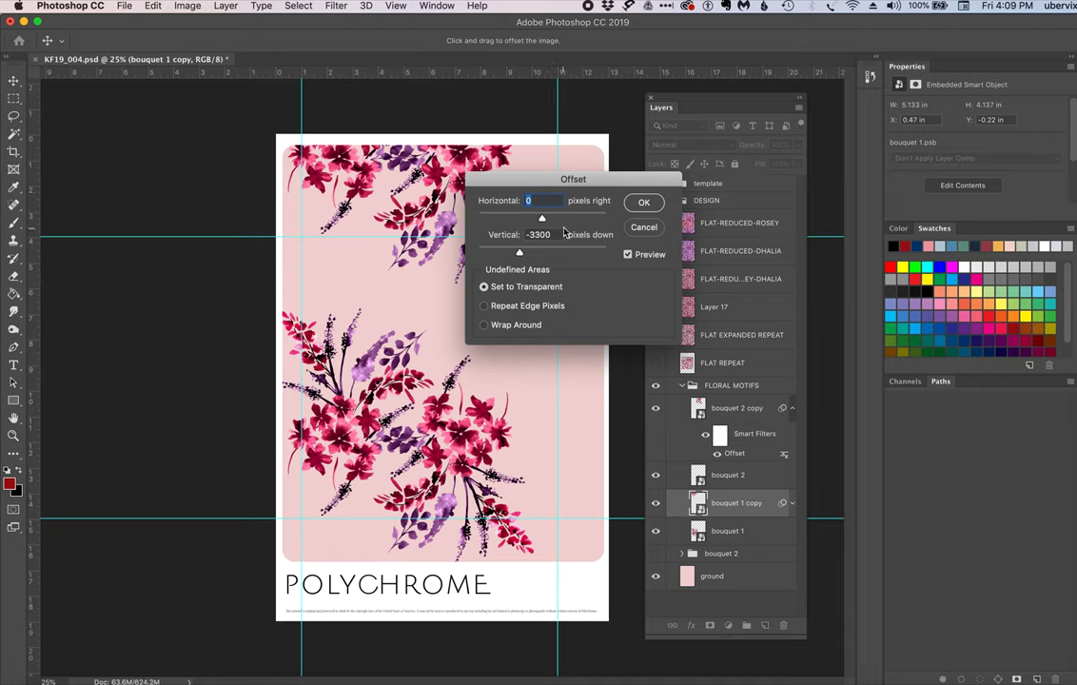
{"action": "left_click", "coordinate": [518, 234]}
{"action": "type", "text": "0"}
{"action": "left_click", "coordinate": [533, 200]}
{"action": "left_click_drag", "start_coordinate": [536, 200], "coordinate": [522, 199]}
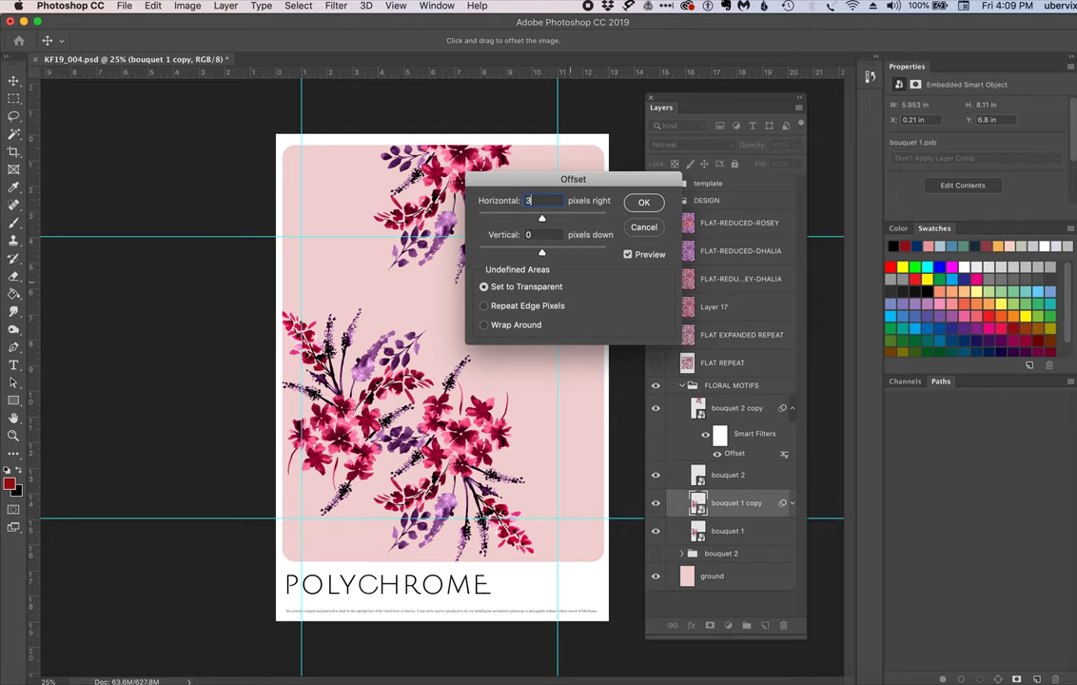
{"action": "type", "text": "3000"}
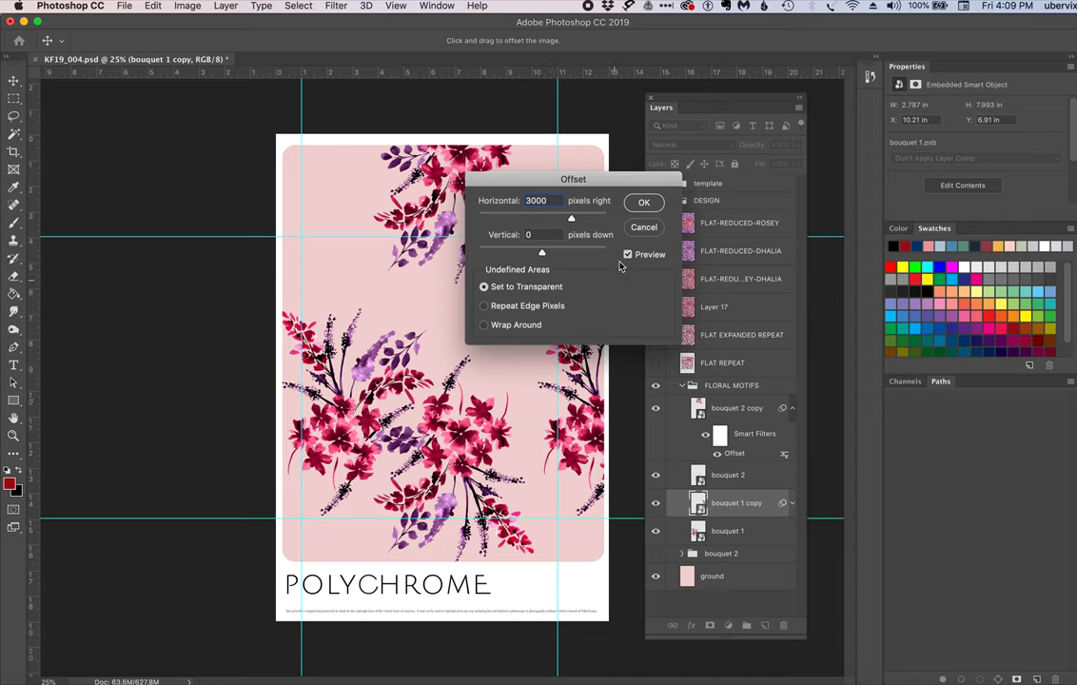
{"action": "left_click", "coordinate": [644, 204]}
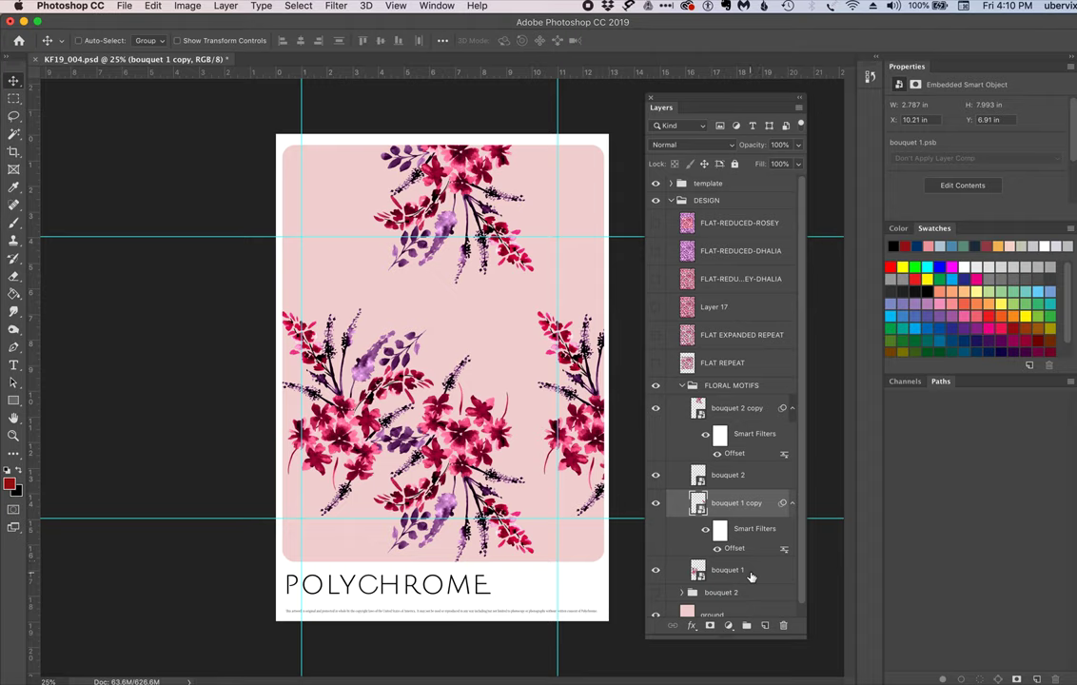
- Show the original bouquet 2 group and move it upward into the gap between the smart object bouquets
{"action": "scroll", "coordinate": [750, 576], "scroll_direction": "down", "scroll_amount": 1}
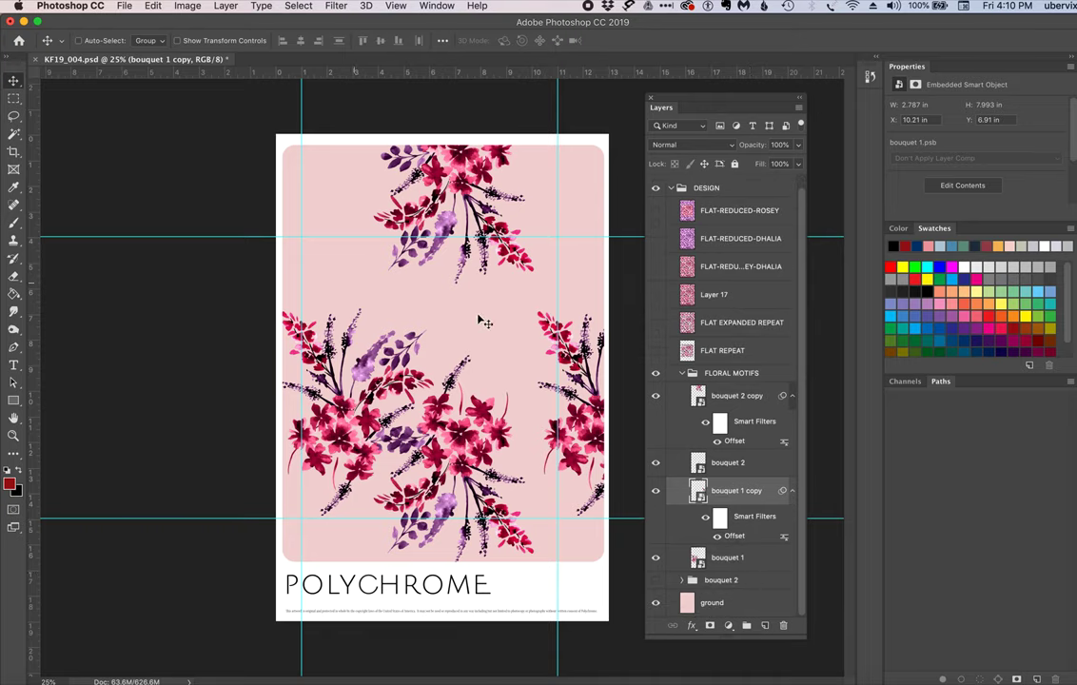
{"action": "left_click", "coordinate": [655, 580]}
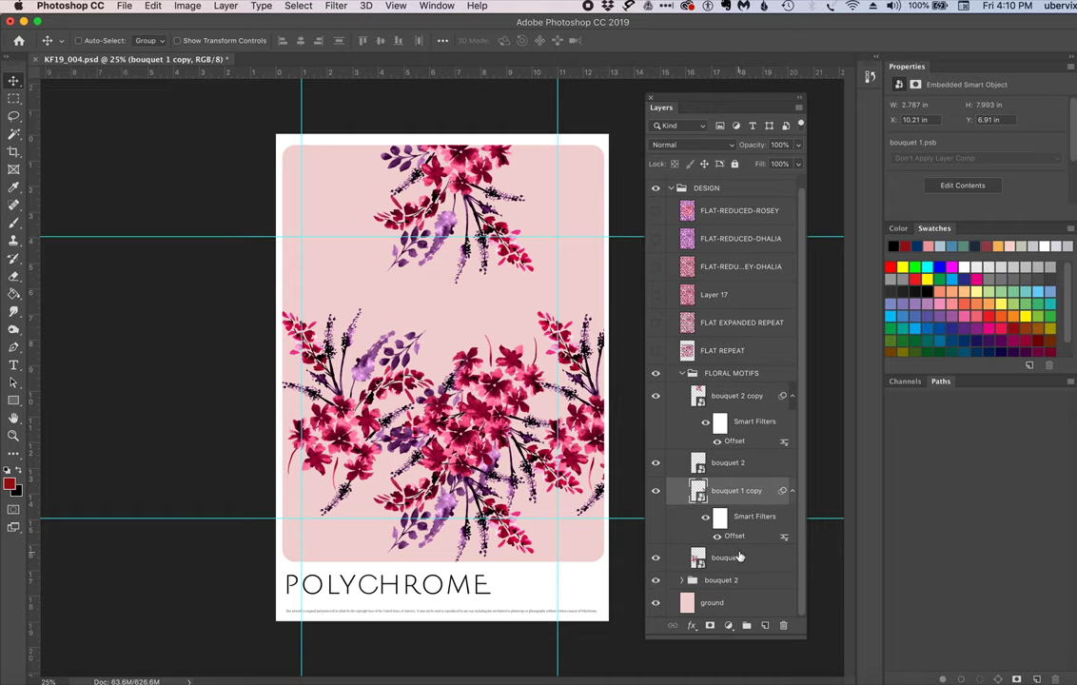
{"action": "left_click", "coordinate": [681, 579]}
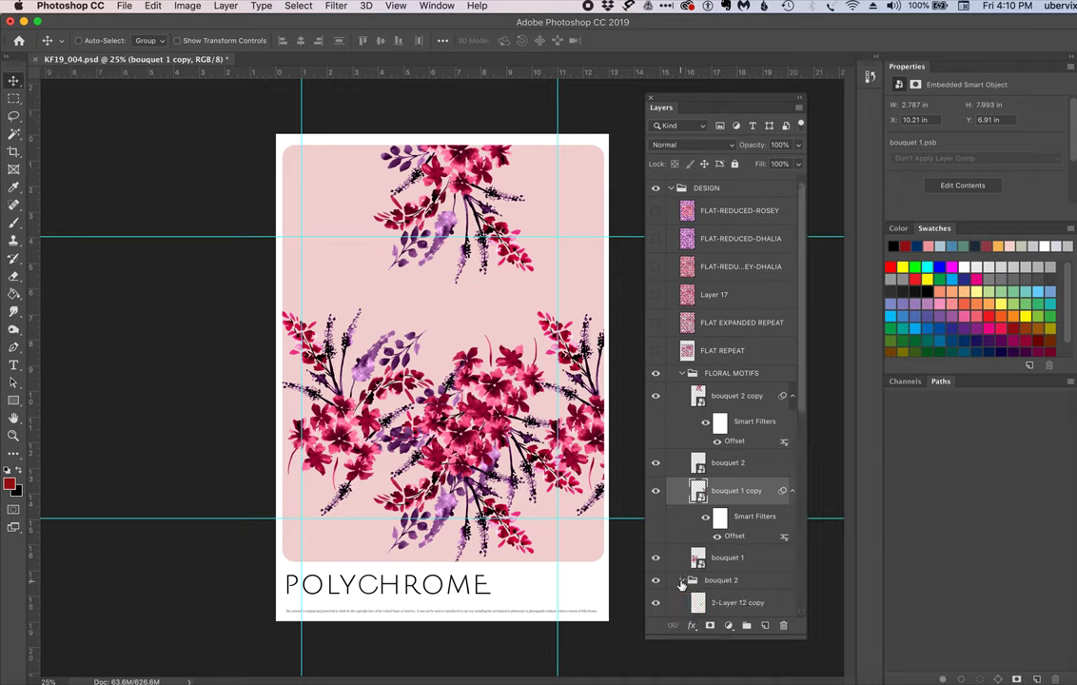
{"action": "left_click", "coordinate": [728, 581]}
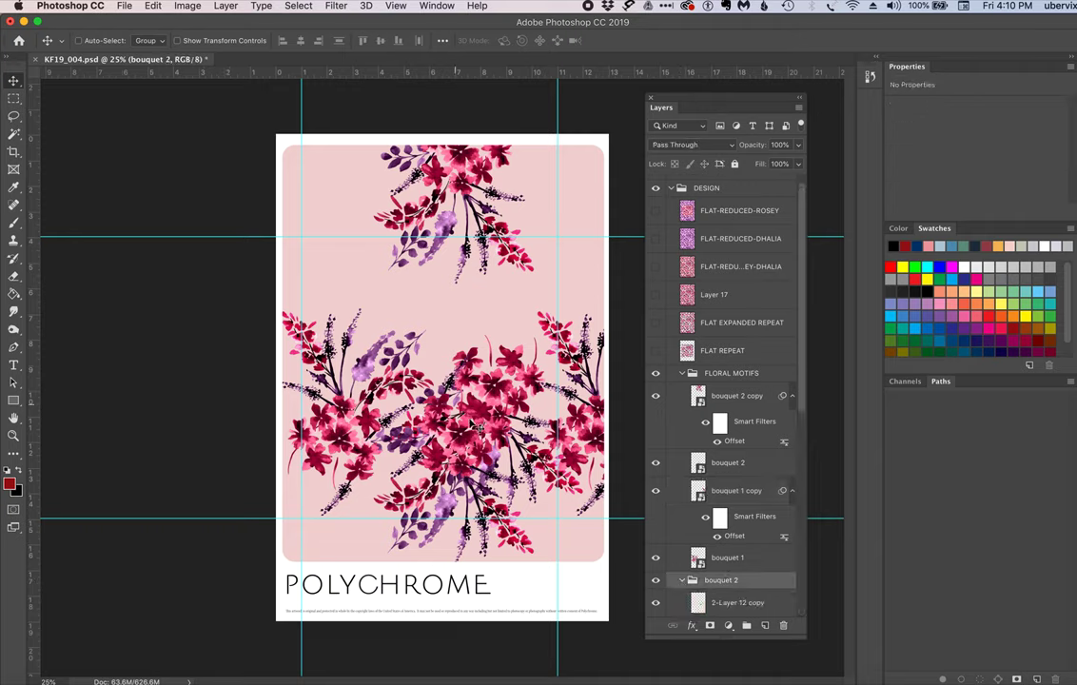
{"action": "left_click_drag", "start_coordinate": [466, 311], "coordinate": [455, 354]}
- Within the bouquet 2 group, hide the layers from the lower 2-Layer 9 copy 2 up through 2-Layer 3 copy
{"action": "left_click", "coordinate": [681, 580]}
{"action": "scroll", "coordinate": [750, 590], "scroll_direction": "down", "scroll_amount": 10}
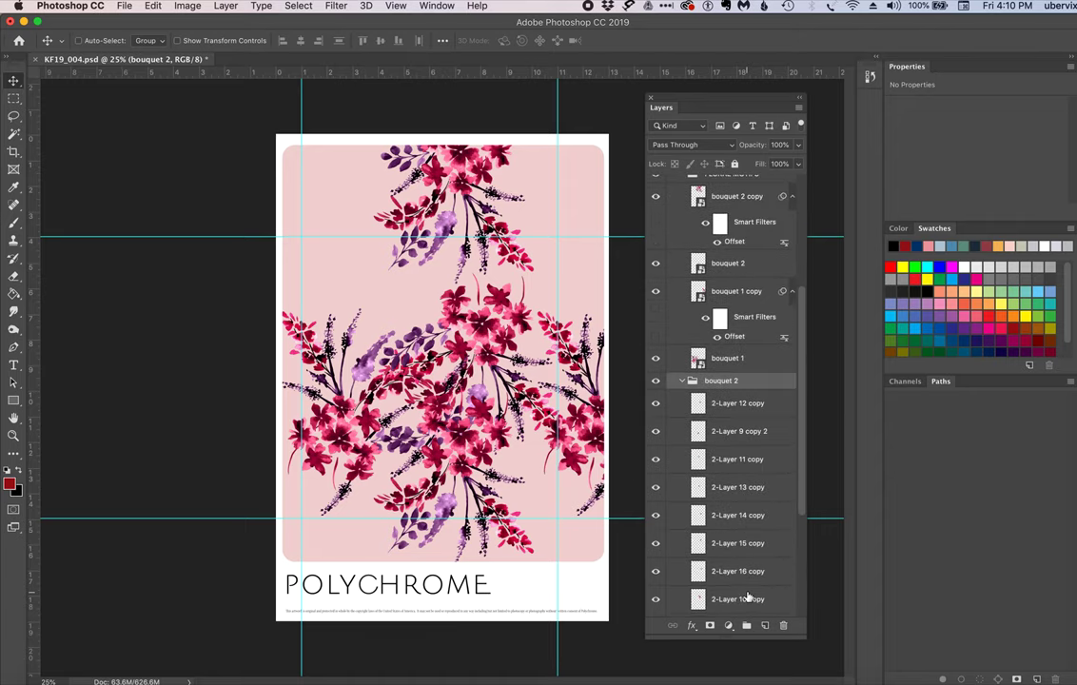
{"action": "scroll", "coordinate": [750, 594], "scroll_direction": "down", "scroll_amount": 1}
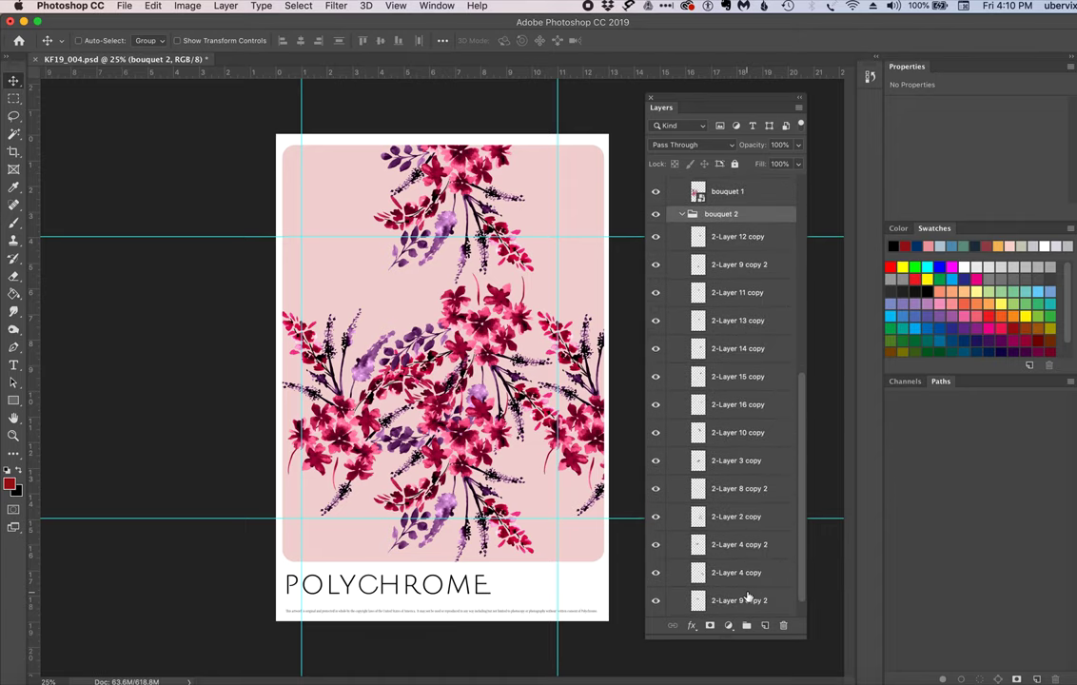
{"action": "scroll", "coordinate": [746, 596], "scroll_direction": "down", "scroll_amount": 1}
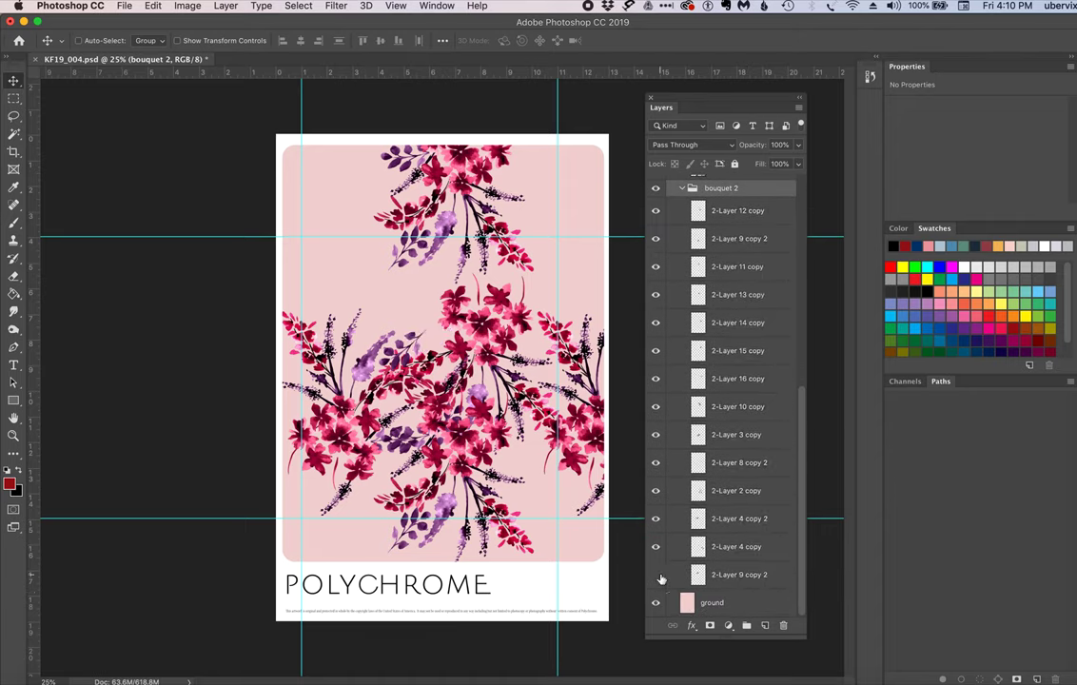
{"action": "left_click", "coordinate": [656, 546]}
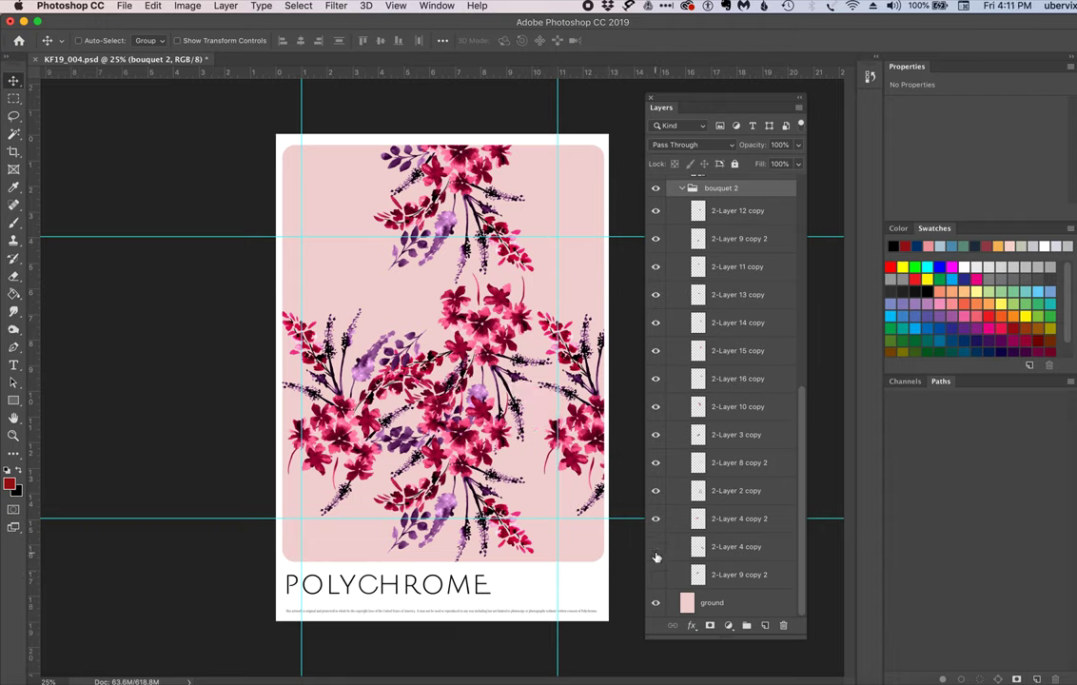
{"action": "left_click", "coordinate": [655, 519]}
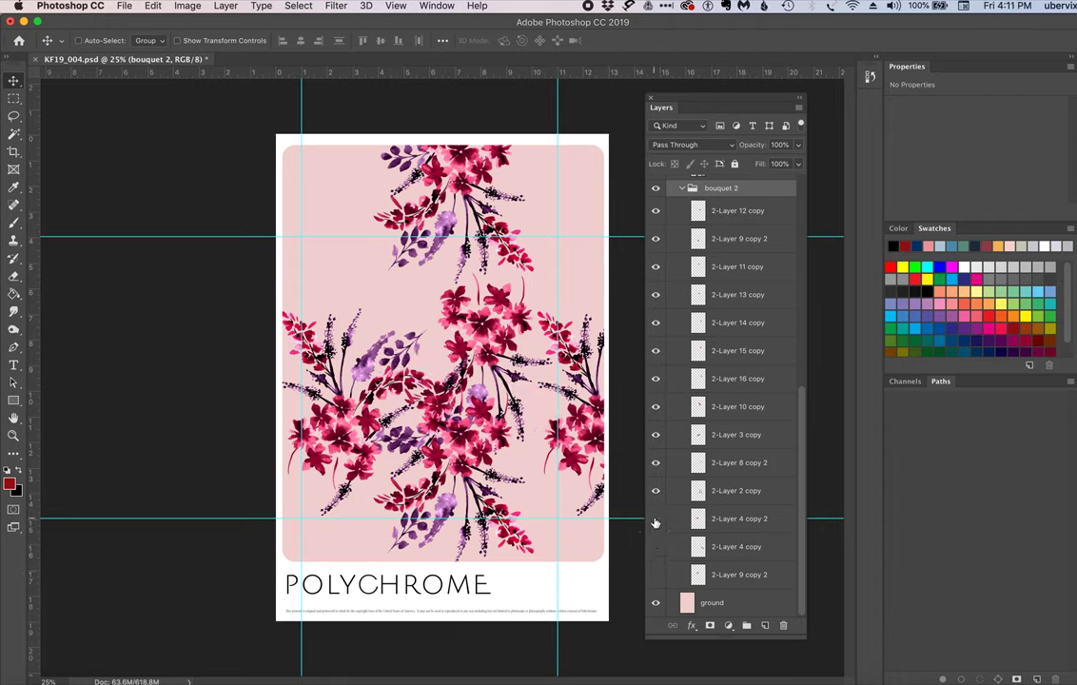
{"action": "left_click", "coordinate": [655, 492]}
{"action": "left_click", "coordinate": [655, 464]}
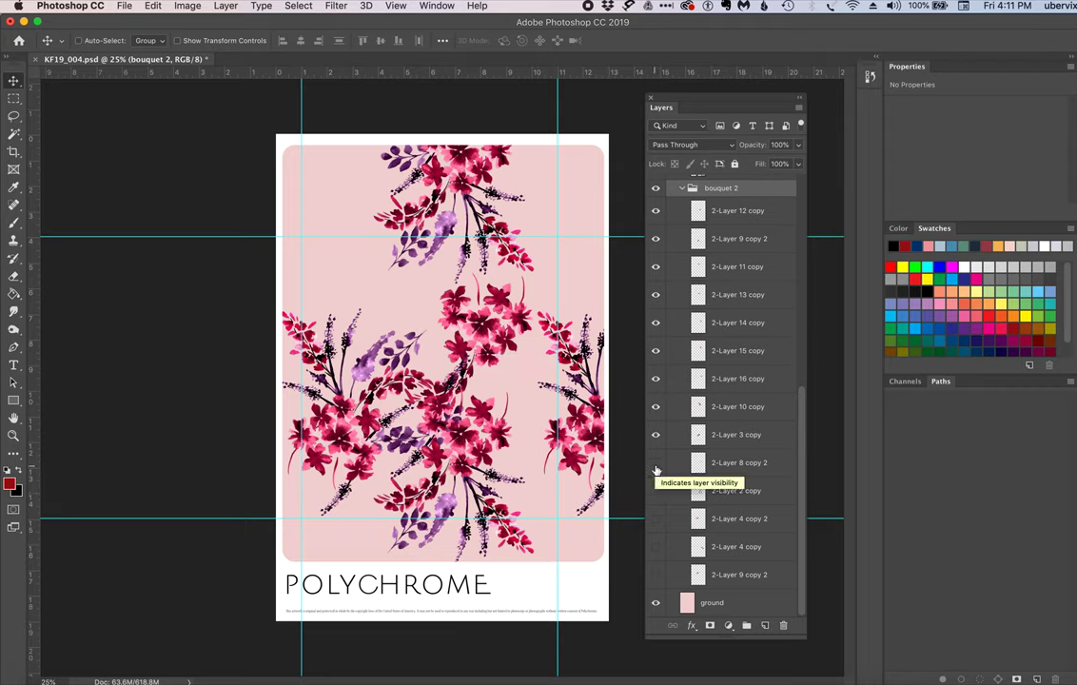
{"action": "left_click", "coordinate": [656, 435]}
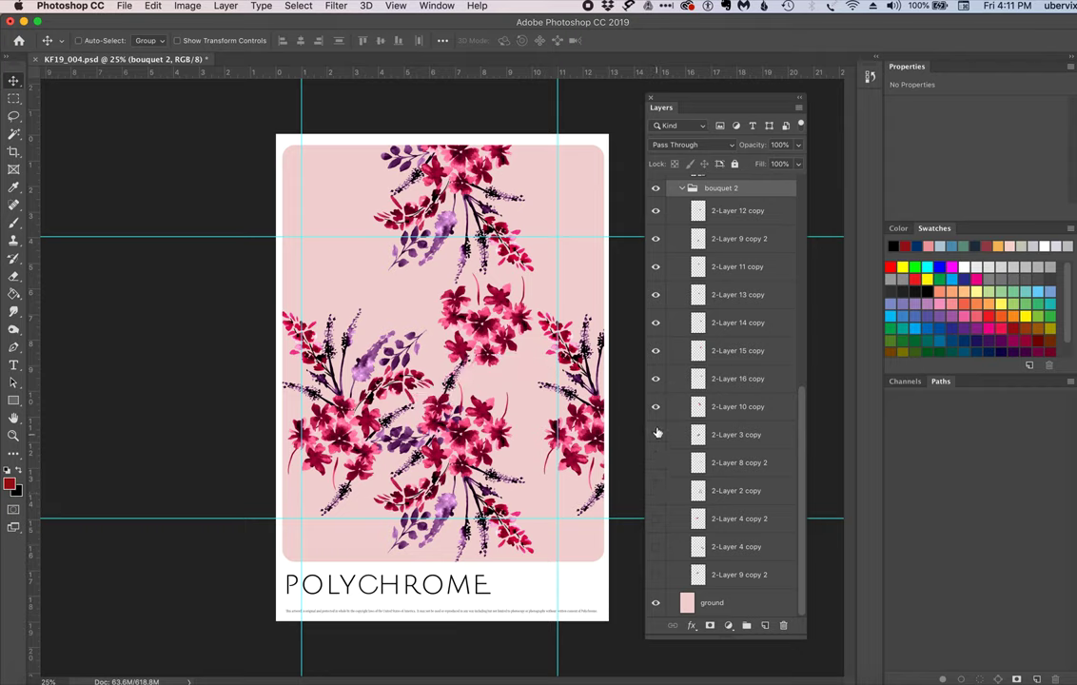
- Toggle the visibility of 2-Layer 10, 12, 13 and 16 copy and the upper 2-Layer 9 copy 2 to examine their motifs
{"action": "left_click", "coordinate": [655, 407]}
{"action": "left_click", "coordinate": [656, 409]}
{"action": "left_click", "coordinate": [655, 211]}
{"action": "left_click", "coordinate": [655, 211]}
{"action": "left_click", "coordinate": [655, 296]}
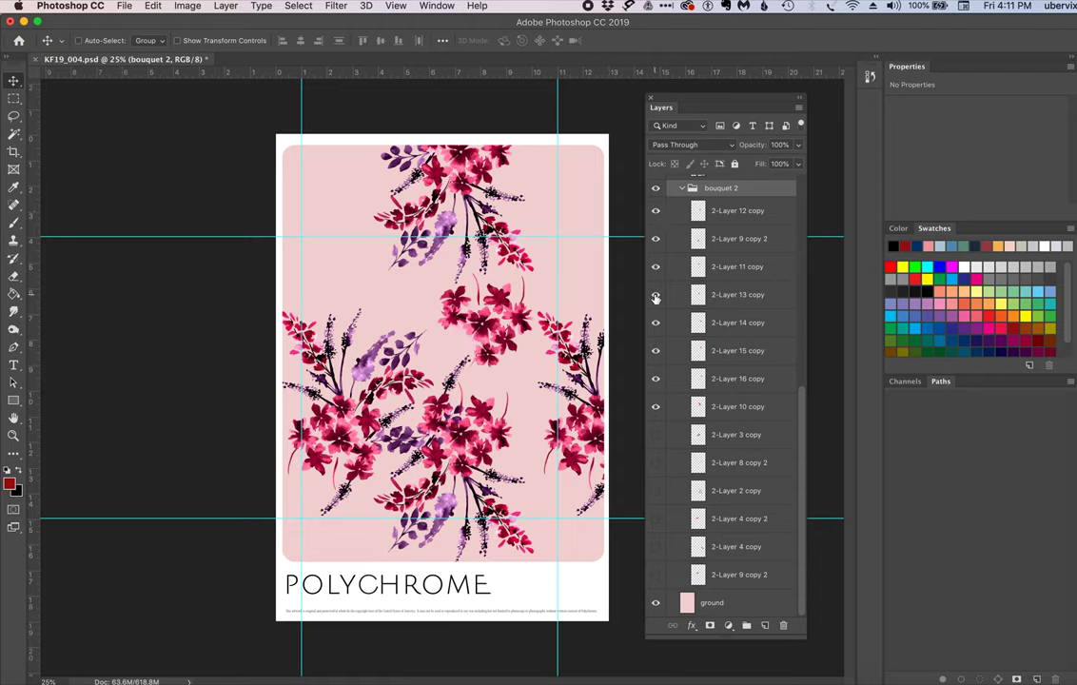
{"action": "left_click", "coordinate": [656, 296]}
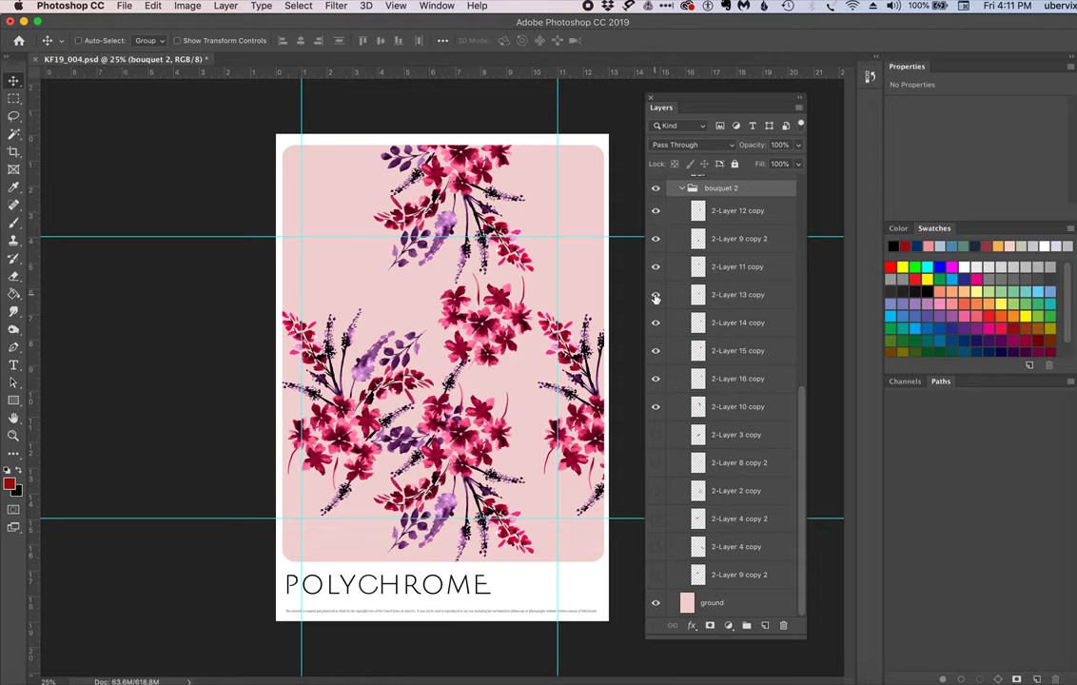
{"action": "left_click", "coordinate": [656, 380]}
{"action": "left_click", "coordinate": [655, 379]}
{"action": "left_click", "coordinate": [656, 240]}
{"action": "left_click", "coordinate": [656, 241]}
{"action": "left_click", "coordinate": [655, 243]}
{"action": "left_click", "coordinate": [654, 242]}
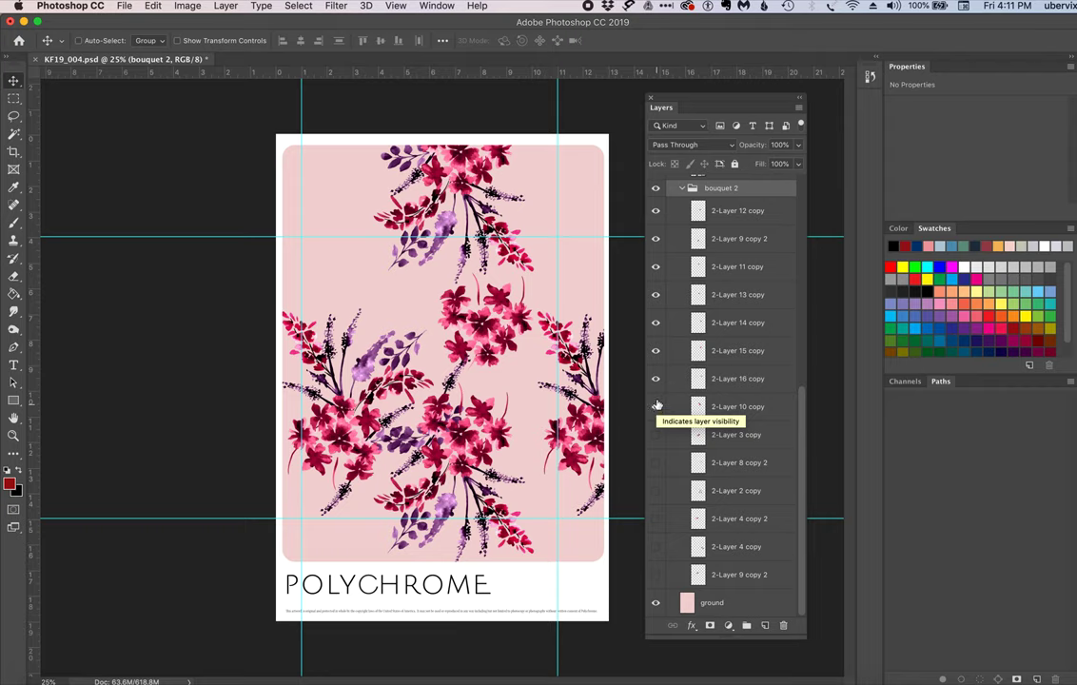
- Compare the bouquet with and without the upper 2-Layer 9 copy 2 layer, and leave that layer hidden
{"action": "left_click", "coordinate": [656, 241]}
{"action": "left_click", "coordinate": [656, 241]}
{"action": "left_click", "coordinate": [655, 242]}
{"action": "left_click", "coordinate": [655, 241]}
{"action": "left_click", "coordinate": [656, 241]}
{"action": "left_click", "coordinate": [657, 243]}
{"action": "left_click", "coordinate": [657, 244]}
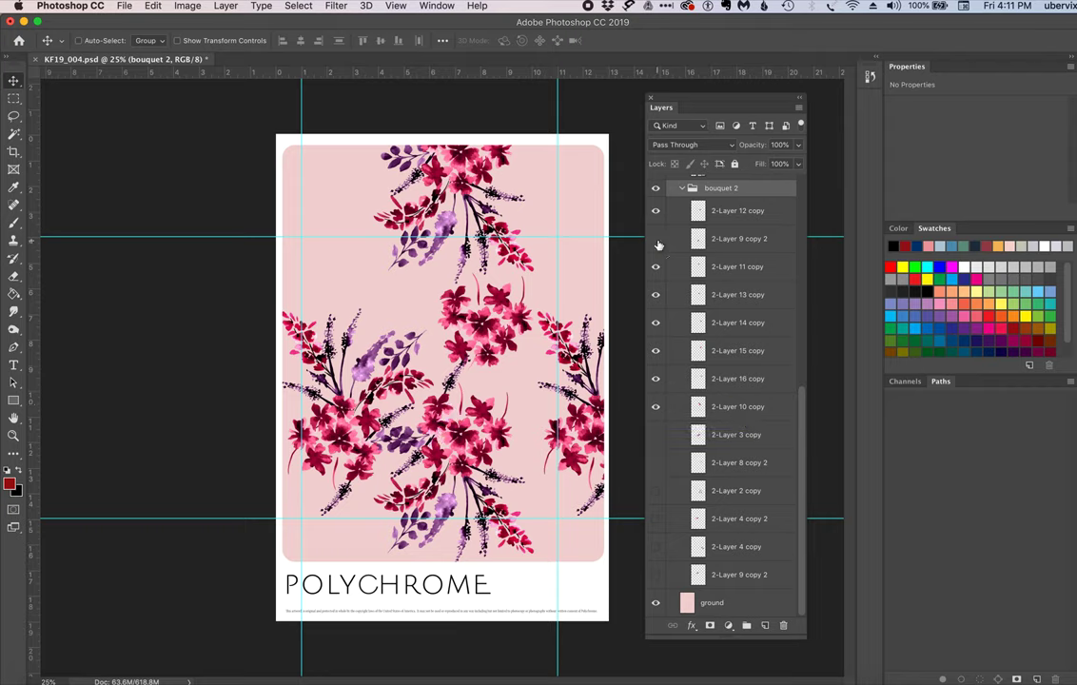
- Check which flowers form the remaining cluster by toggling the visibility of the layers from 2-Layer 12 copy to 2-Layer 10 copy
{"action": "left_click", "coordinate": [656, 211]}
{"action": "left_click", "coordinate": [656, 211]}
{"action": "left_click", "coordinate": [656, 212]}
{"action": "left_click", "coordinate": [655, 213]}
{"action": "left_click", "coordinate": [655, 212]}
{"action": "left_click", "coordinate": [657, 407]}
{"action": "left_click", "coordinate": [656, 407]}
{"action": "left_click", "coordinate": [655, 379]}
{"action": "left_click", "coordinate": [654, 323]}
{"action": "left_click", "coordinate": [655, 296]}
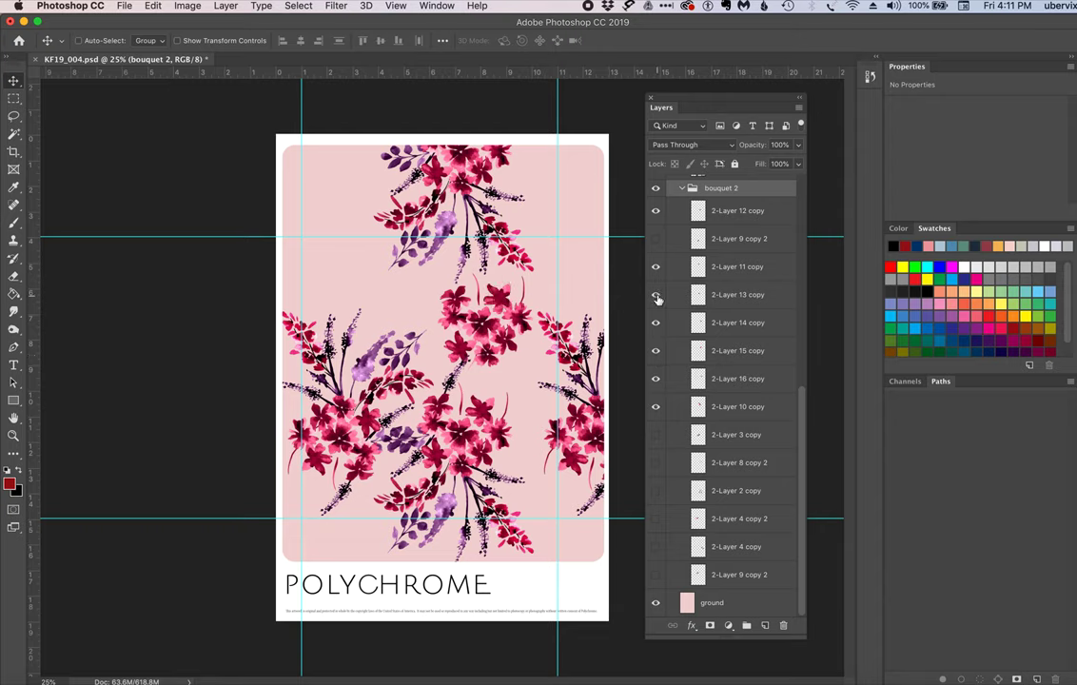
{"action": "left_click", "coordinate": [655, 211]}
{"action": "left_click", "coordinate": [483, 350]}
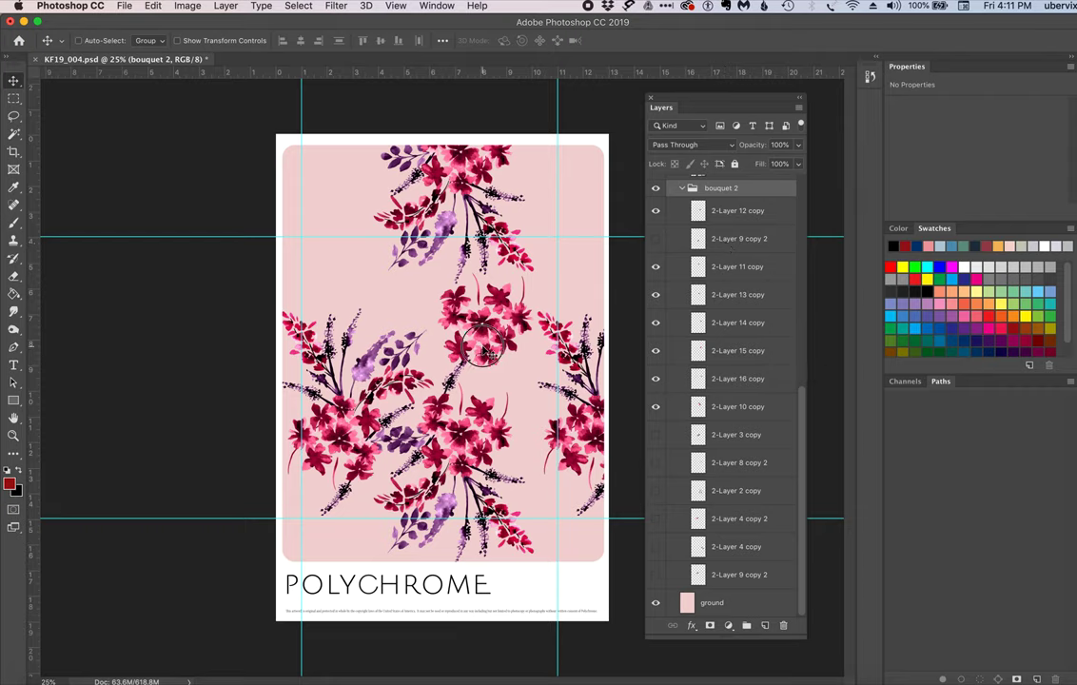
{"action": "mouse_move", "coordinate": [483, 350]}
{"action": "left_mouse_down"}
{"action": "mouse_move", "coordinate": [447, 319]}
{"action": "mouse_move", "coordinate": [481, 348]}
{"action": "left_mouse_up"}
{"action": "left_click_drag", "start_coordinate": [480, 347], "coordinate": [483, 352]}
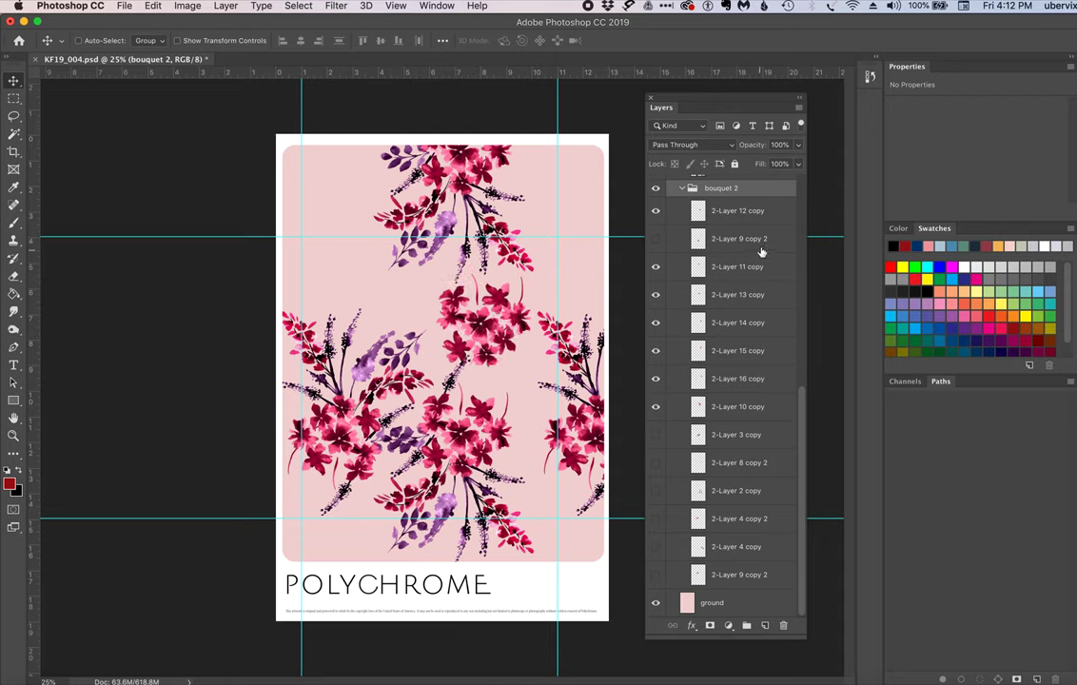
- Move the hidden 2-Layer 9 copy 2 below 2-Layer 10 copy and delete it together with all other hidden layers in the group
{"action": "left_click", "coordinate": [760, 243]}
{"action": "left_click_drag", "start_coordinate": [760, 244], "coordinate": [759, 428]}
{"action": "left_click_drag", "start_coordinate": [759, 428], "coordinate": [752, 427]}
{"action": "left_click_drag", "start_coordinate": [751, 427], "coordinate": [752, 428]}
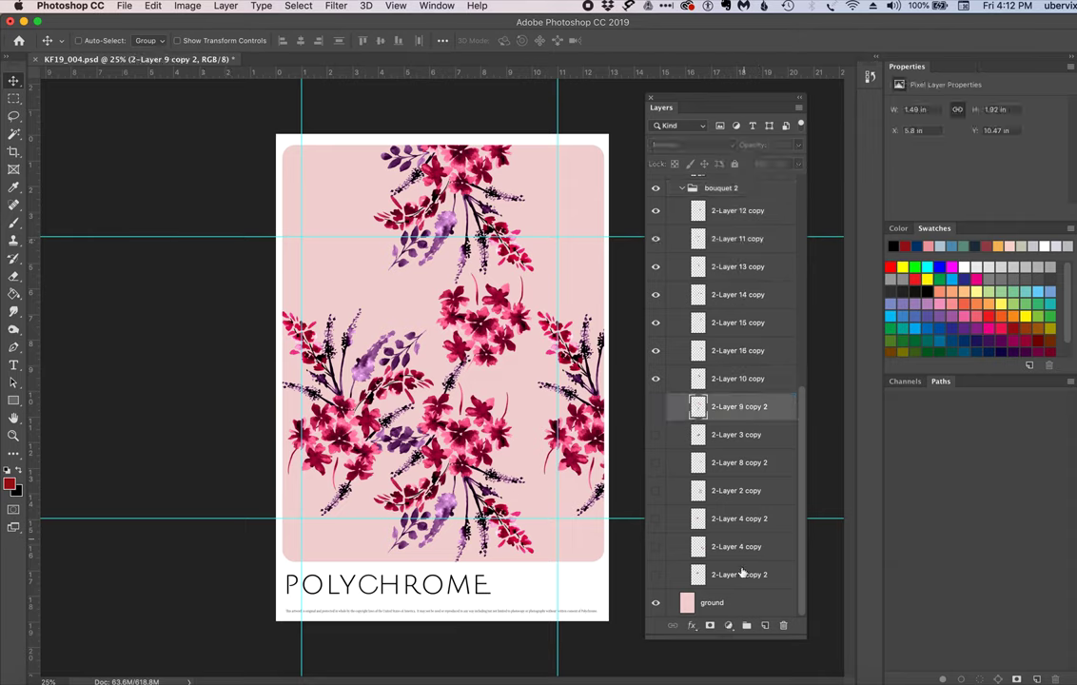
{"action": "left_click", "coordinate": [741, 575], "text": "shift"}
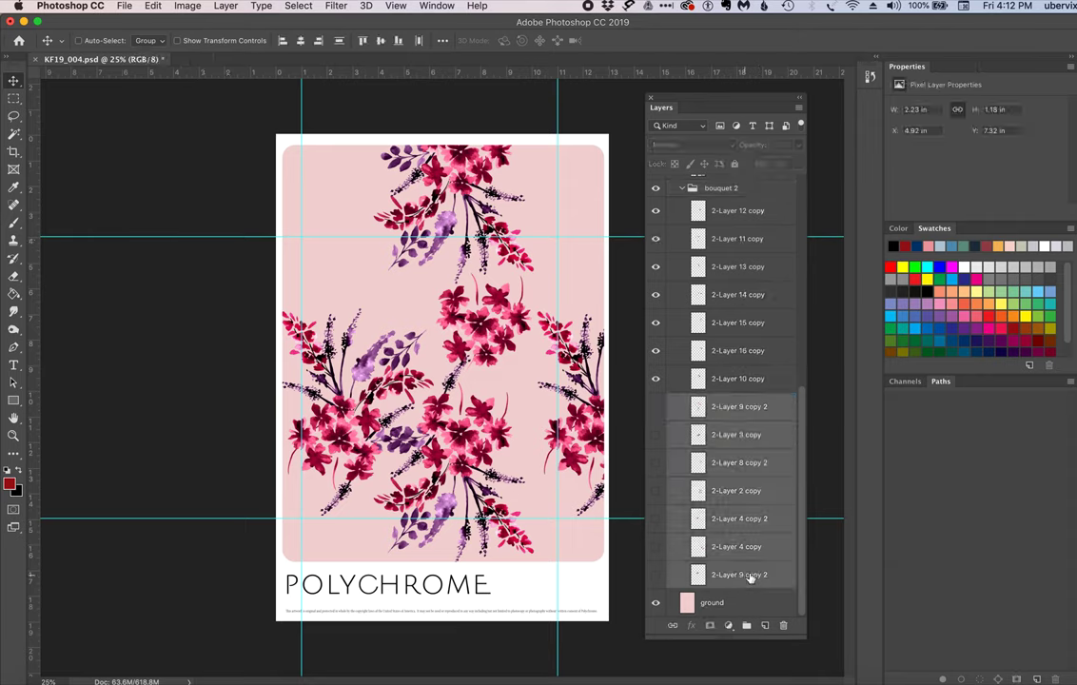
{"action": "left_click_drag", "start_coordinate": [740, 577], "coordinate": [784, 626]}
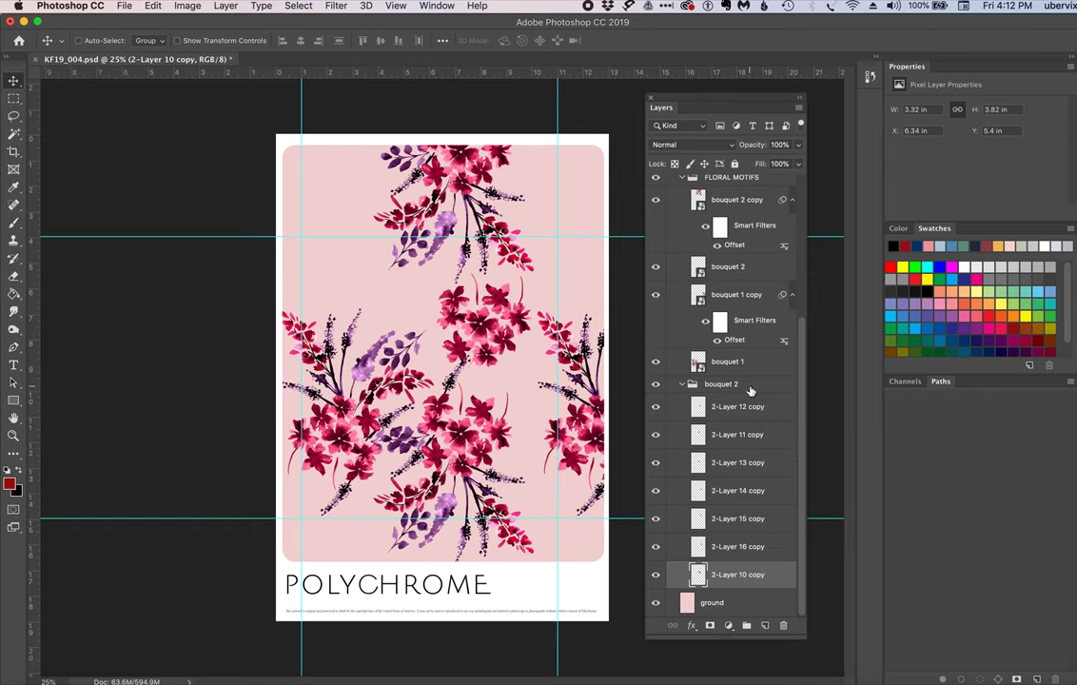
- Collapse the original bouquet 2 group and rename it bouquet 3
{"action": "left_click", "coordinate": [681, 383]}
{"action": "left_click", "coordinate": [735, 582]}
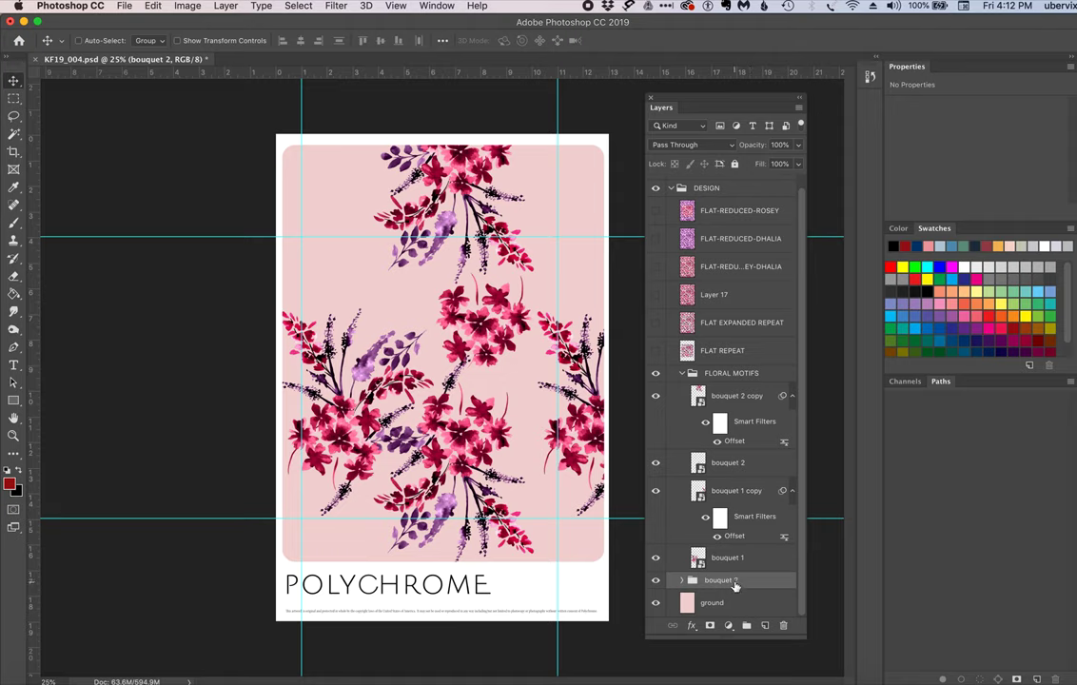
{"action": "double_click", "coordinate": [734, 582]}
{"action": "left_click", "coordinate": [738, 580]}
{"action": "double_click", "coordinate": [739, 580]}
{"action": "type", "text": "3"}
{"action": "key", "text": "Return"}
- Convert the bouquet 3 group to a smart object
{"action": "left_click", "coordinate": [221, 6]}
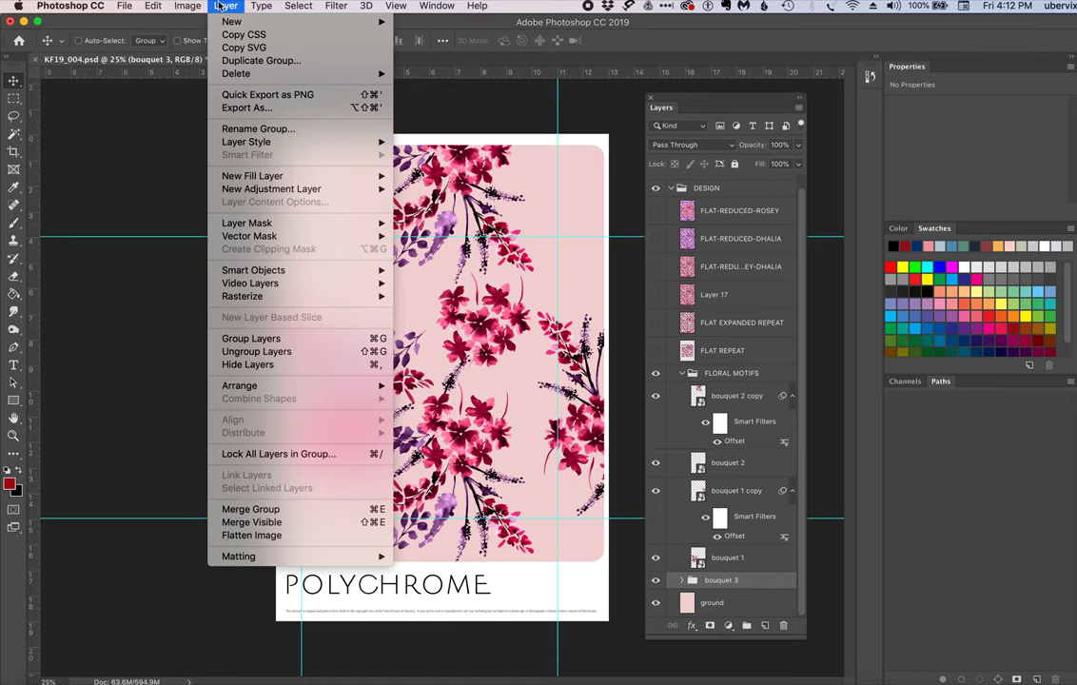
{"action": "mouse_move", "coordinate": [257, 270]}
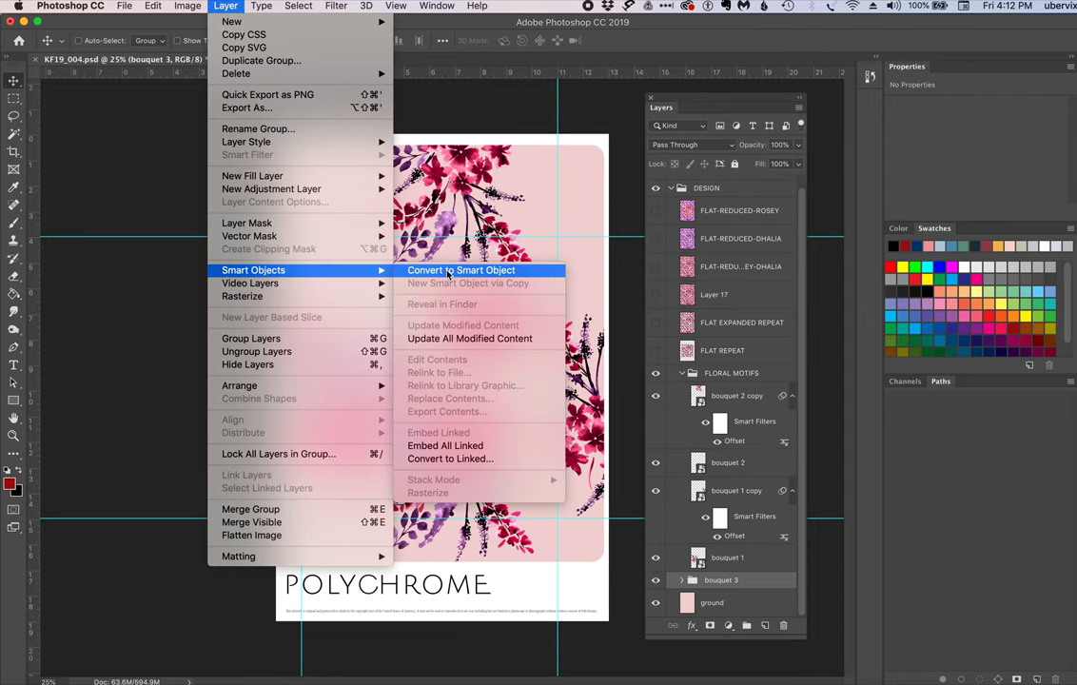
{"action": "left_click", "coordinate": [448, 271]}
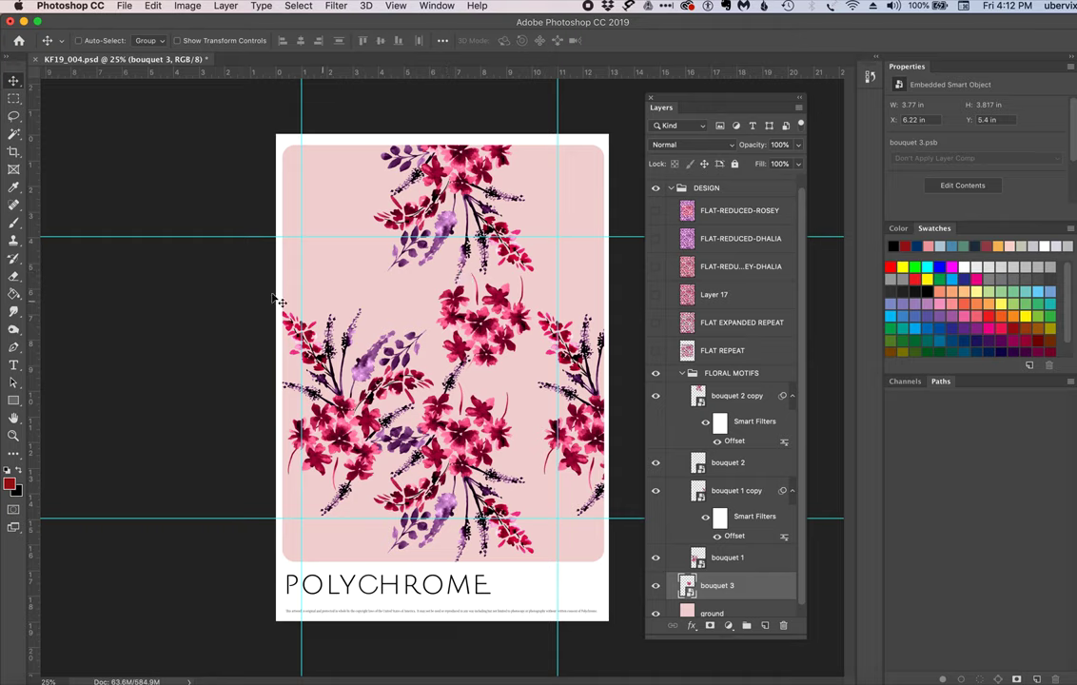
- Rotate the bouquet 3 smart object counterclockwise and move it to about X 6.52 in, Y 5.61 in
{"action": "key", "text": "super+t"}
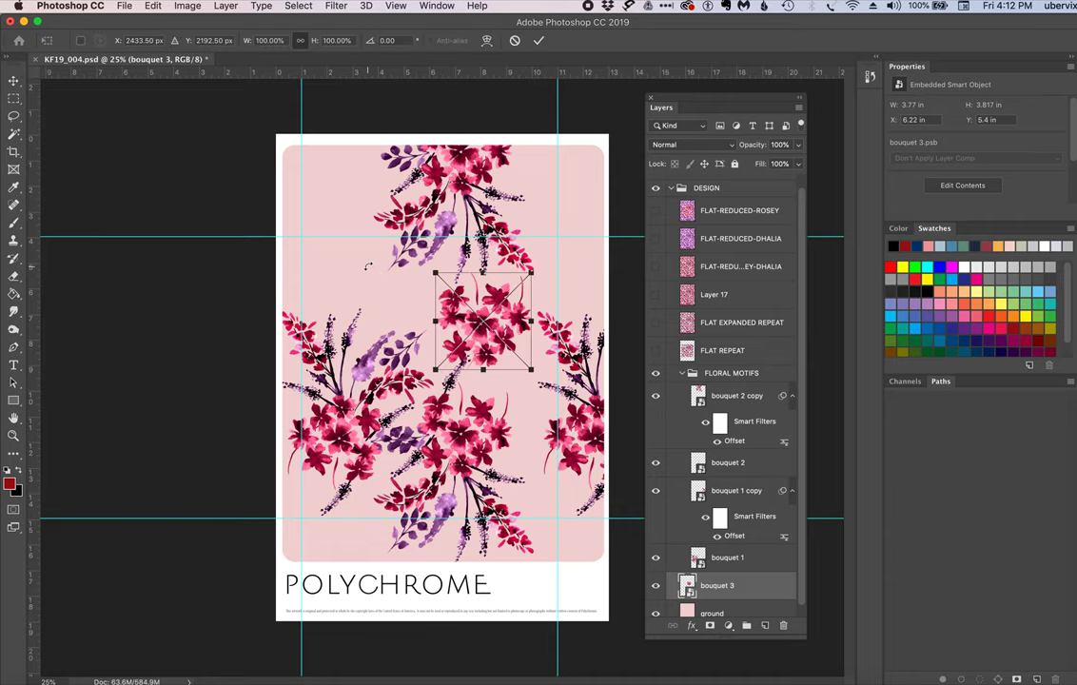
{"action": "left_click_drag", "start_coordinate": [426, 272], "coordinate": [385, 321]}
{"action": "key", "text": "Return"}
{"action": "mouse_move", "coordinate": [505, 345]}
{"action": "left_mouse_down"}
{"action": "mouse_move", "coordinate": [501, 371]}
{"action": "mouse_move", "coordinate": [512, 361]}
{"action": "left_mouse_up"}
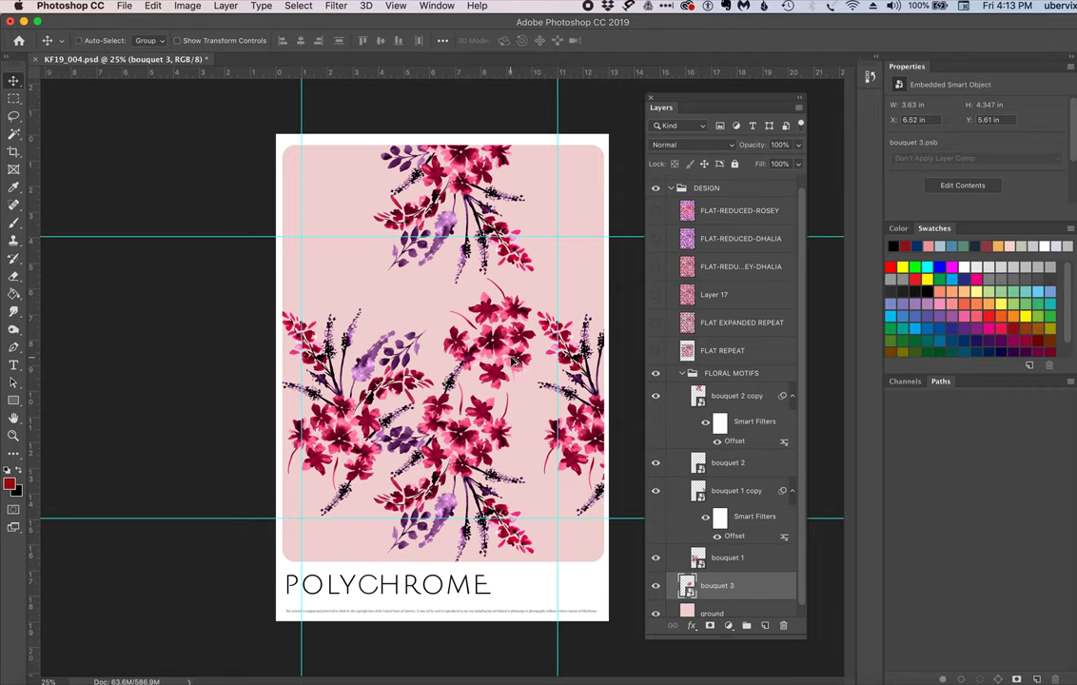
- Place a copy of bouquet 3 in the upper-left gap of the pattern at about X 0.65 in, Y 2.92 in
{"action": "left_click_drag", "start_coordinate": [519, 355], "coordinate": [365, 282]}
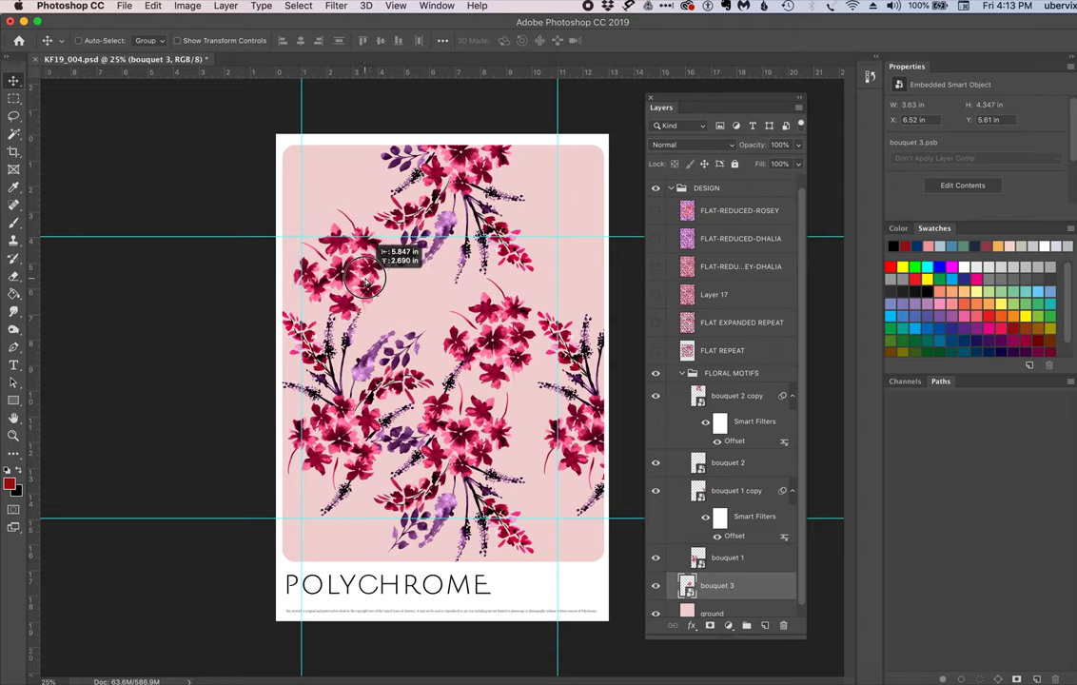
{"action": "left_click_drag", "start_coordinate": [367, 283], "coordinate": [369, 278]}
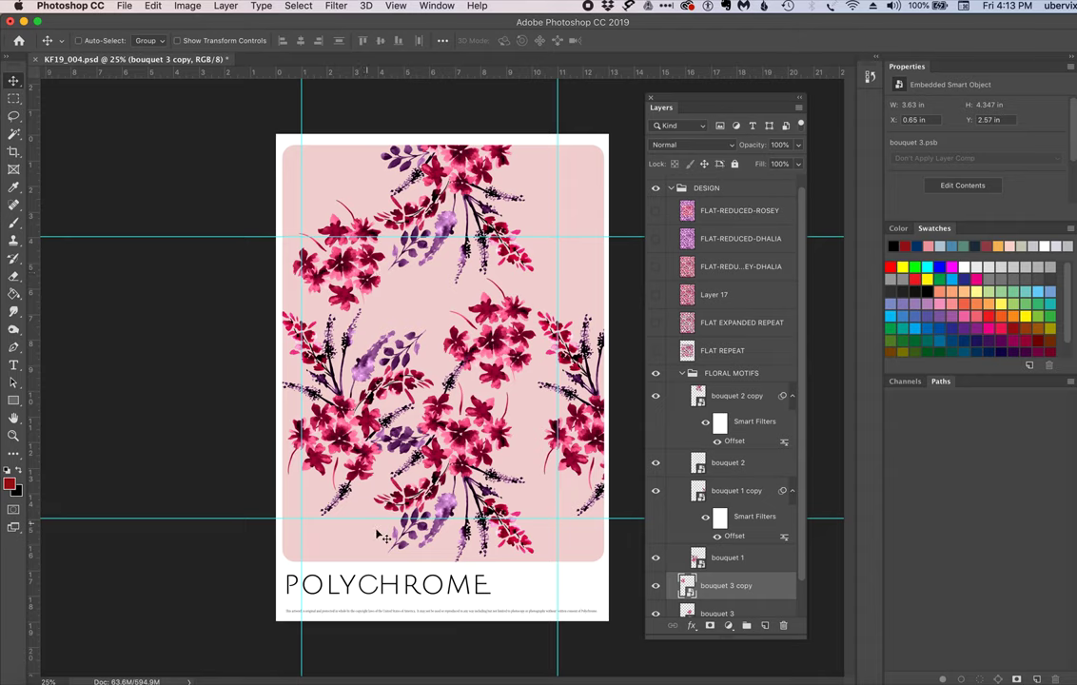
{"action": "left_click_drag", "start_coordinate": [354, 277], "coordinate": [354, 279]}
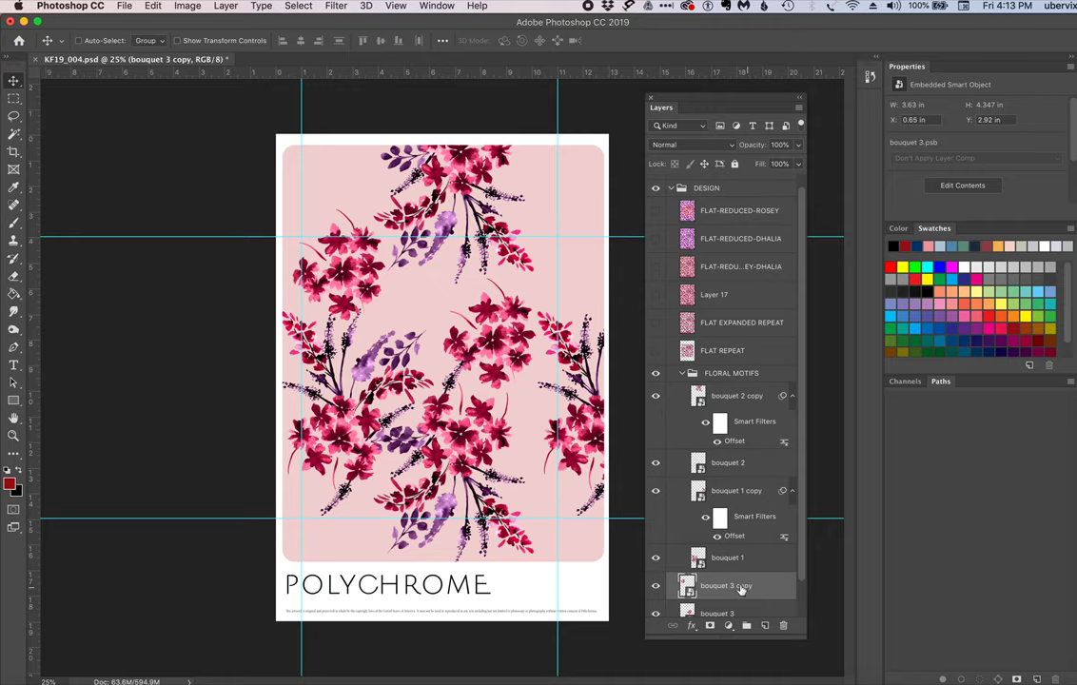
- Duplicate bouquet 3 copy and offset the duplicate 3000 pixels horizontally and 0 vertically, with undefined areas set to transparent
{"action": "left_click_drag", "start_coordinate": [764, 587], "coordinate": [764, 624]}
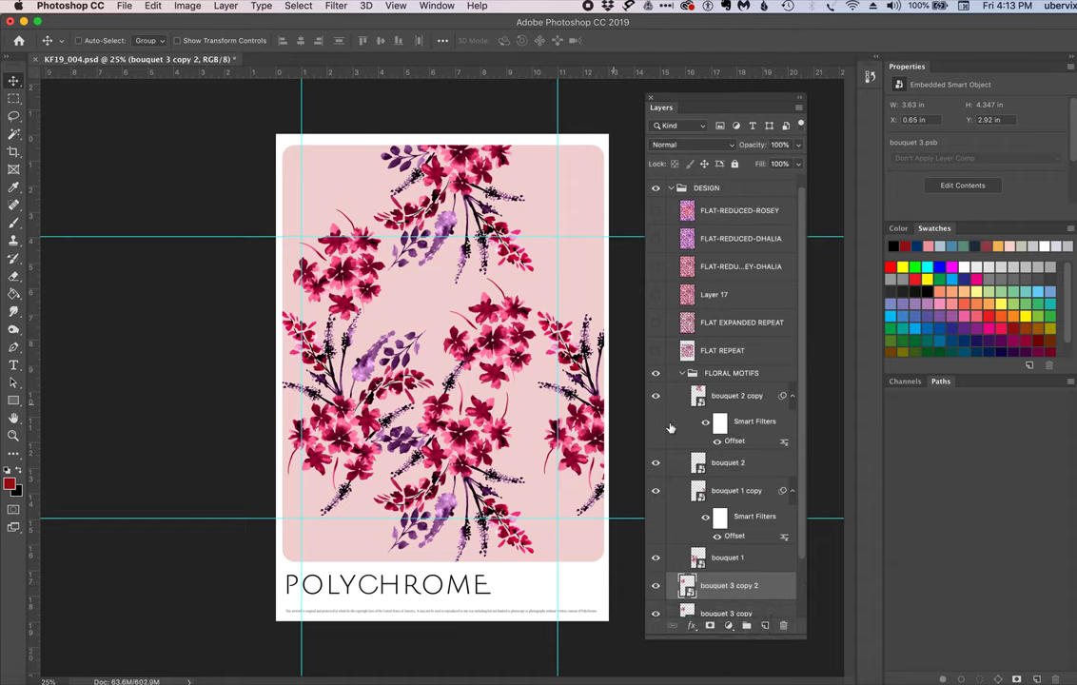
{"action": "left_click", "coordinate": [336, 6]}
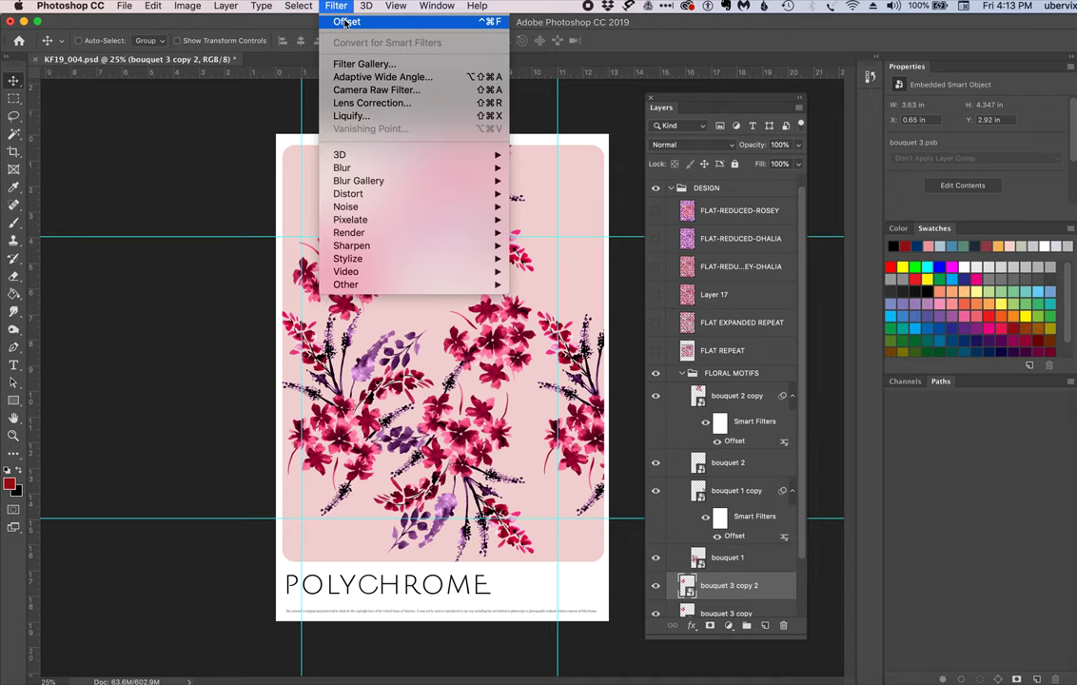
{"action": "left_click", "coordinate": [345, 21]}
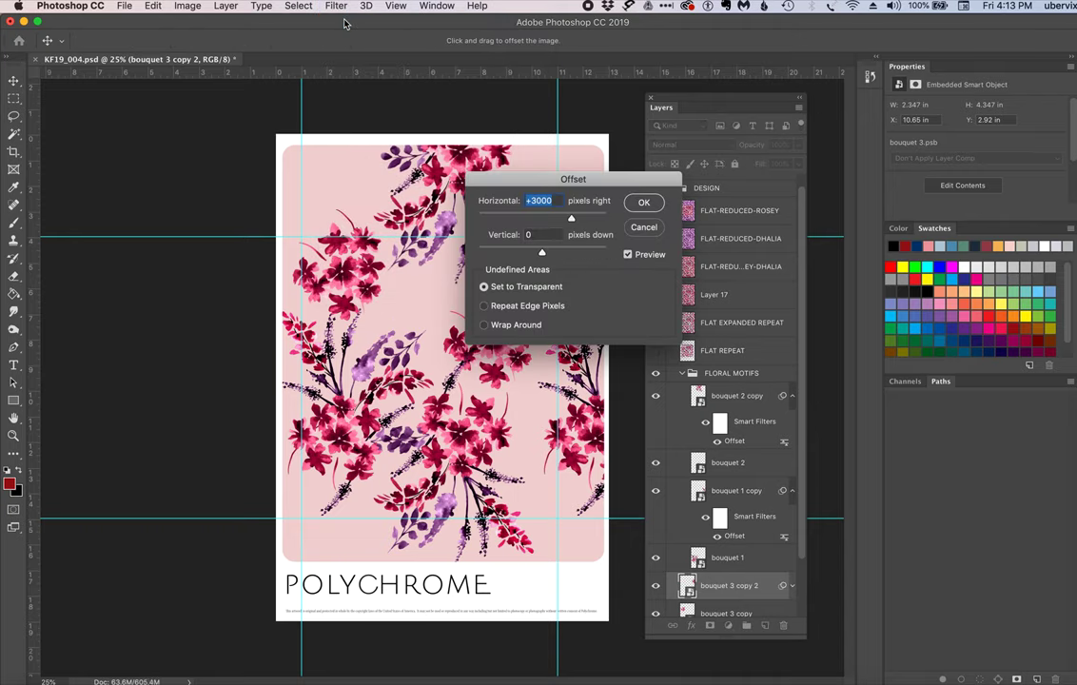
{"action": "key", "text": "Return"}
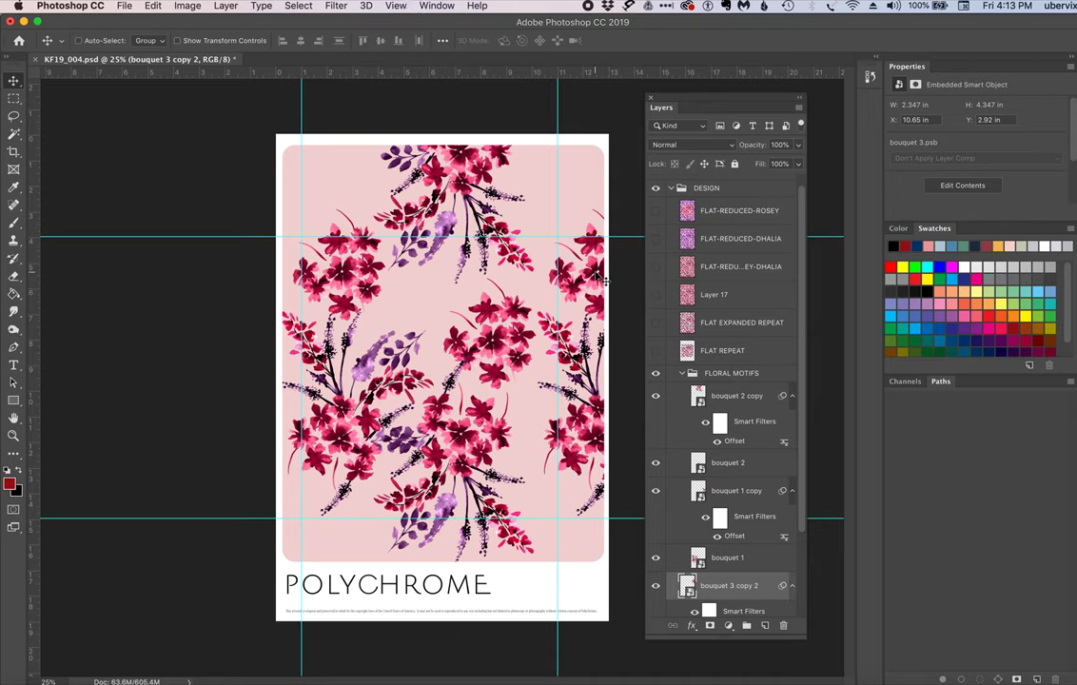
- Duplicate bouquet 3 copy and offset the duplicate 0 pixels horizontally and 3300 pixels vertically, with undefined areas set to transparent
{"action": "scroll", "coordinate": [748, 586], "scroll_direction": "down", "scroll_amount": 5}
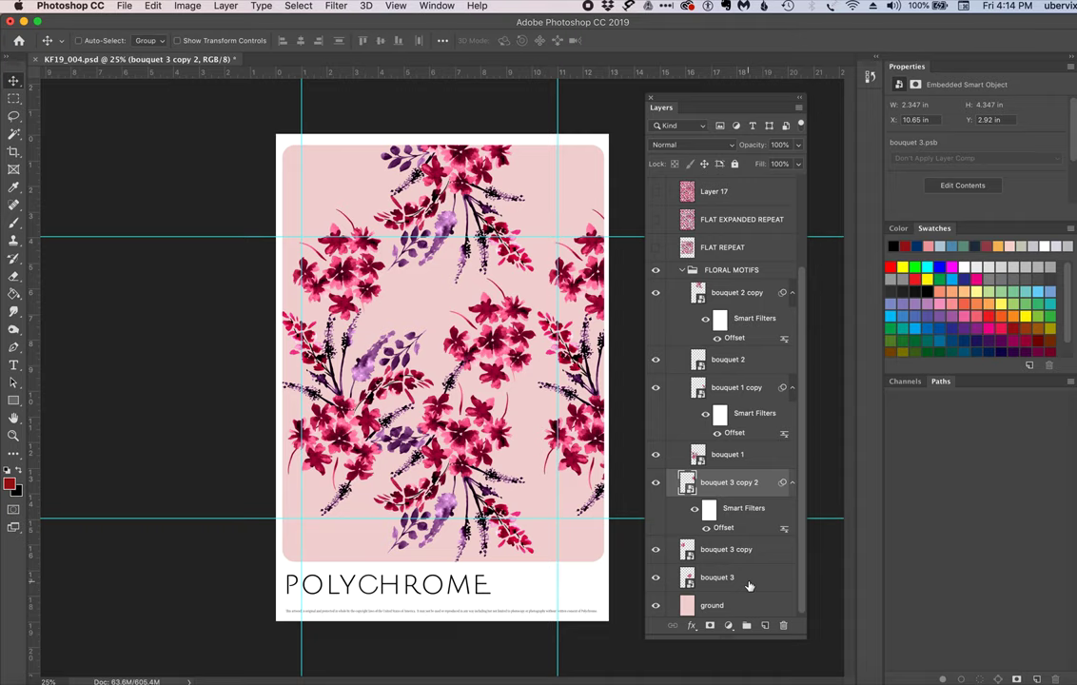
{"action": "left_click_drag", "start_coordinate": [749, 584], "coordinate": [766, 626]}
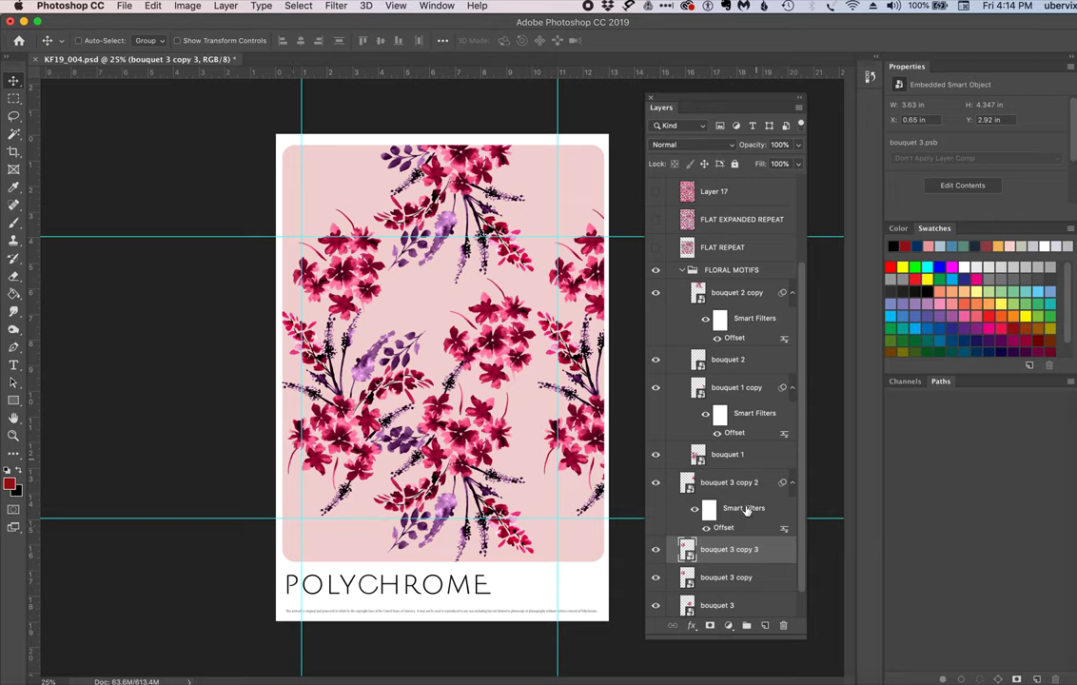
{"action": "left_click", "coordinate": [336, 7]}
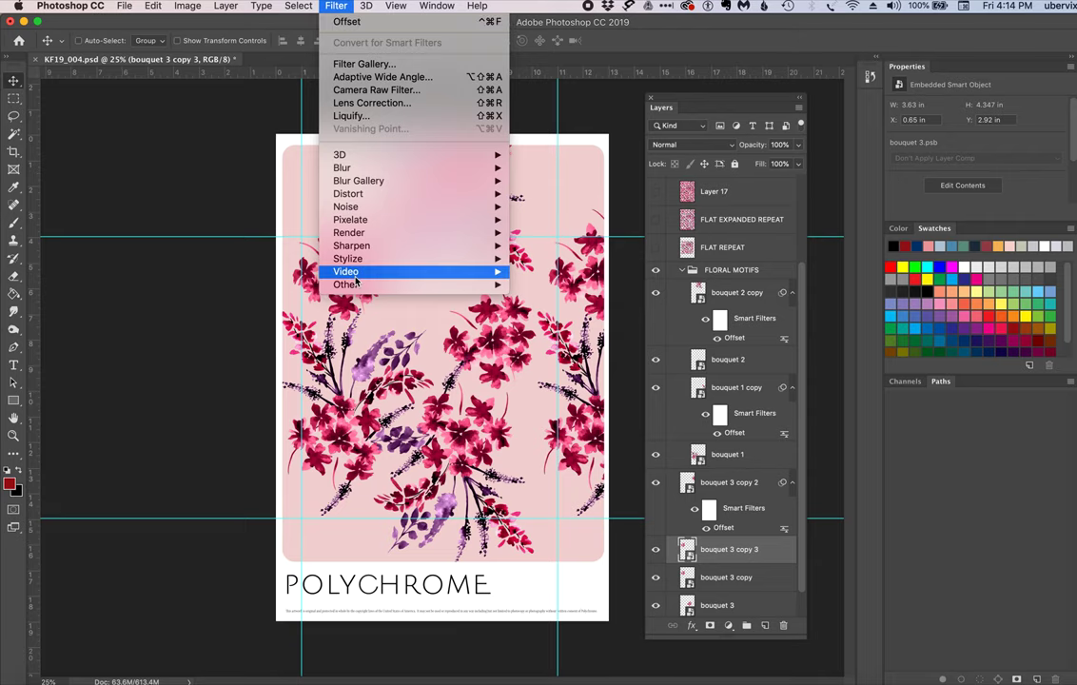
{"action": "mouse_move", "coordinate": [485, 285]}
{"action": "left_click", "coordinate": [538, 350]}
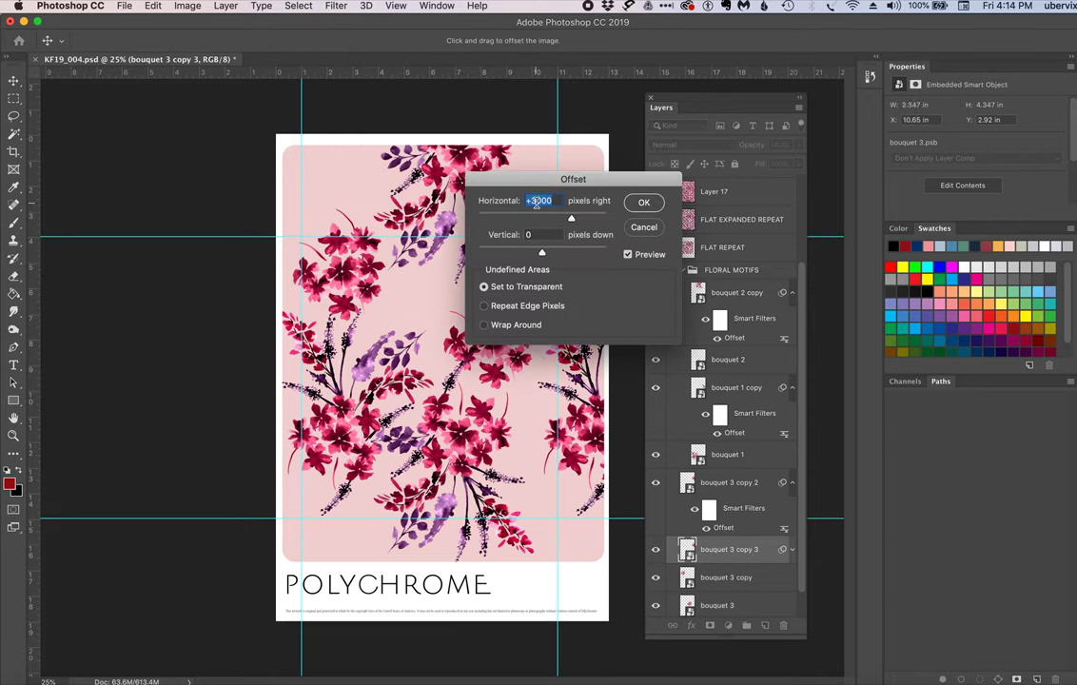
{"action": "type", "text": "0"}
{"action": "key", "text": "Tab"}
{"action": "type", "text": "3300"}
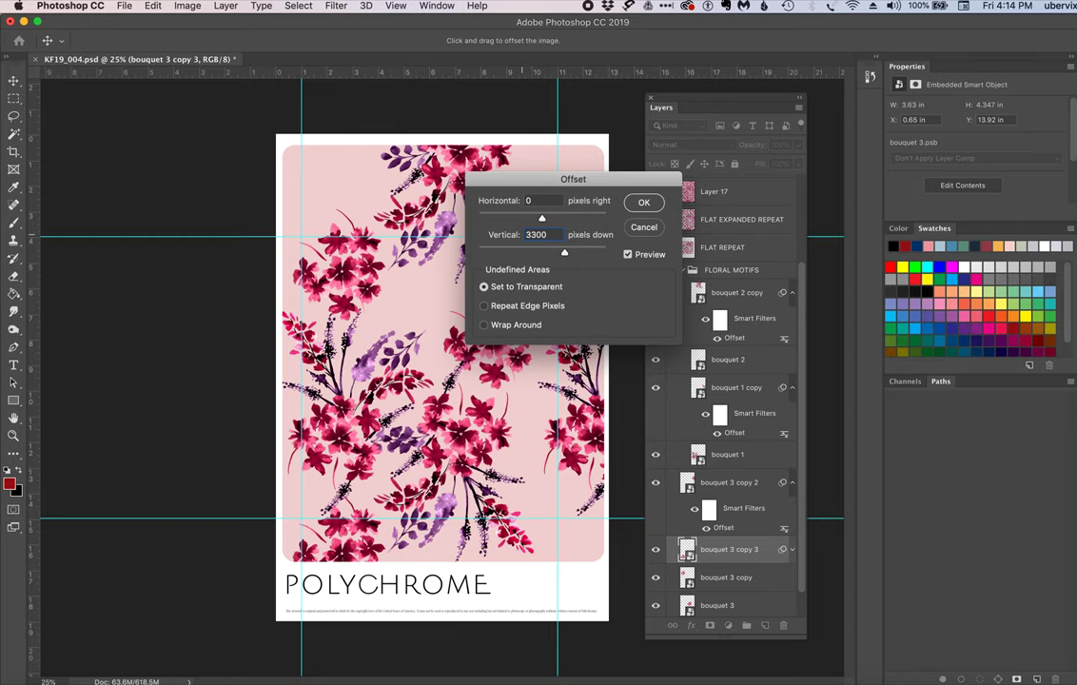
{"action": "left_click", "coordinate": [640, 203]}
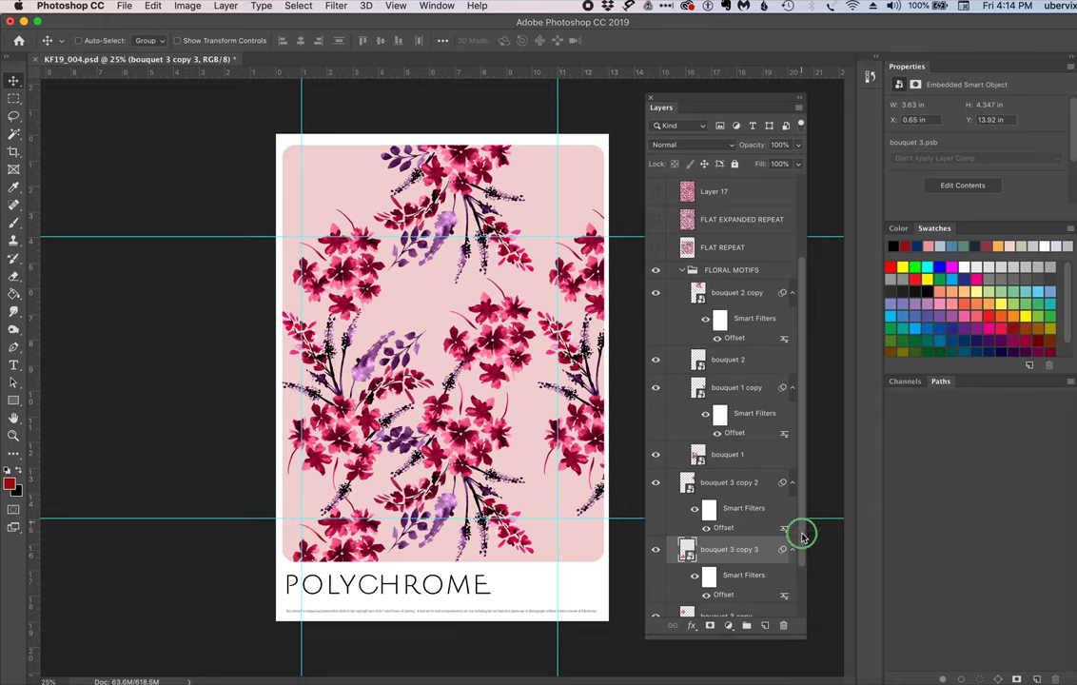
- Move bouquet 3 and its three copies into the FLORAL MOTIFS group below bouquet 1, and collapse the group
{"action": "right_click", "coordinate": [683, 272]}
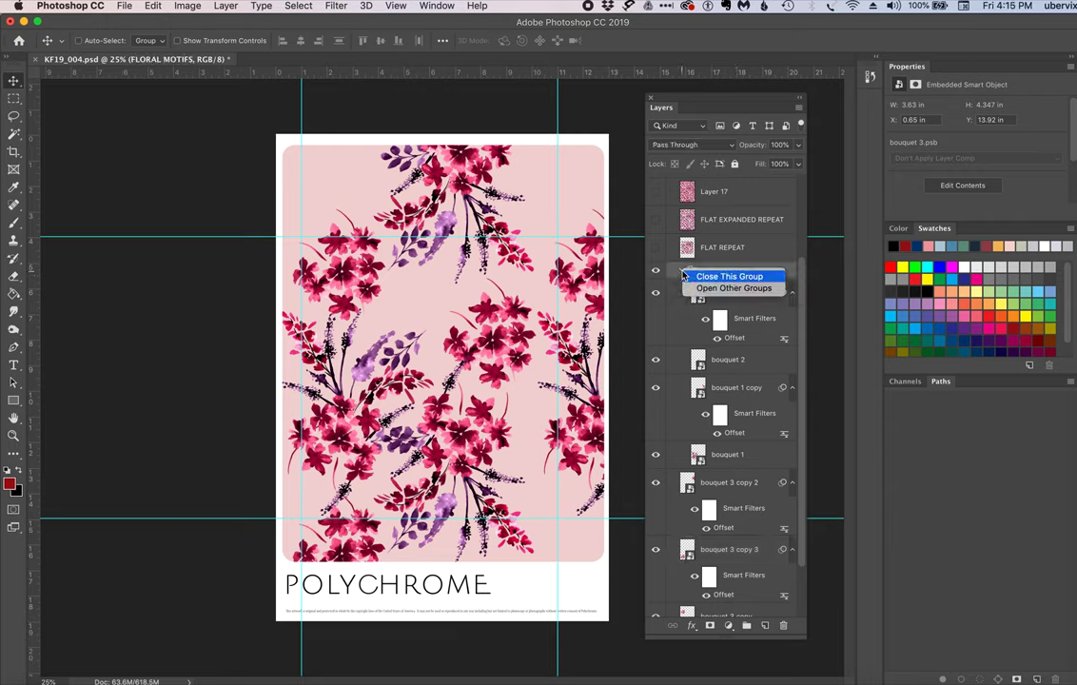
{"action": "left_click", "coordinate": [684, 276]}
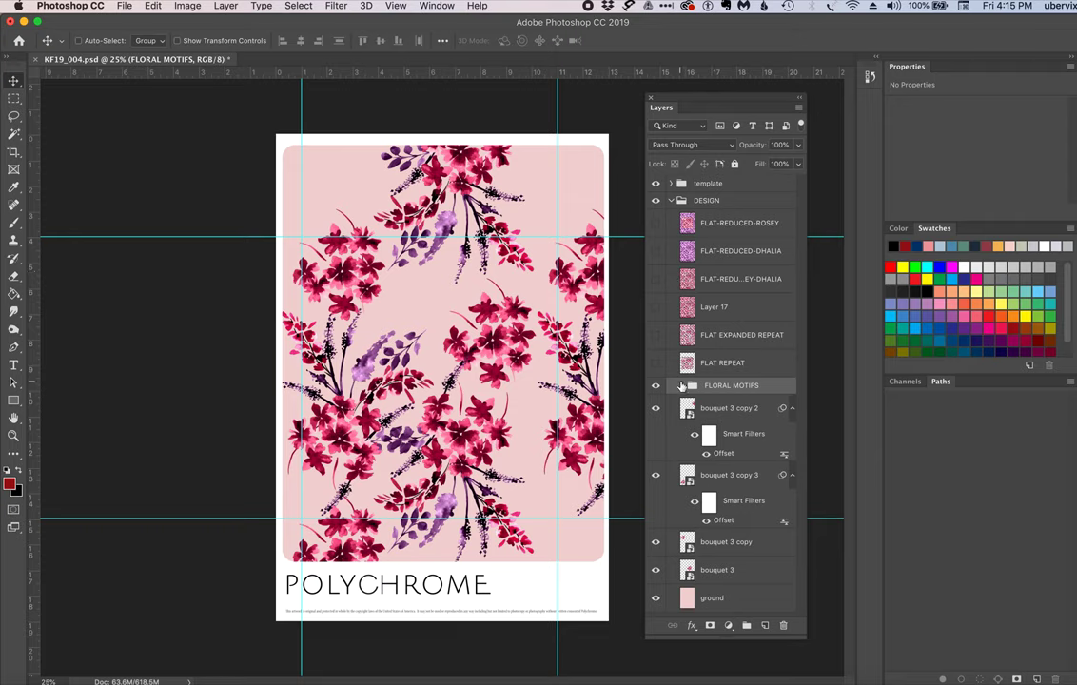
{"action": "left_click", "coordinate": [681, 387]}
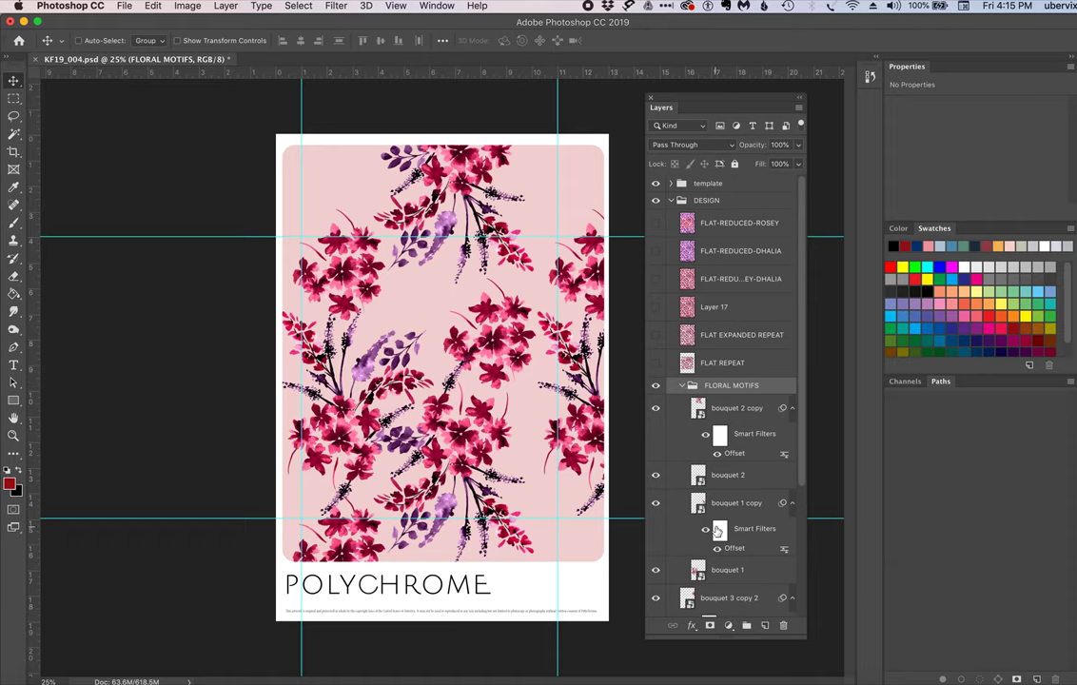
{"action": "scroll", "coordinate": [715, 532], "scroll_direction": "down", "scroll_amount": 3}
{"action": "scroll", "coordinate": [715, 532], "scroll_direction": "down", "scroll_amount": 1}
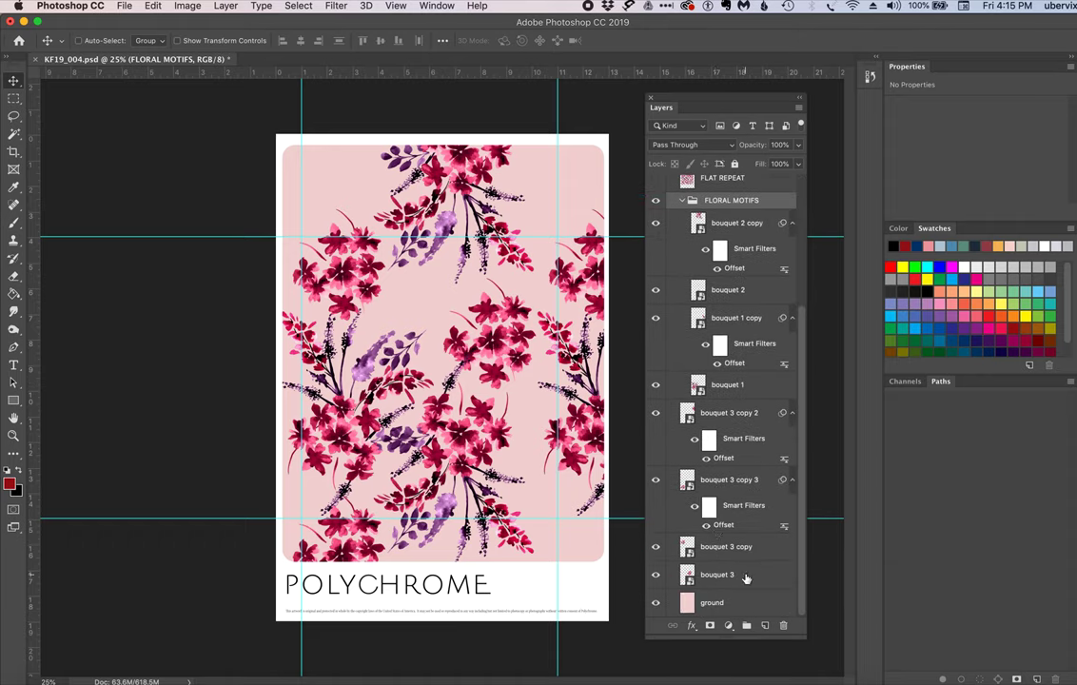
{"action": "left_click", "coordinate": [746, 577]}
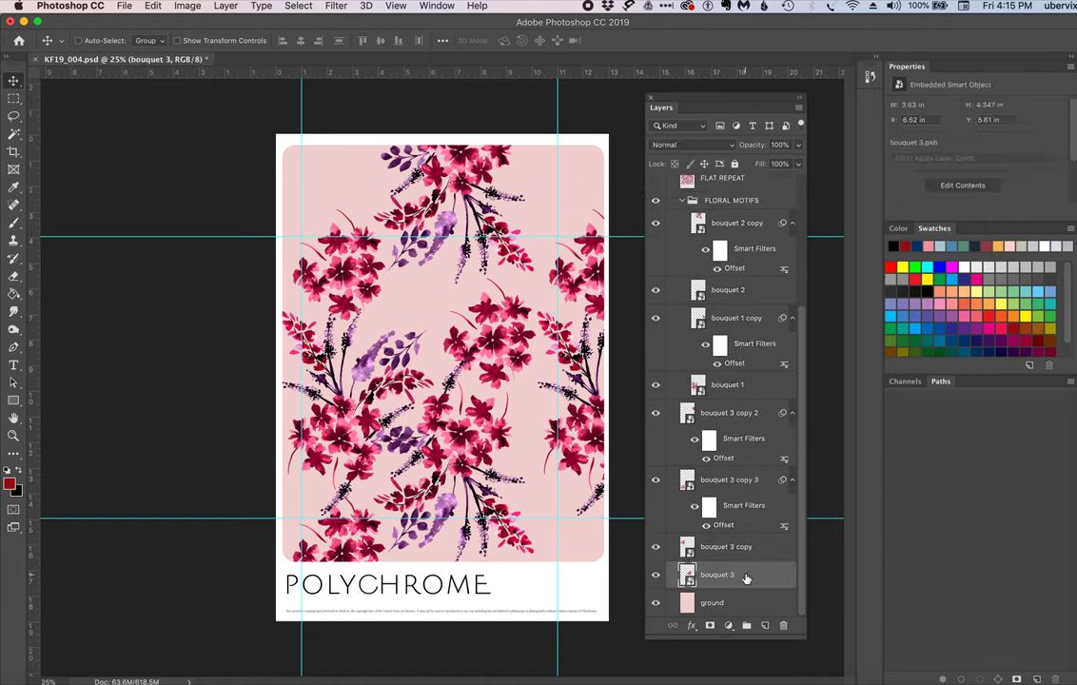
{"action": "left_click", "coordinate": [748, 414], "text": "shift"}
{"action": "left_click_drag", "start_coordinate": [748, 414], "coordinate": [761, 397]}
{"action": "scroll", "coordinate": [664, 300], "scroll_direction": "up", "scroll_amount": 4}
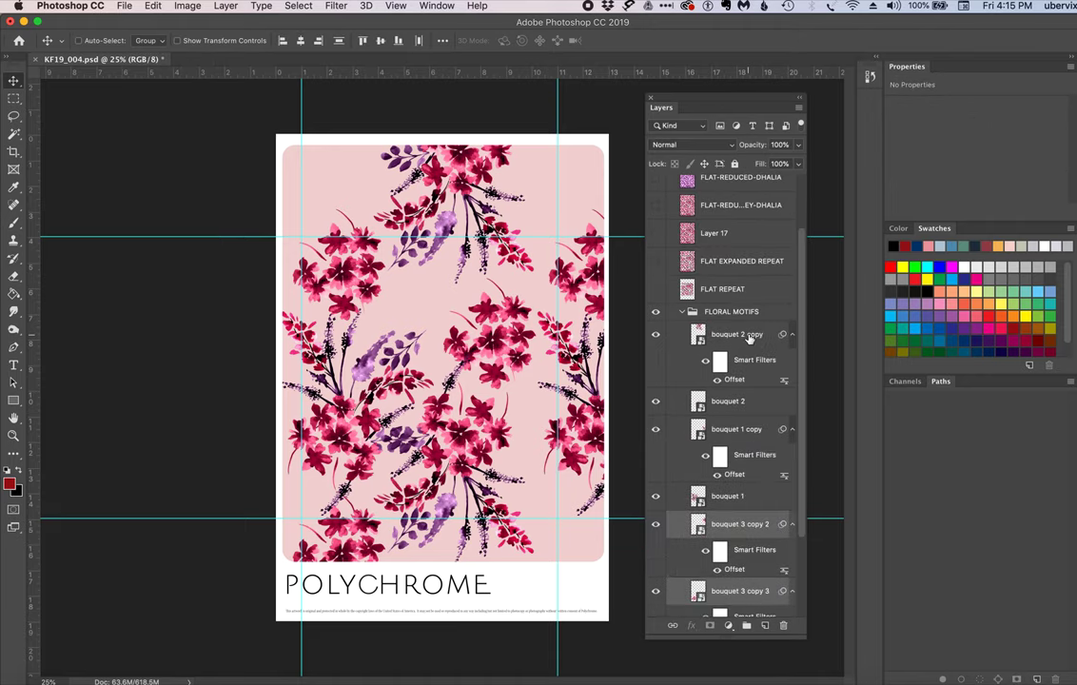
{"action": "left_click", "coordinate": [681, 312]}
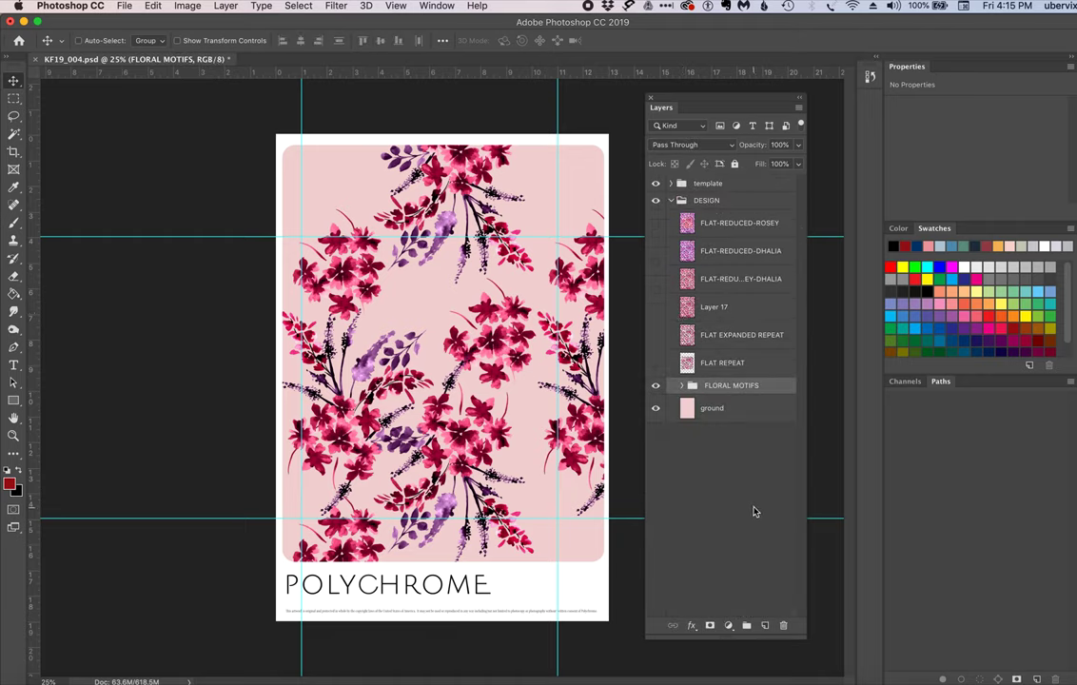
- Hide the ground layer and the template group, and select the 10 x 11 in repeat area bounded by the guides
{"action": "left_click", "coordinate": [656, 409]}
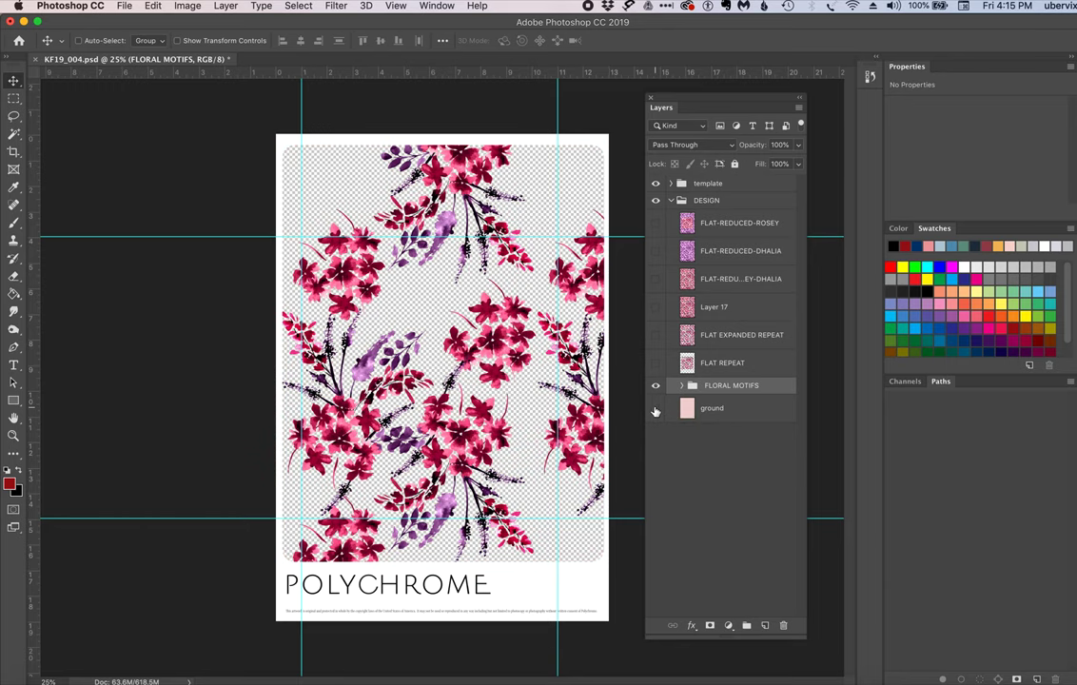
{"action": "left_click", "coordinate": [656, 184]}
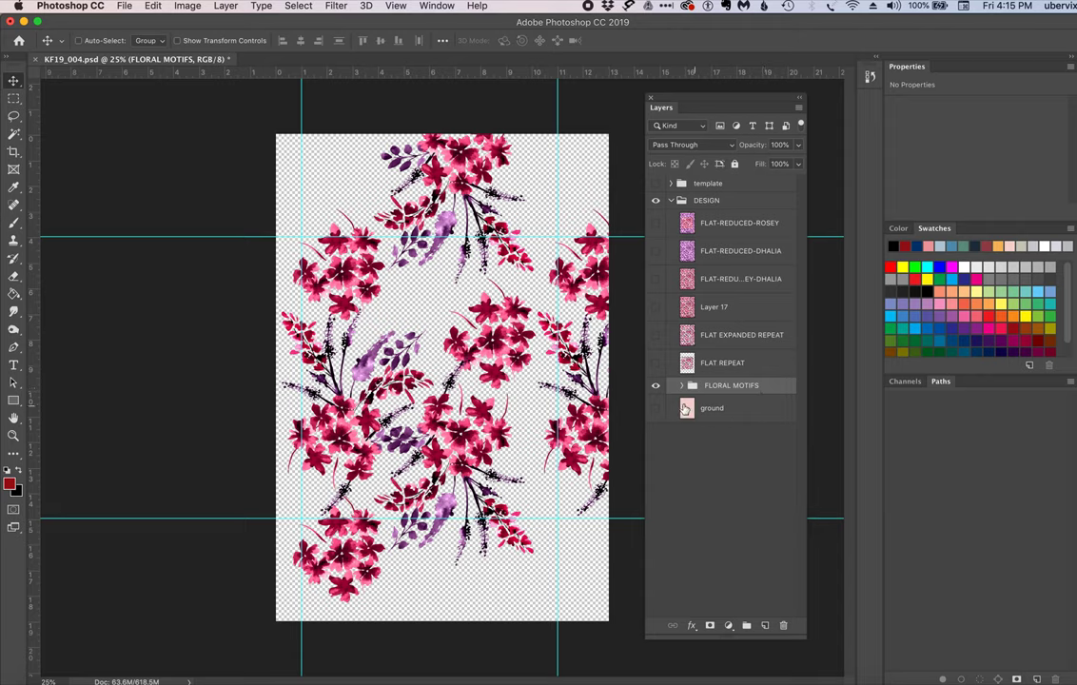
{"action": "left_click", "coordinate": [16, 96]}
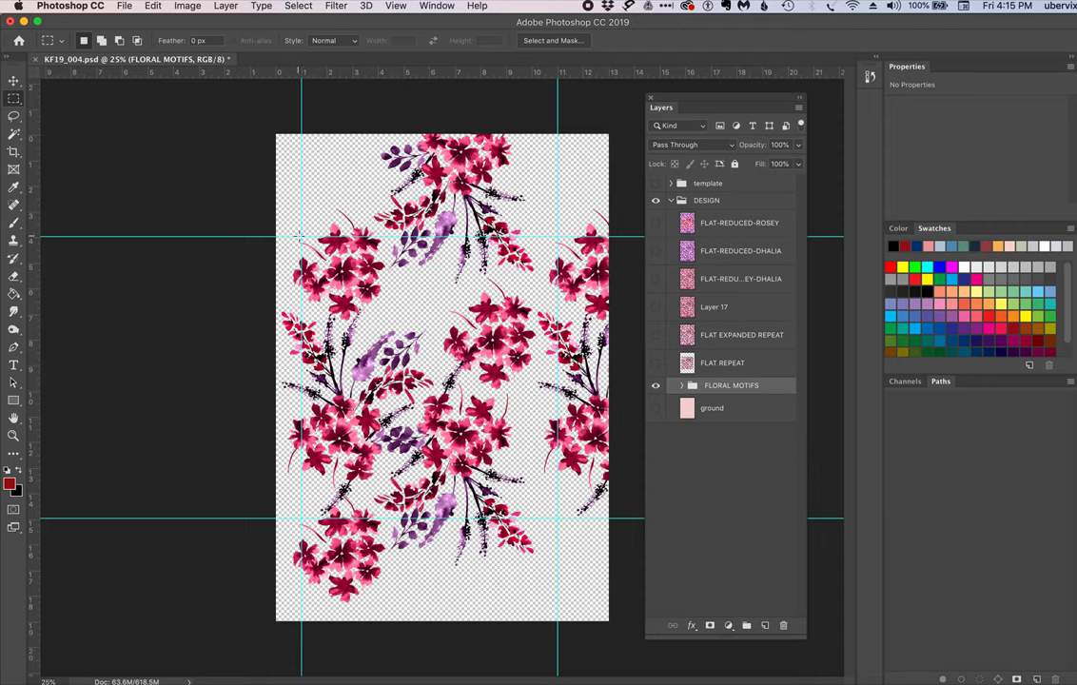
{"action": "left_click_drag", "start_coordinate": [301, 238], "coordinate": [556, 520]}
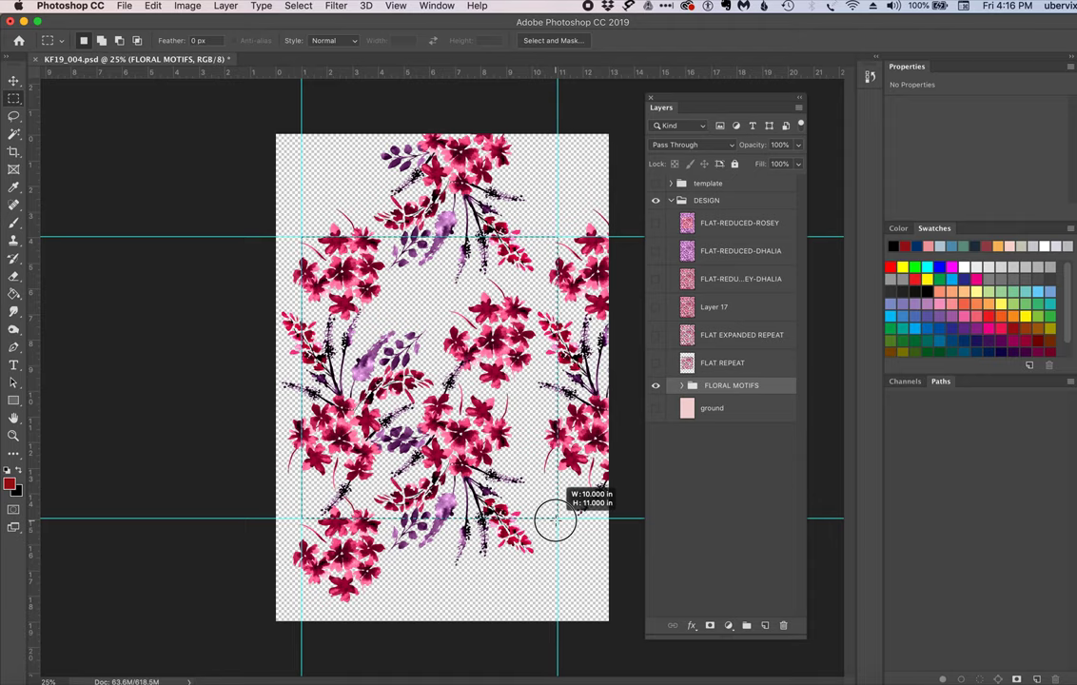
{"action": "left_click_drag", "start_coordinate": [556, 520], "coordinate": [556, 519]}
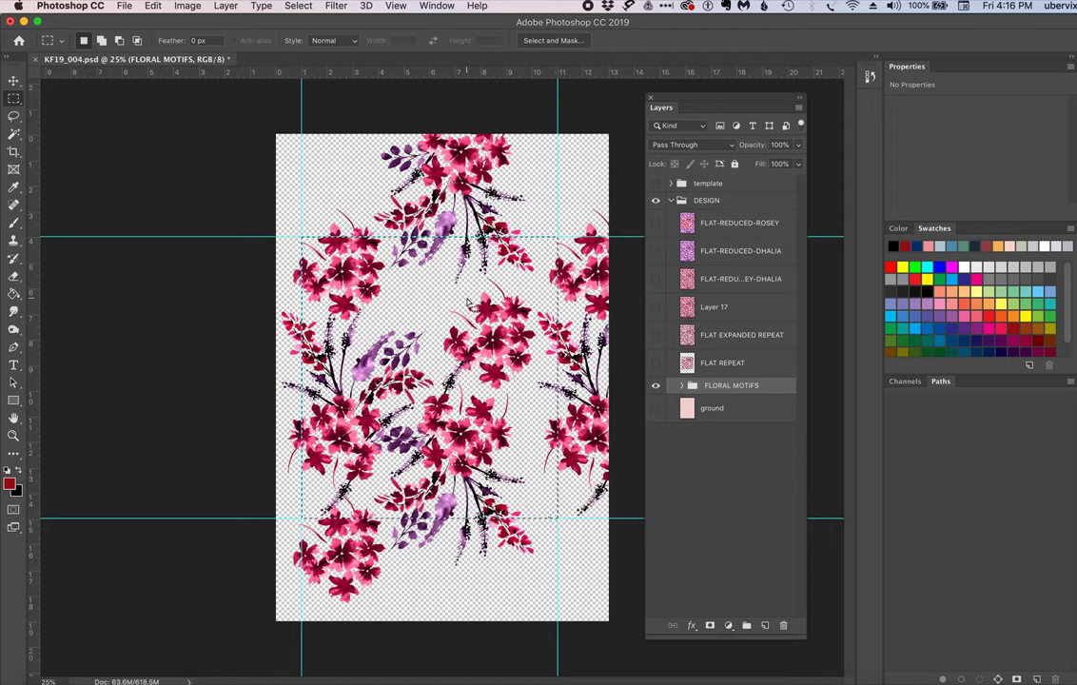
- Define the selected repeat area as a pattern named "style no- pinky purple" and clear the selection
{"action": "left_click", "coordinate": [154, 7]}
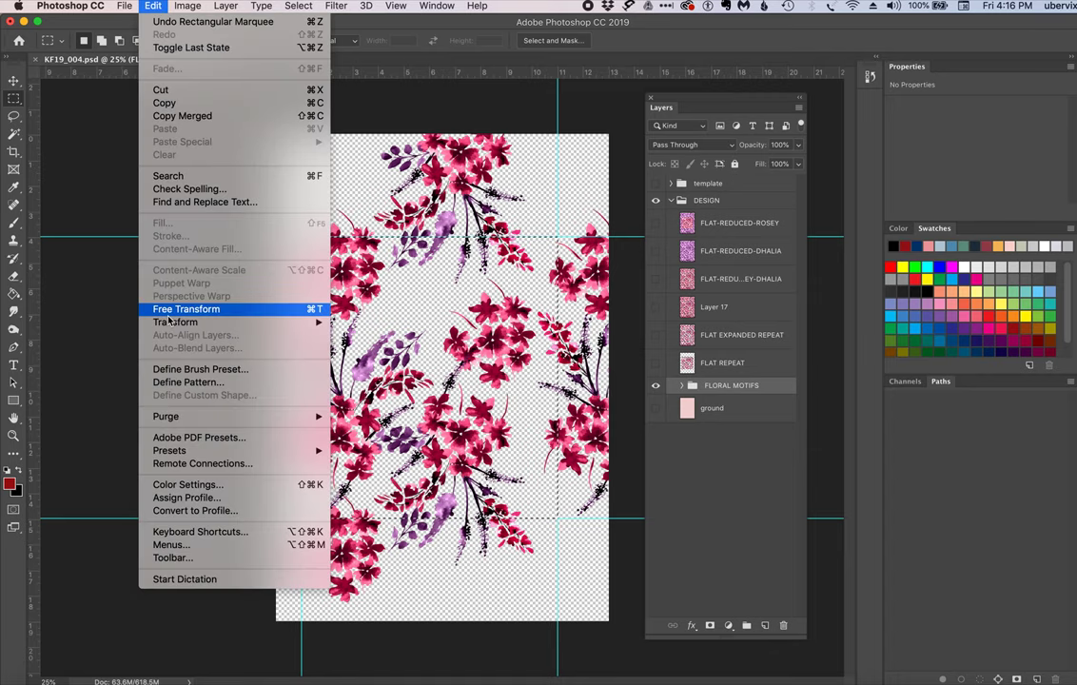
{"action": "left_click", "coordinate": [180, 383]}
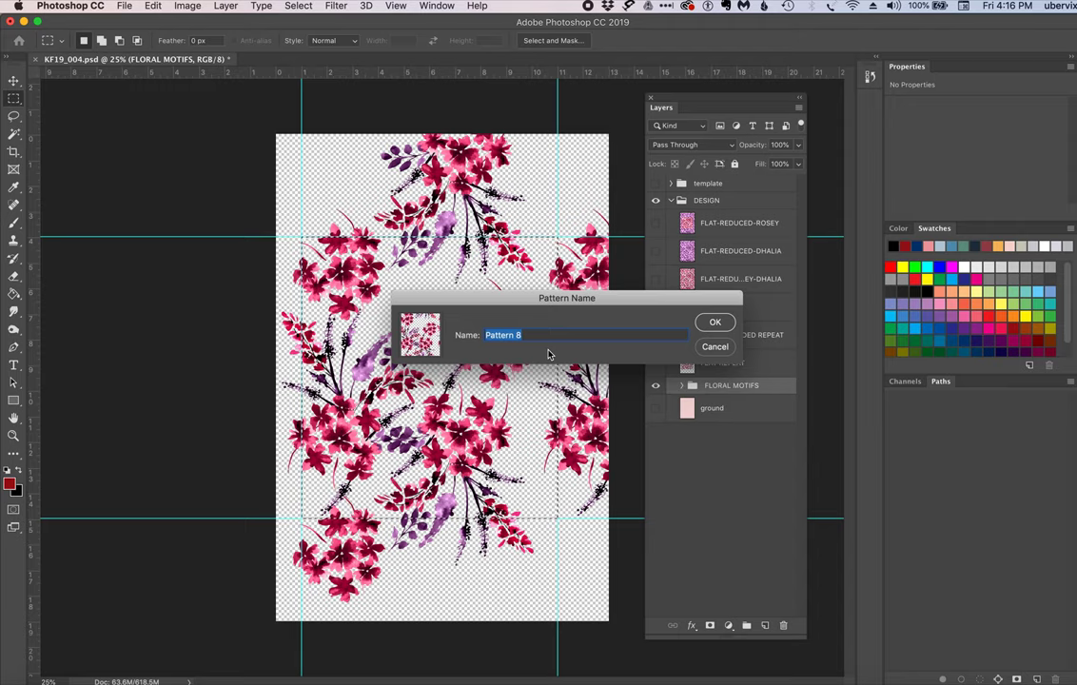
{"action": "type", "text": "style"}
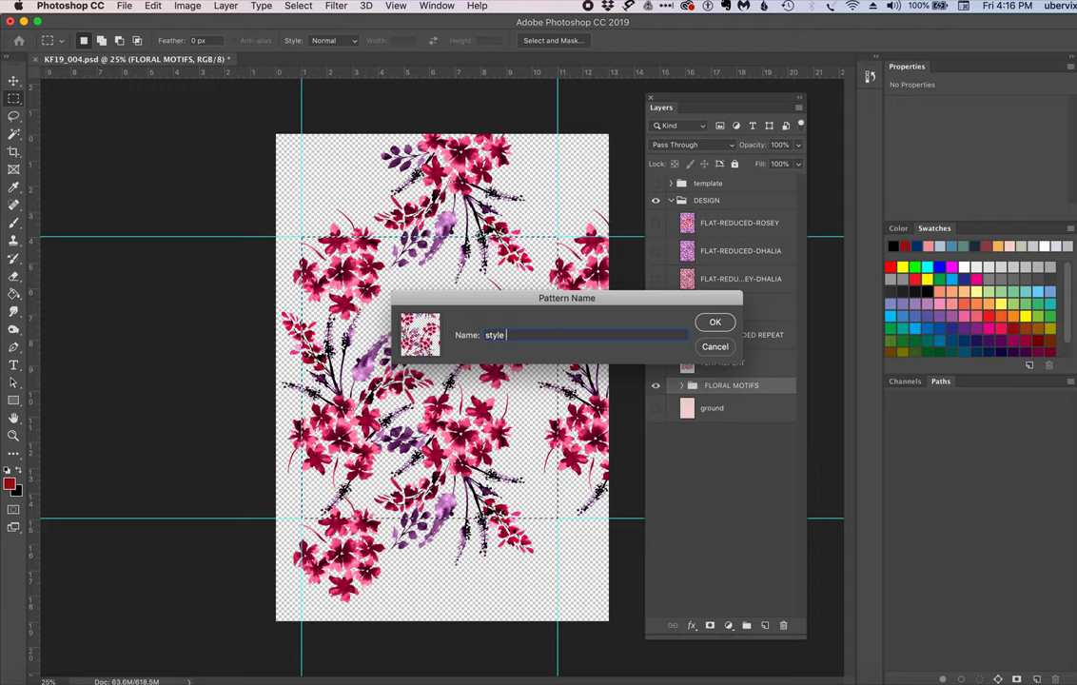
{"action": "type", "text": " no- pinky "}
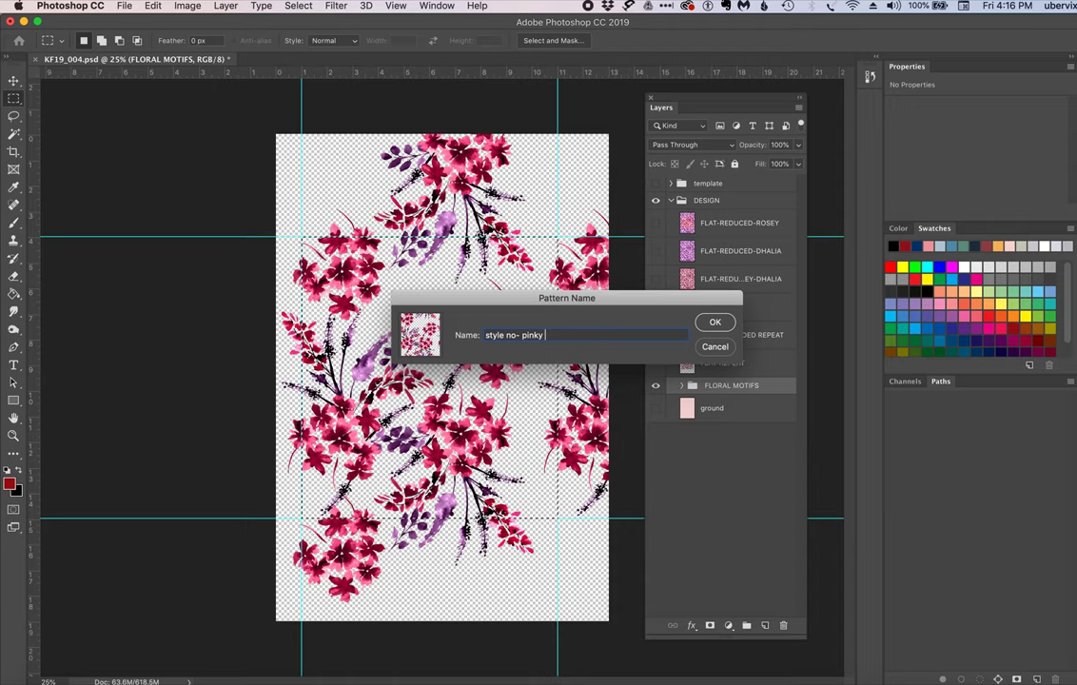
{"action": "type", "text": "purple"}
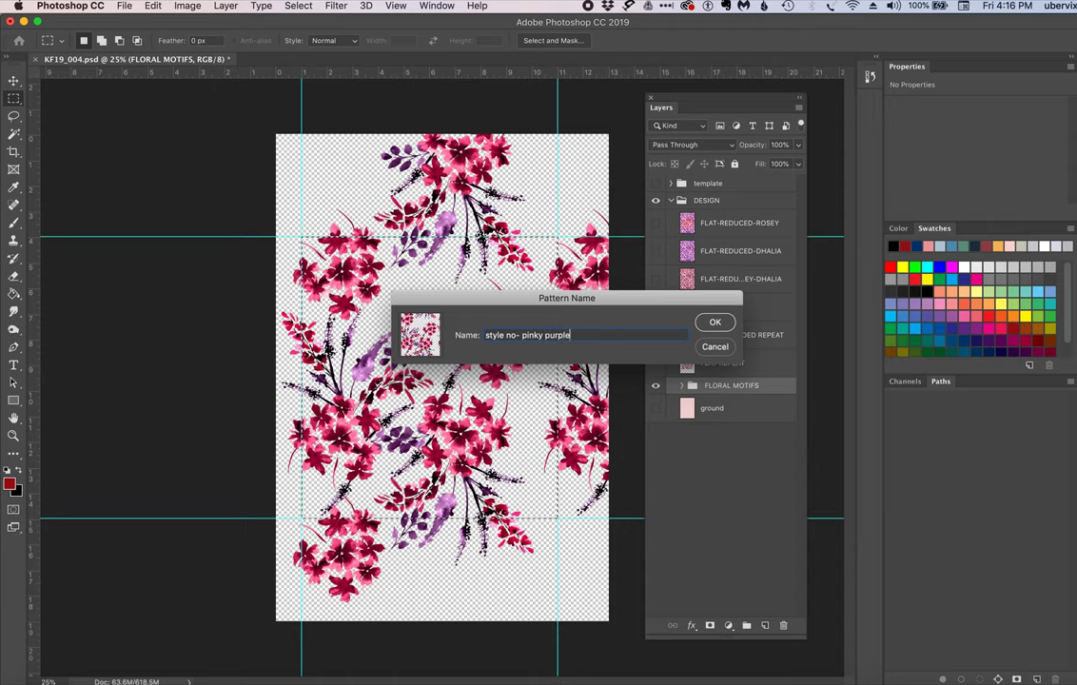
{"action": "left_click", "coordinate": [716, 323]}
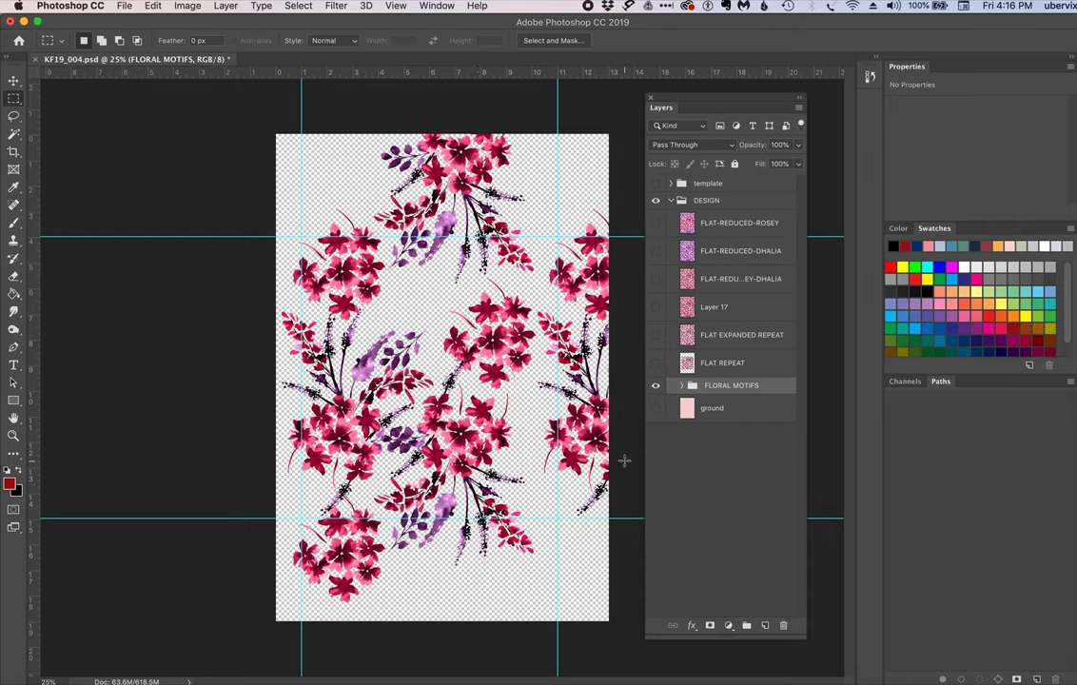
- Add a new empty layer directly above the ground layer and hide the FLORAL MOTIFS group
{"action": "left_click", "coordinate": [747, 417]}
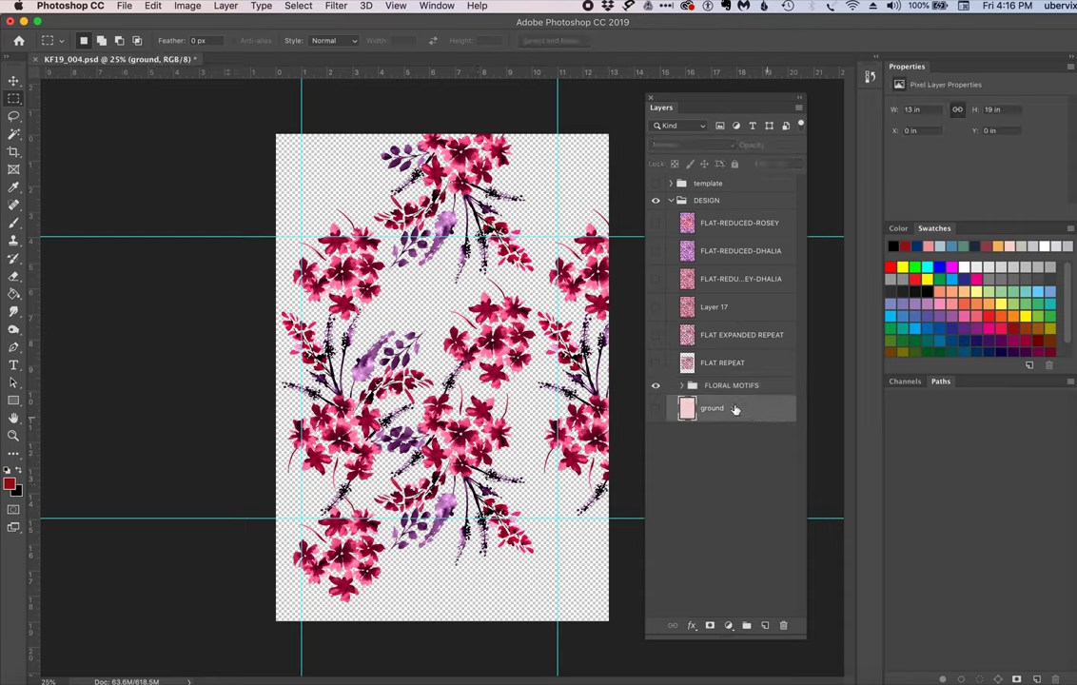
{"action": "left_click", "coordinate": [766, 625]}
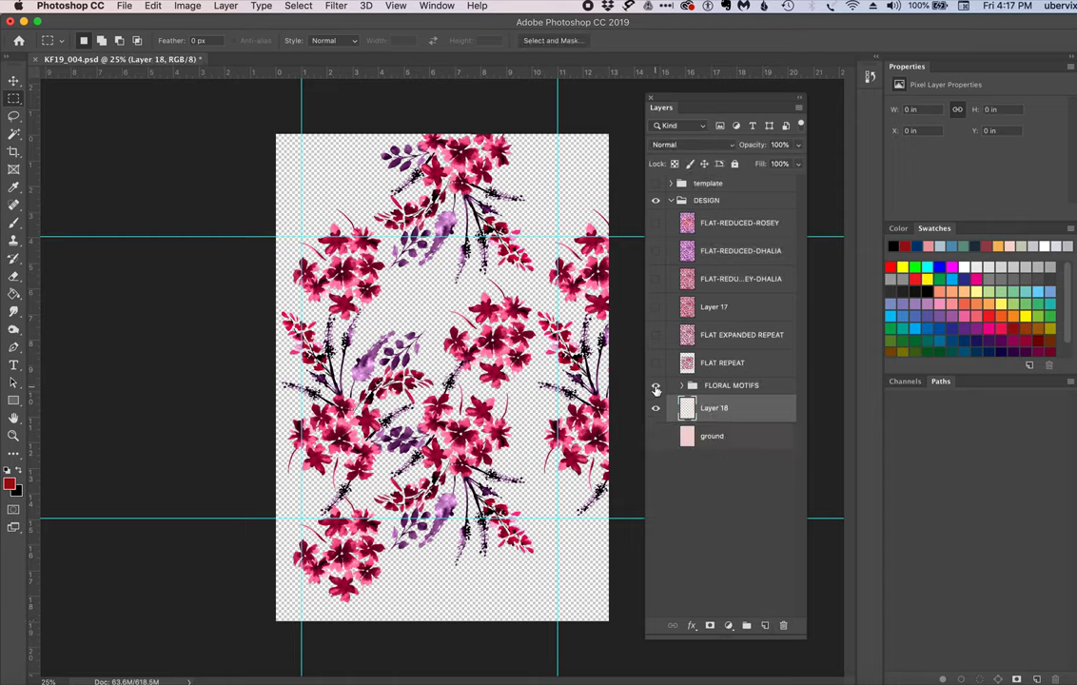
{"action": "left_click", "coordinate": [655, 385]}
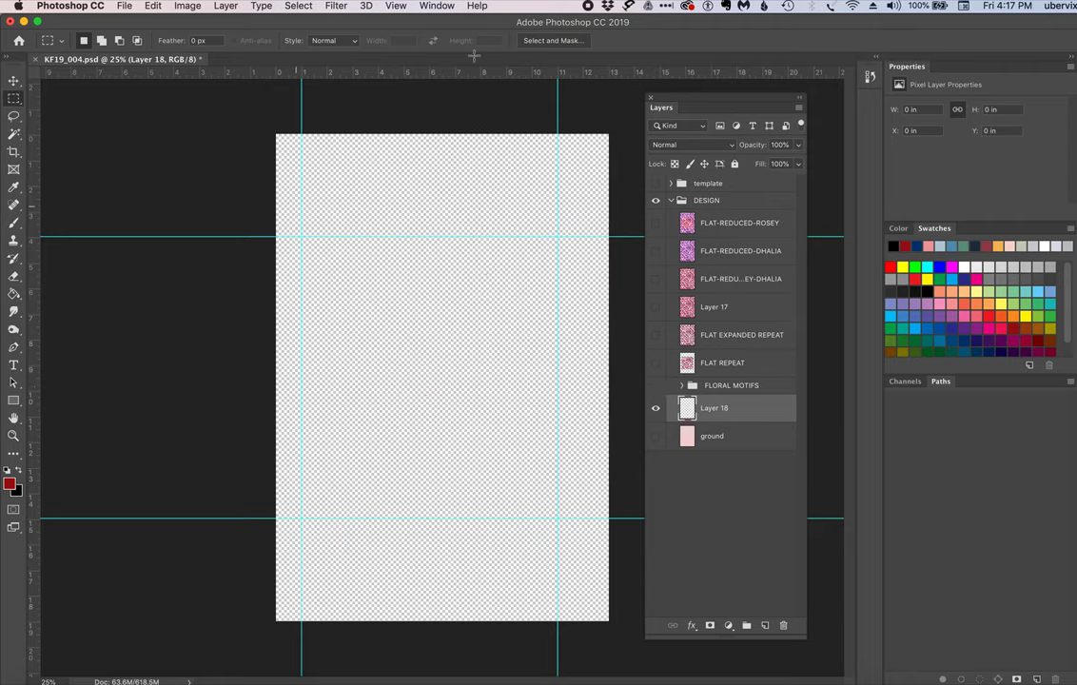
- Fill the new layer with the pink and purple floral pattern using the Paint Bucket set to Pattern
{"action": "left_click", "coordinate": [14, 456]}
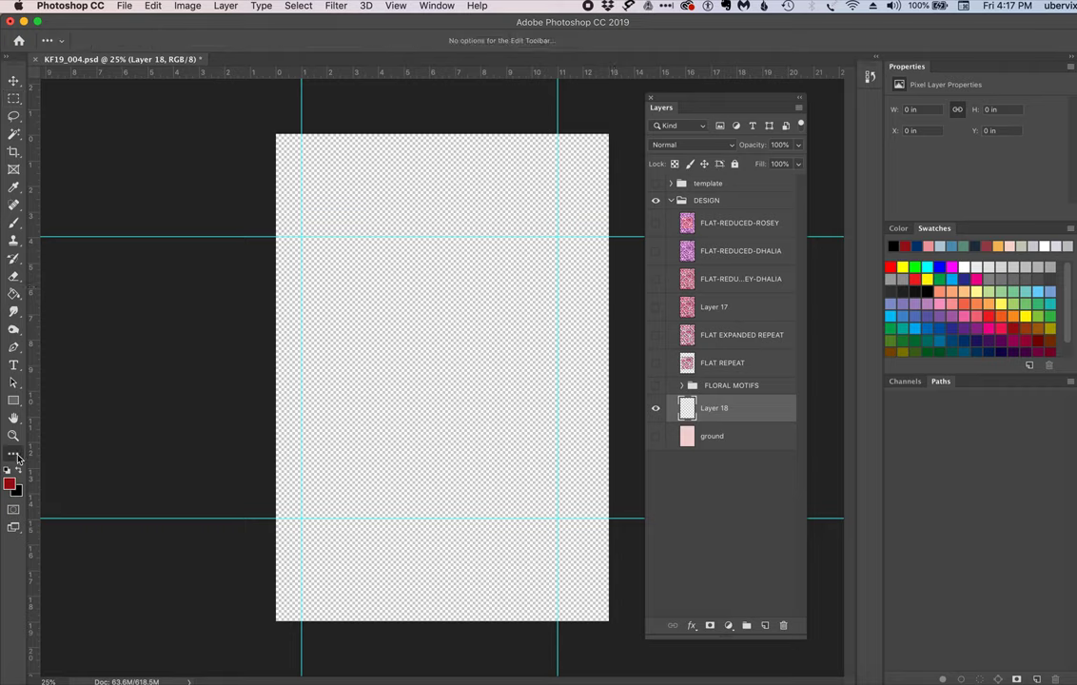
{"action": "left_click", "coordinate": [15, 294]}
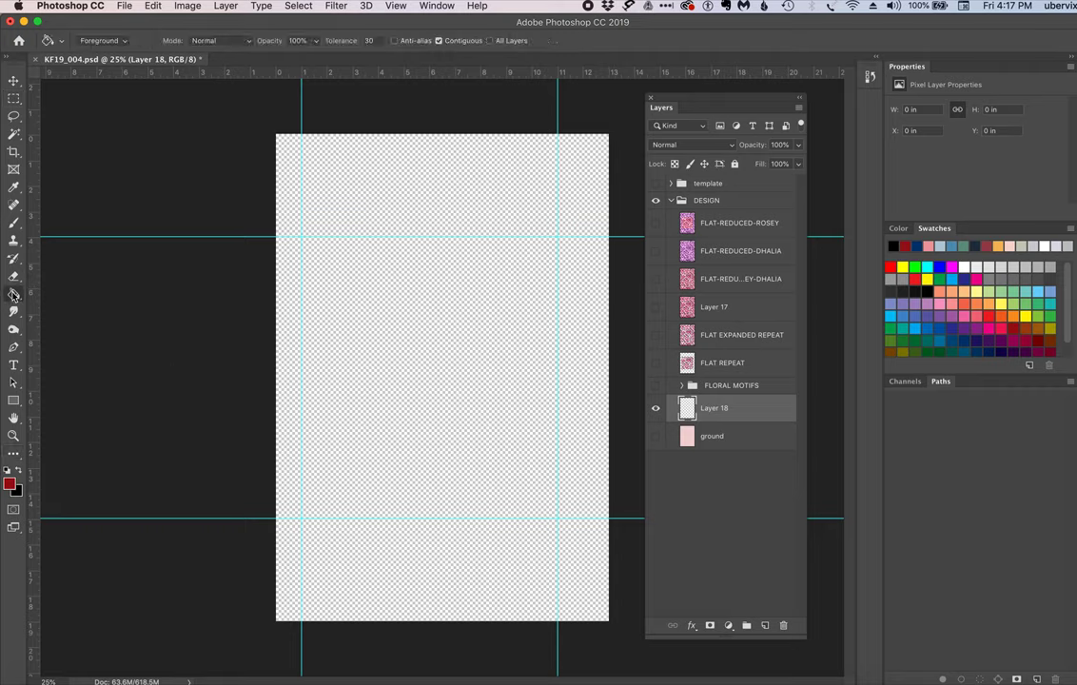
{"action": "left_click", "coordinate": [111, 42]}
{"action": "left_click", "coordinate": [111, 43]}
{"action": "left_click", "coordinate": [110, 43]}
{"action": "left_click", "coordinate": [97, 51]}
{"action": "left_click", "coordinate": [156, 42]}
{"action": "scroll", "coordinate": [176, 109], "scroll_direction": "down", "scroll_amount": 5}
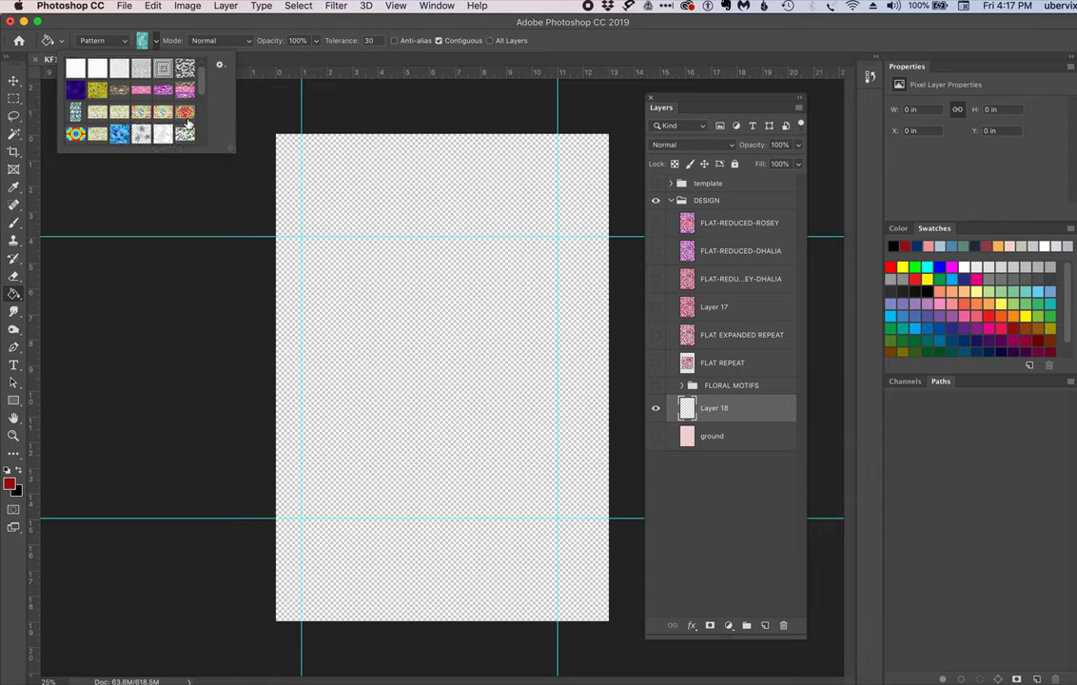
{"action": "left_click", "coordinate": [144, 138]}
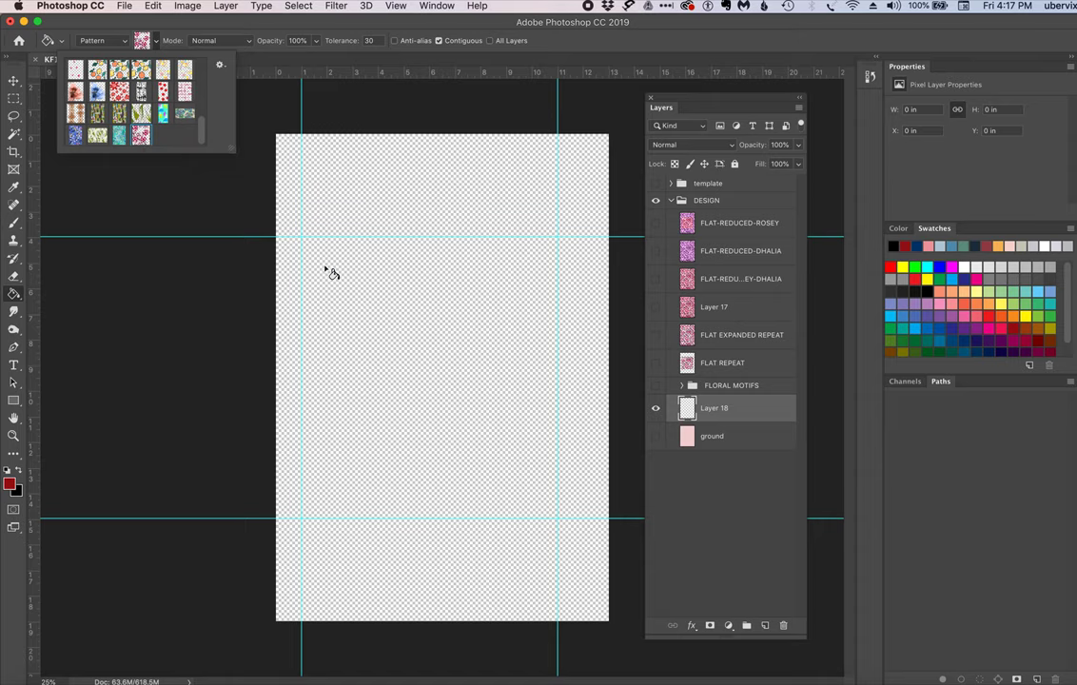
{"action": "left_click", "coordinate": [371, 322]}
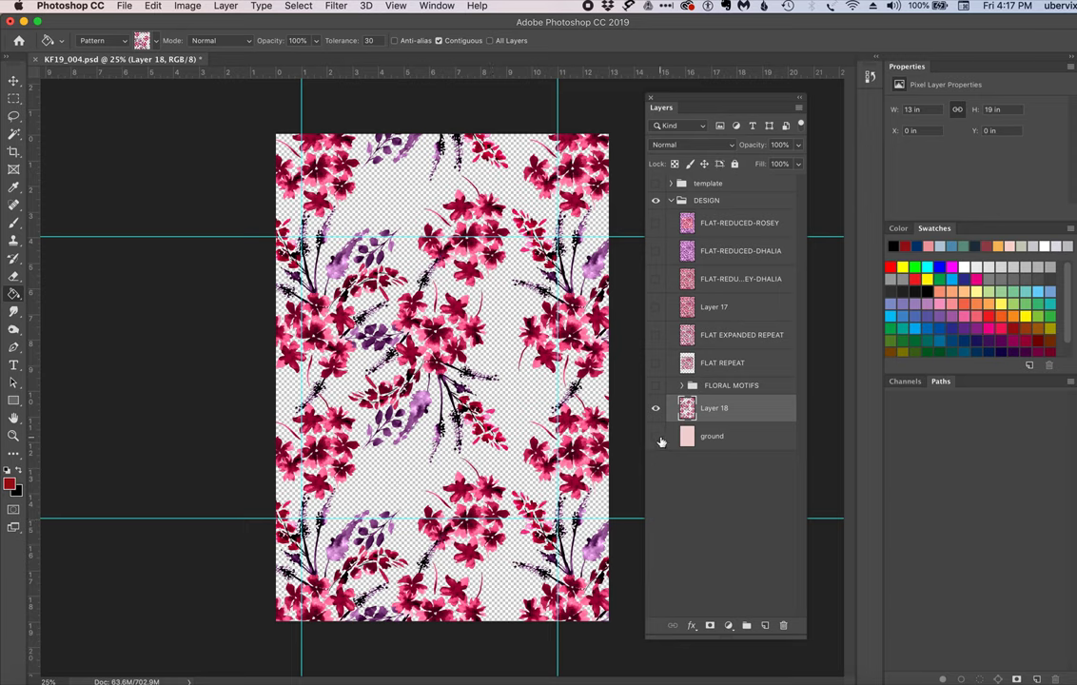
- Show the ground layer behind the pattern and rename the pattern-filled layer "flat repeated pattern"
{"action": "left_click", "coordinate": [655, 435]}
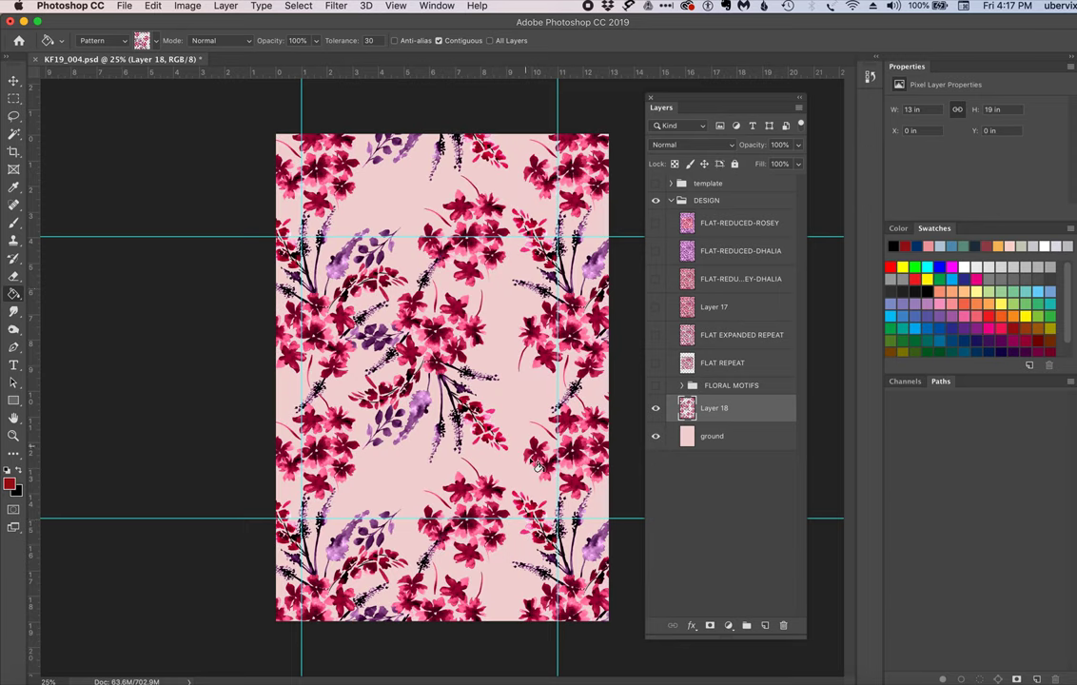
{"action": "double_click", "coordinate": [716, 408]}
{"action": "type", "text": "flat repeated pattern"}
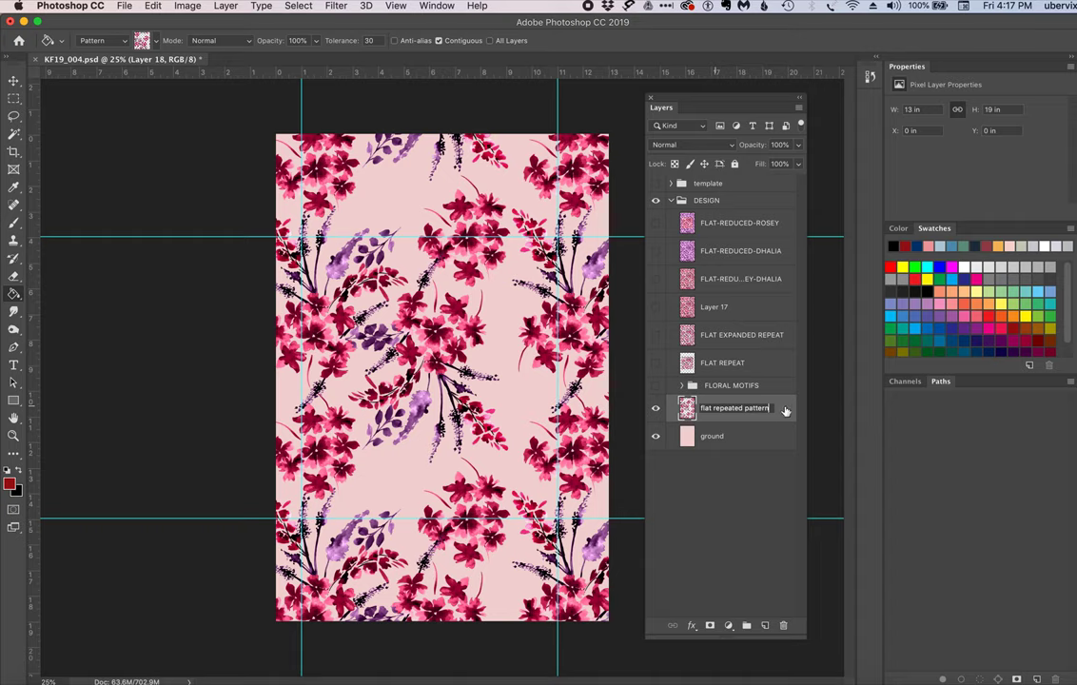
{"action": "key", "text": "Return"}
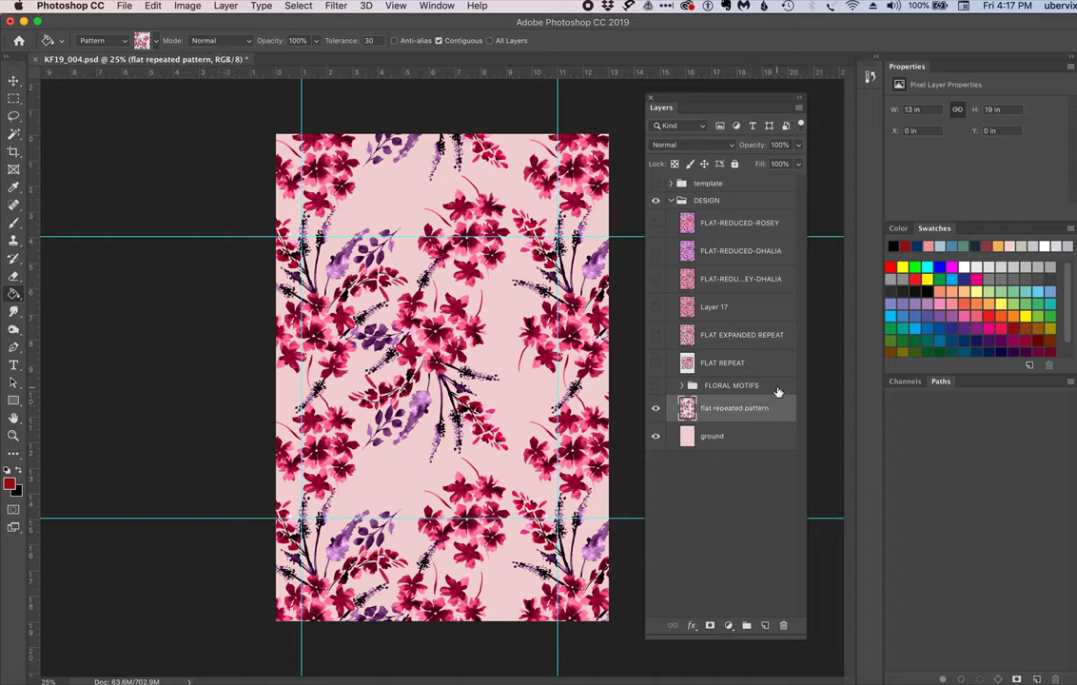
- Move the FLORAL MOTIFS group beneath the flat repeated pattern layer and put both, together with the ground layer, in a new group
{"action": "left_click_drag", "start_coordinate": [714, 386], "coordinate": [773, 424]}
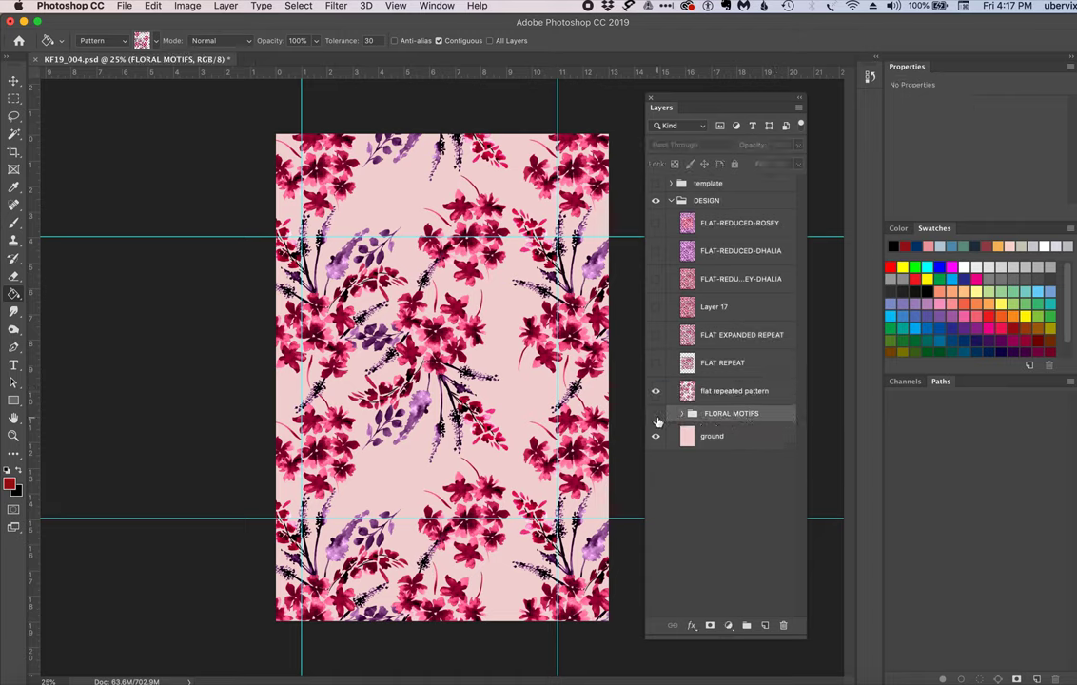
{"action": "left_click", "coordinate": [755, 393]}
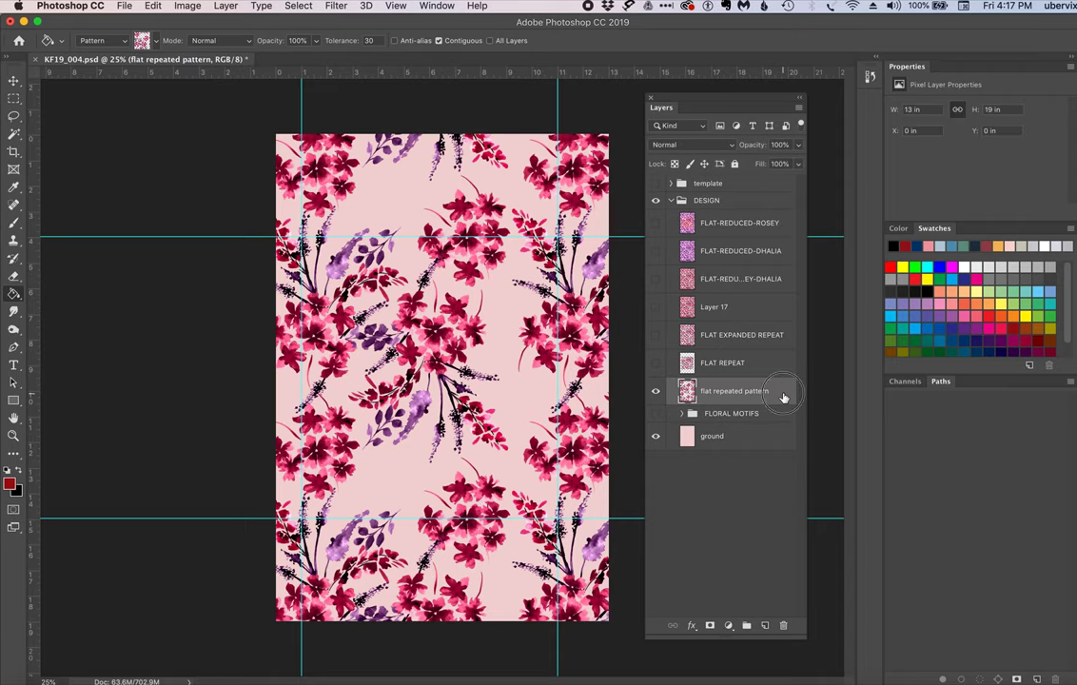
{"action": "left_click", "coordinate": [752, 443], "text": "shift"}
{"action": "left_click_drag", "start_coordinate": [753, 444], "coordinate": [746, 625]}
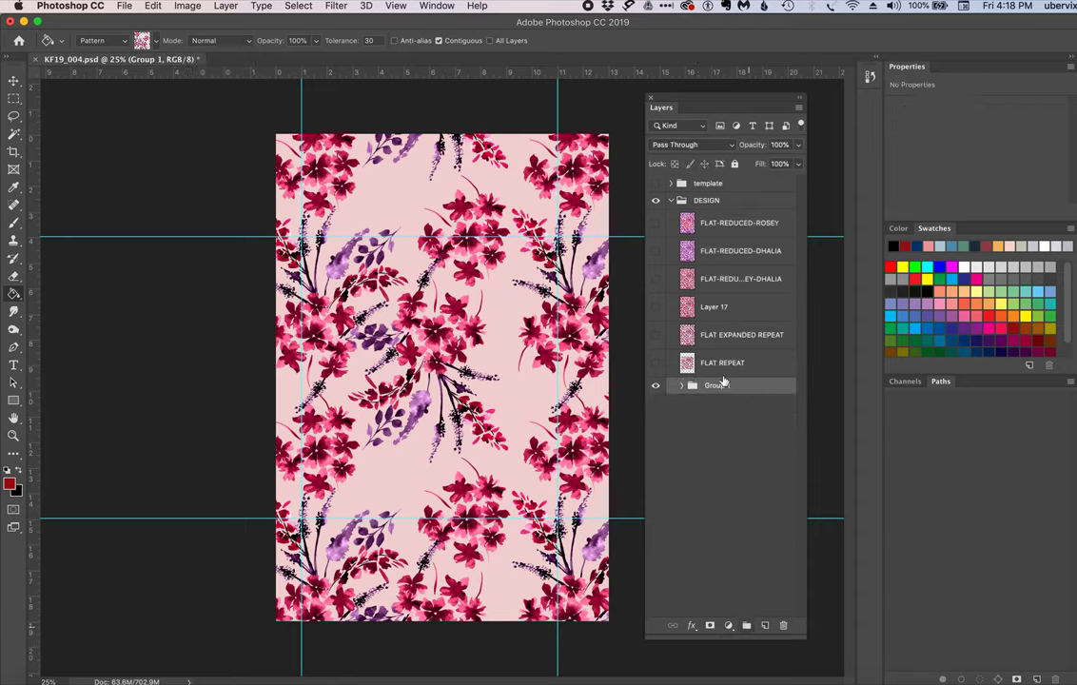
- Rename the new group "pale pink colorway"
{"action": "double_click", "coordinate": [715, 386]}
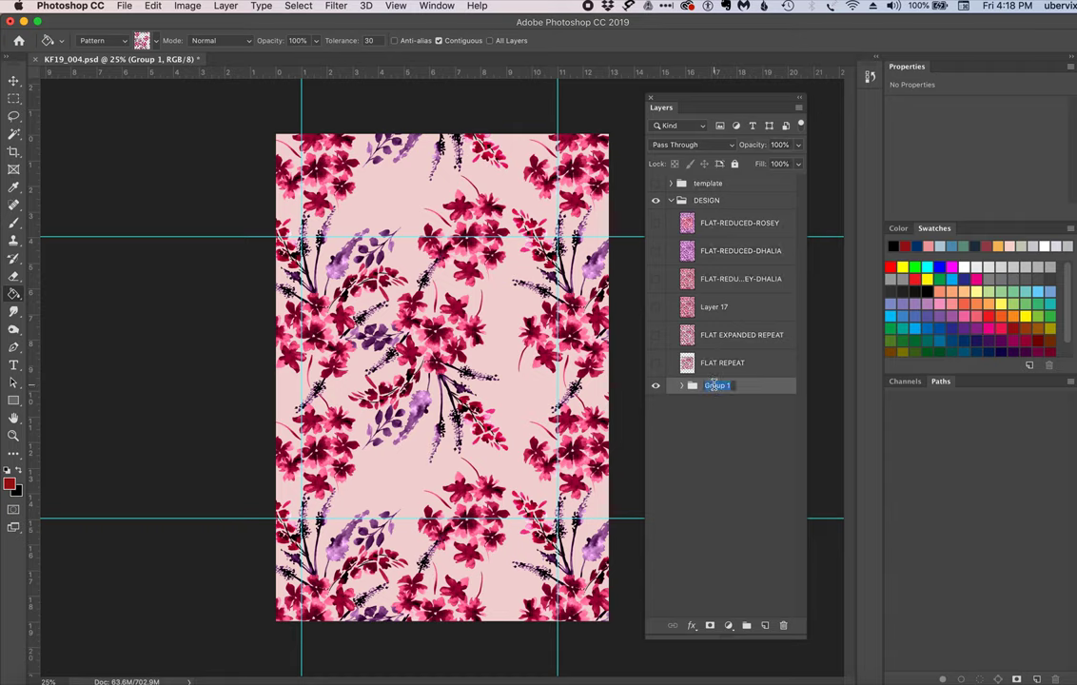
{"action": "type", "text": "pale pink colorway"}
{"action": "key", "text": "Return"}
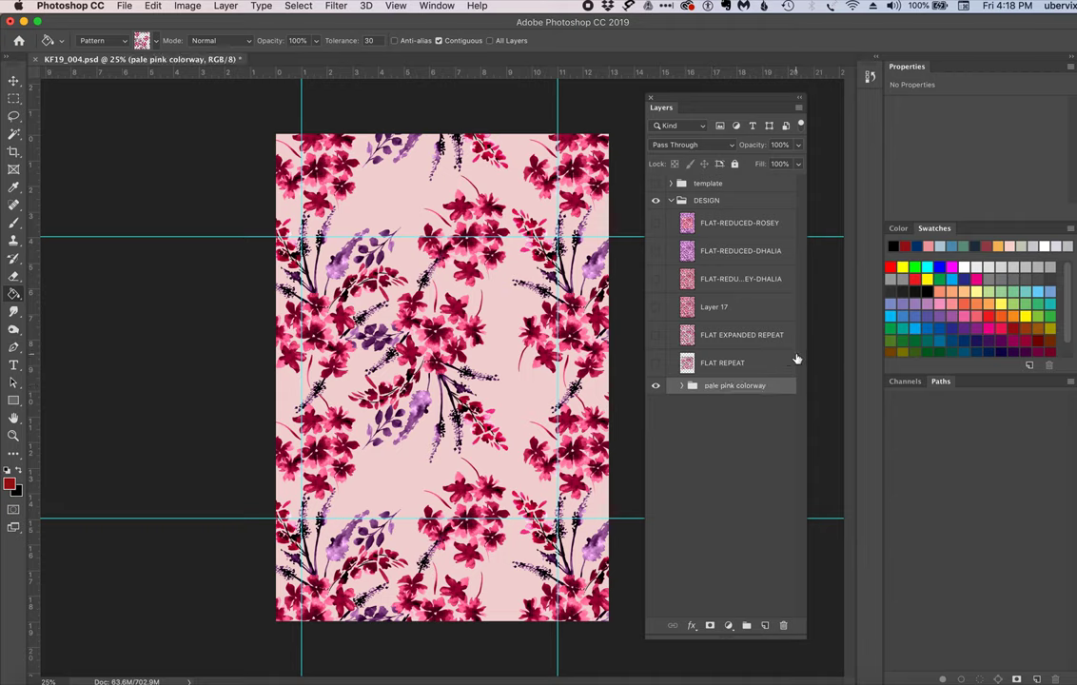
- Delete the six unused hidden layers from FLAT-REDUCED-ROSEY through FLAT REPEAT in the DESIGN group, keeping the template group hidden
{"action": "left_click", "coordinate": [713, 234]}
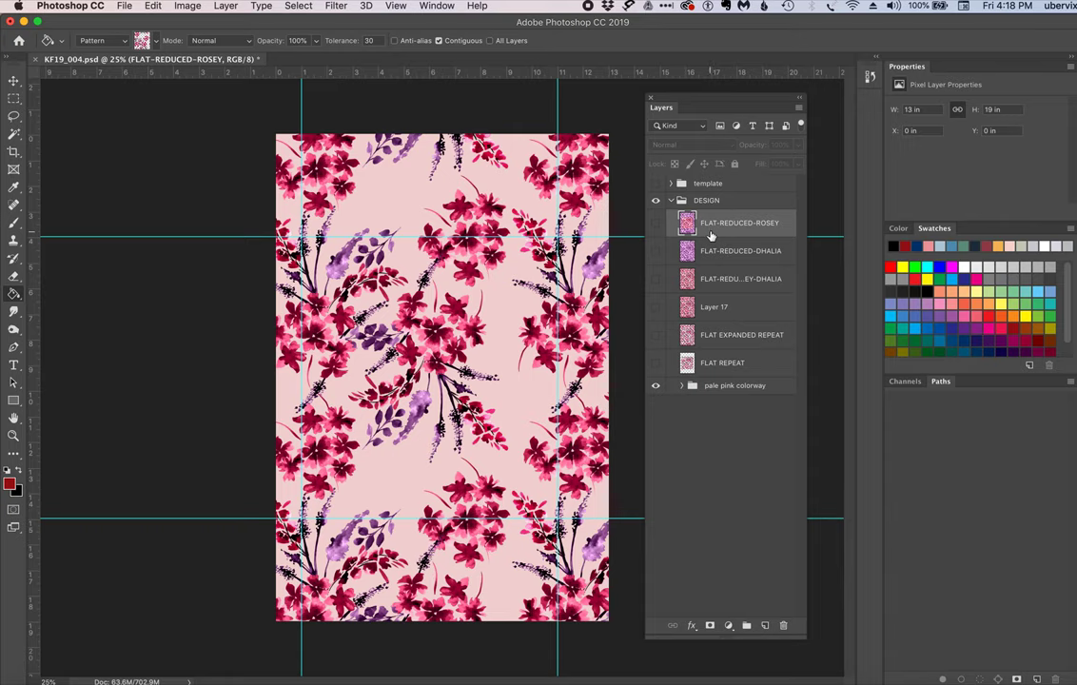
{"action": "left_click", "coordinate": [752, 369], "text": "shift"}
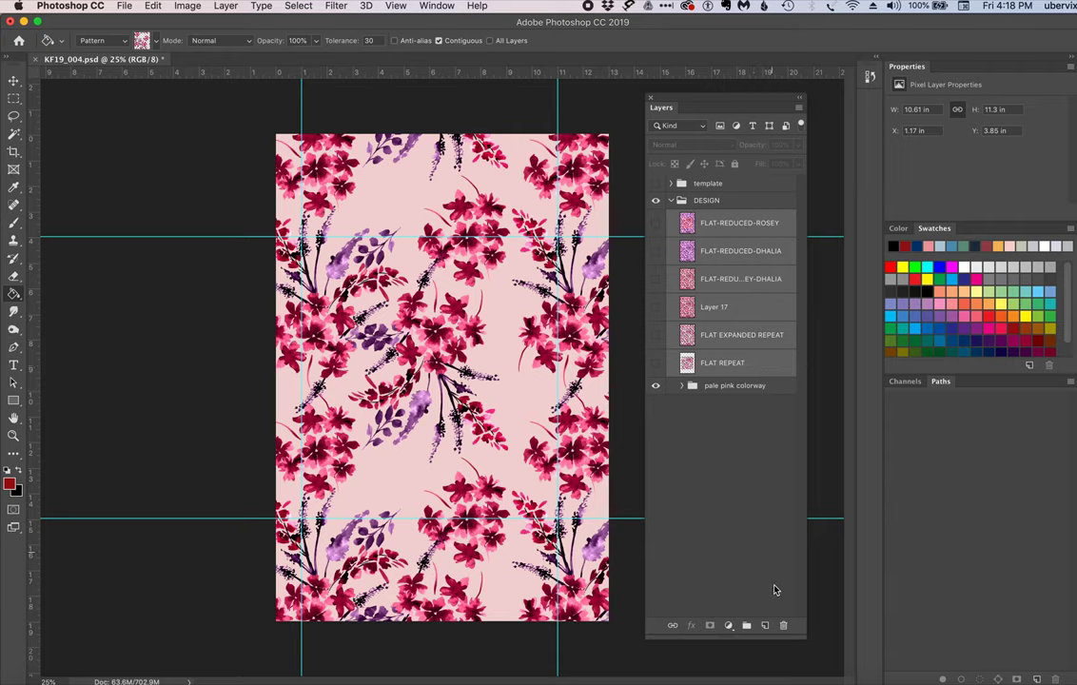
{"action": "left_click", "coordinate": [785, 626]}
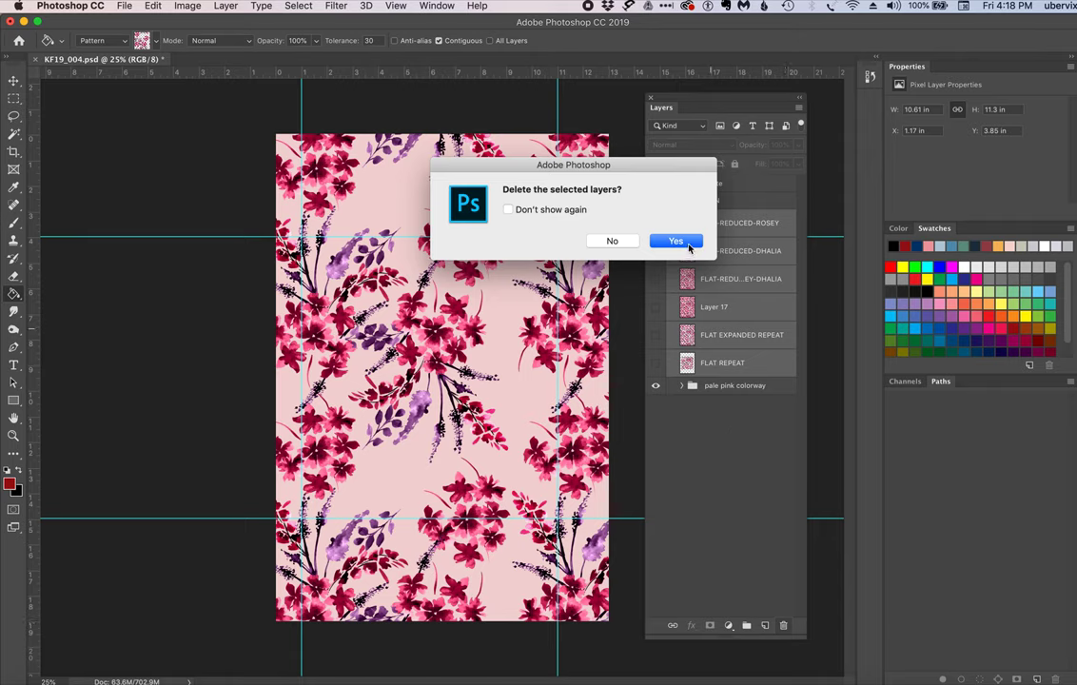
{"action": "left_click", "coordinate": [688, 244]}
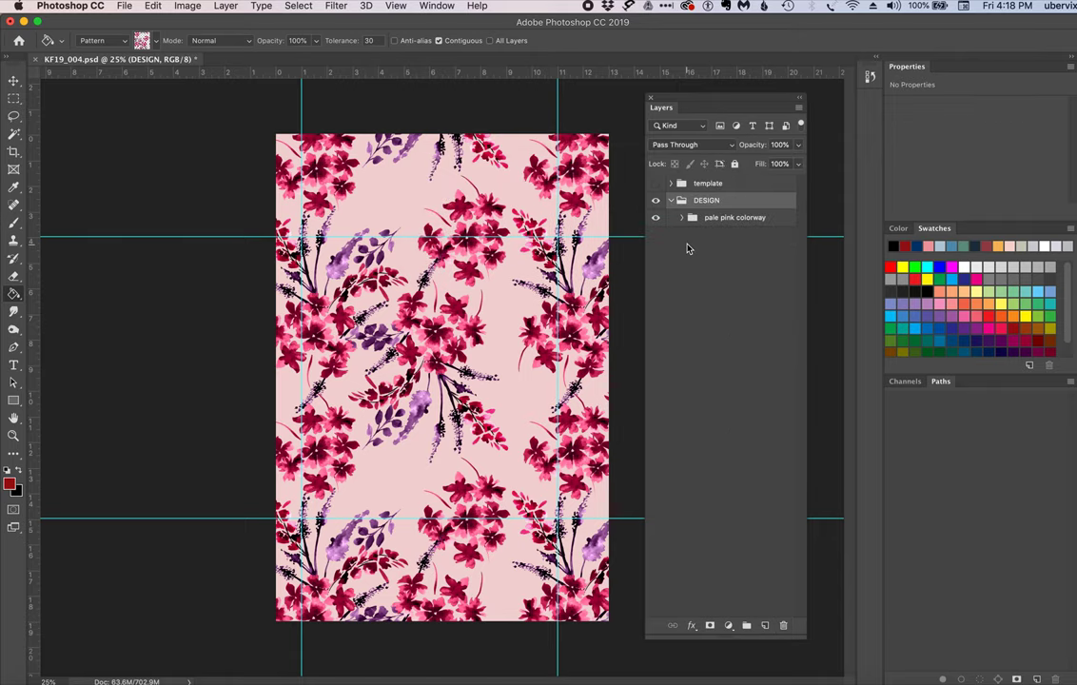
{"action": "left_click", "coordinate": [654, 184]}
{"action": "left_click", "coordinate": [655, 184]}
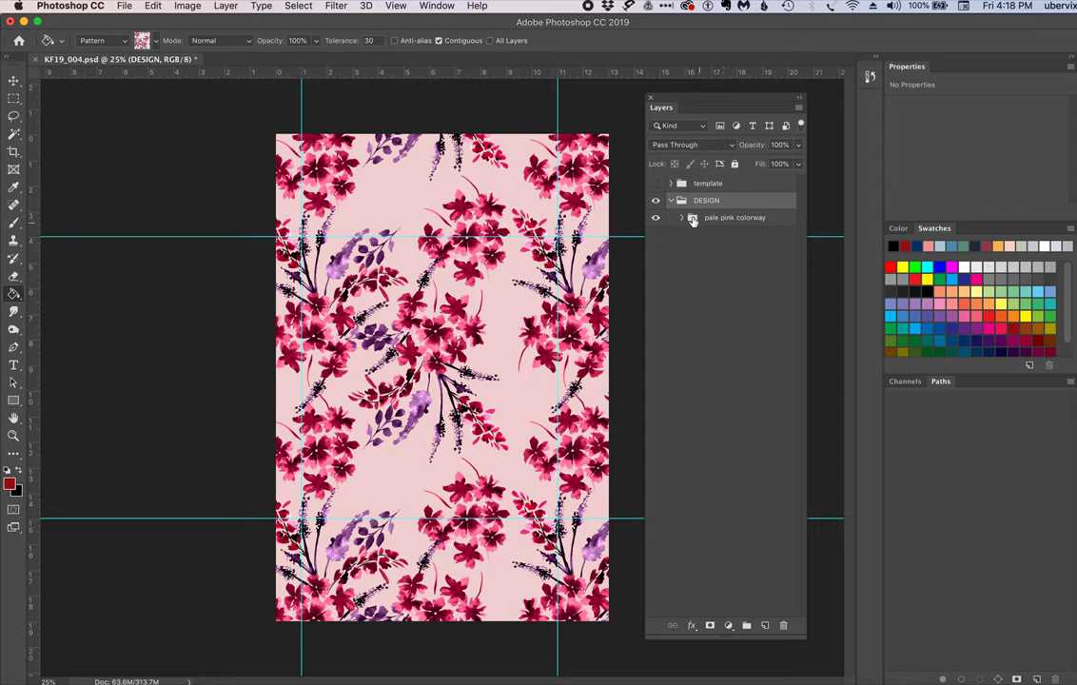
- Duplicate the pale pink colorway group and hide the original group
{"action": "left_click", "coordinate": [773, 222]}
{"action": "left_click_drag", "start_coordinate": [774, 222], "coordinate": [765, 625]}
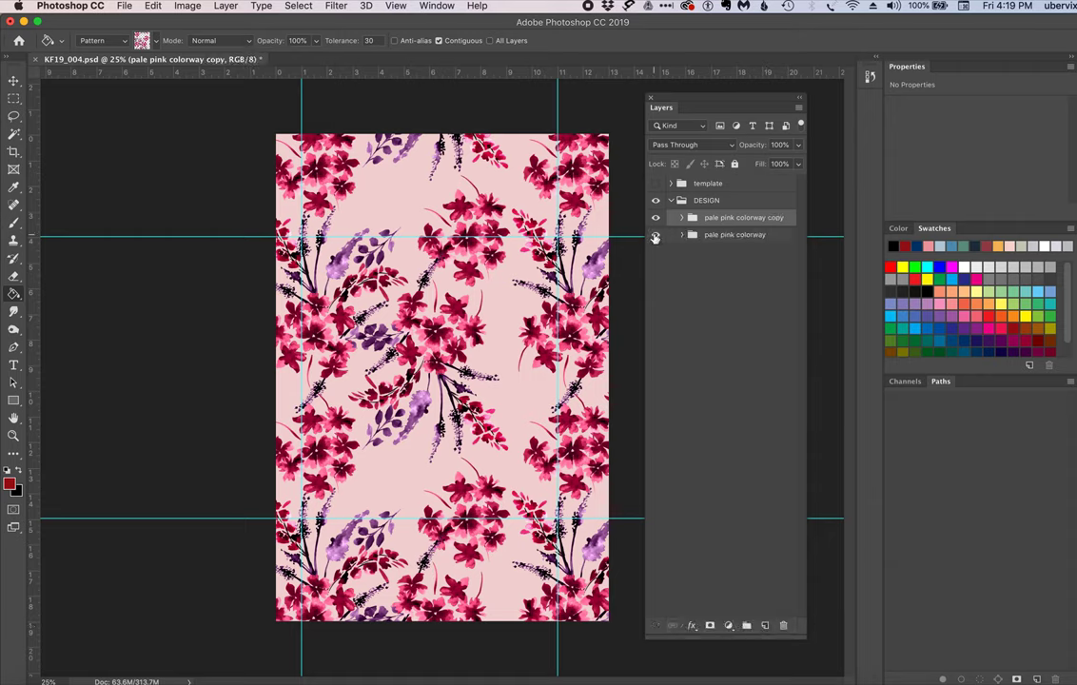
{"action": "left_click", "coordinate": [786, 236]}
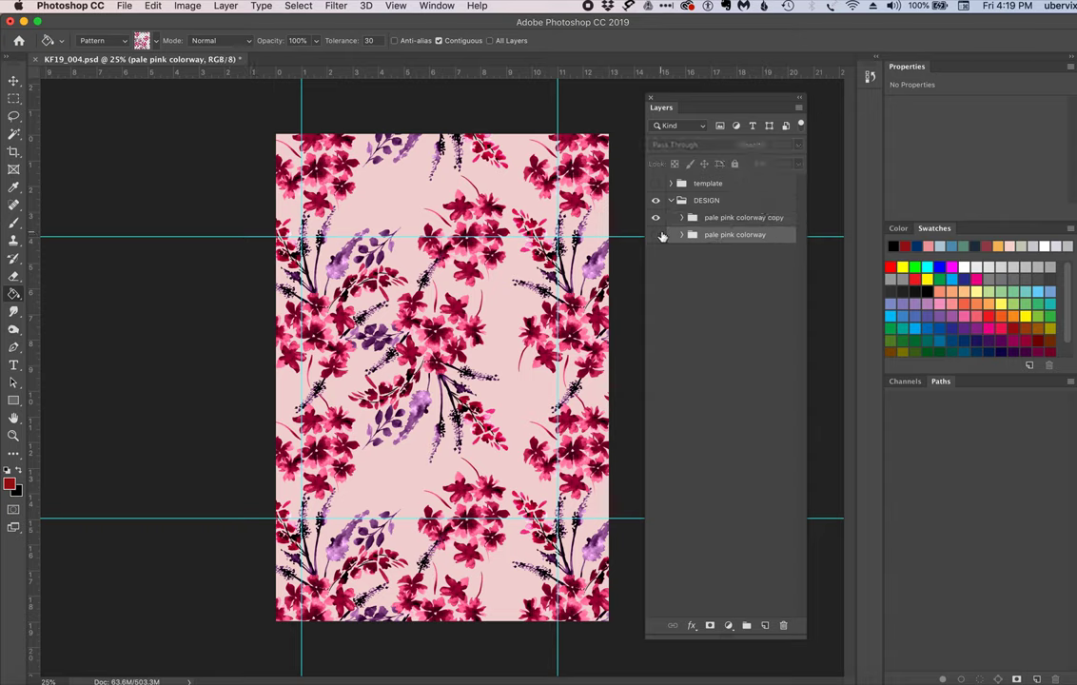
- Rename the duplicated colorway group "purple colorway"
{"action": "left_click", "coordinate": [724, 218]}
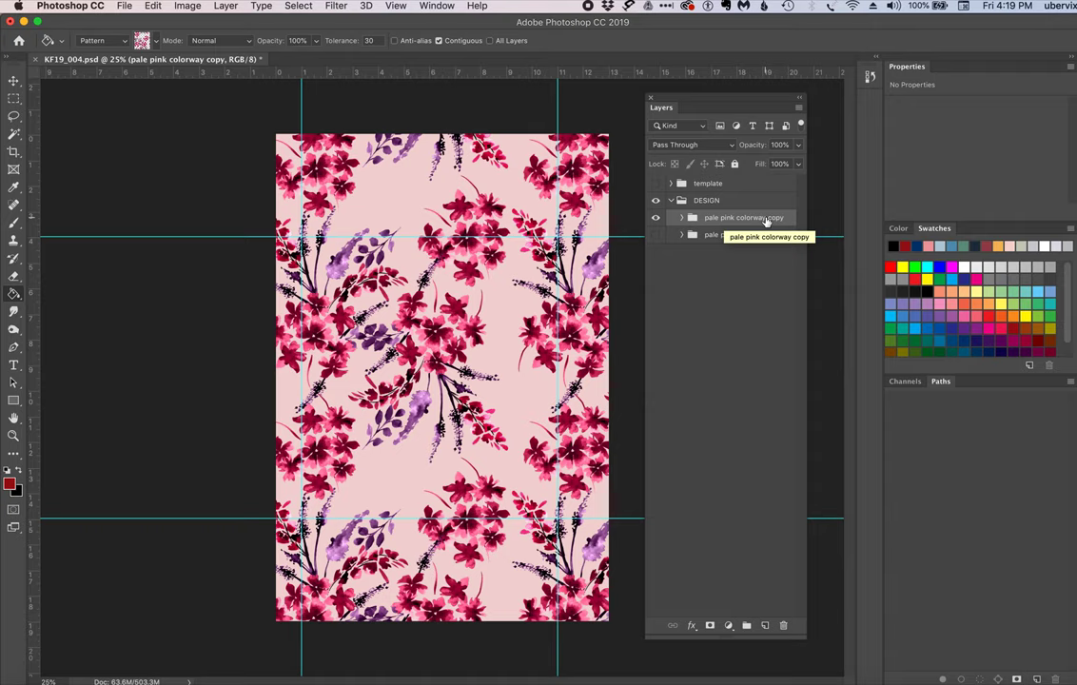
{"action": "double_click", "coordinate": [747, 217]}
{"action": "left_click", "coordinate": [736, 217]}
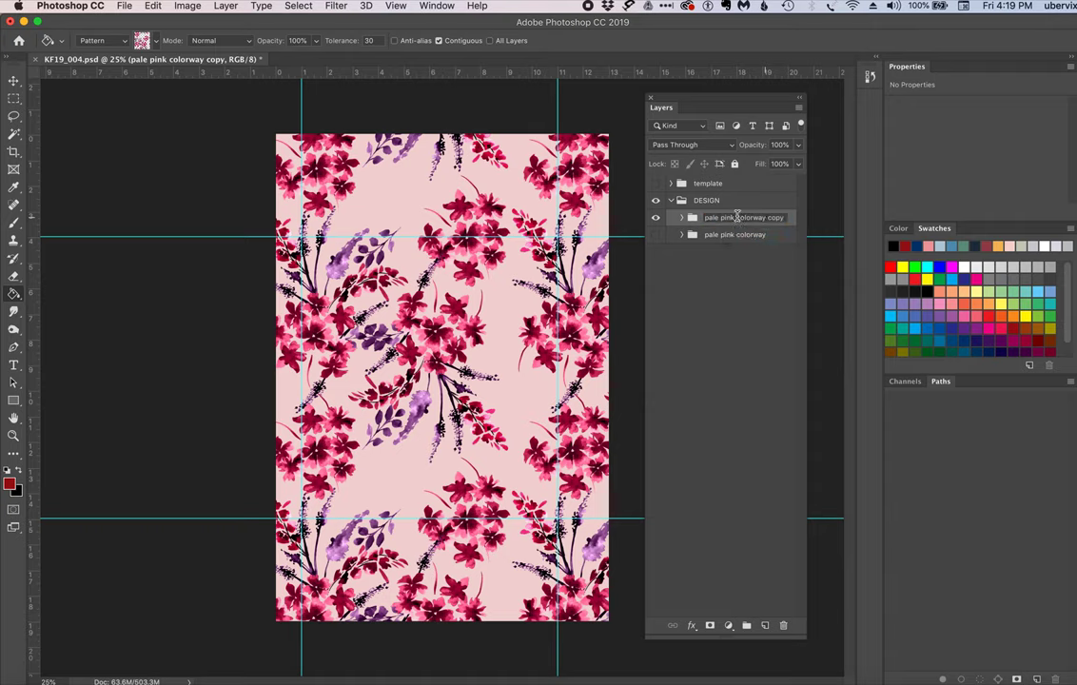
{"action": "left_click_drag", "start_coordinate": [737, 217], "coordinate": [708, 218]}
{"action": "type", "text": "purple"}
{"action": "double_click", "coordinate": [769, 217]}
{"action": "key", "text": "BackSpace"}
{"action": "key", "text": "Return"}
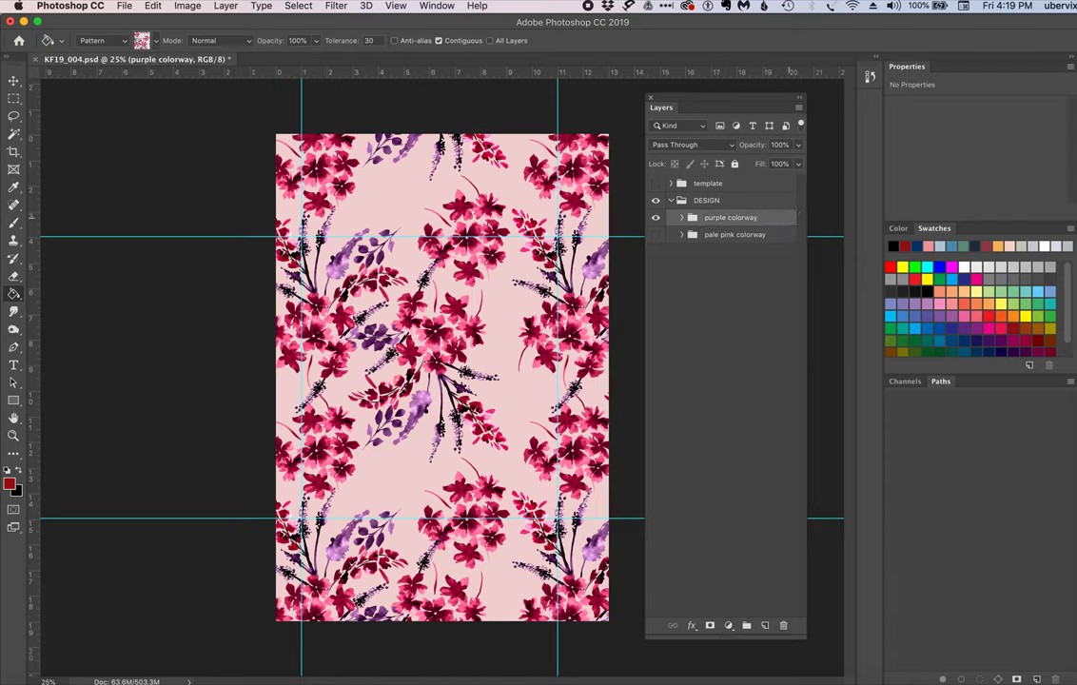
- Fill the ground layer of the purple colorway group with a medium violet swatch using the Paint Bucket set to Foreground
{"action": "left_click", "coordinate": [682, 217]}
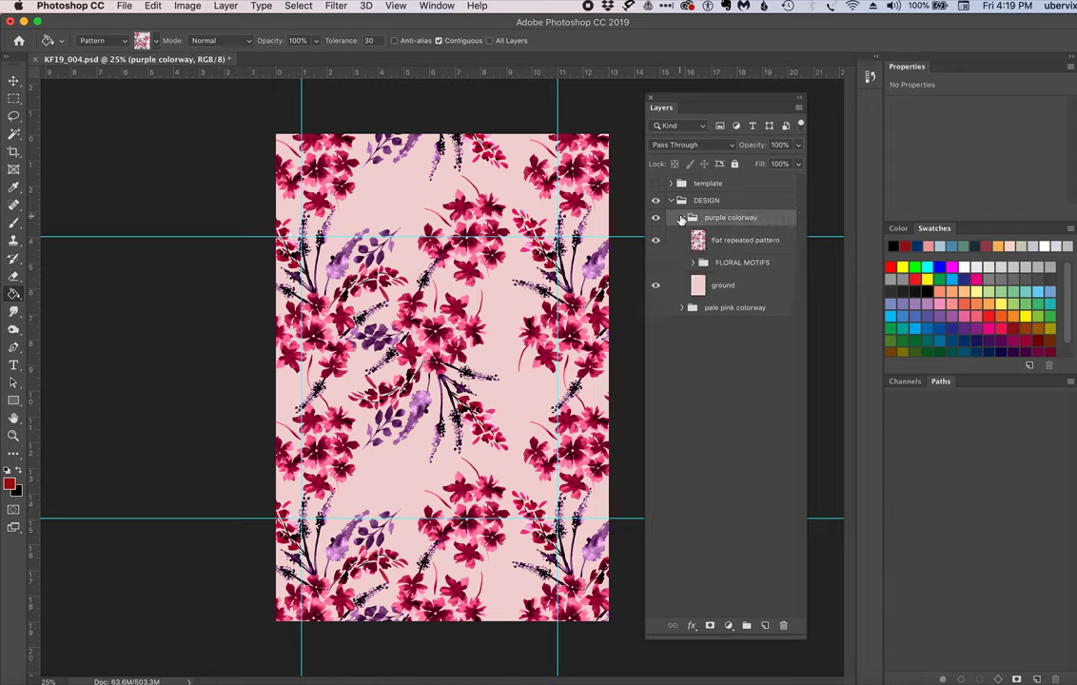
{"action": "left_click", "coordinate": [745, 292]}
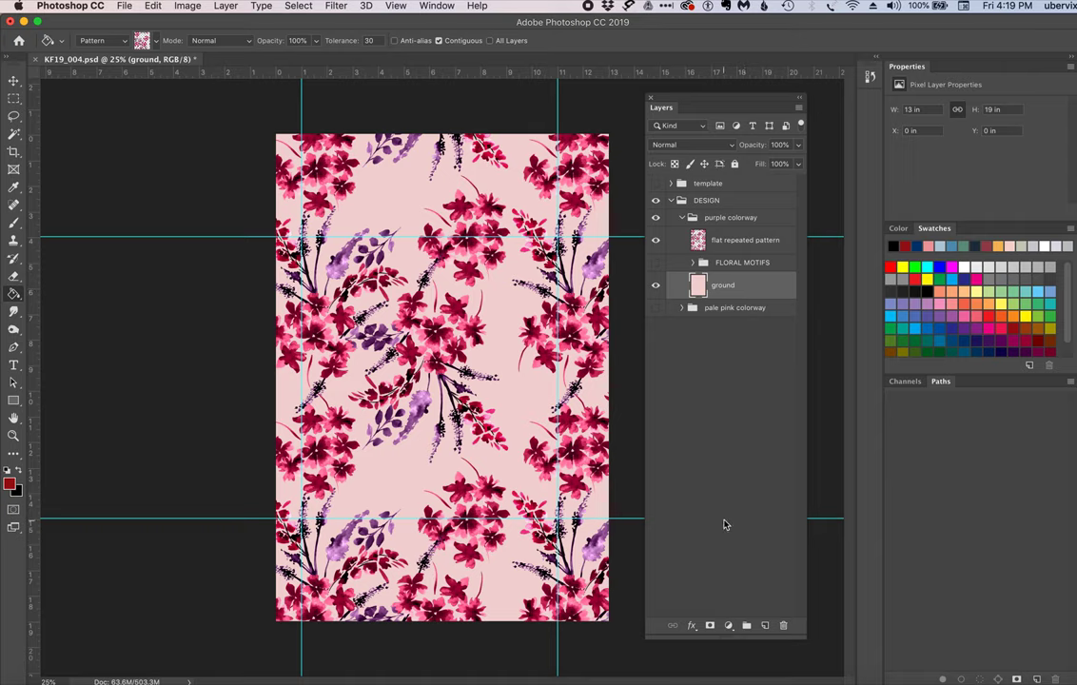
{"action": "left_click", "coordinate": [905, 303]}
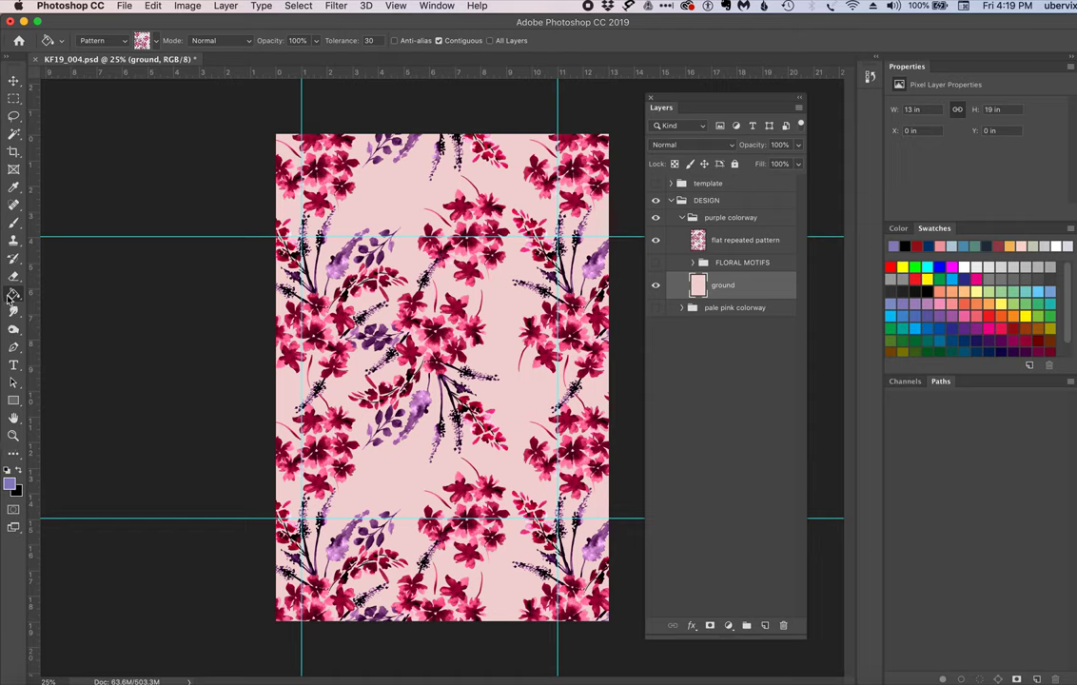
{"action": "left_click", "coordinate": [103, 40]}
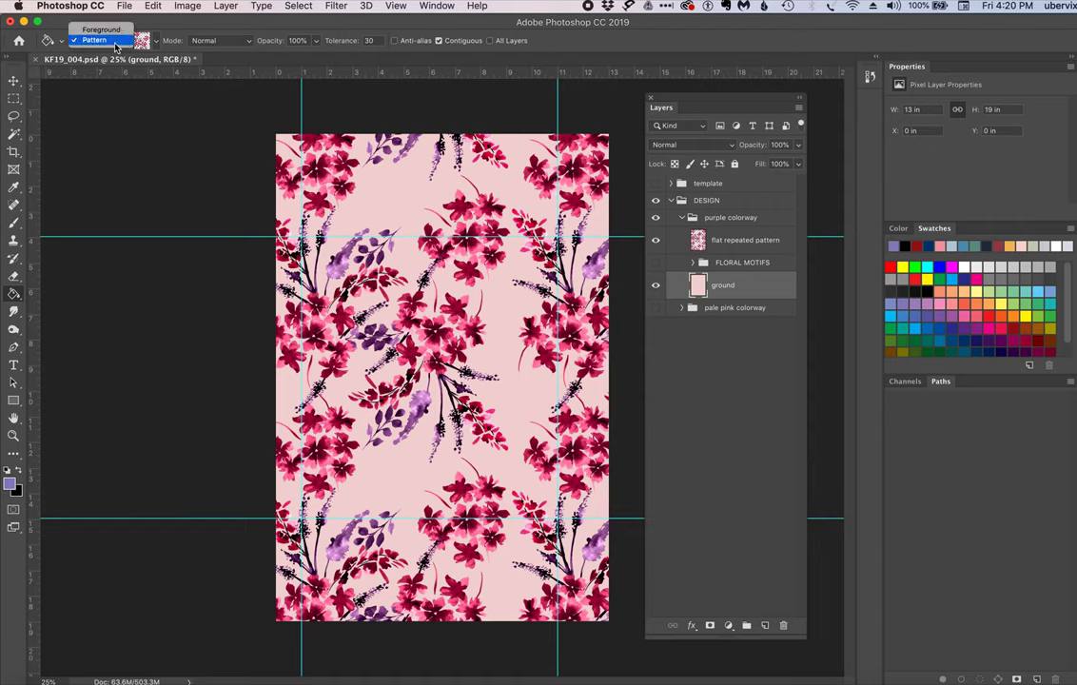
{"action": "left_click", "coordinate": [102, 29]}
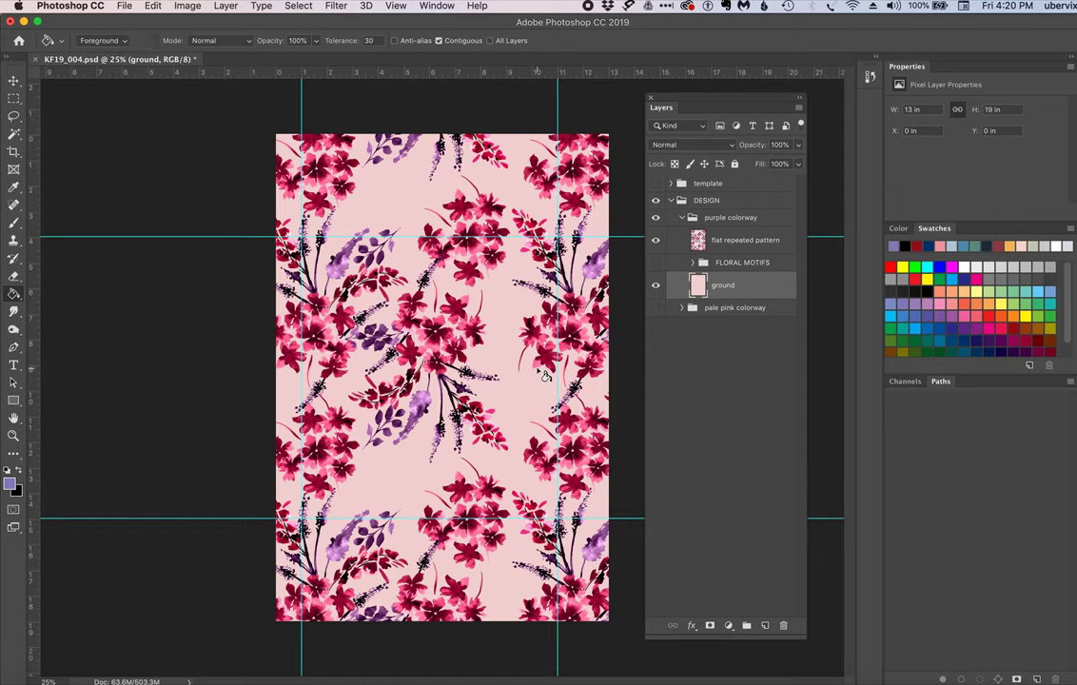
{"action": "left_click", "coordinate": [404, 205]}
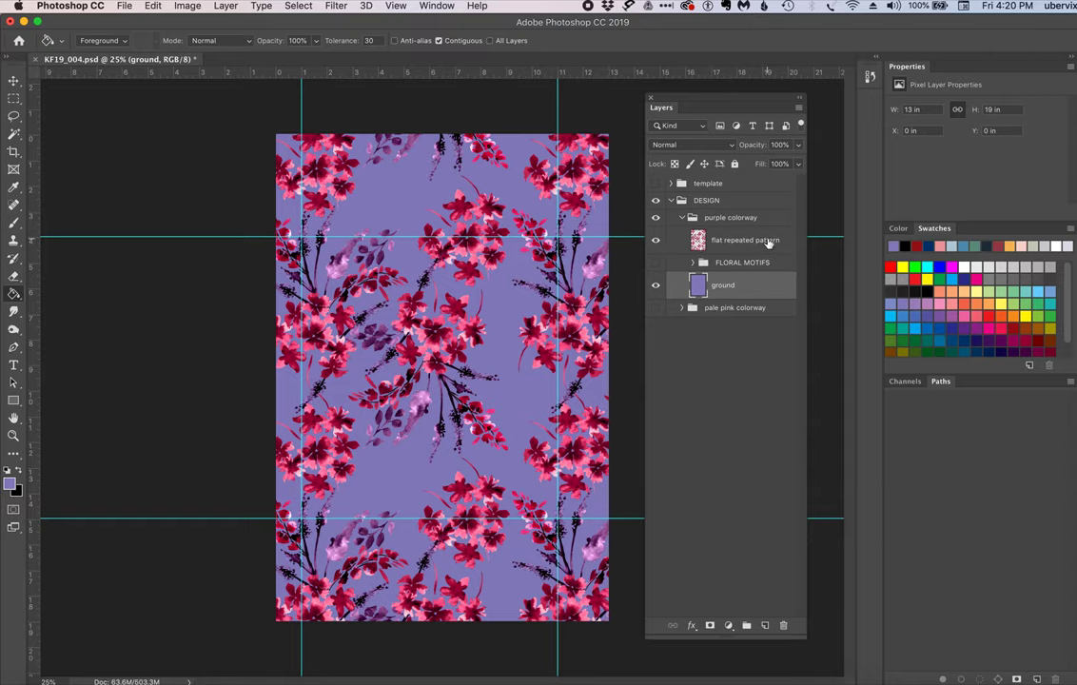
- Hide the flat repeated pattern layer and show the FLORAL MOTIFS group in the purple colorway group
{"action": "left_click", "coordinate": [655, 242]}
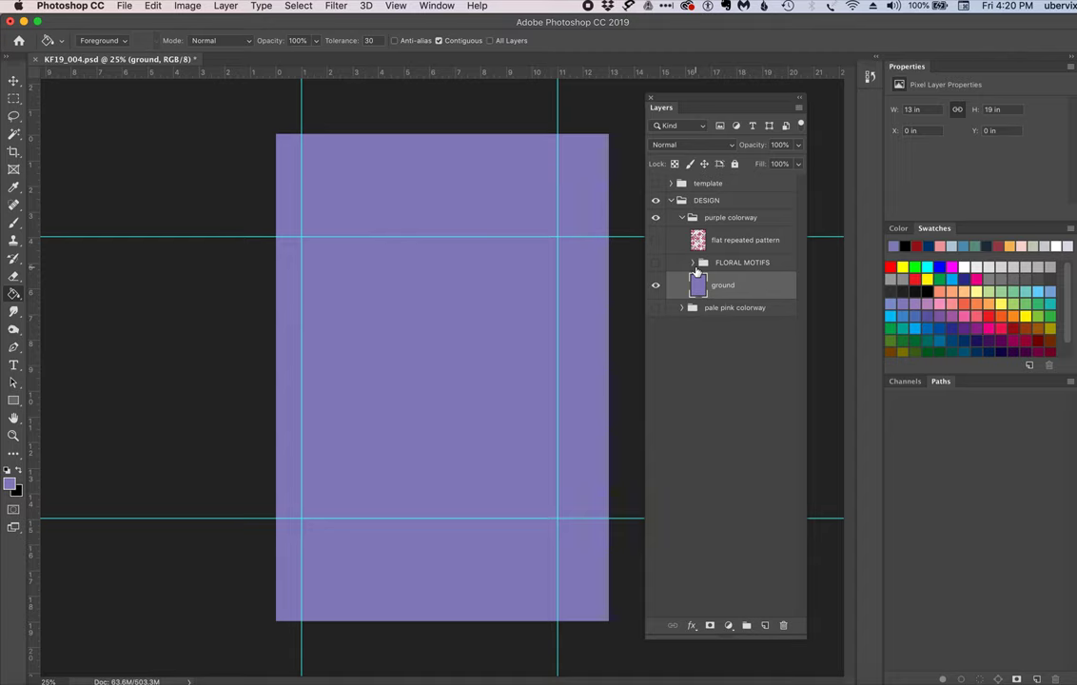
{"action": "left_click", "coordinate": [692, 264]}
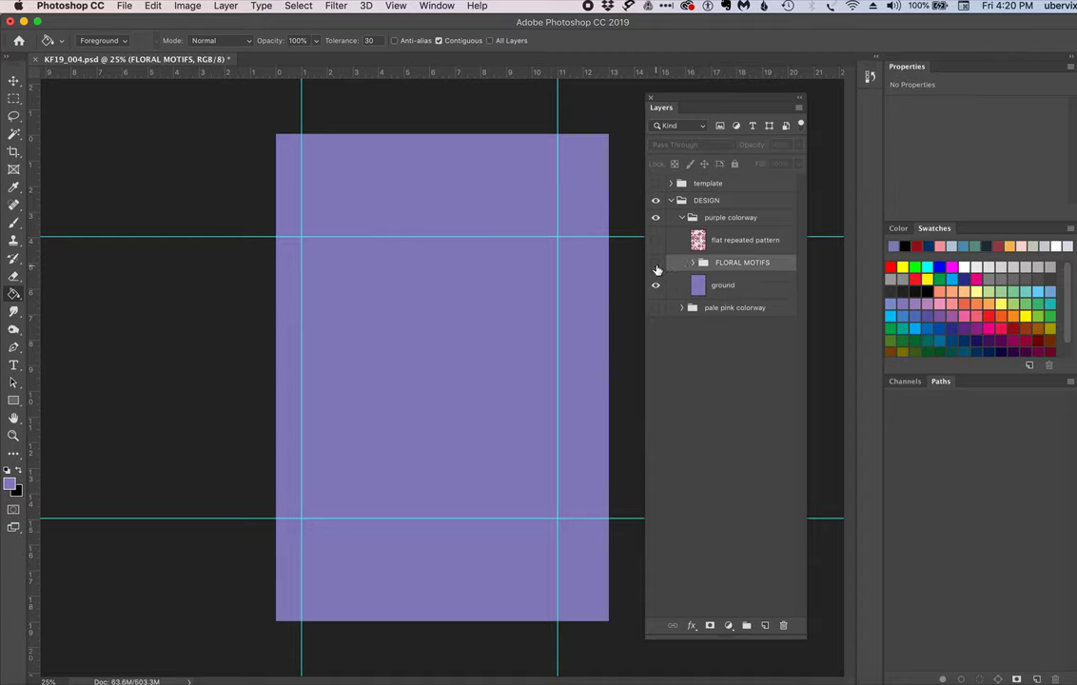
{"action": "left_click", "coordinate": [655, 263]}
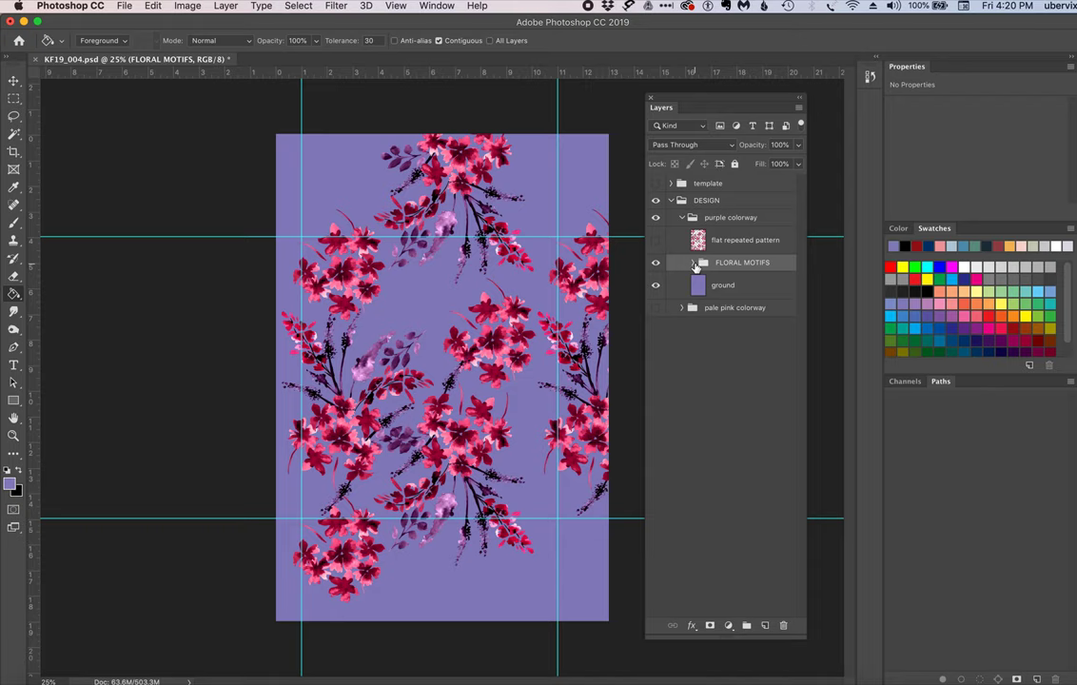
- Open the contents of the bouquet 3 smart object from the FLORAL MOTIFS group for editing
{"action": "left_click", "coordinate": [694, 263]}
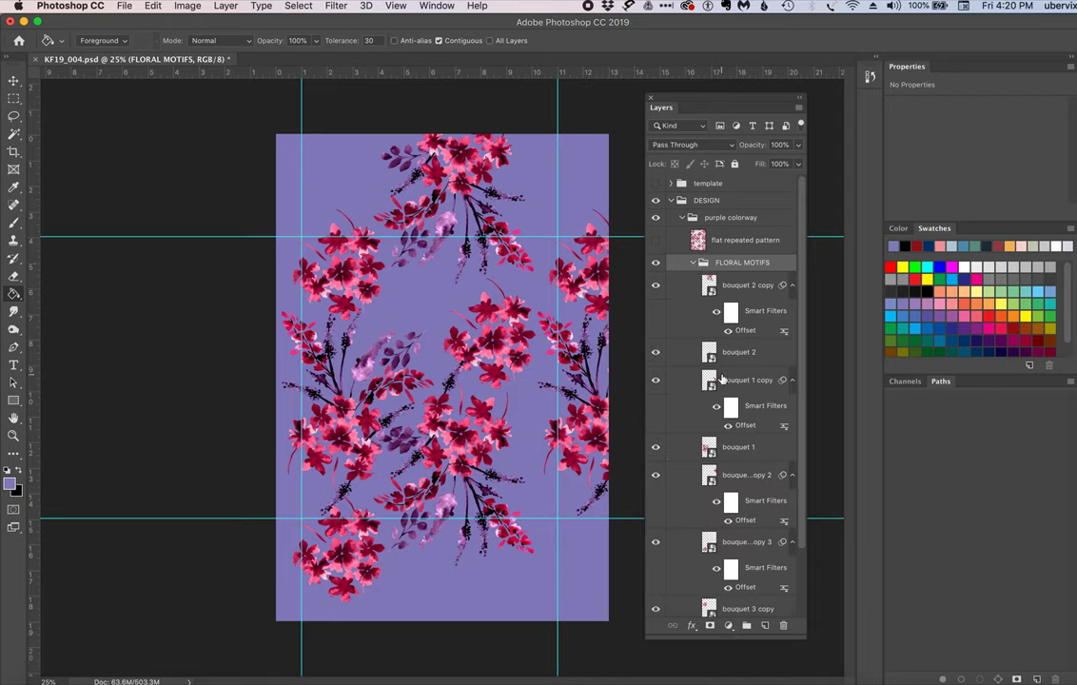
{"action": "scroll", "coordinate": [721, 380], "scroll_direction": "down", "scroll_amount": 4}
{"action": "scroll", "coordinate": [721, 379], "scroll_direction": "up", "scroll_amount": 4}
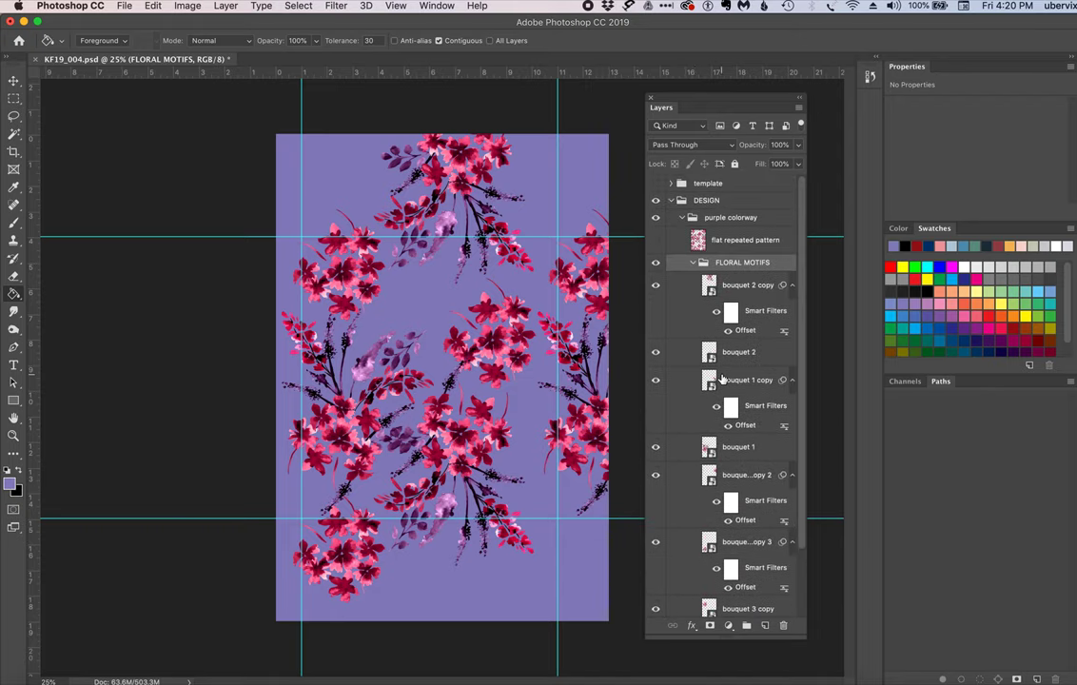
{"action": "scroll", "coordinate": [721, 379], "scroll_direction": "down", "scroll_amount": 1}
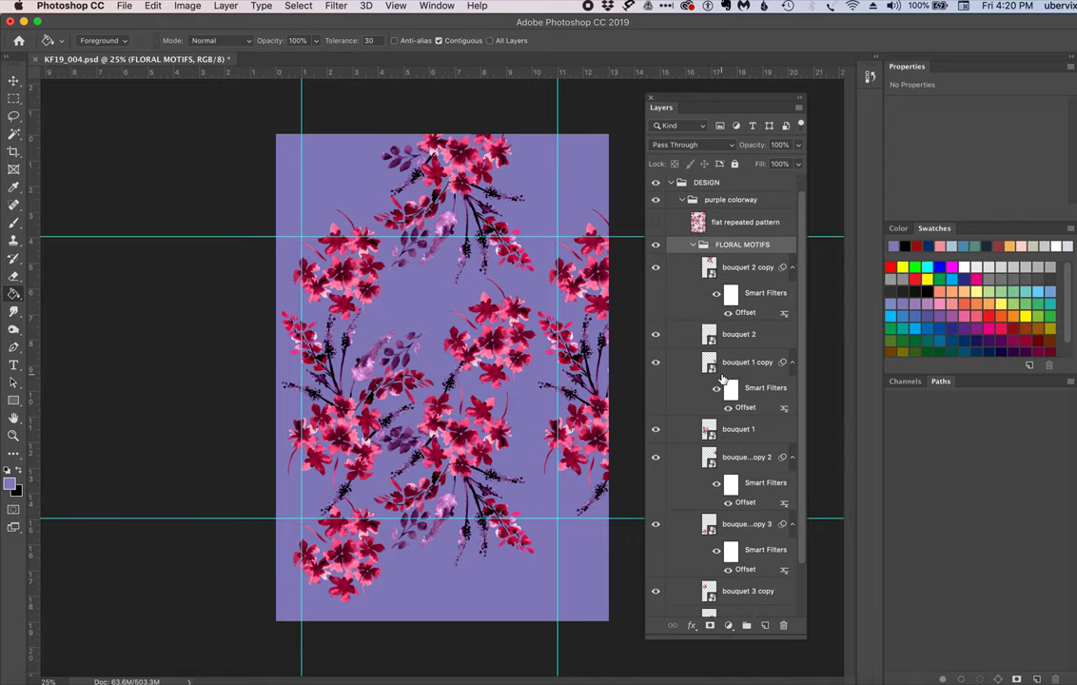
{"action": "scroll", "coordinate": [721, 379], "scroll_direction": "down", "scroll_amount": 3}
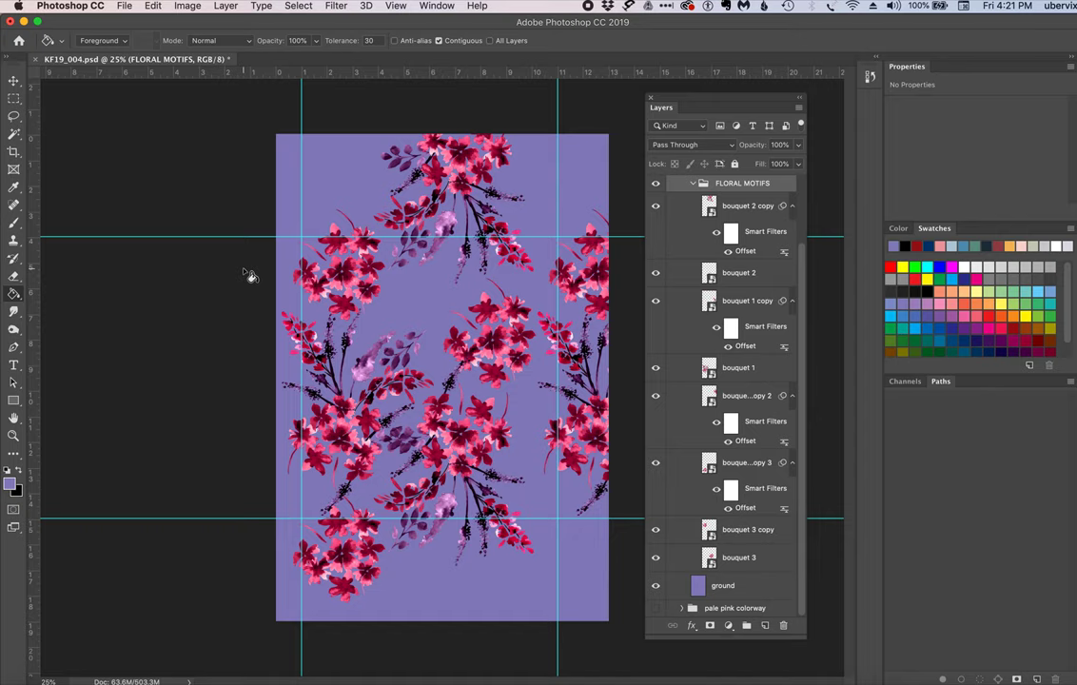
{"action": "double_click", "coordinate": [709, 557]}
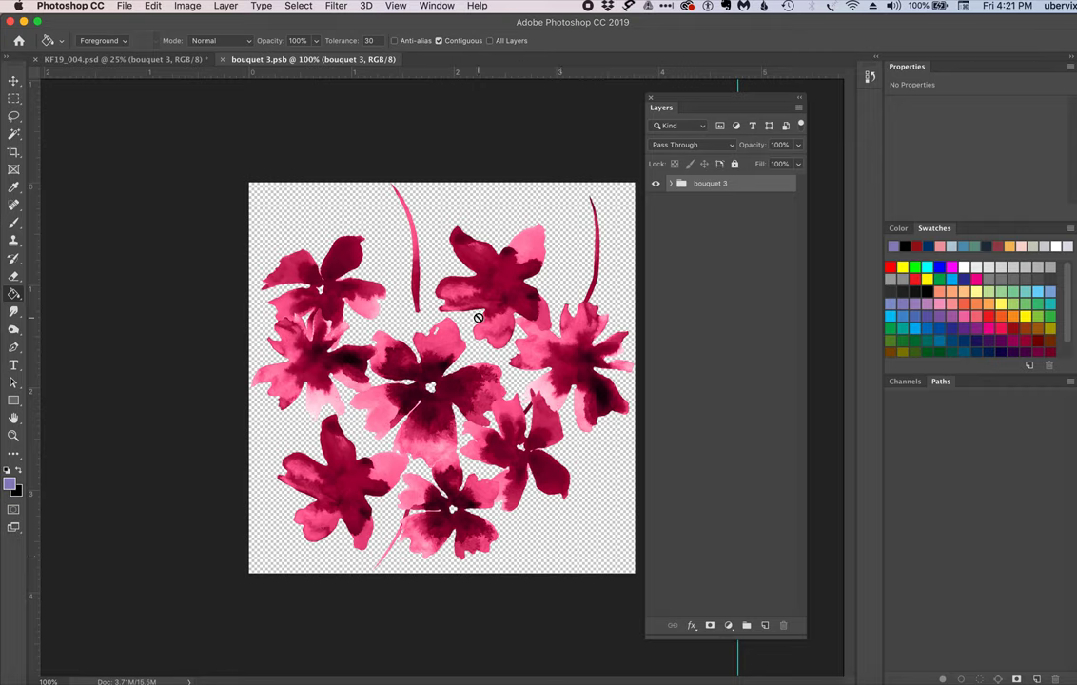
{"action": "left_click", "coordinate": [84, 62]}
{"action": "left_click", "coordinate": [250, 58]}
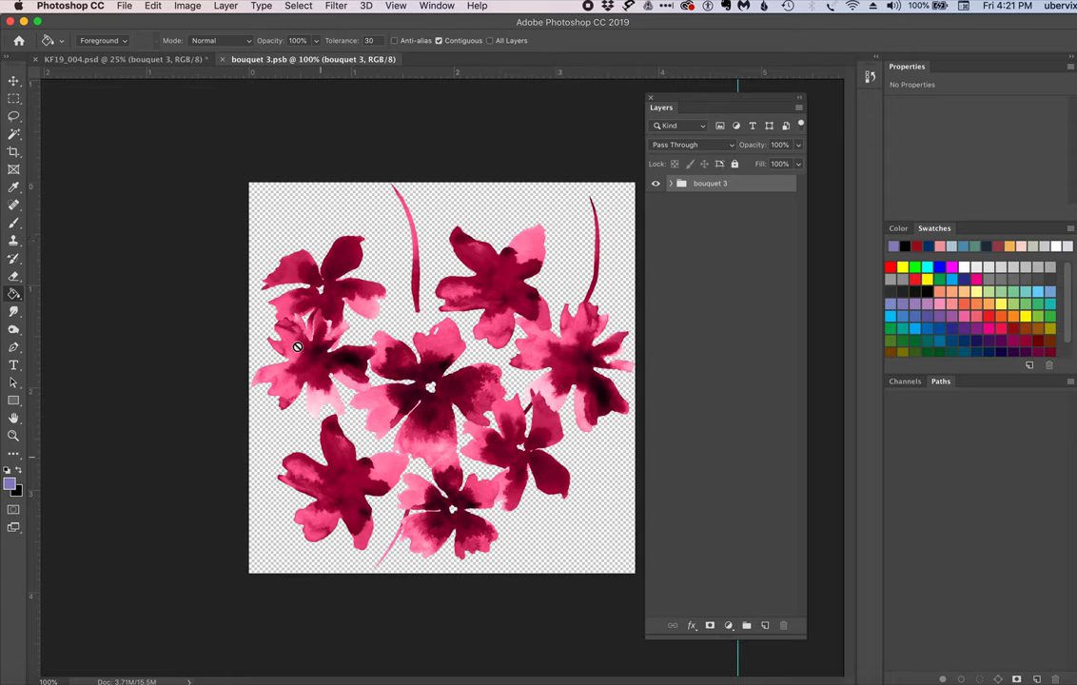
- Expand the bouquet 3 group and toggle 2-Layer 10 copy and 2-Layer 16 copy off and on to identify their flowers
{"action": "left_click", "coordinate": [671, 185]}
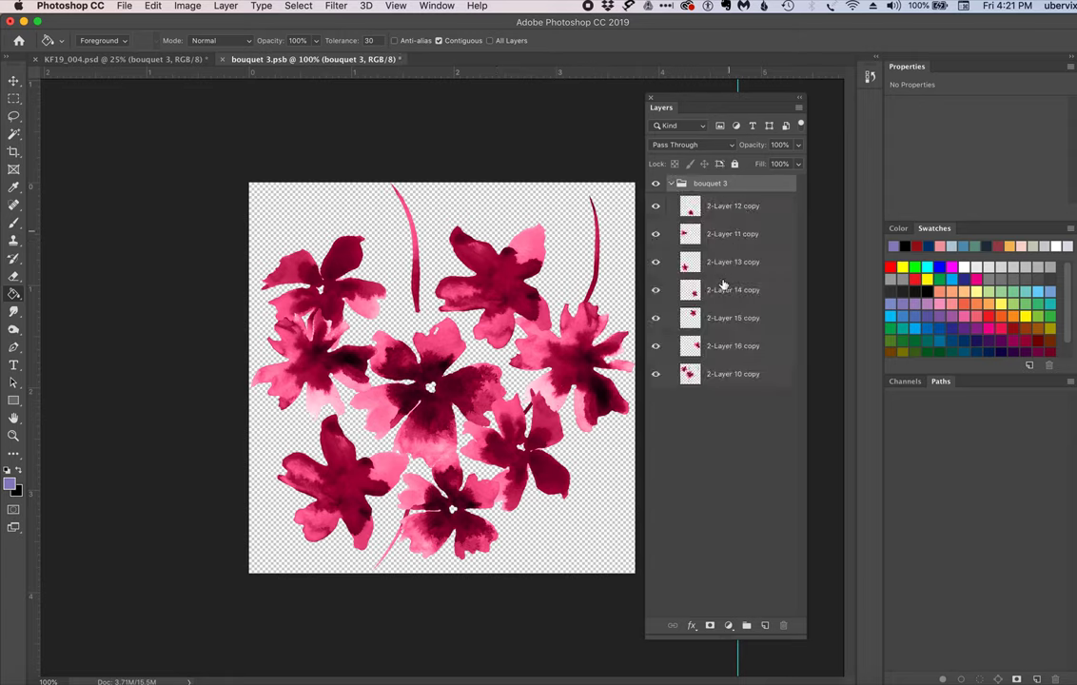
{"action": "left_click", "coordinate": [655, 374]}
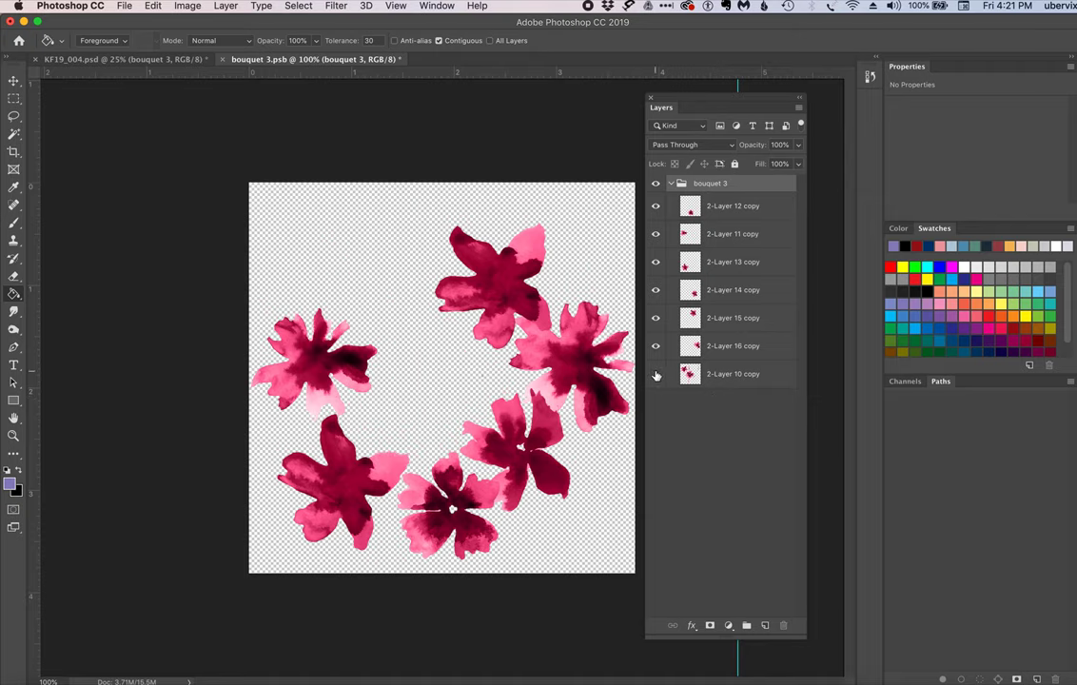
{"action": "left_click", "coordinate": [656, 374]}
{"action": "left_click", "coordinate": [656, 345]}
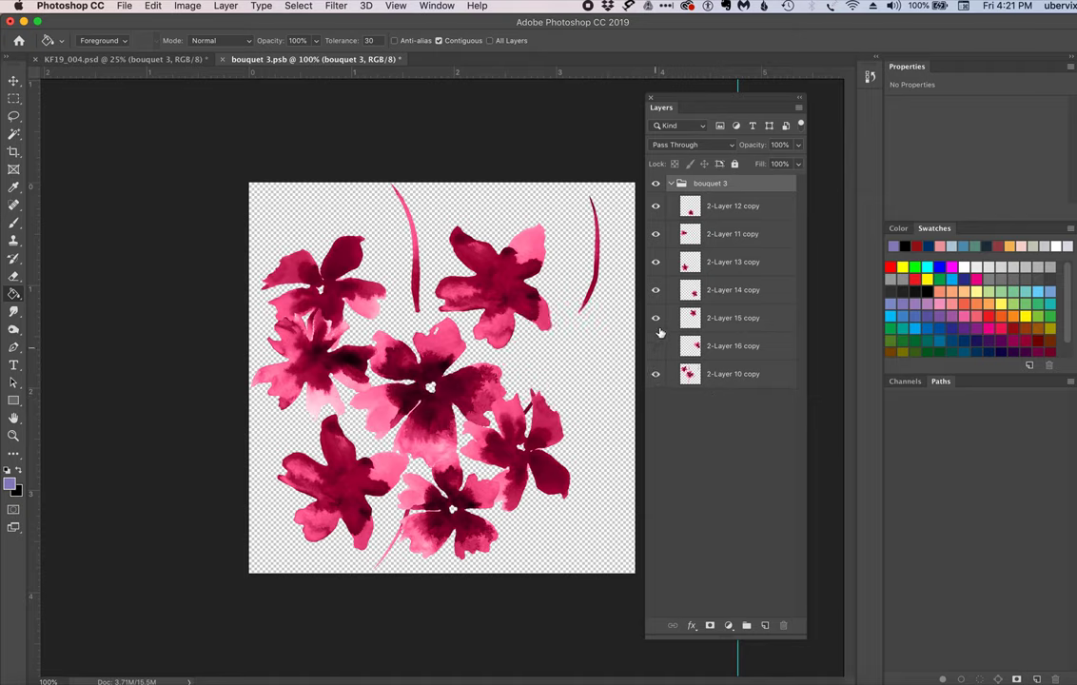
{"action": "left_click", "coordinate": [655, 347]}
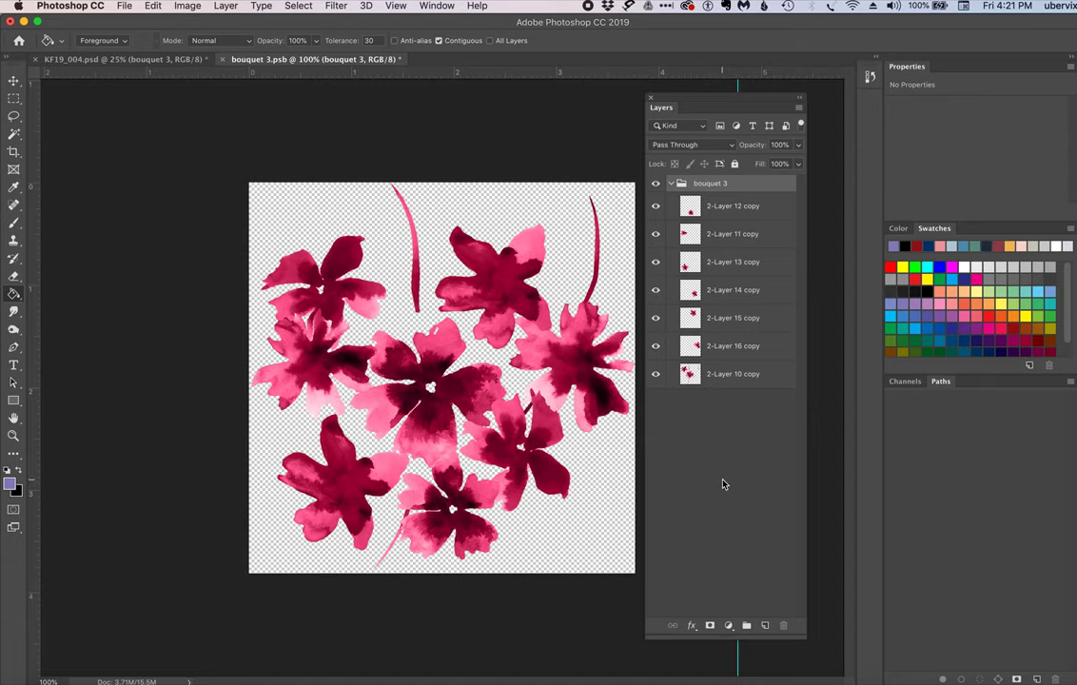
- Add a Color Overlay in Color blend mode to 2-Layer 10 copy using light blue 5ed7ed
{"action": "left_click", "coordinate": [759, 385]}
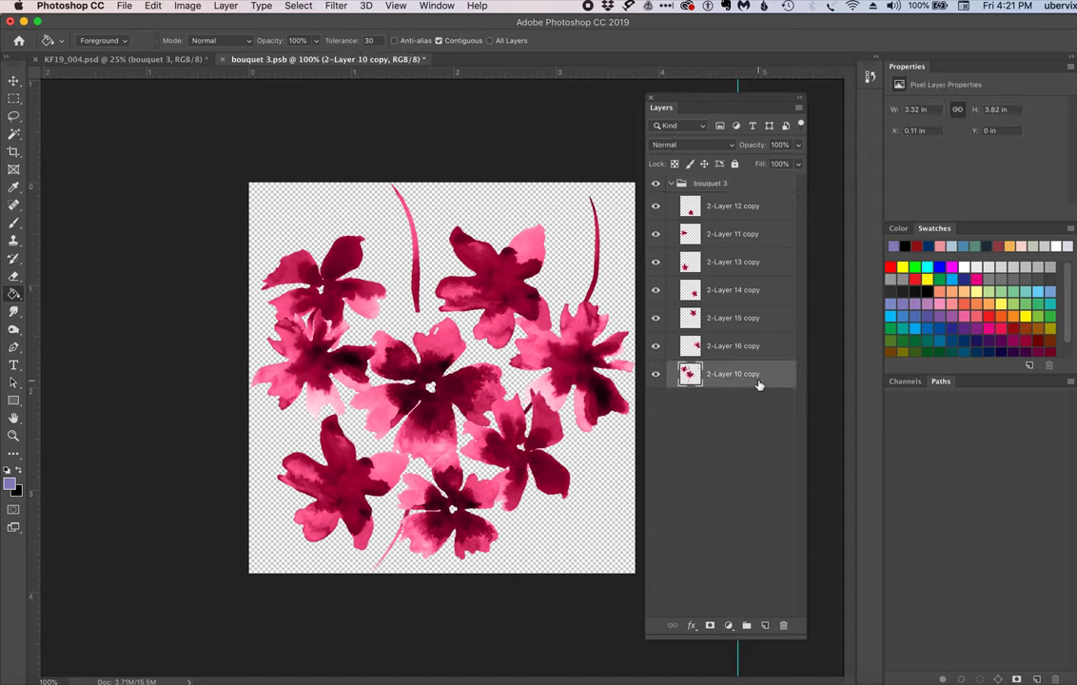
{"action": "left_click", "coordinate": [691, 626]}
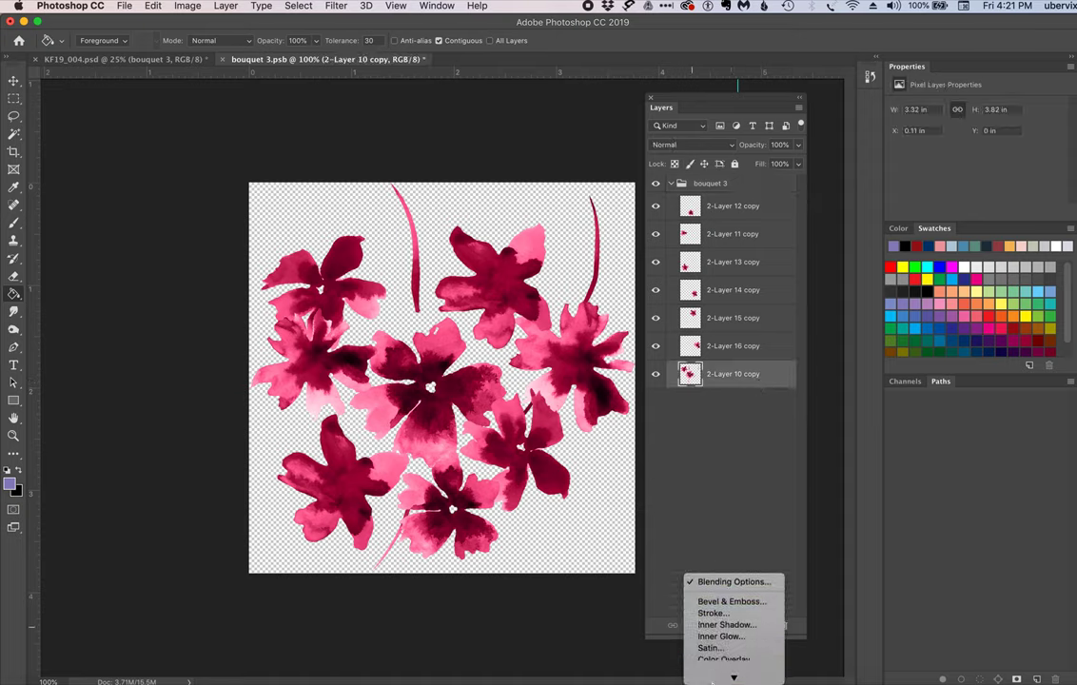
{"action": "left_click", "coordinate": [719, 631]}
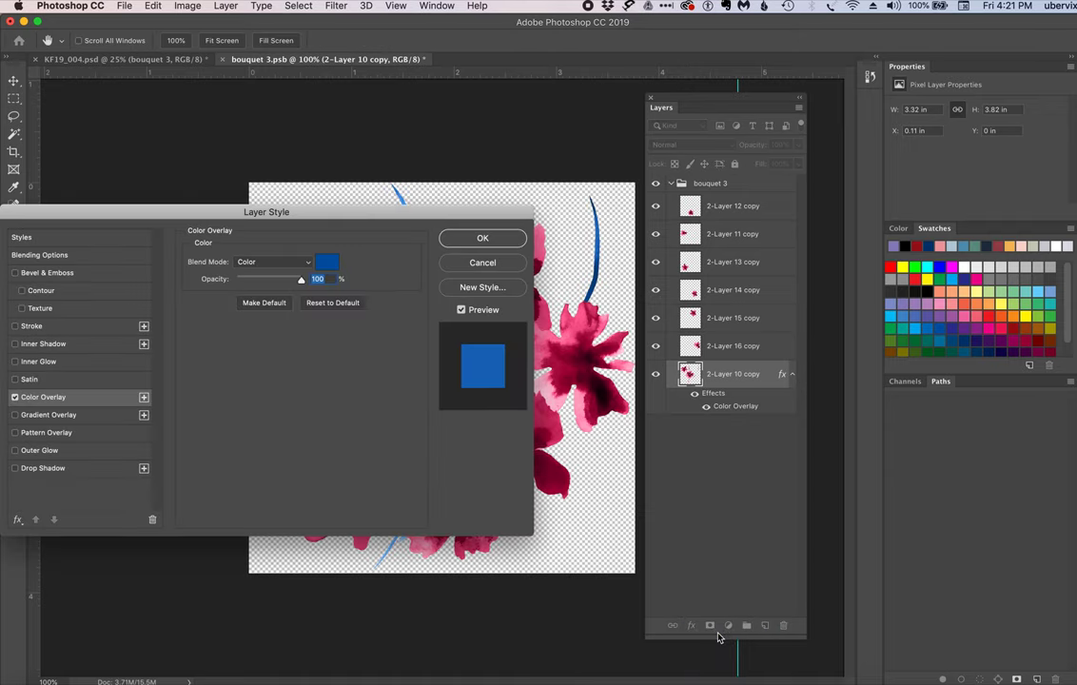
{"action": "left_click", "coordinate": [327, 261]}
{"action": "left_click", "coordinate": [904, 265]}
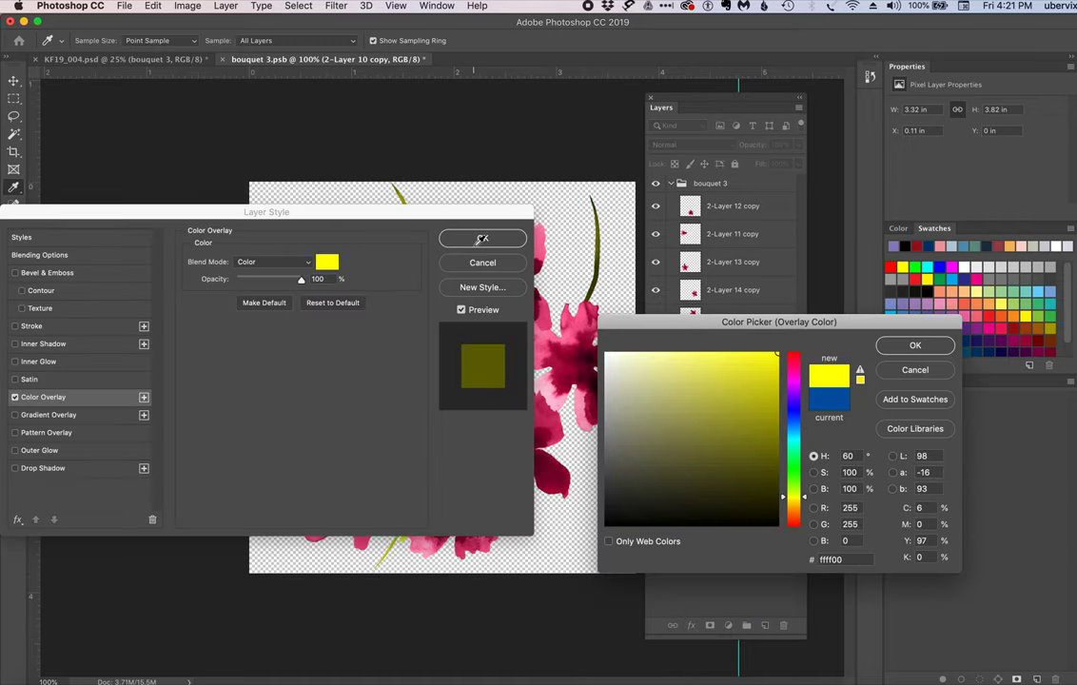
{"action": "left_click_drag", "start_coordinate": [381, 212], "coordinate": [526, 233]}
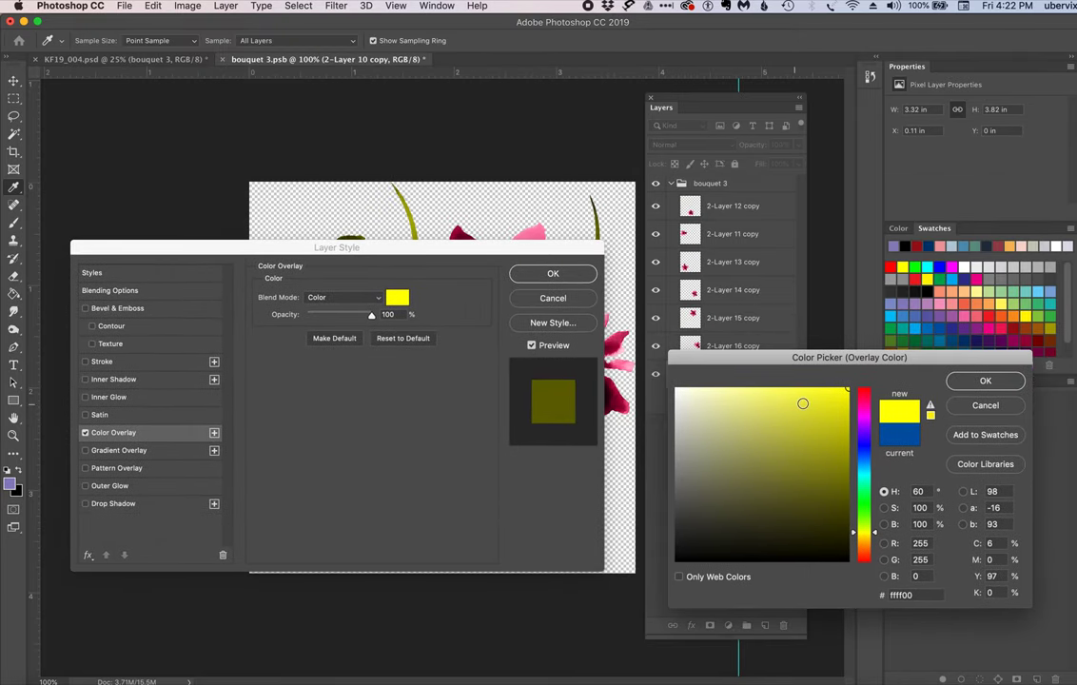
{"action": "left_click", "coordinate": [780, 400]}
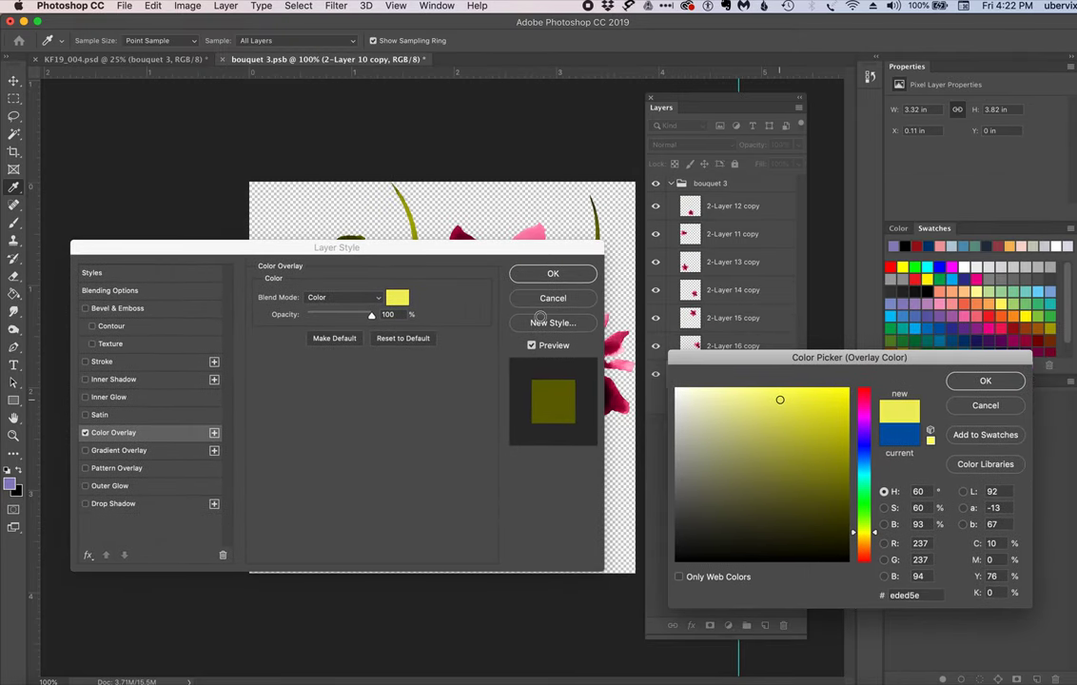
{"action": "left_click", "coordinate": [870, 471]}
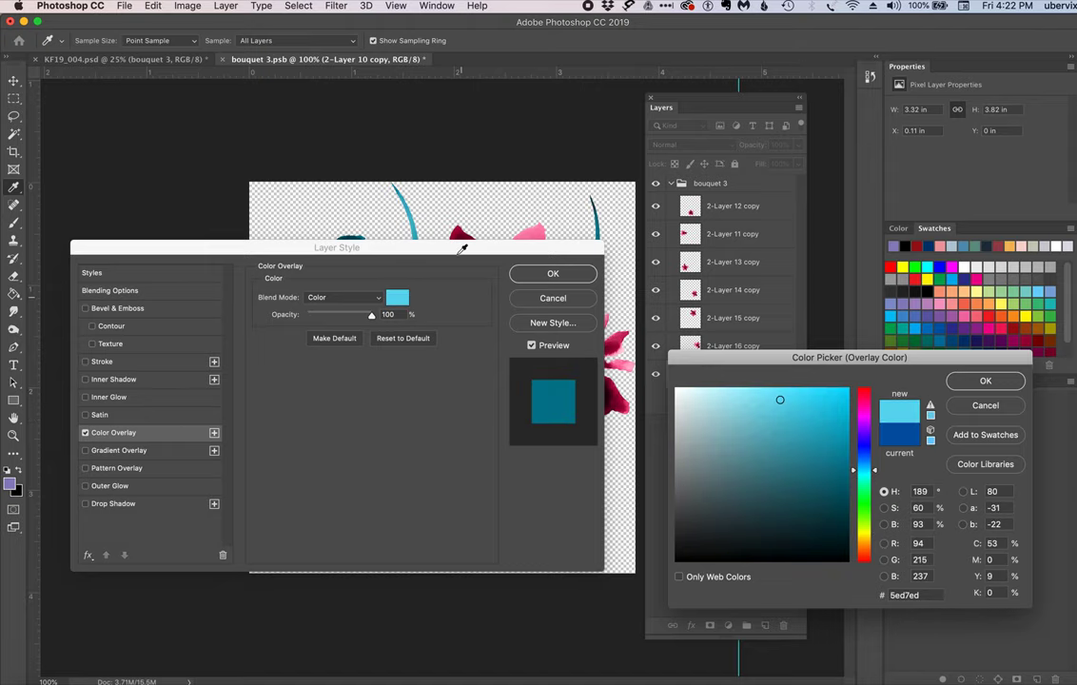
{"action": "left_click_drag", "start_coordinate": [455, 257], "coordinate": [449, 360]}
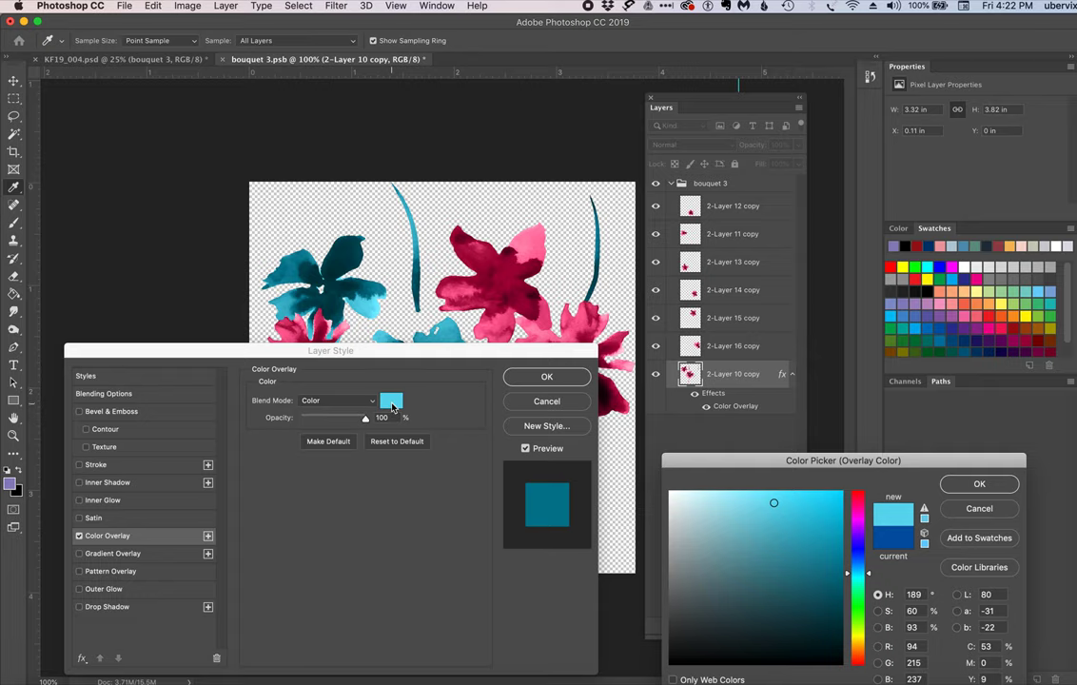
- Save the overlay's light blue as a swatch named "blue flower" and apply the Color Overlay to the layer
{"action": "left_click", "coordinate": [976, 539]}
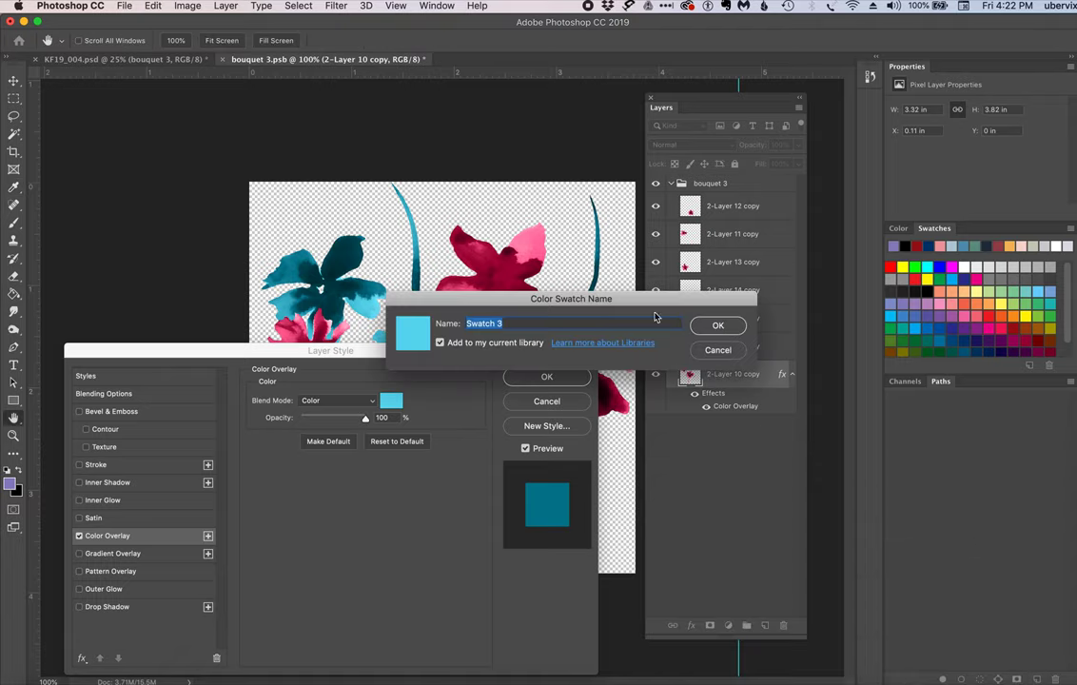
{"action": "type", "text": "blue flower"}
{"action": "key", "text": "Return"}
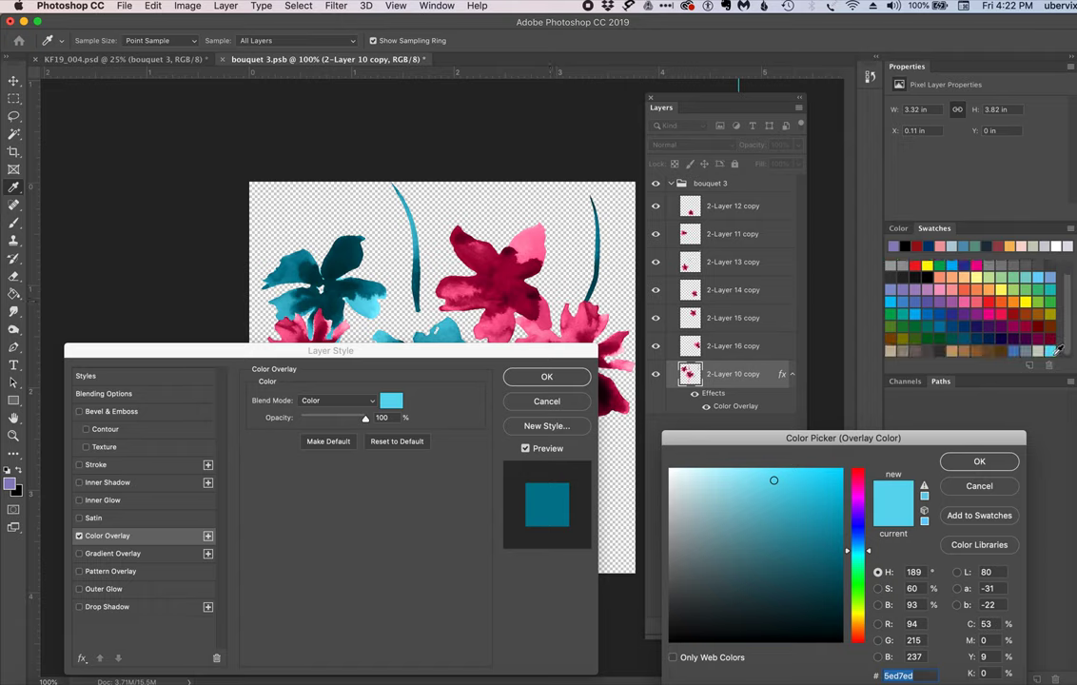
{"action": "left_click", "coordinate": [979, 461]}
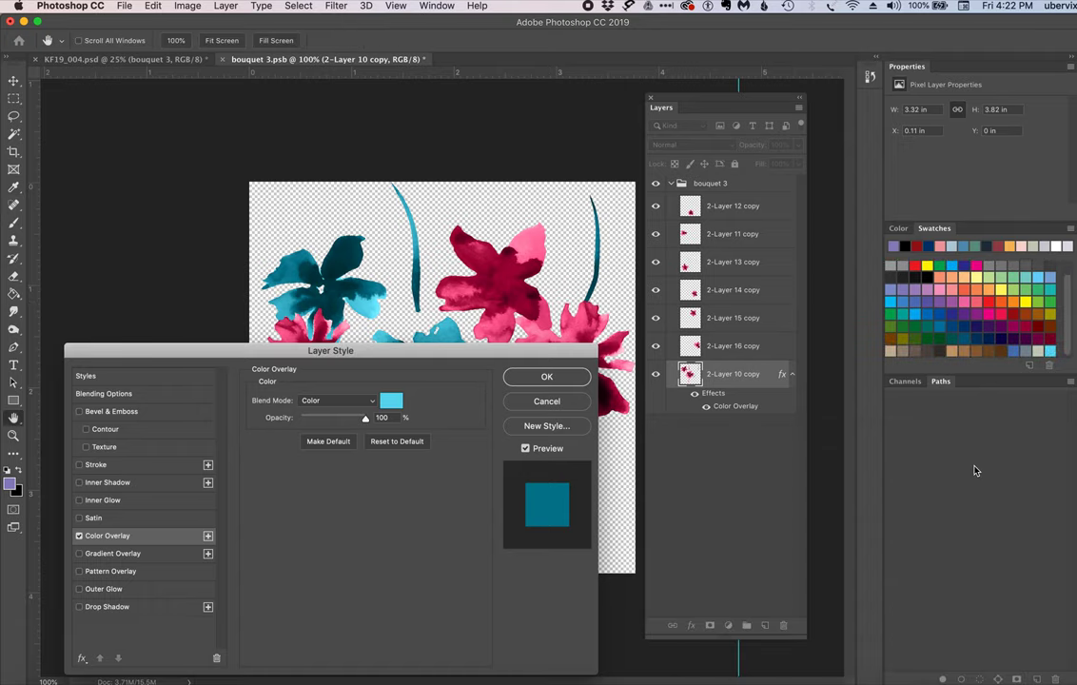
{"action": "left_click", "coordinate": [524, 381]}
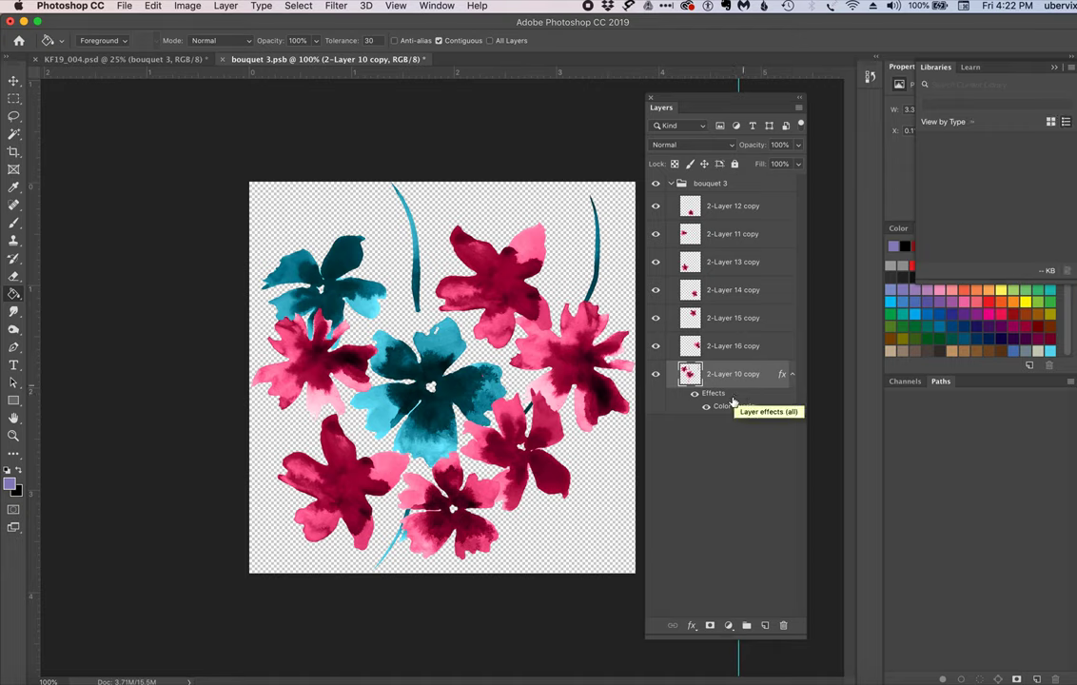
- Copy the blue Color Overlay effect from 2-Layer 10 copy onto all the other flower layers in the bouquet 3 group
{"action": "left_click_drag", "start_coordinate": [732, 403], "coordinate": [722, 357]}
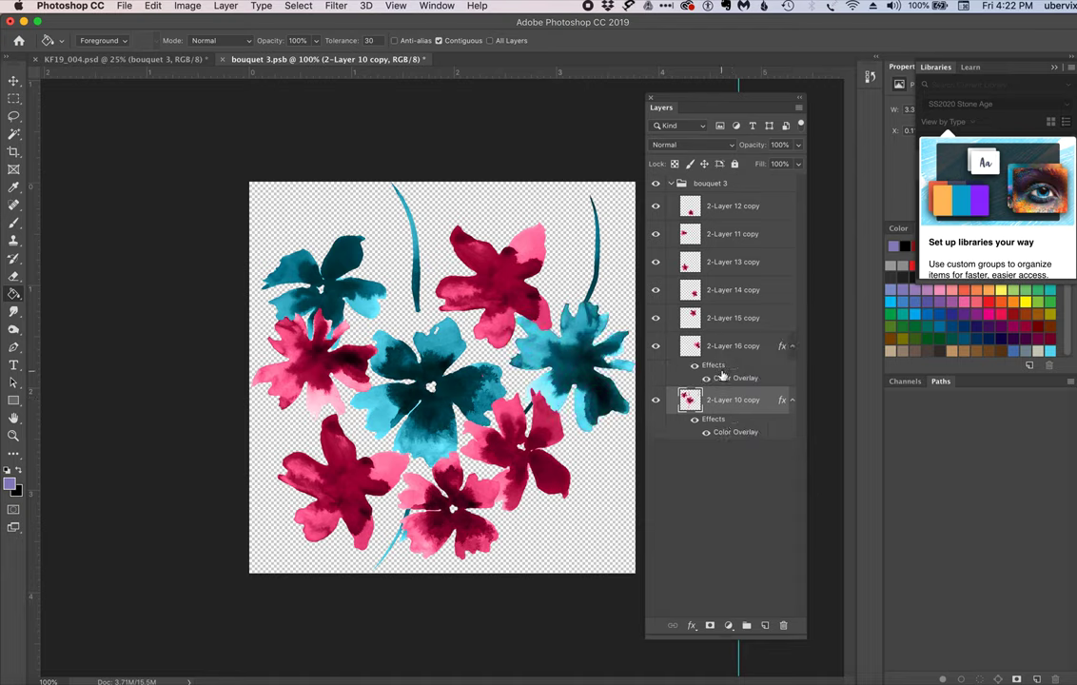
{"action": "left_click_drag", "start_coordinate": [722, 372], "coordinate": [721, 319]}
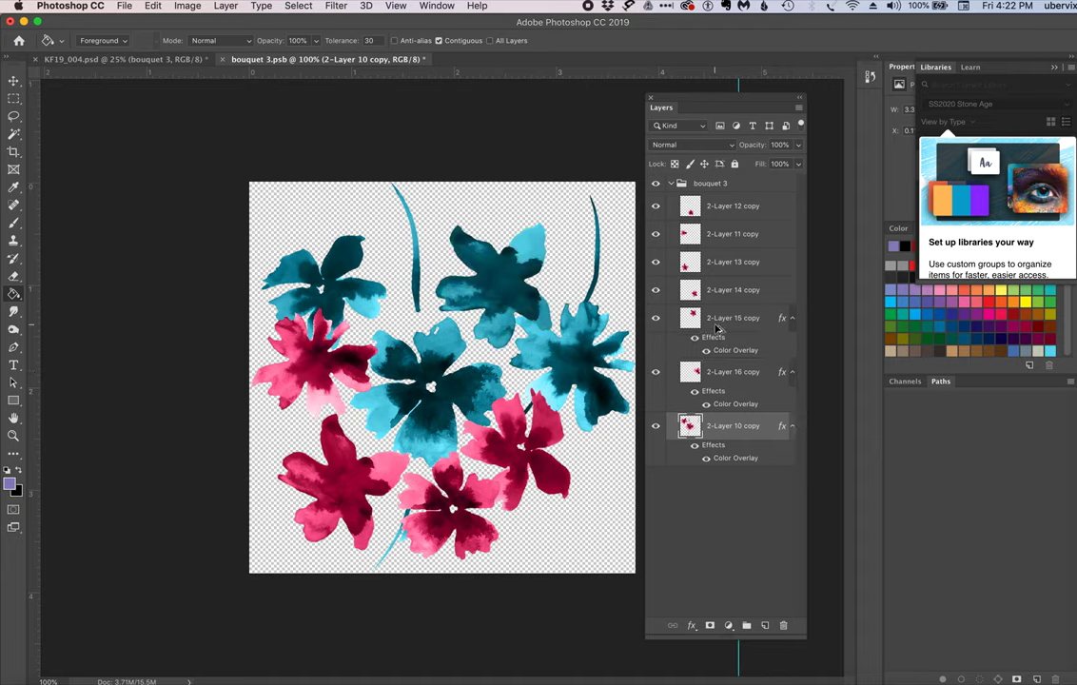
{"action": "left_click_drag", "start_coordinate": [717, 396], "coordinate": [720, 248]}
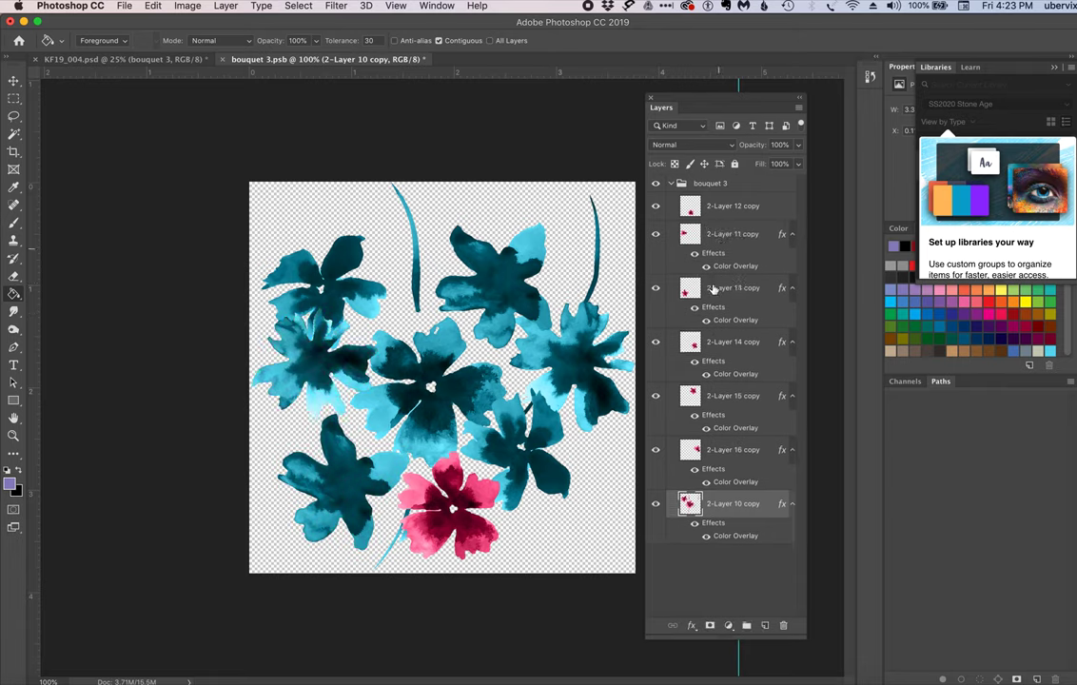
{"action": "left_click_drag", "start_coordinate": [714, 309], "coordinate": [716, 206]}
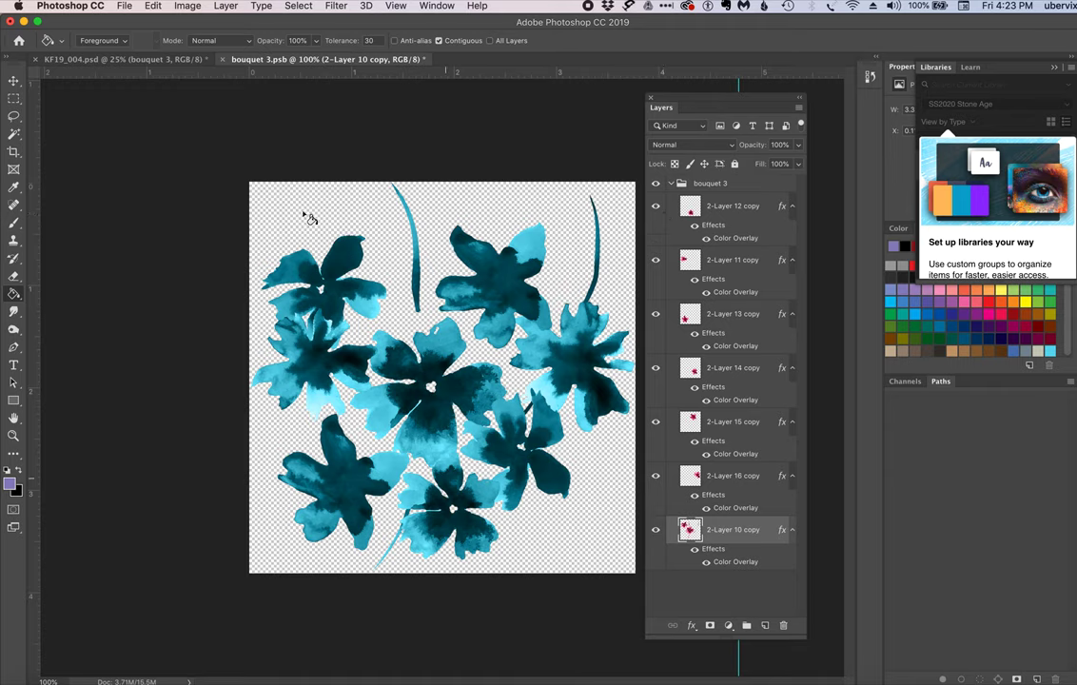
- Save the recolored bouquet 3 smart object contents and close them to update the main pattern document
{"action": "left_click", "coordinate": [126, 5]}
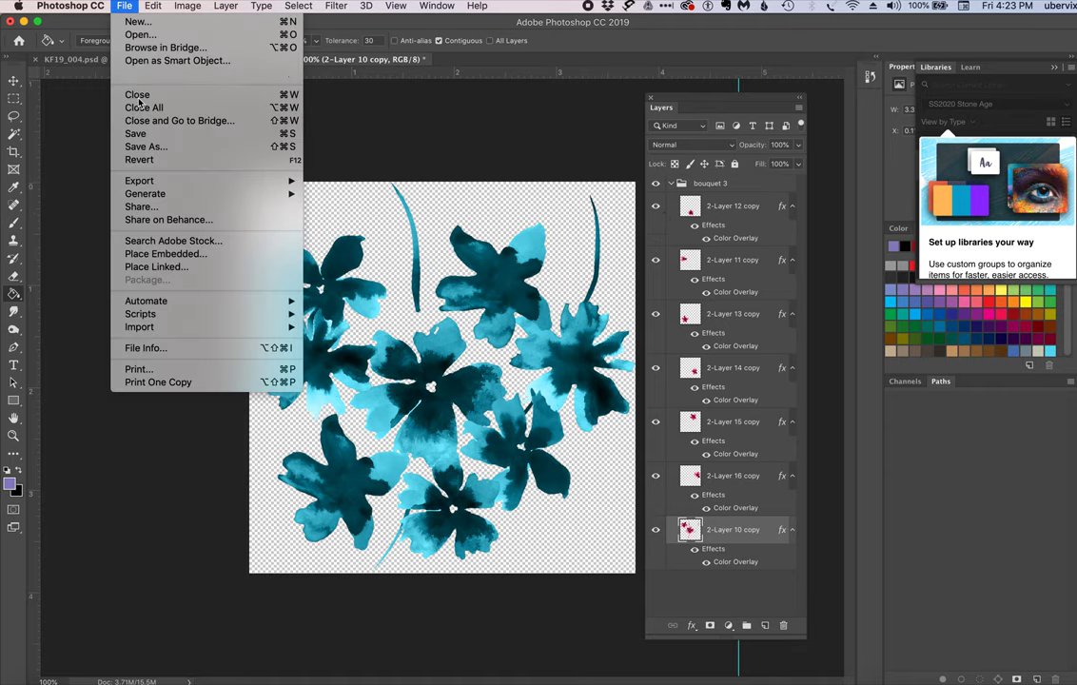
{"action": "left_click", "coordinate": [136, 134]}
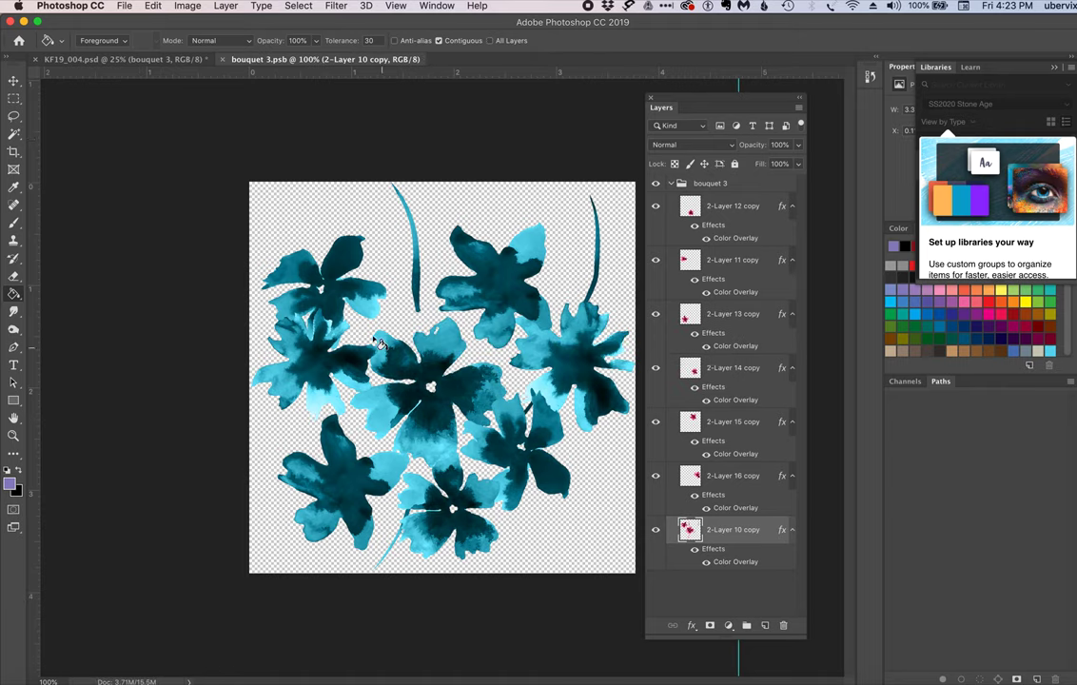
{"action": "left_click", "coordinate": [223, 60]}
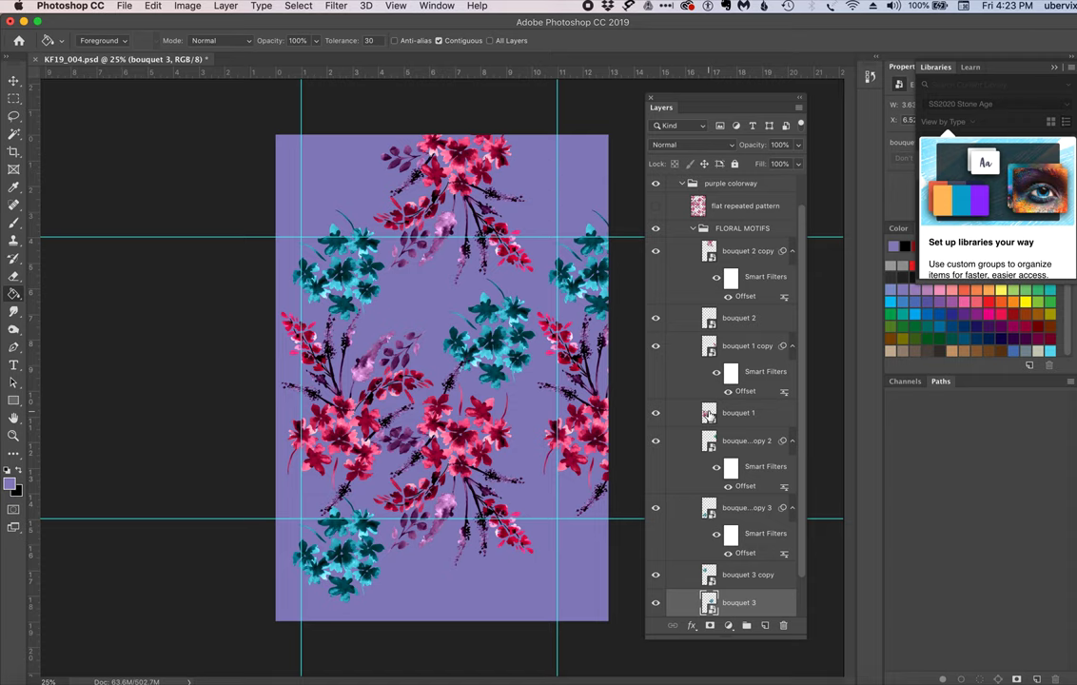
- Open the contents of the bouquet 1 smart object for editing and expand its bouquet 1 group
{"action": "left_click", "coordinate": [709, 414]}
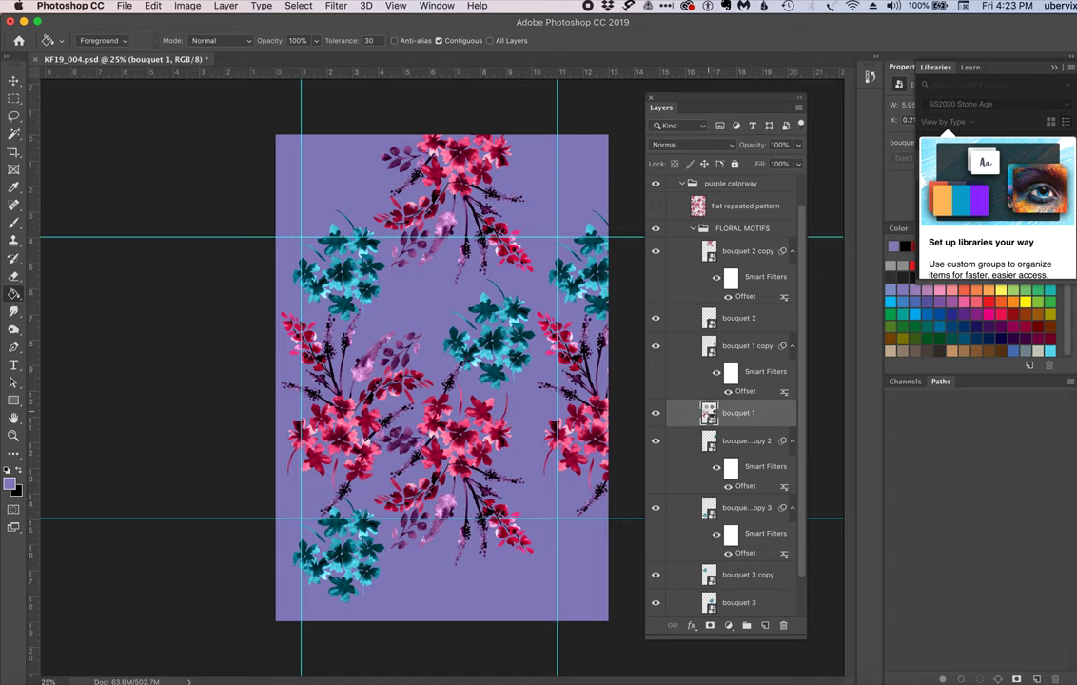
{"action": "double_click", "coordinate": [709, 412]}
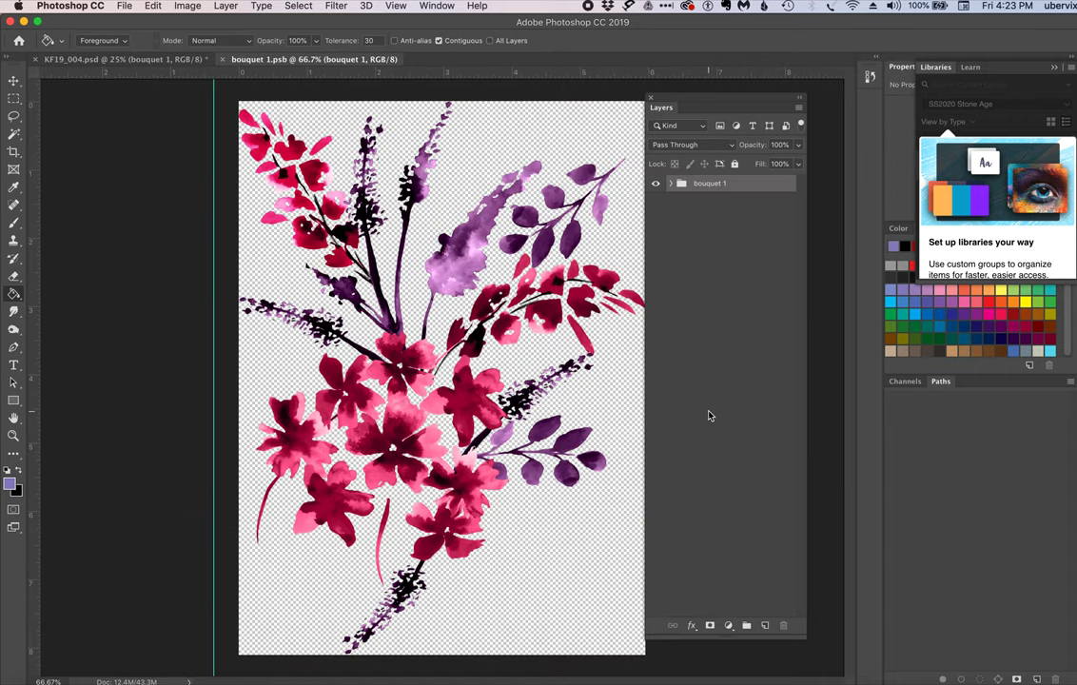
{"action": "left_click", "coordinate": [670, 183]}
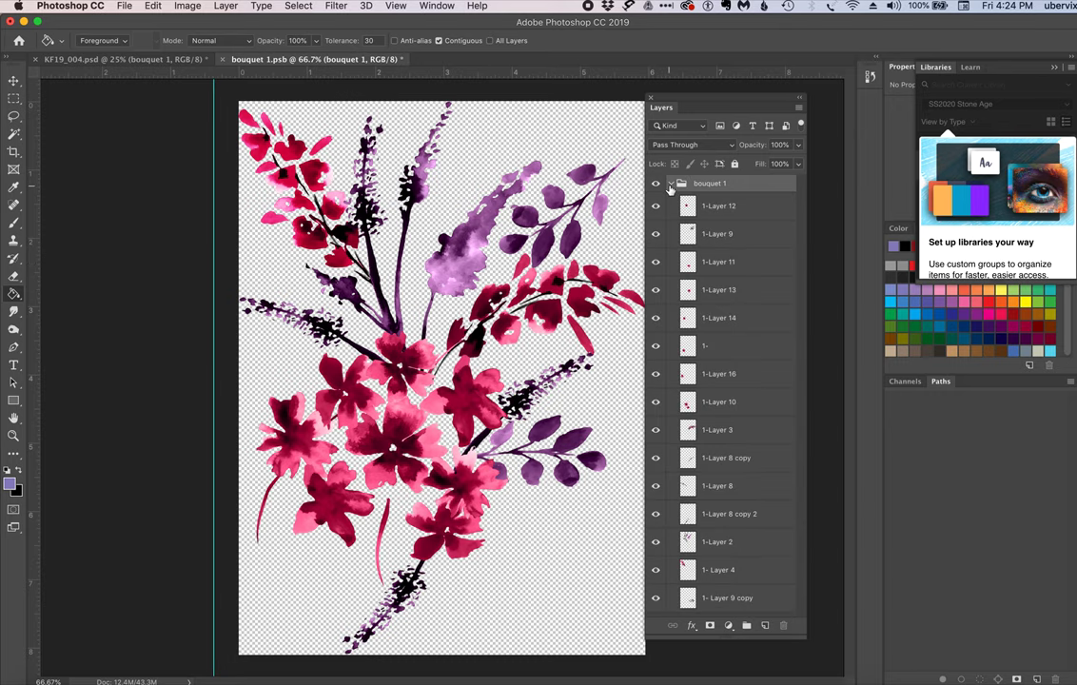
- Identify the flower on 1-Layer 12 by toggling its visibility, and apply the same light blue Color Overlay to it
{"action": "left_click", "coordinate": [745, 212]}
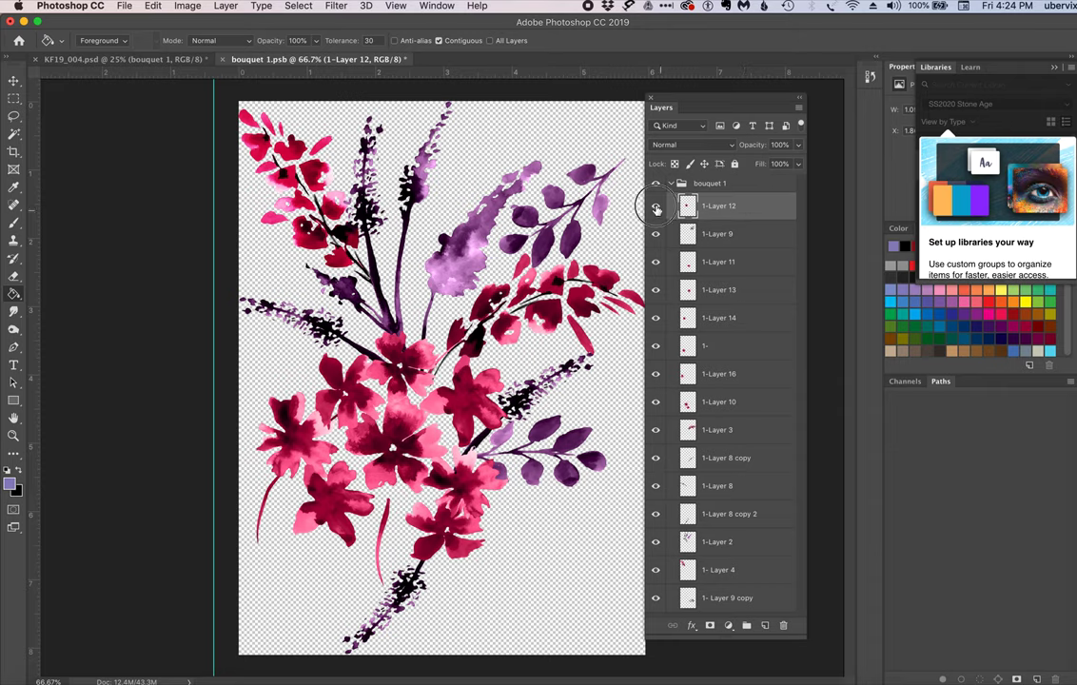
{"action": "left_click", "coordinate": [656, 207]}
{"action": "left_click", "coordinate": [656, 208]}
{"action": "left_click", "coordinate": [693, 627]}
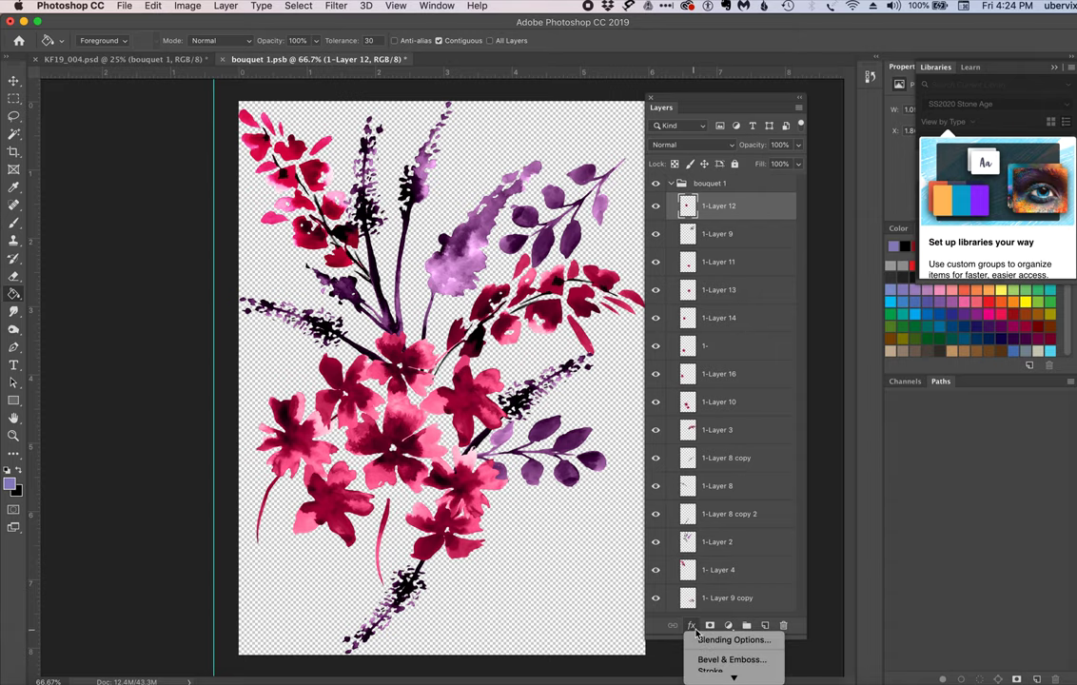
{"action": "left_click", "coordinate": [727, 641]}
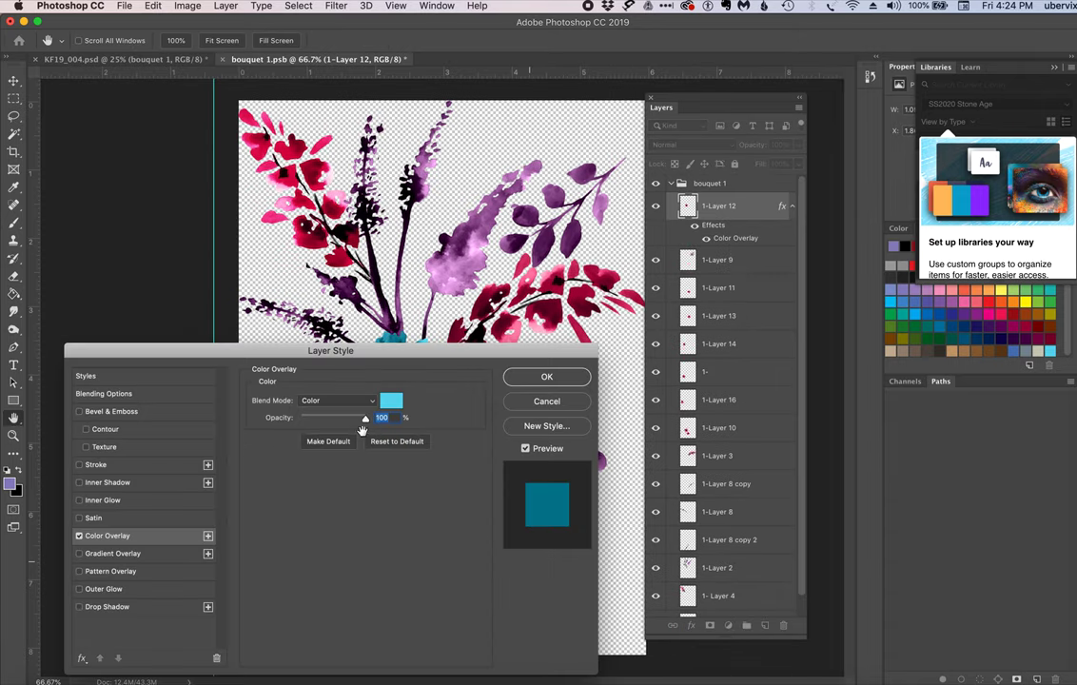
{"action": "left_click", "coordinate": [549, 378]}
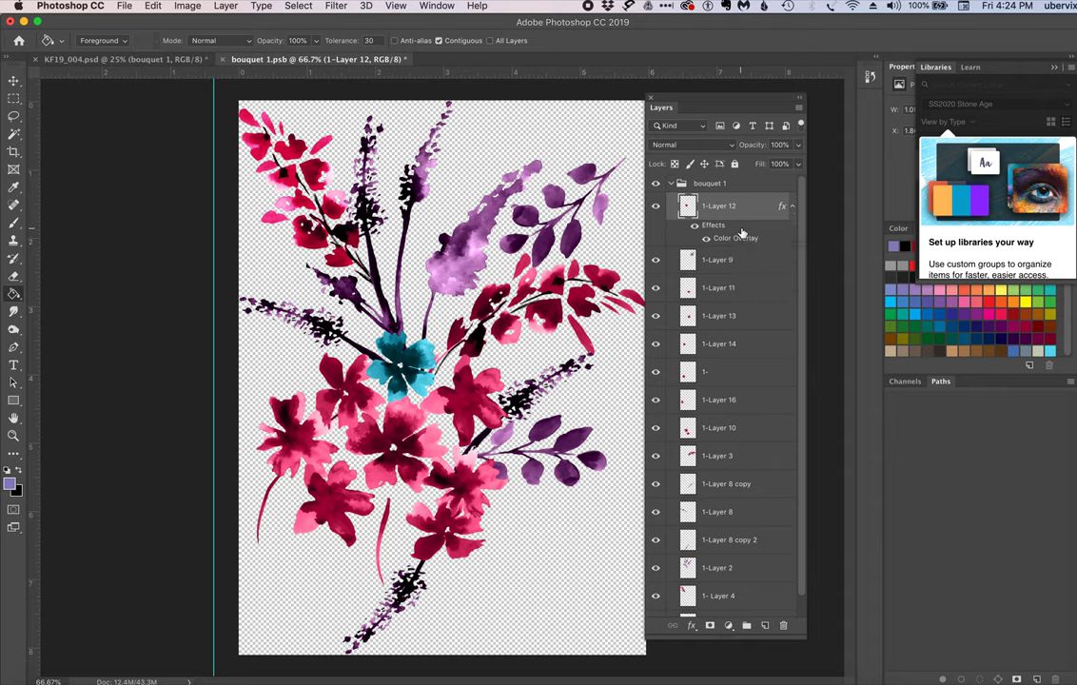
- Copy the blue Color Overlay effect onto 1-Layer 11, 13, 14, 1-, 16 and 10, and the branch on 1-Layer 3
{"action": "left_click_drag", "start_coordinate": [742, 232], "coordinate": [714, 561]}
{"action": "scroll", "coordinate": [715, 565], "scroll_direction": "down", "scroll_amount": 2}
{"action": "scroll", "coordinate": [715, 565], "scroll_direction": "down", "scroll_amount": 1}
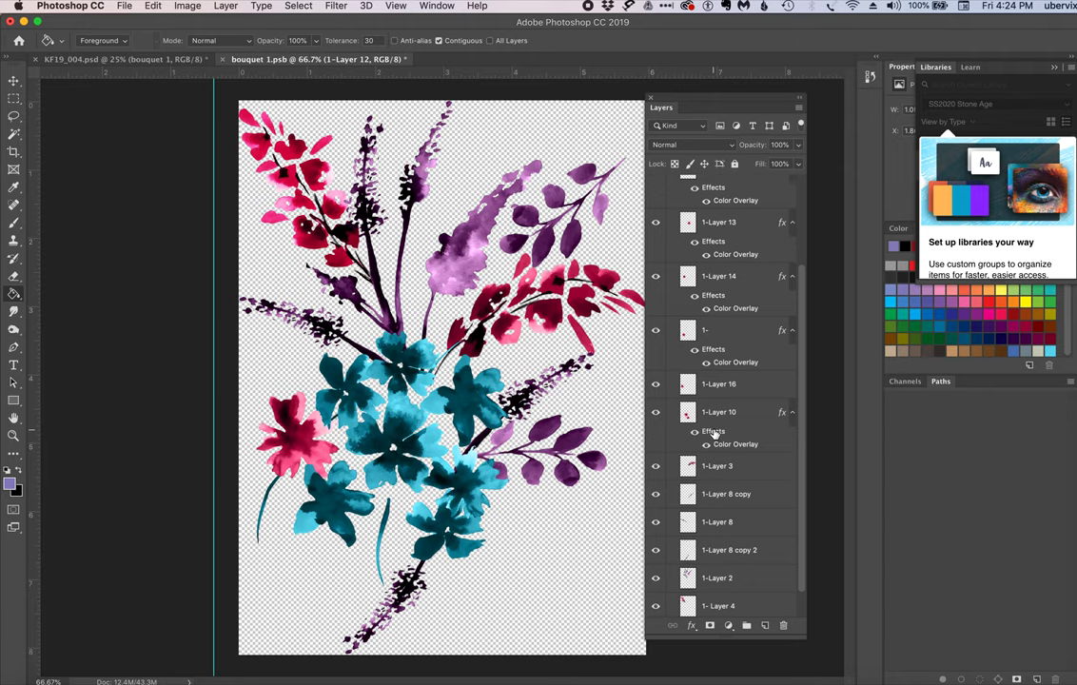
{"action": "left_click_drag", "start_coordinate": [714, 432], "coordinate": [715, 476]}
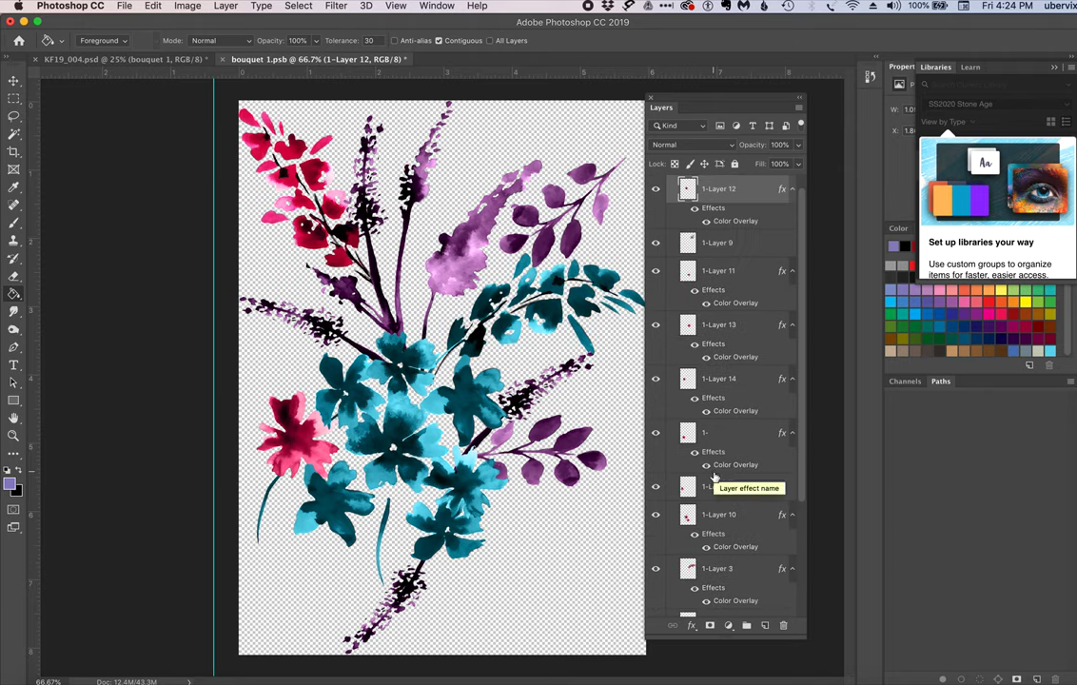
{"action": "scroll", "coordinate": [714, 501], "scroll_direction": "down", "scroll_amount": 3}
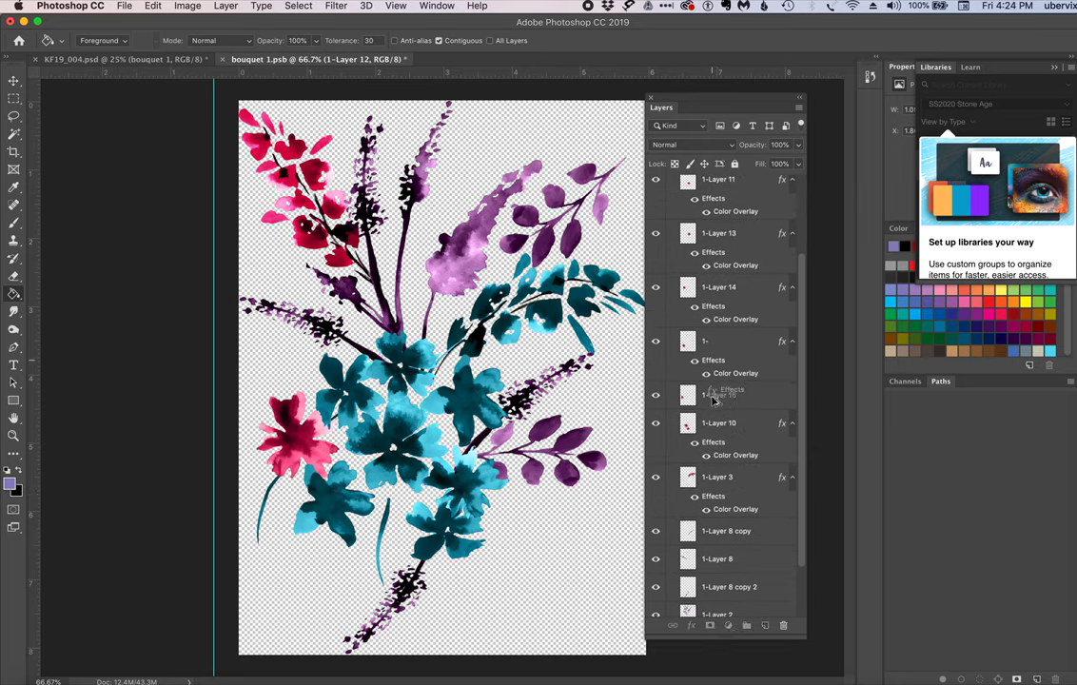
{"action": "scroll", "coordinate": [713, 400], "scroll_direction": "up", "scroll_amount": 3}
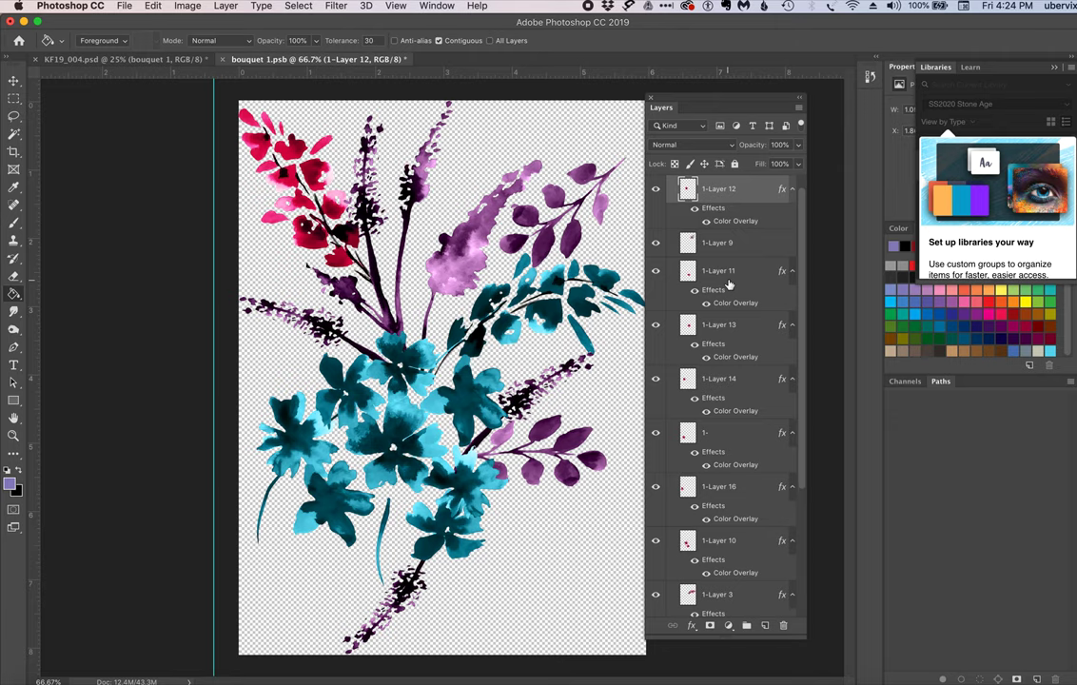
- Toggle the effects on 1-Layer 3 off and on, and copy its blue Color Overlay to the red branch on 1- Layer 4
{"action": "scroll", "coordinate": [727, 283], "scroll_direction": "down", "scroll_amount": 6}
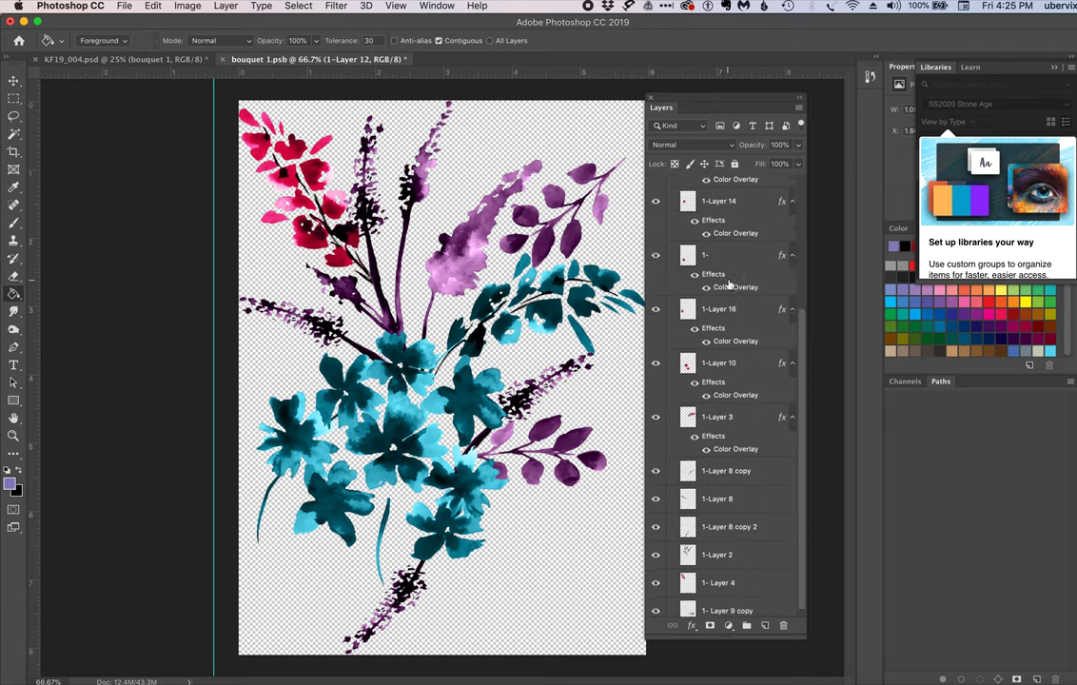
{"action": "scroll", "coordinate": [727, 284], "scroll_direction": "down", "scroll_amount": 1}
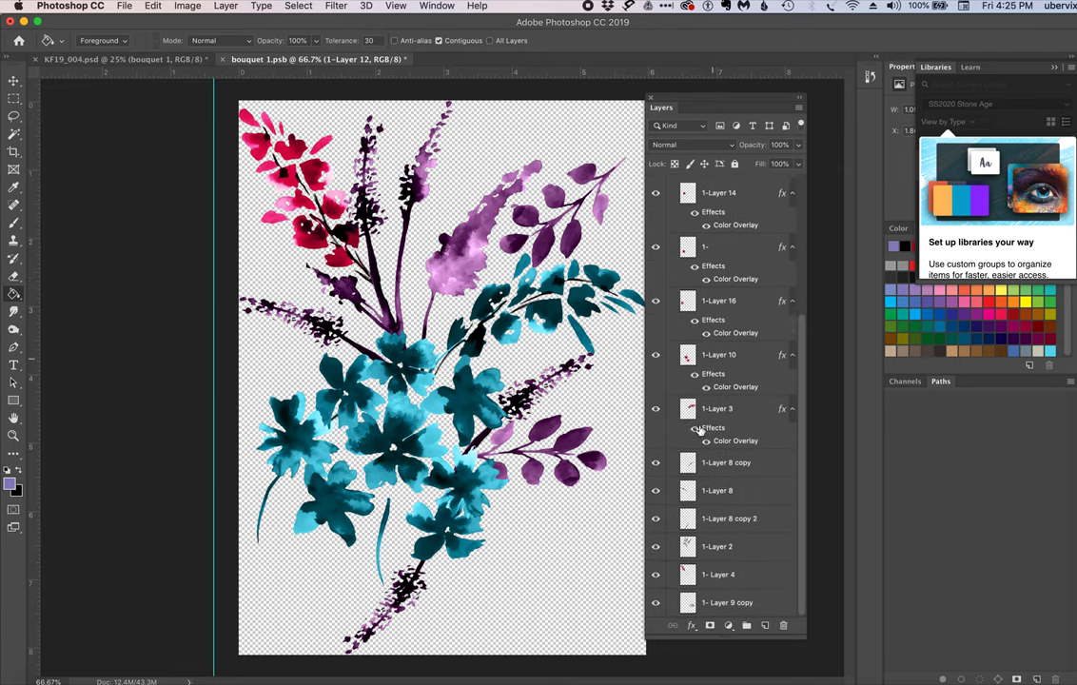
{"action": "left_click", "coordinate": [711, 526]}
{"action": "left_click", "coordinate": [694, 428]}
{"action": "left_click", "coordinate": [695, 430]}
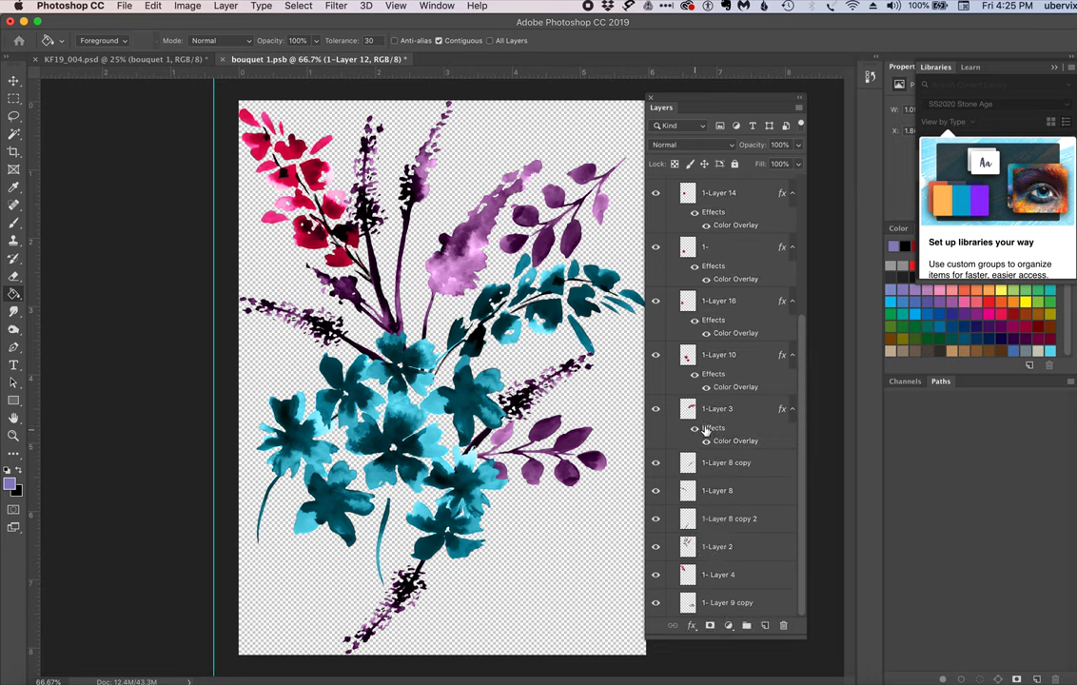
{"action": "left_click_drag", "start_coordinate": [713, 429], "coordinate": [714, 578]}
{"action": "scroll", "coordinate": [723, 532], "scroll_direction": "up", "scroll_amount": 4}
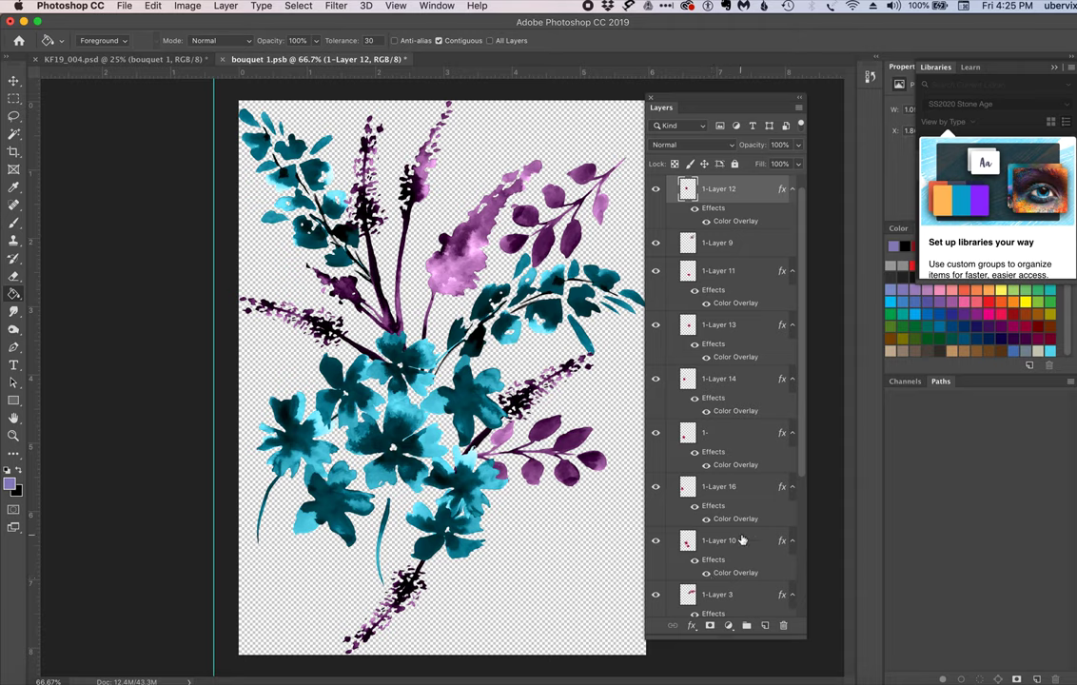
{"action": "scroll", "coordinate": [738, 357], "scroll_direction": "up", "scroll_amount": 1}
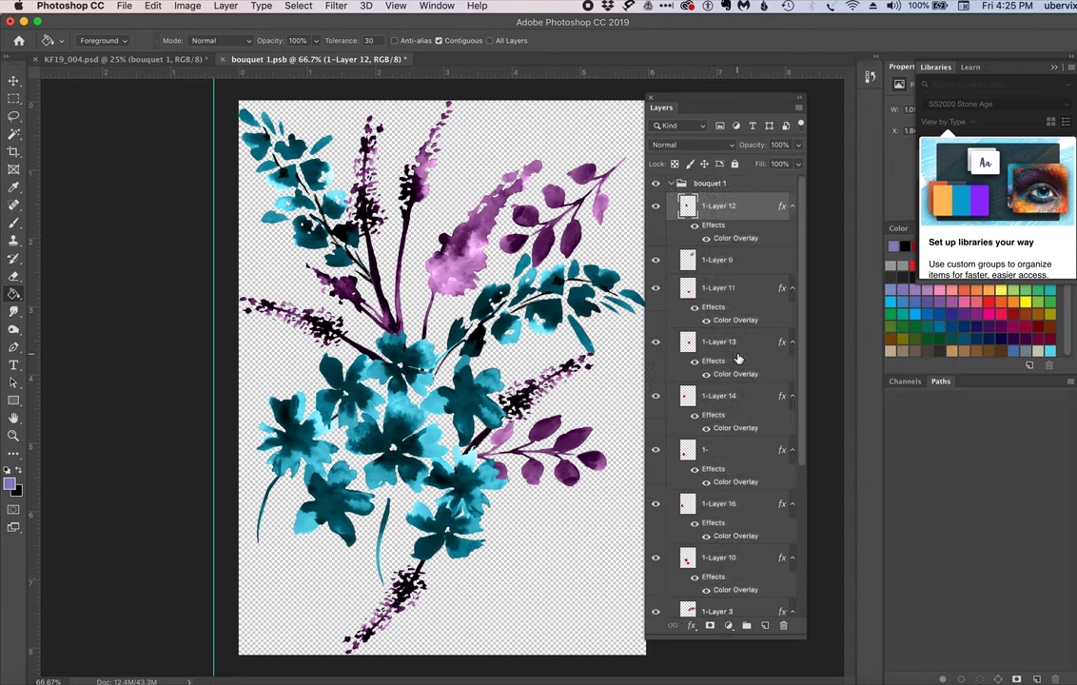
- Add a Color Overlay in Color blend mode to 1-Layer 9 and choose a muted green, 68a273
{"action": "left_click", "coordinate": [720, 271]}
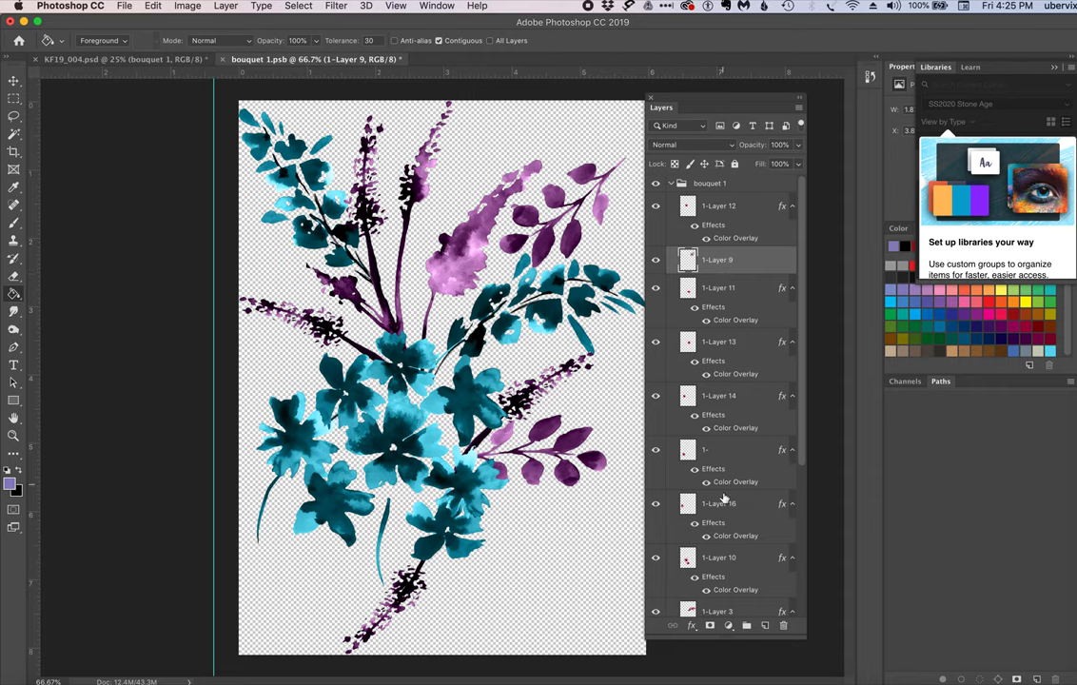
{"action": "left_click", "coordinate": [692, 625]}
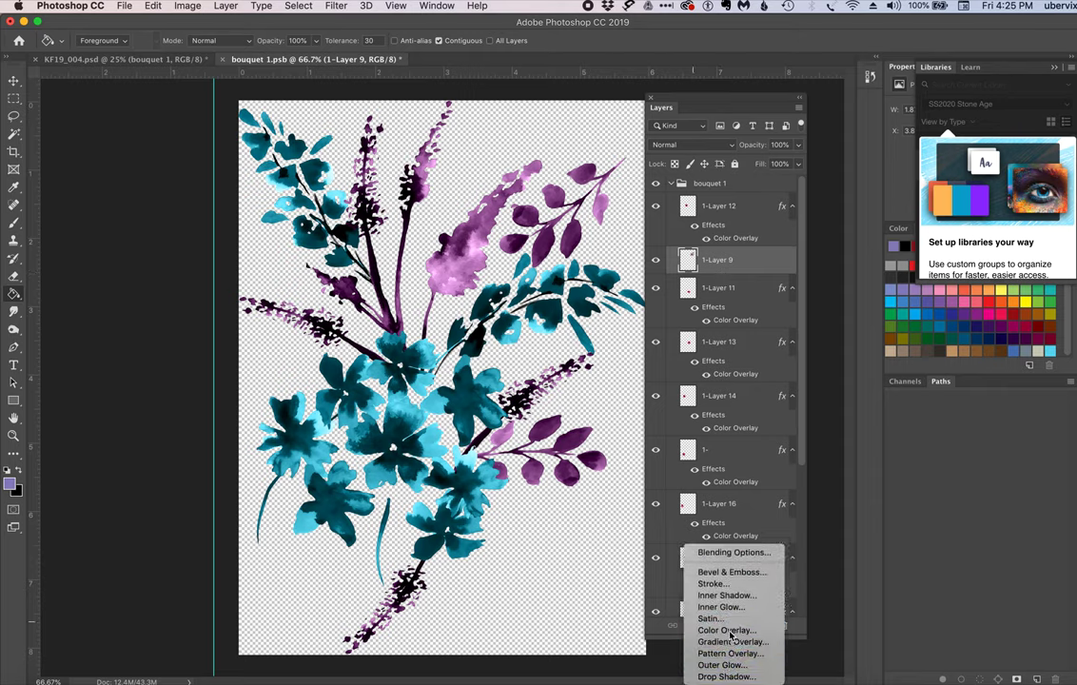
{"action": "left_click", "coordinate": [731, 634]}
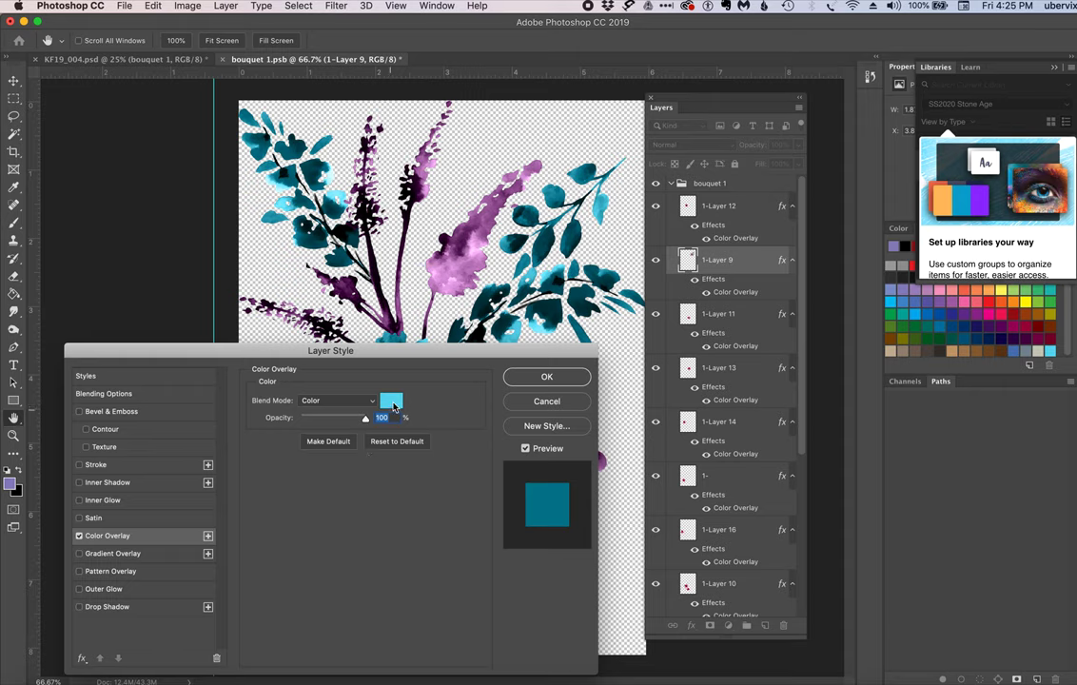
{"action": "left_click", "coordinate": [391, 403]}
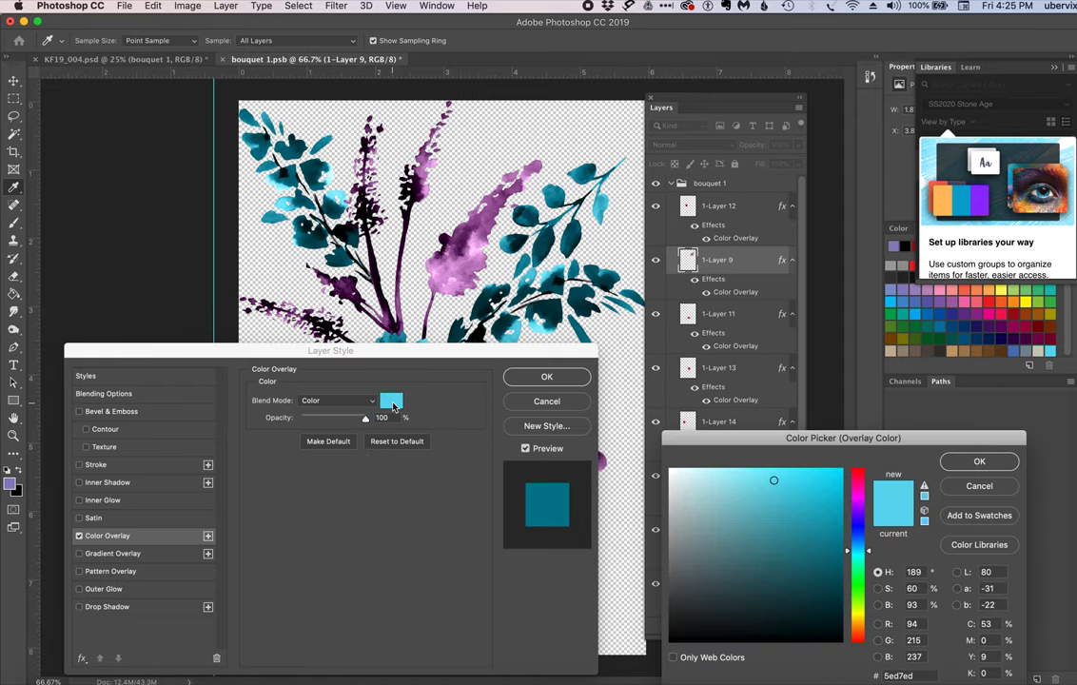
{"action": "left_click", "coordinate": [855, 582]}
{"action": "left_click", "coordinate": [724, 534]}
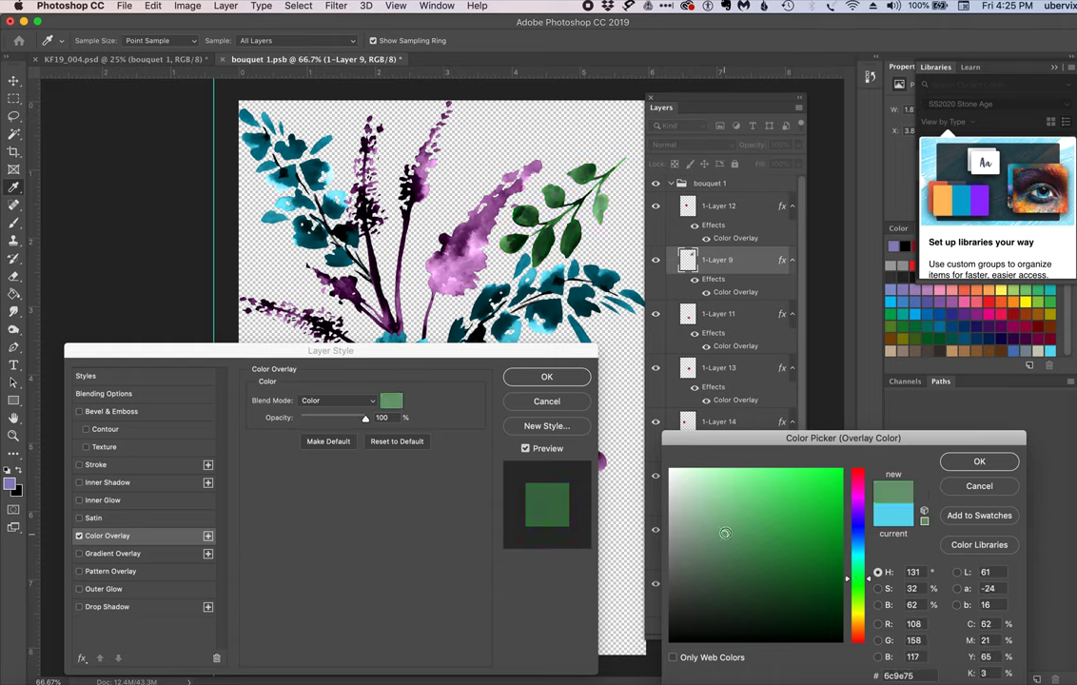
{"action": "left_click", "coordinate": [731, 531]}
- Save the green as a swatch named "green leaves" in the current library, and apply the overlay to 1-Layer 9
{"action": "left_click", "coordinate": [979, 516]}
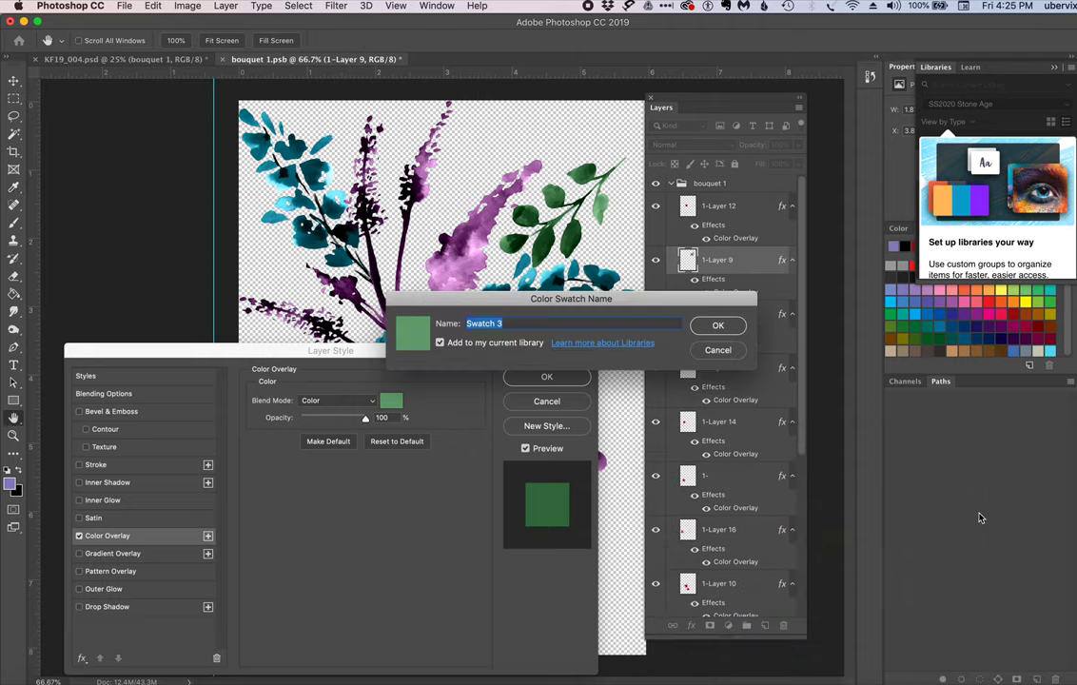
{"action": "type", "text": "green leaves"}
{"action": "key", "text": "Return"}
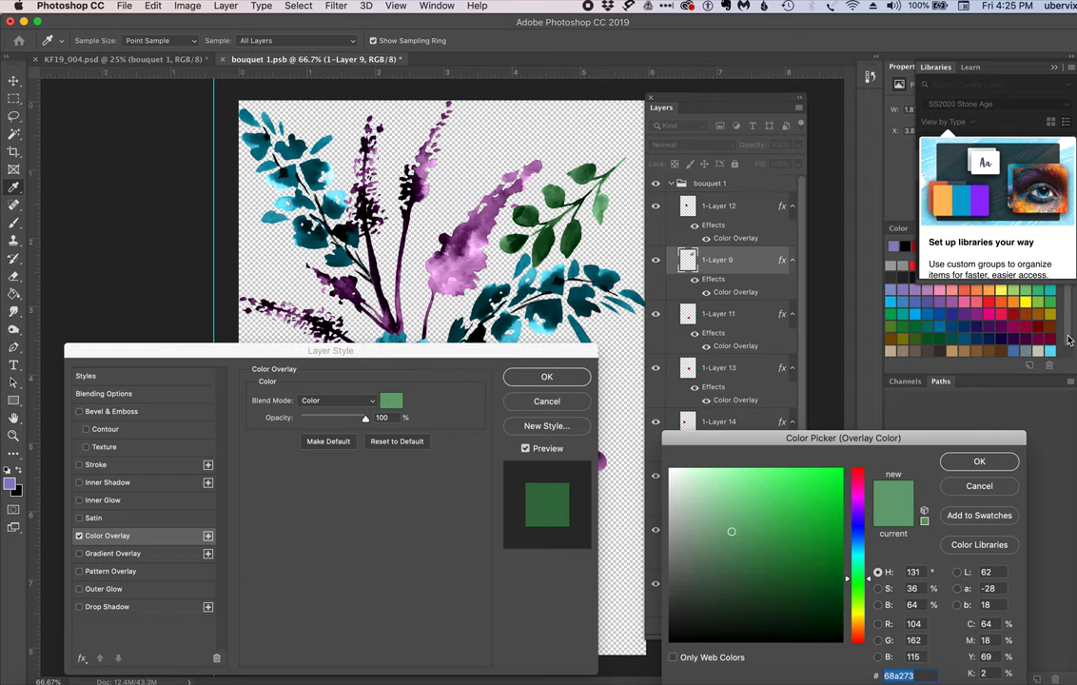
{"action": "left_click", "coordinate": [970, 469]}
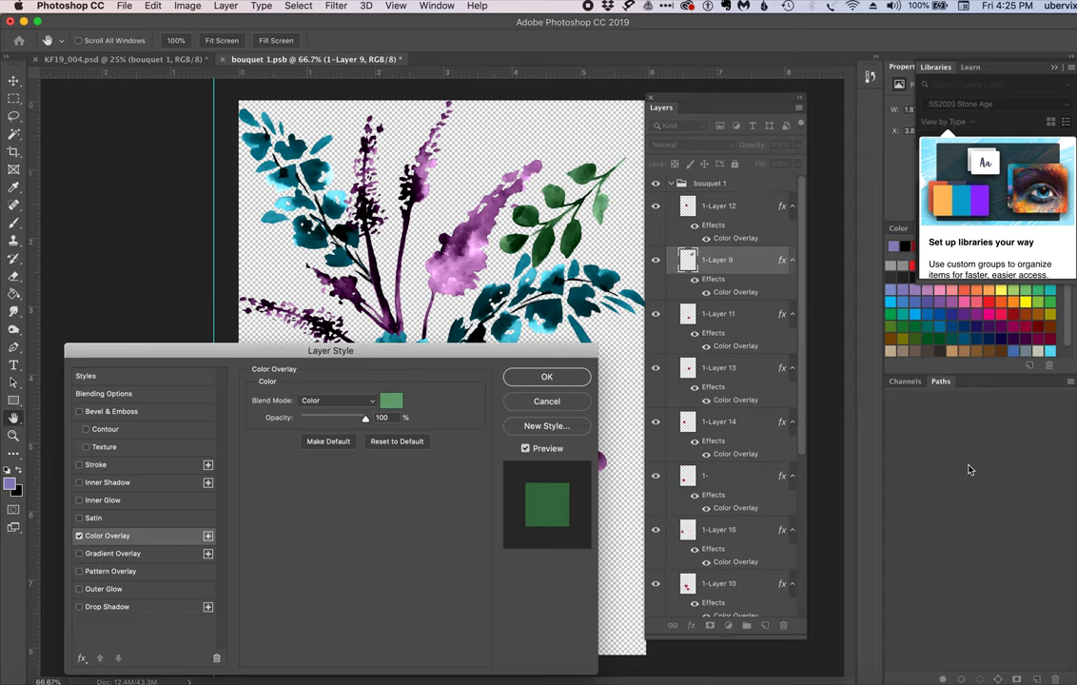
{"action": "left_click", "coordinate": [581, 377]}
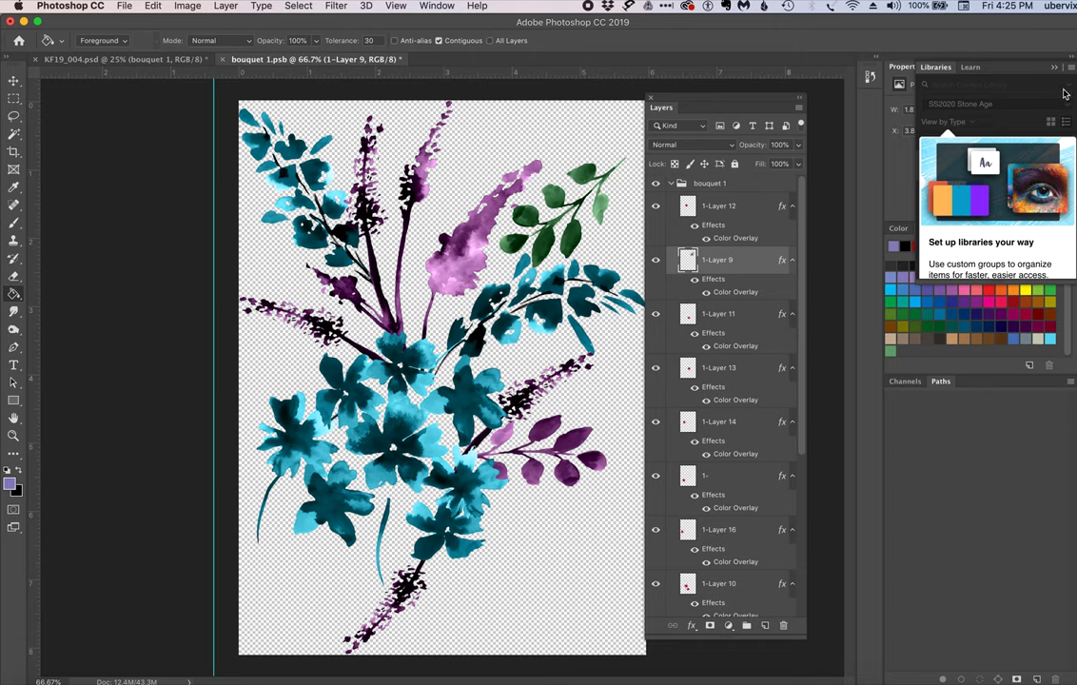
- Dismiss the libraries tip, then float Libraries separately below the swatches and collapse the Learn panel
{"action": "left_click", "coordinate": [1065, 93]}
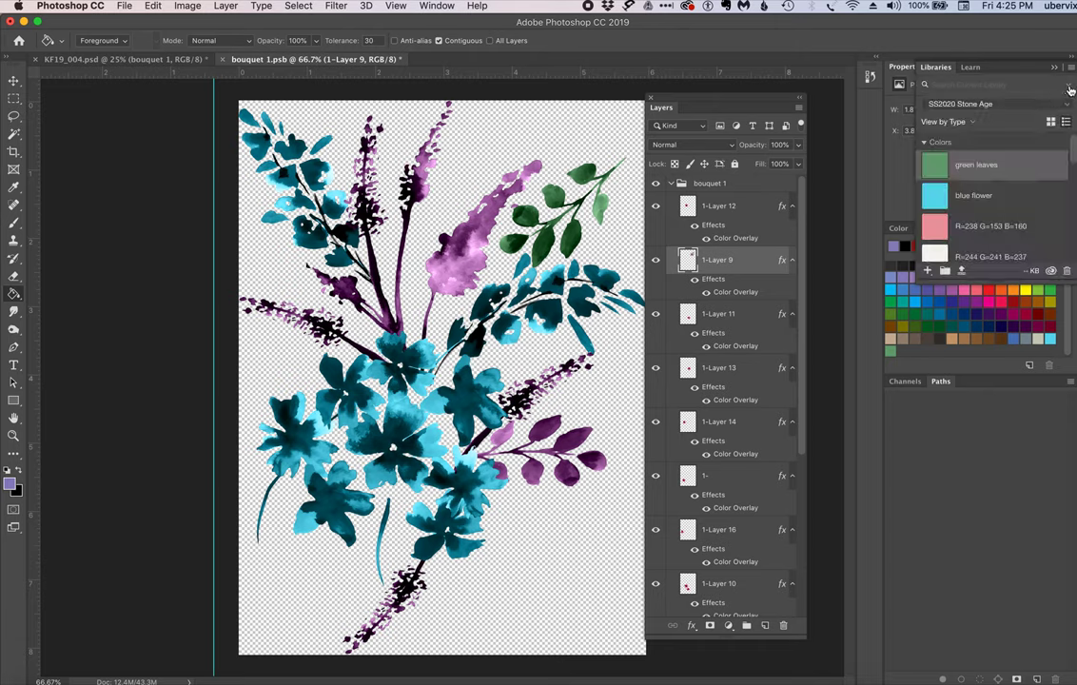
{"action": "left_click", "coordinate": [1070, 89]}
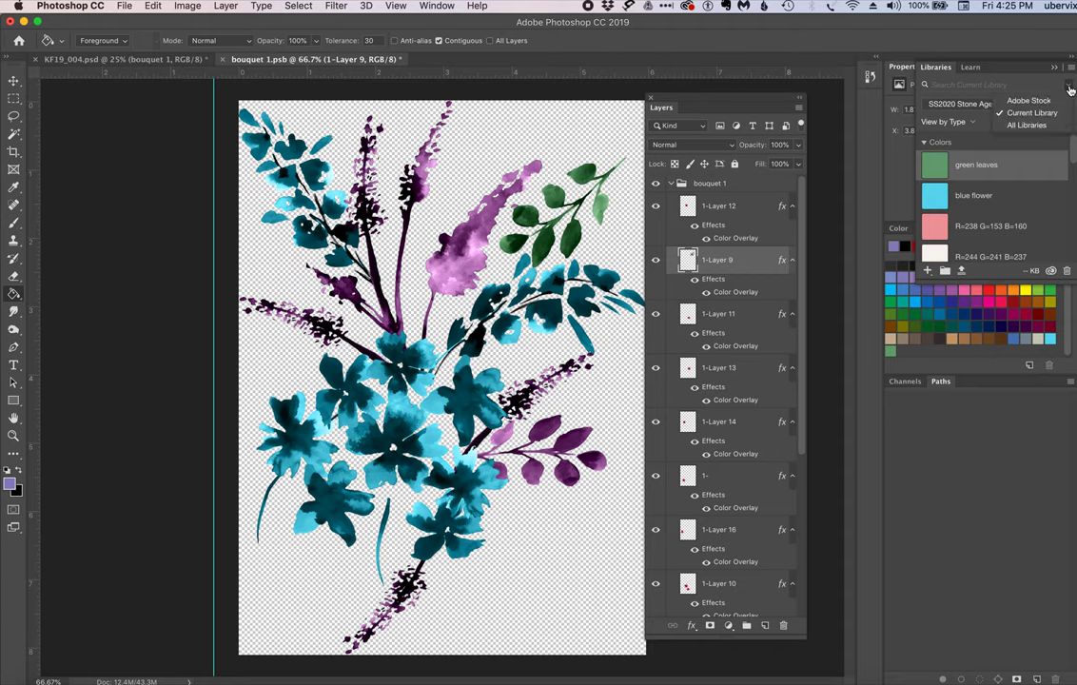
{"action": "left_click", "coordinate": [1069, 89]}
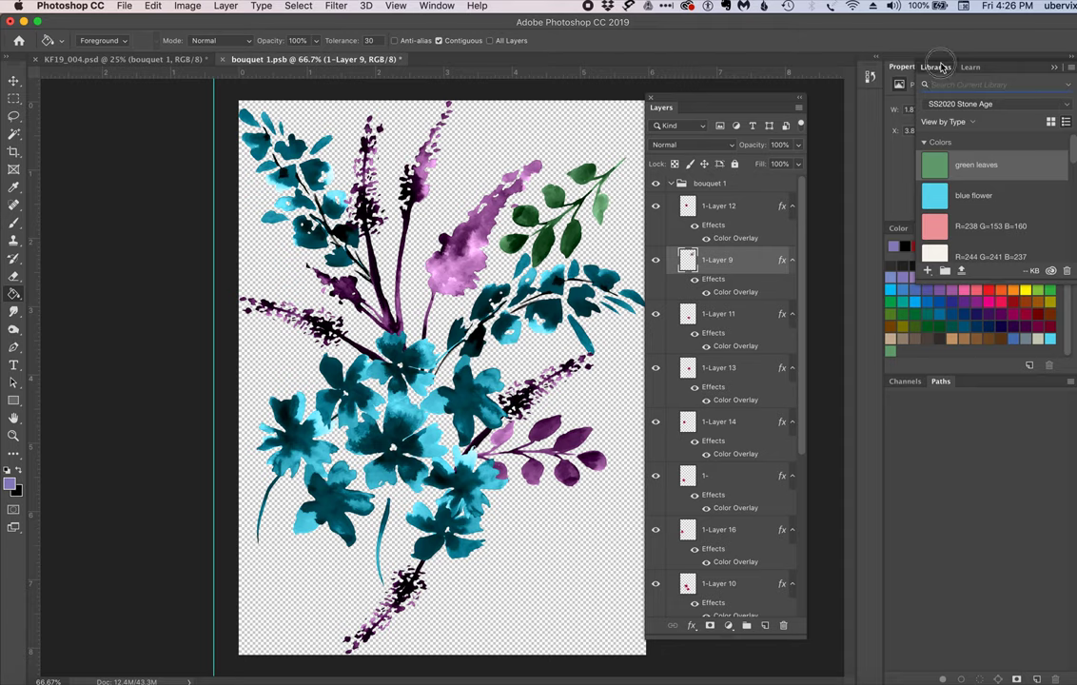
{"action": "left_click_drag", "start_coordinate": [940, 66], "coordinate": [925, 443]}
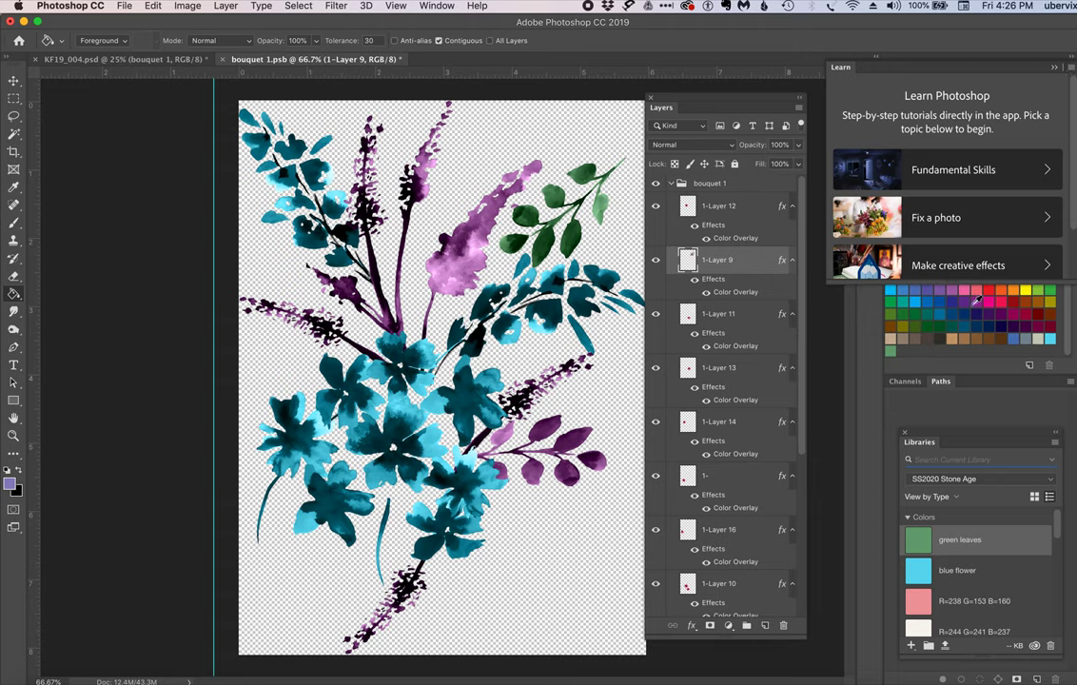
{"action": "left_click", "coordinate": [1054, 72]}
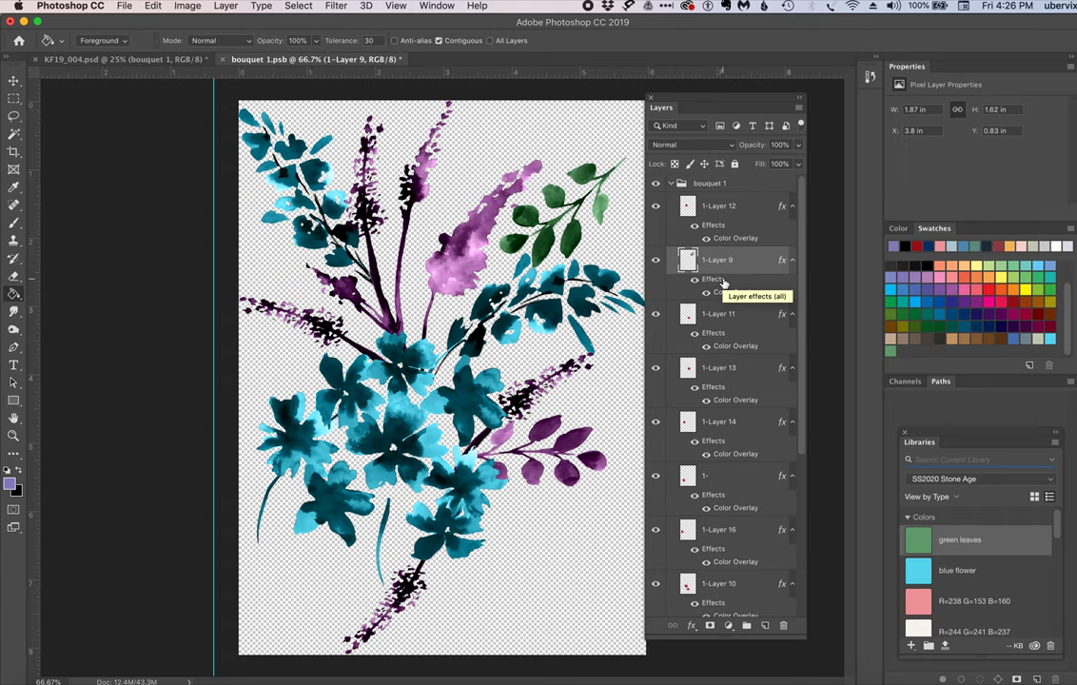
- Copy the green Color Overlay from 1-Layer 9 onto the flower spikes on 1-Layer 8 copy and 1-Layer 8
{"action": "scroll", "coordinate": [723, 283], "scroll_direction": "down", "scroll_amount": 3}
{"action": "left_click_drag", "start_coordinate": [709, 222], "coordinate": [723, 447]}
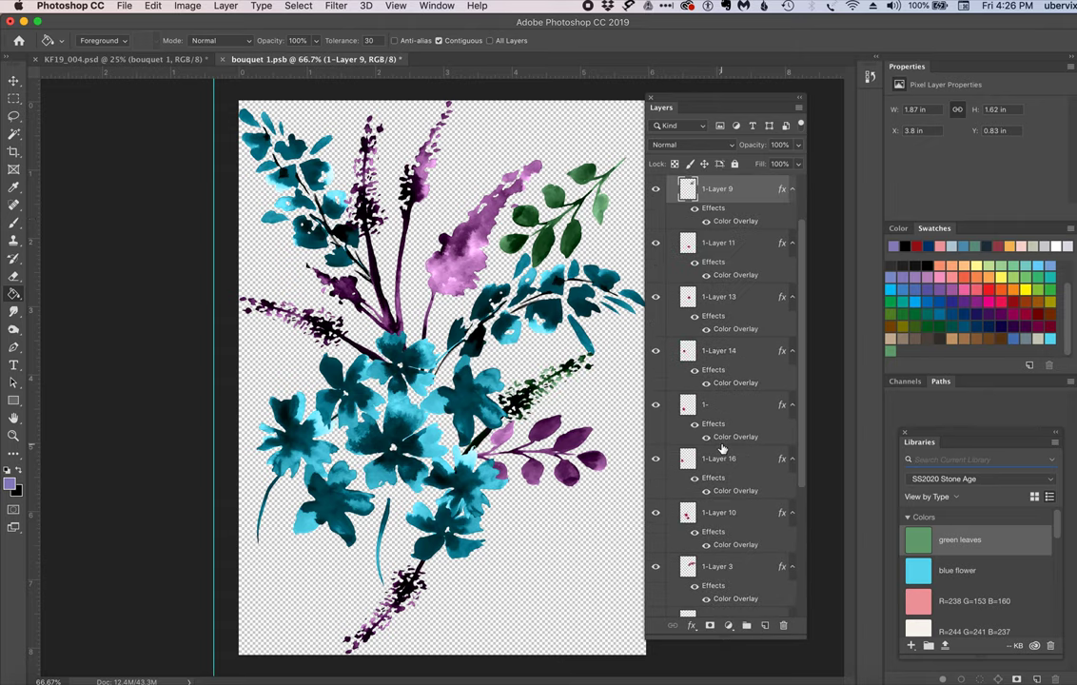
{"action": "scroll", "coordinate": [723, 447], "scroll_direction": "down", "scroll_amount": 3}
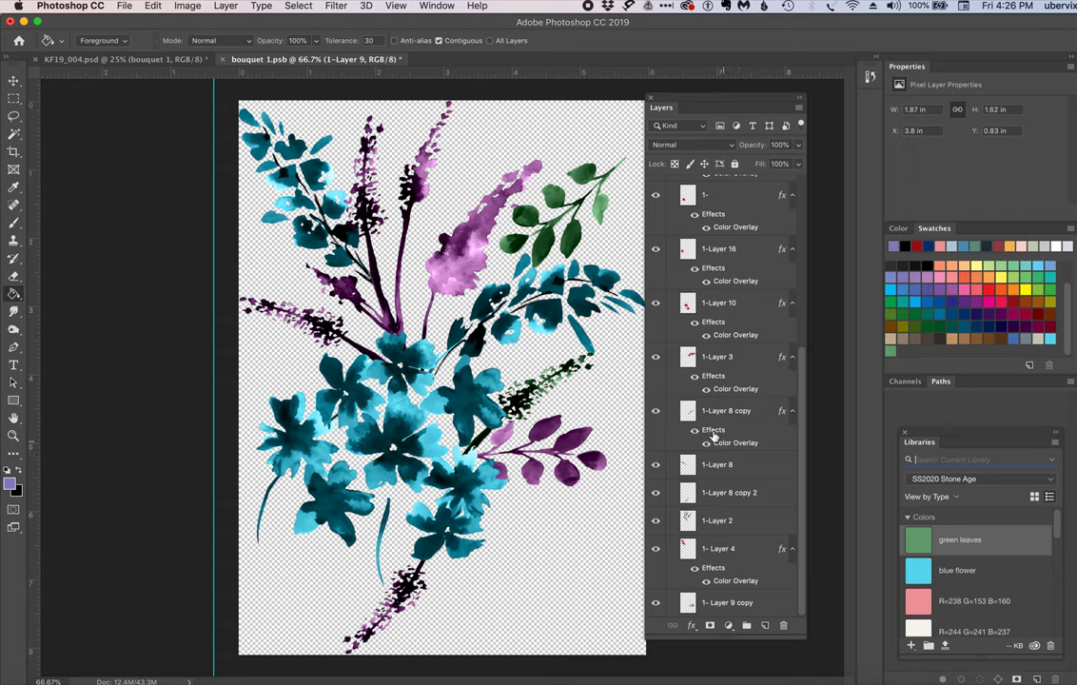
{"action": "scroll", "coordinate": [712, 473], "scroll_direction": "up", "scroll_amount": 3}
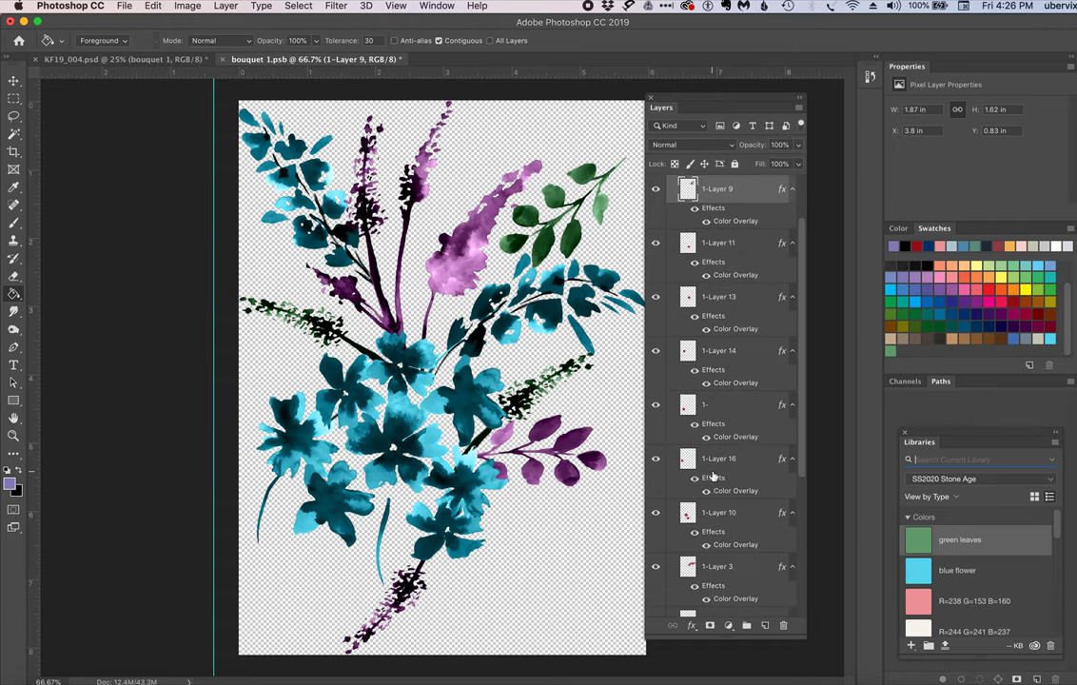
- Copy the blue Color Overlay onto the tall stems on 1-Layer 2 and the lower spike on 1-Layer 8 copy 2
{"action": "left_click_drag", "start_coordinate": [711, 474], "coordinate": [721, 529]}
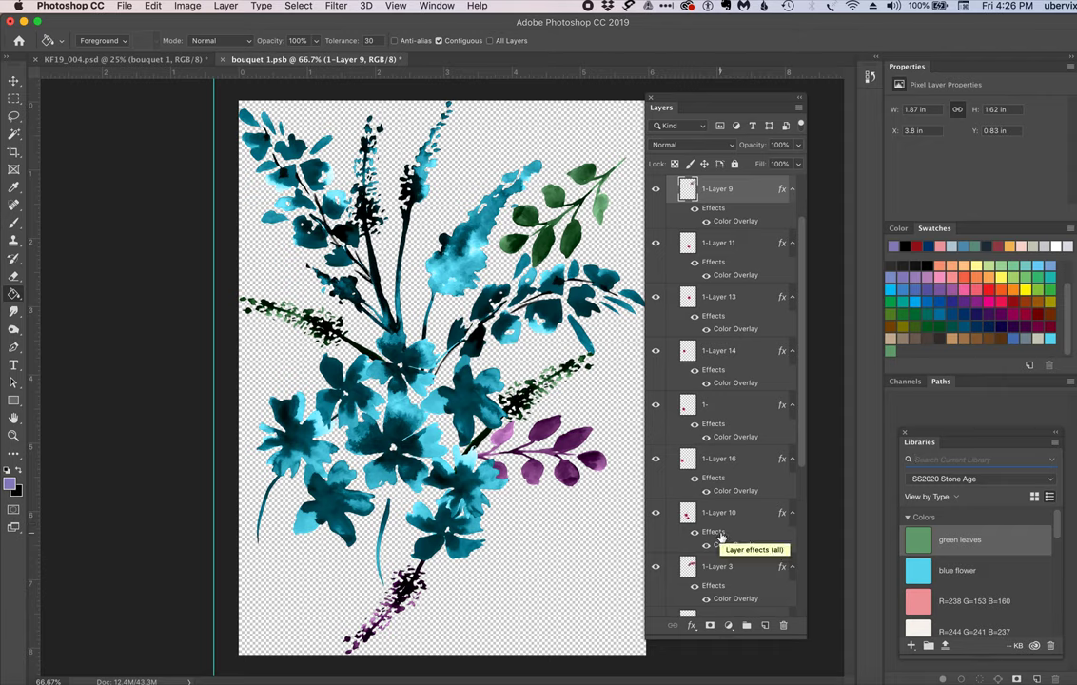
{"action": "left_click_drag", "start_coordinate": [720, 538], "coordinate": [741, 461]}
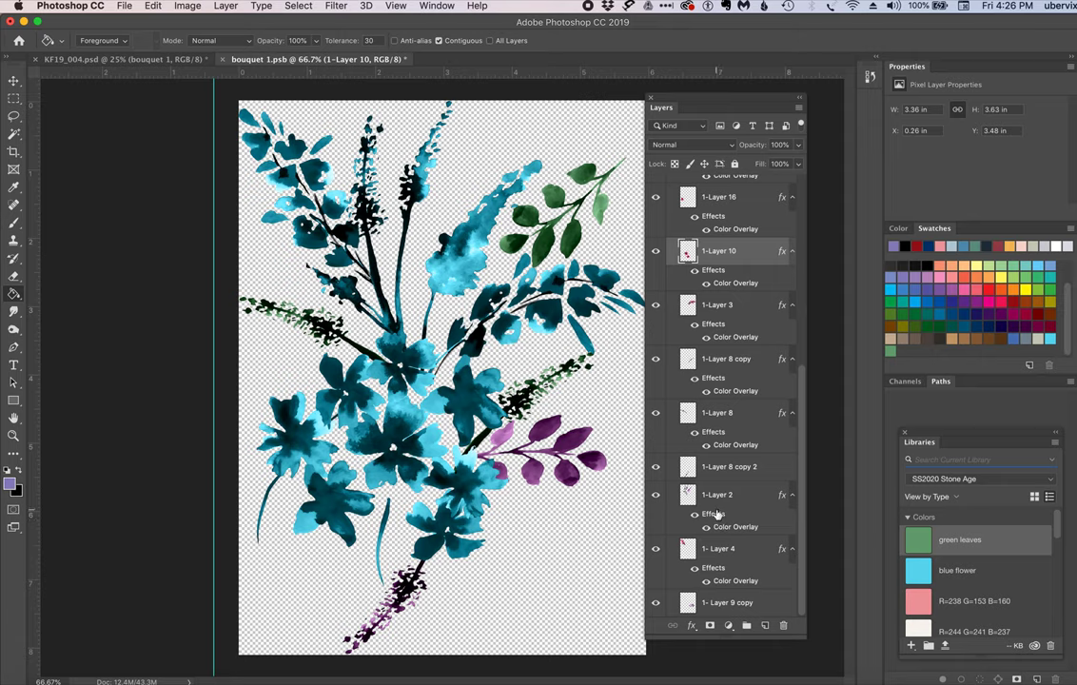
{"action": "left_click_drag", "start_coordinate": [716, 514], "coordinate": [721, 473]}
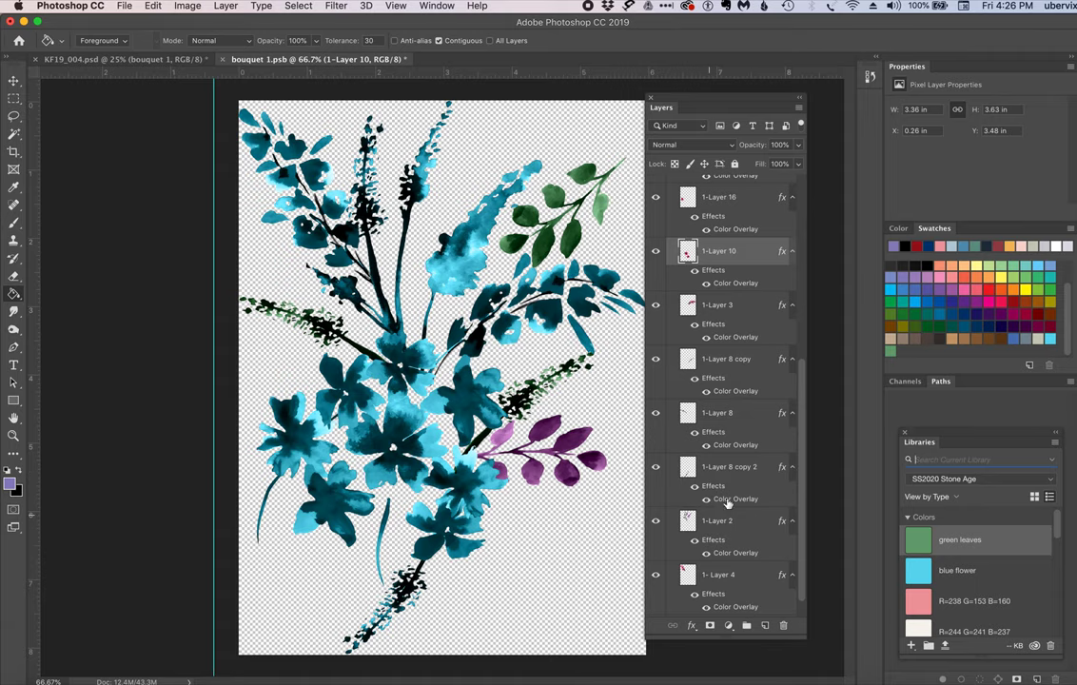
- Change the Color Overlay color of 1-Layer 8 copy 2 to the saved green leaves swatch, 68a273
{"action": "left_click", "coordinate": [728, 504]}
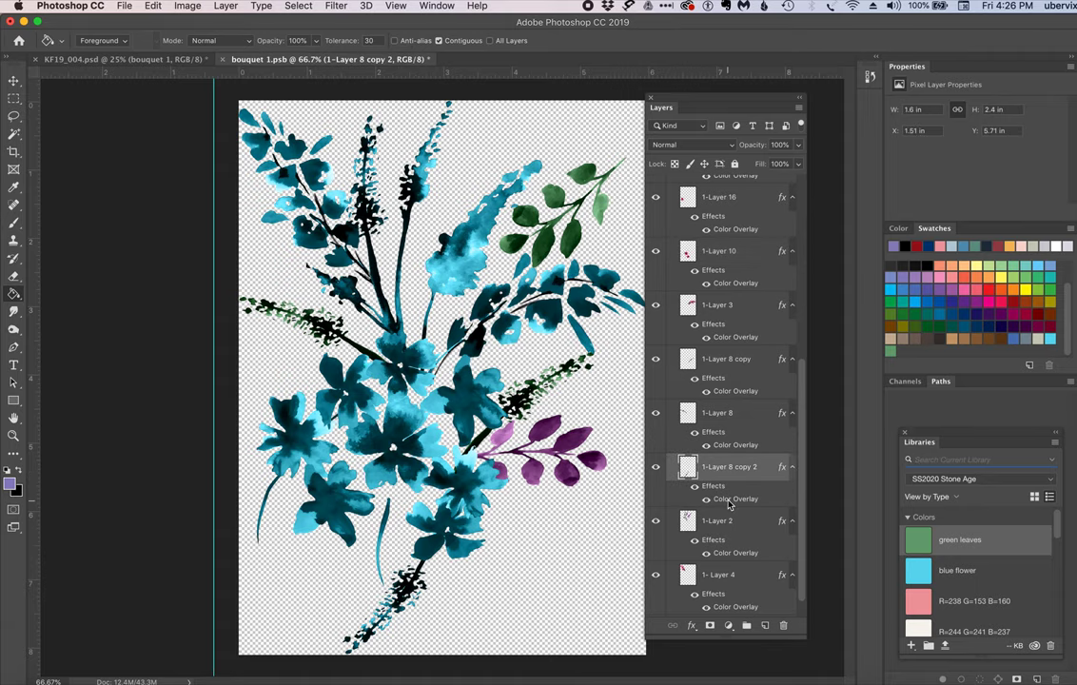
{"action": "double_click", "coordinate": [729, 504]}
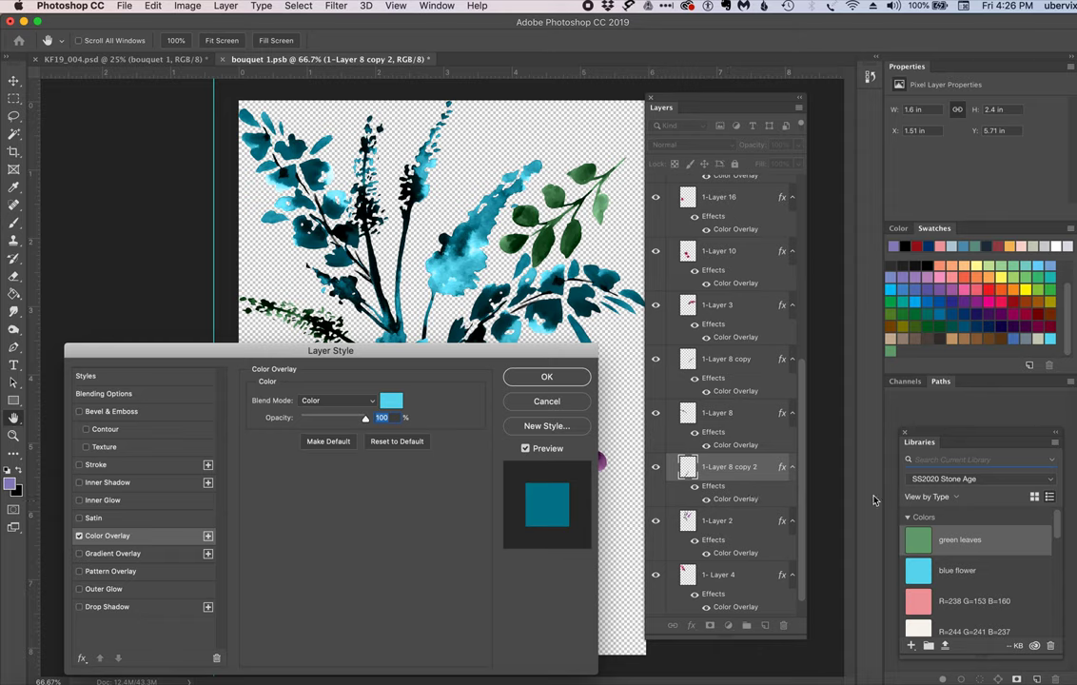
{"action": "left_click", "coordinate": [391, 400]}
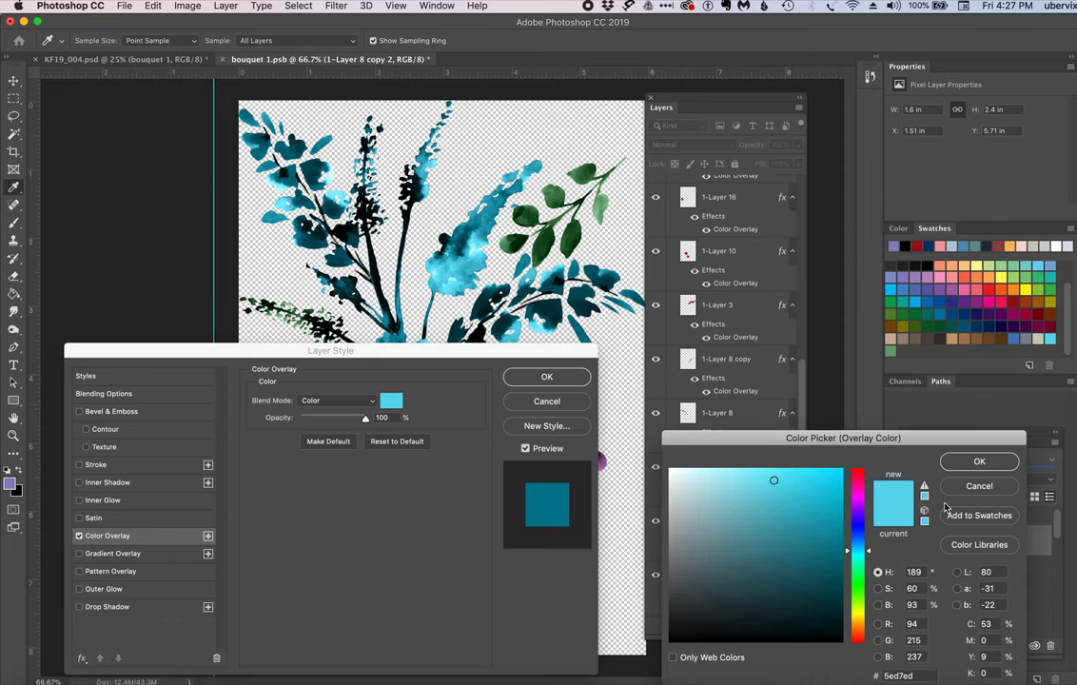
{"action": "left_click", "coordinate": [891, 350]}
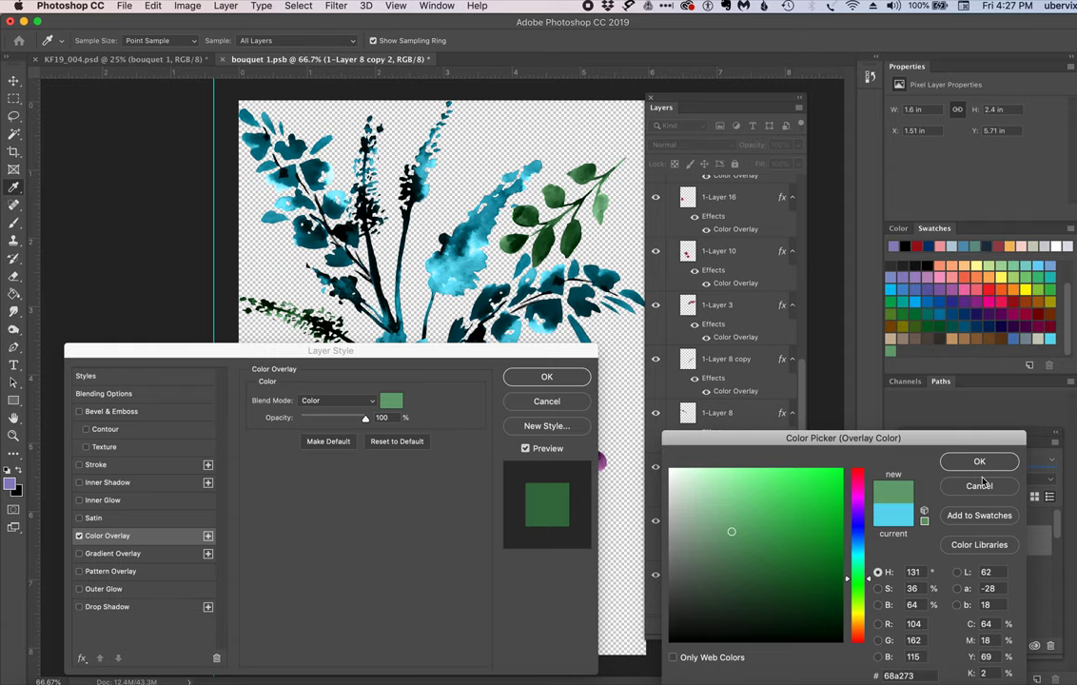
{"action": "left_click", "coordinate": [979, 461]}
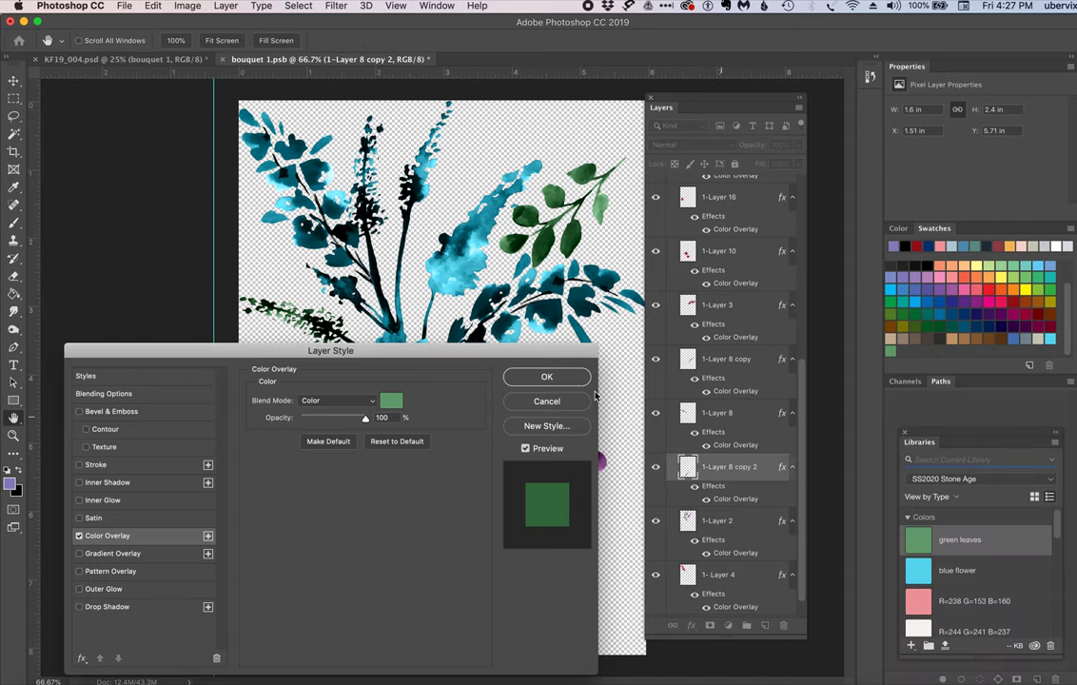
{"action": "left_click", "coordinate": [548, 378]}
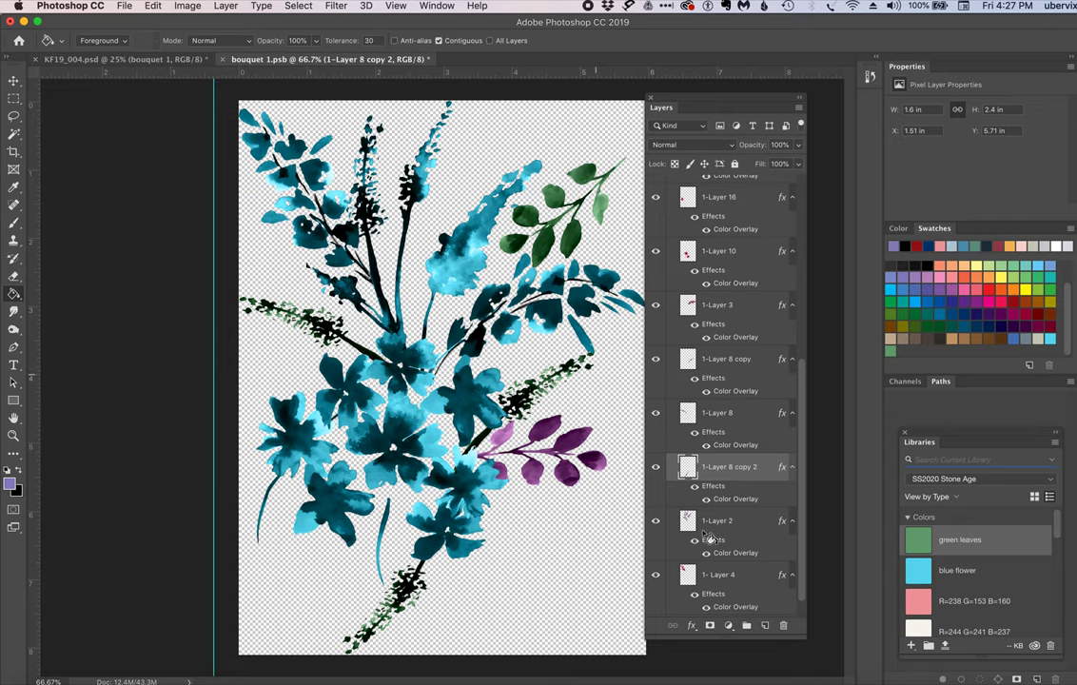
- Change the Color Overlay of 1-Layer 2 to the green leaves swatch and copy it onto 1- Layer 9 copy
{"action": "scroll", "coordinate": [713, 590], "scroll_direction": "down", "scroll_amount": 1}
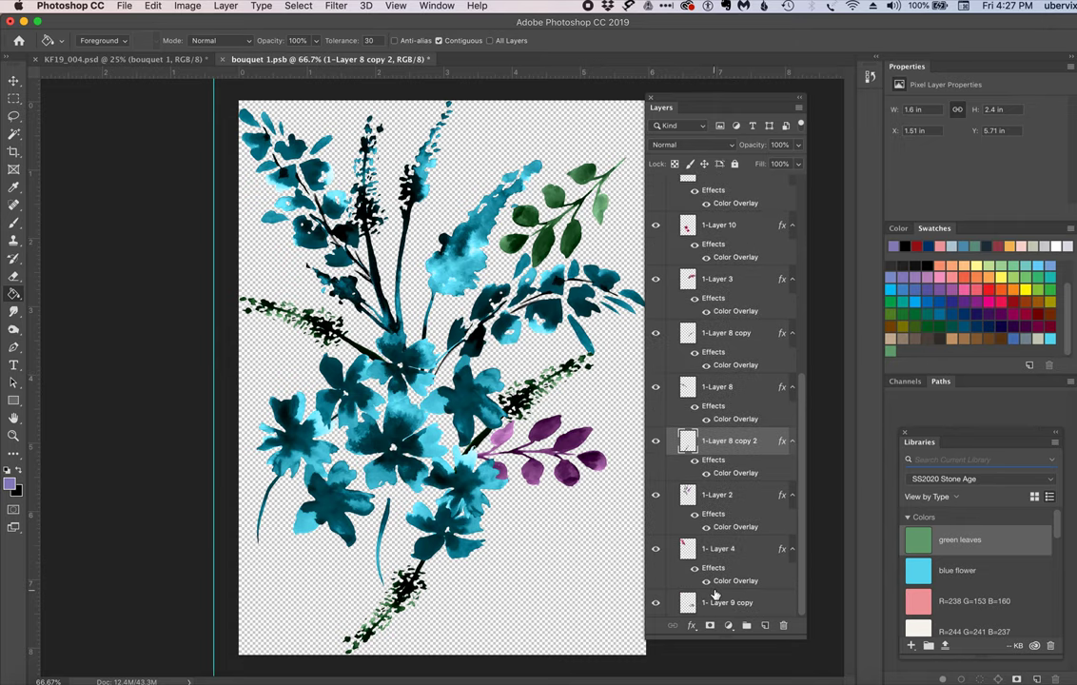
{"action": "left_click", "coordinate": [728, 531]}
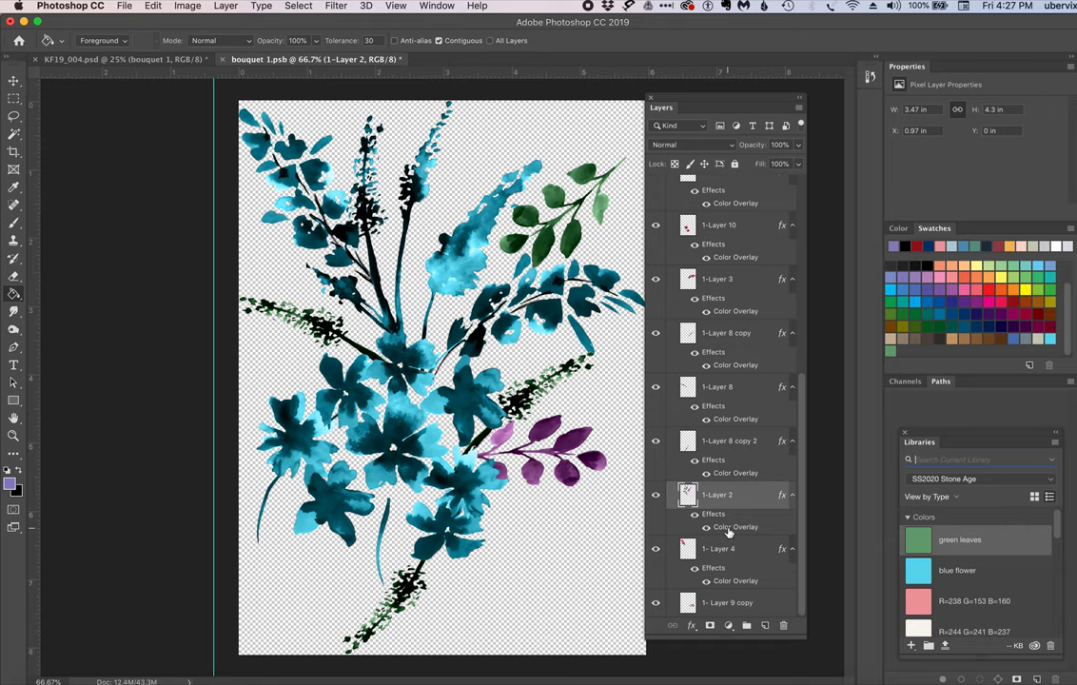
{"action": "double_click", "coordinate": [728, 531]}
{"action": "left_click", "coordinate": [391, 401]}
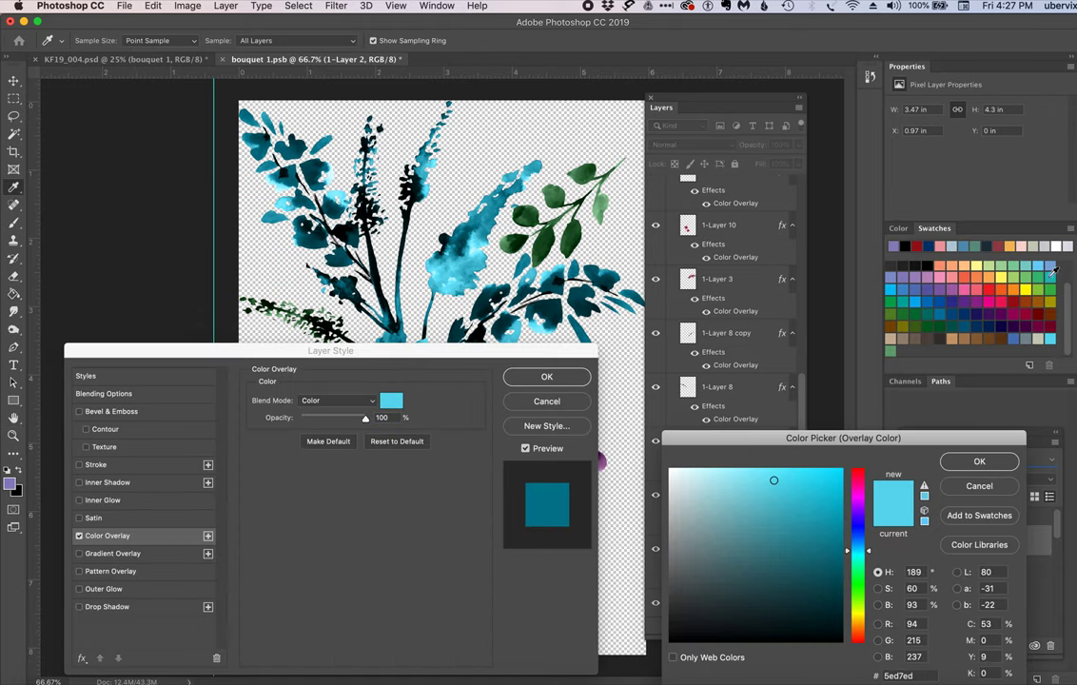
{"action": "left_click", "coordinate": [889, 350]}
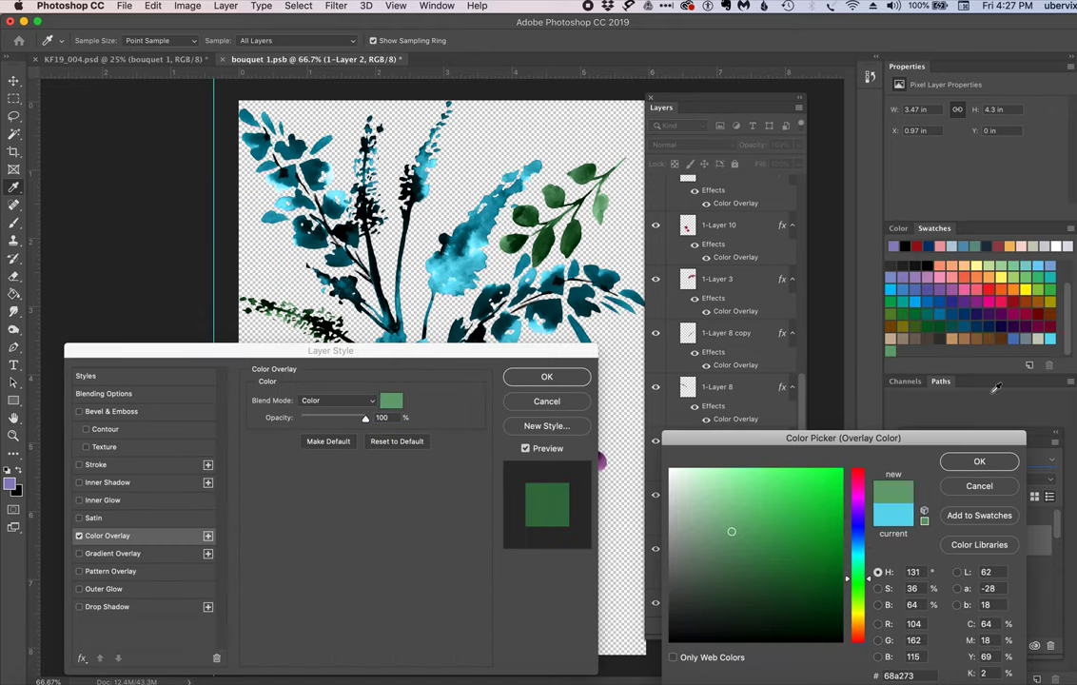
{"action": "left_click", "coordinate": [985, 461]}
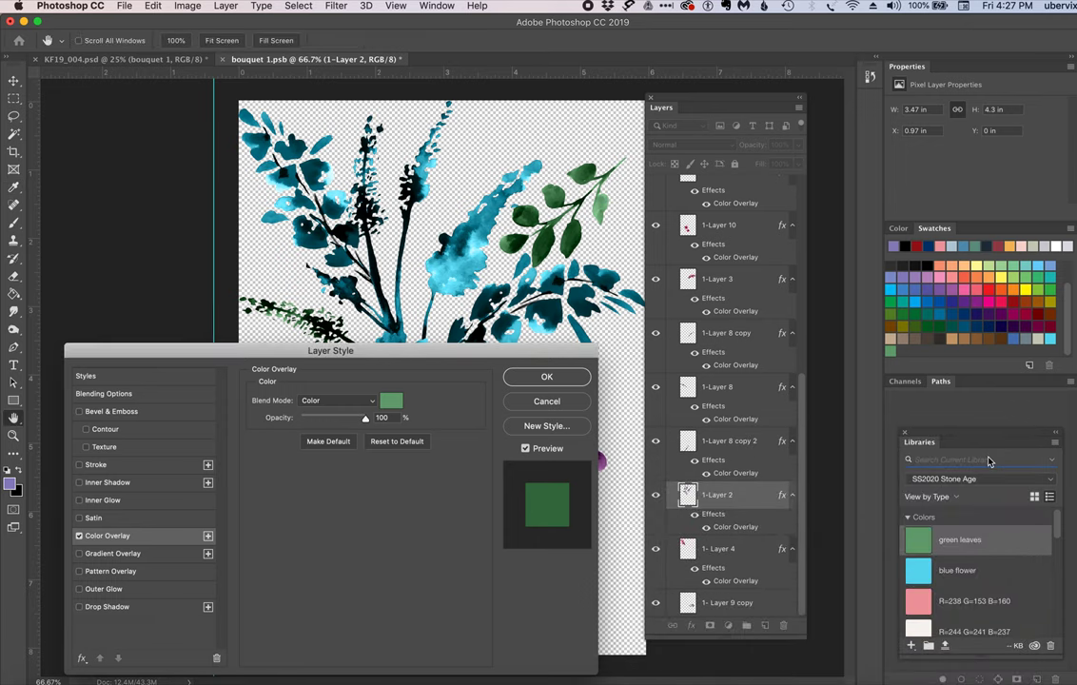
{"action": "left_click", "coordinate": [570, 381]}
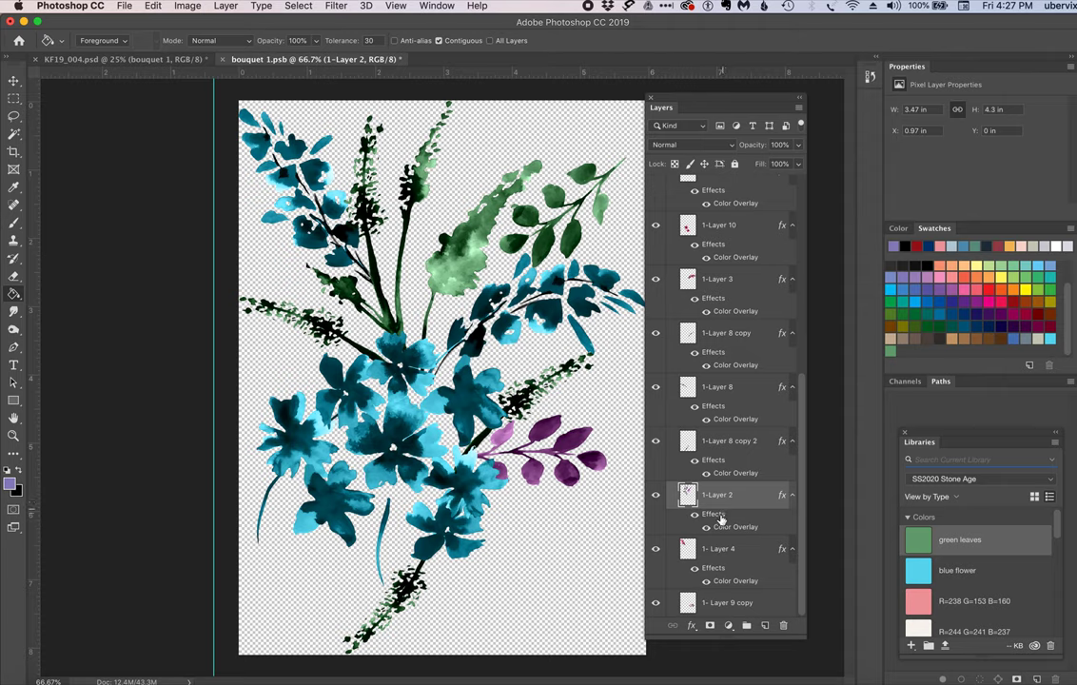
{"action": "left_click_drag", "start_coordinate": [720, 518], "coordinate": [718, 609]}
- Collapse the Layers panel and move it clear of the artwork, and save the bouquet 1 smart object
{"action": "left_click", "coordinate": [799, 100]}
{"action": "left_click_drag", "start_coordinate": [685, 101], "coordinate": [764, 114]}
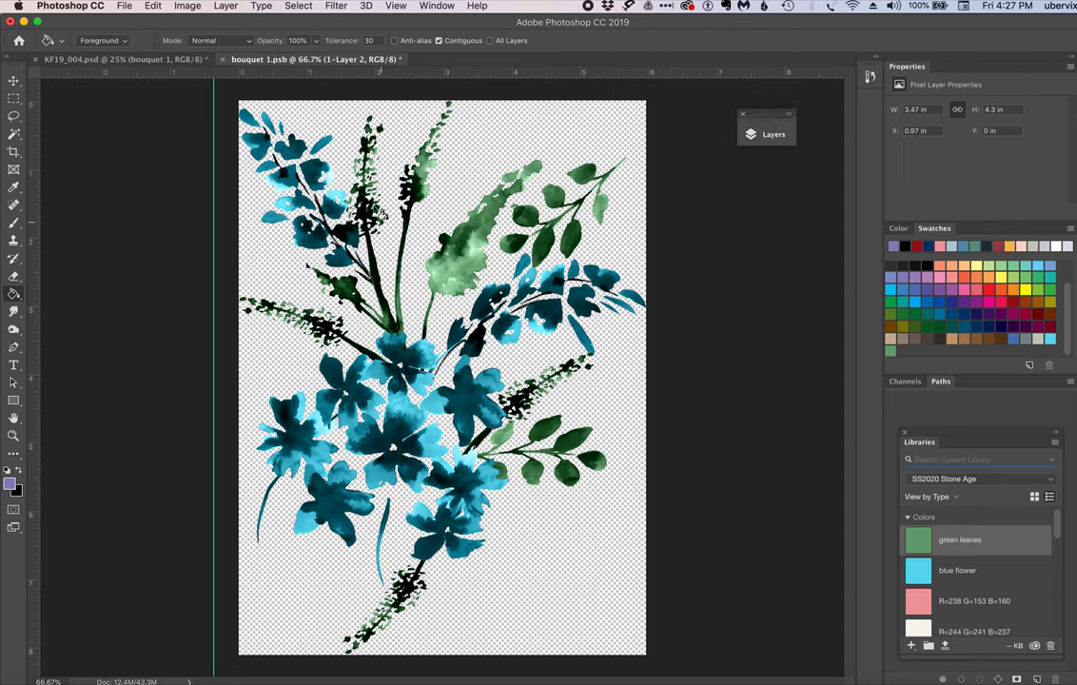
{"action": "left_click", "coordinate": [123, 6]}
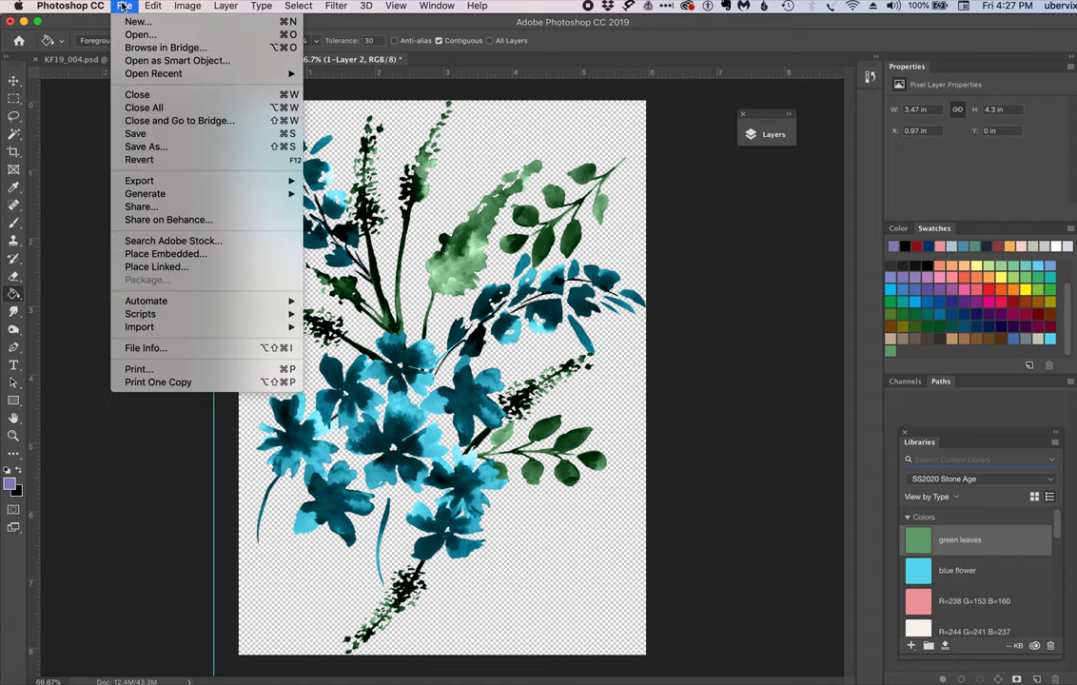
{"action": "left_click", "coordinate": [157, 135]}
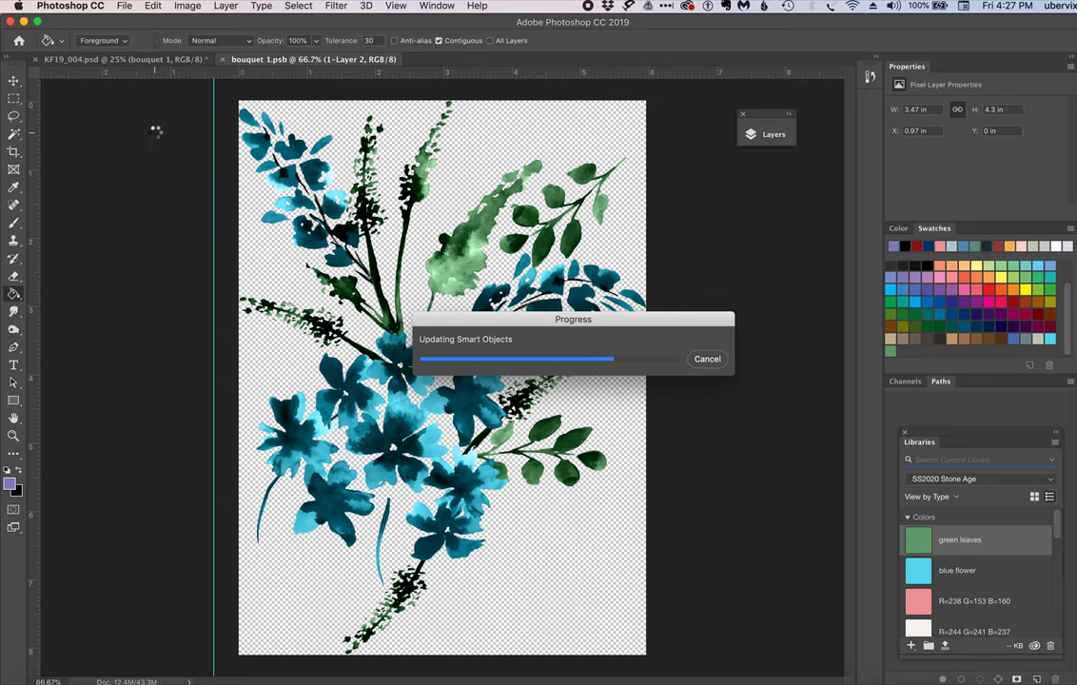
- In the KF19_004.psd document, fill the ground layer with the lighter purple bbb5f2
{"action": "left_click", "coordinate": [116, 60]}
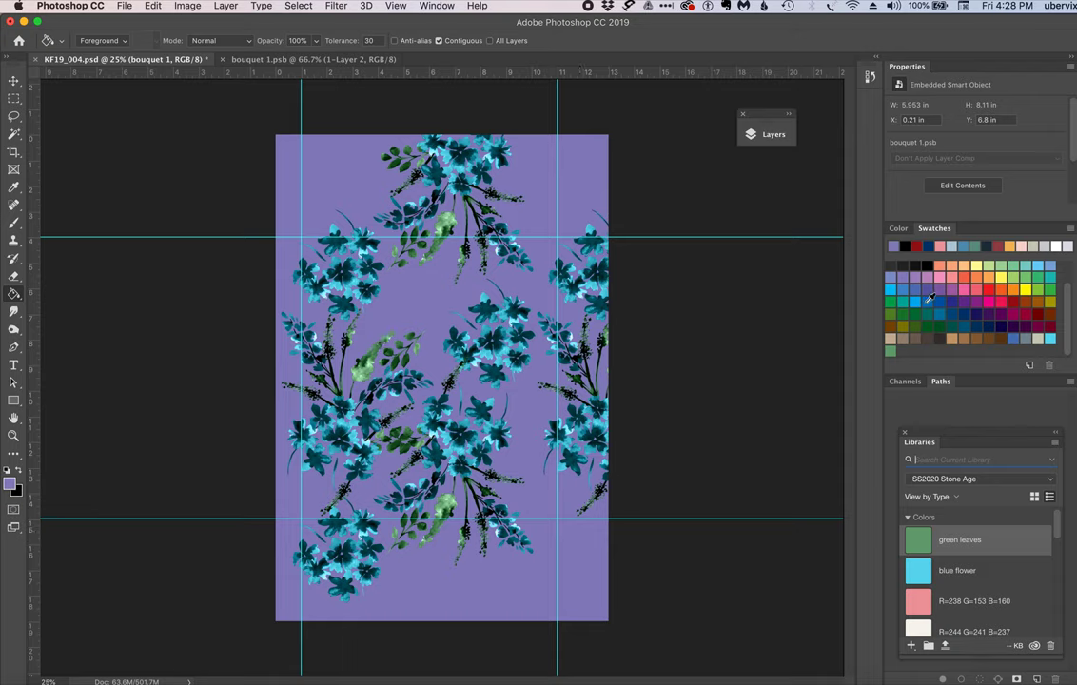
{"action": "left_click", "coordinate": [788, 119]}
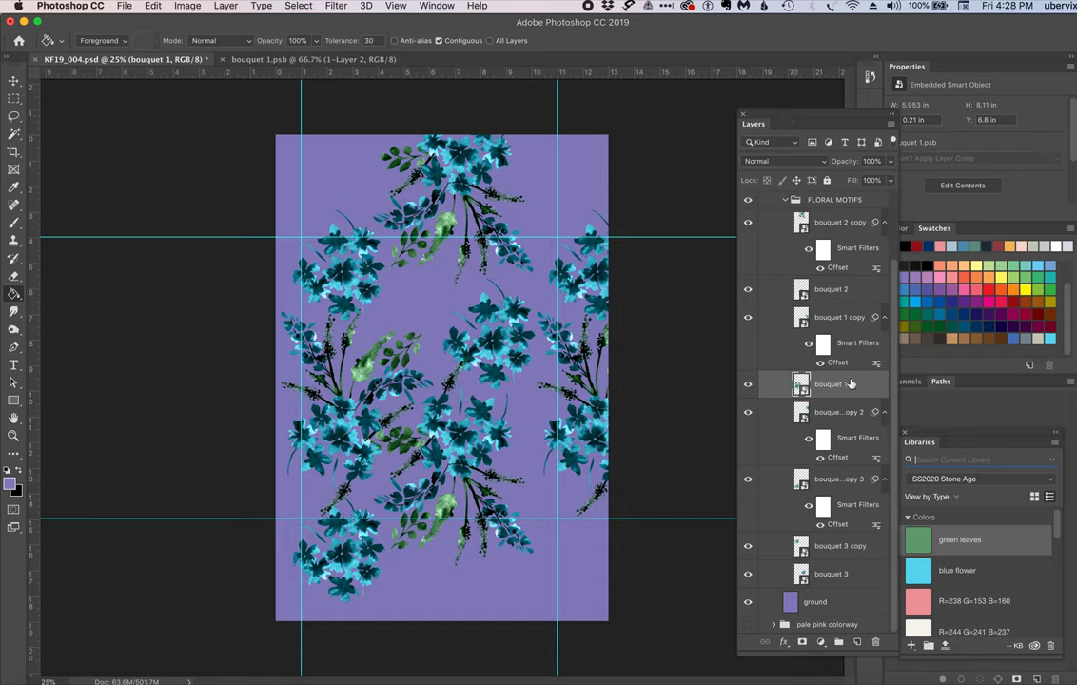
{"action": "left_click", "coordinate": [820, 606]}
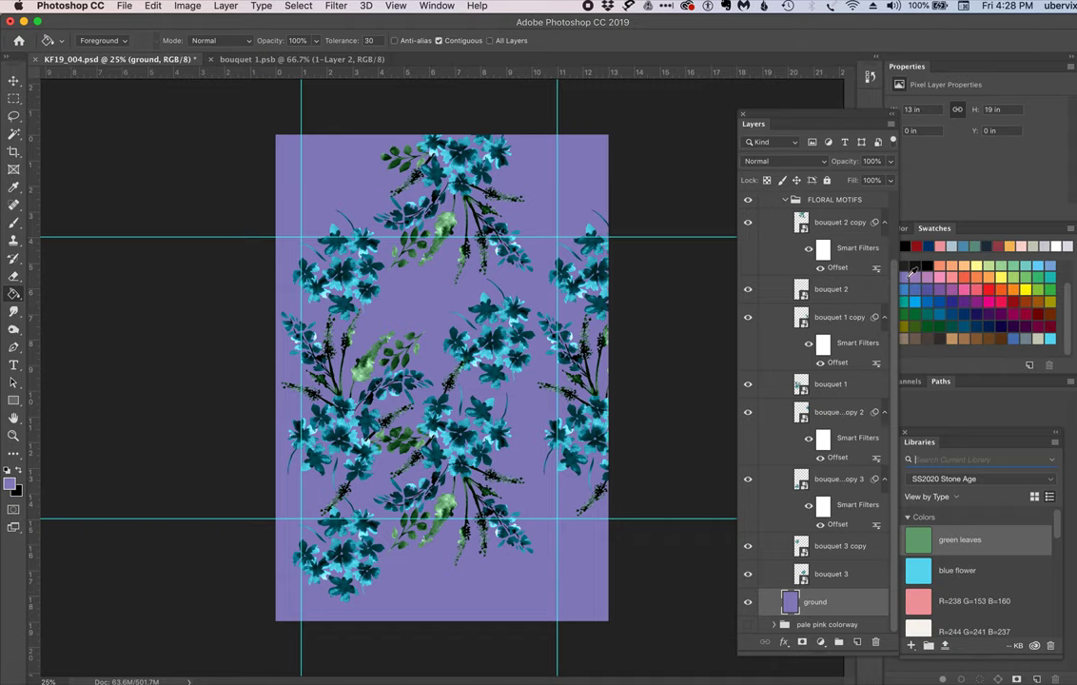
{"action": "left_click", "coordinate": [11, 486]}
{"action": "left_click_drag", "start_coordinate": [725, 495], "coordinate": [715, 484]}
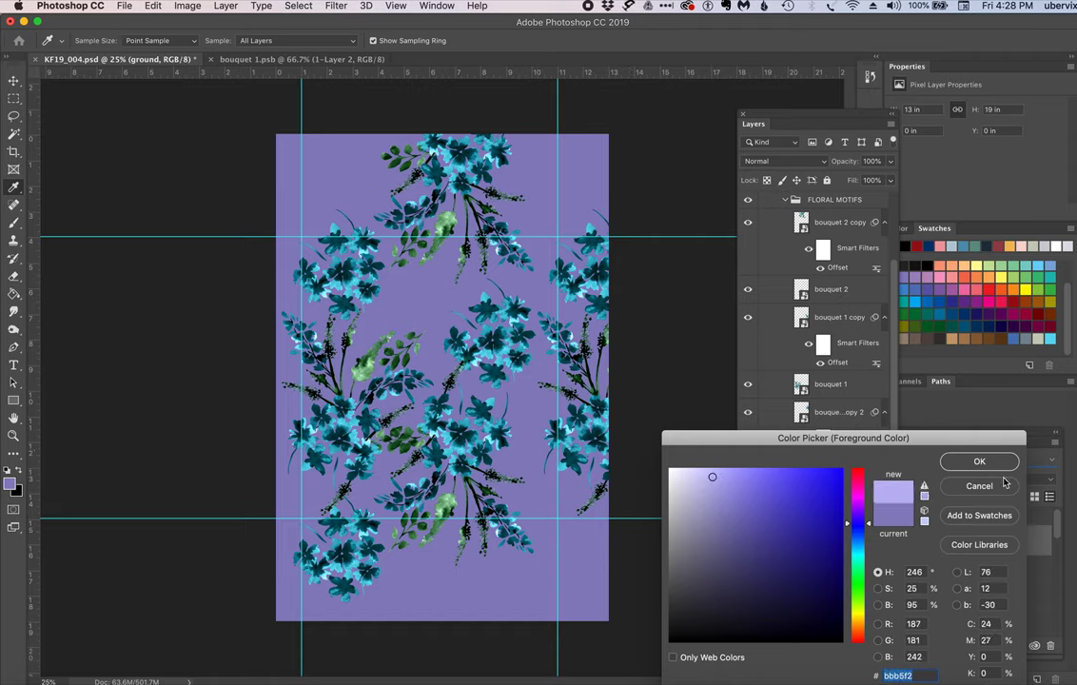
{"action": "key", "text": "Return"}
{"action": "key", "text": "g"}
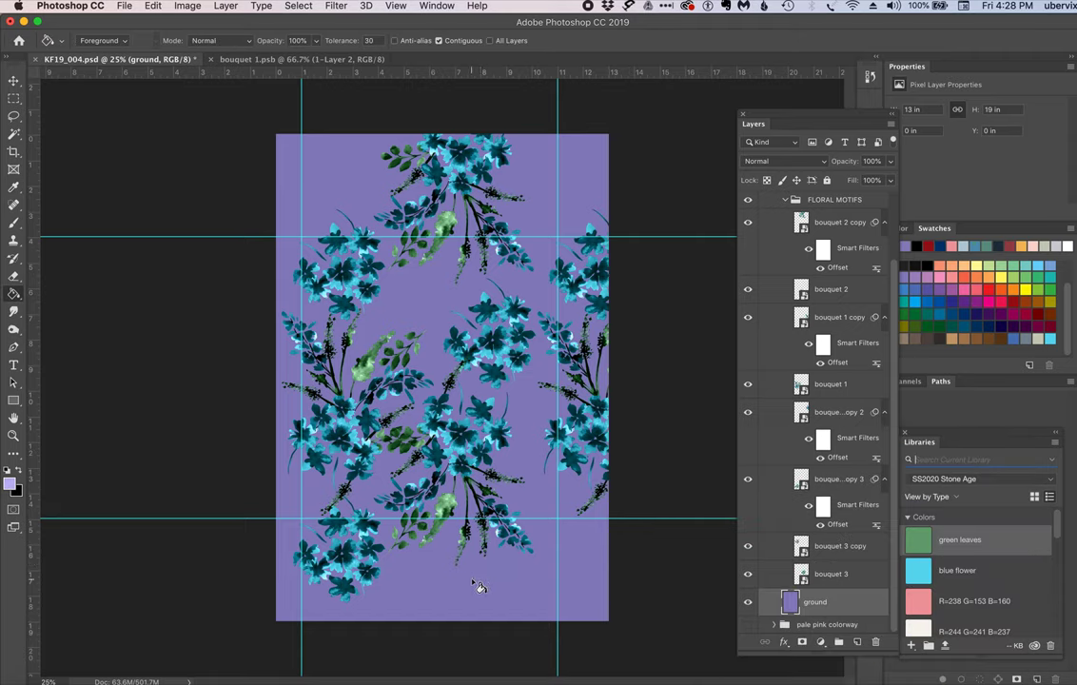
{"action": "left_click", "coordinate": [473, 581]}
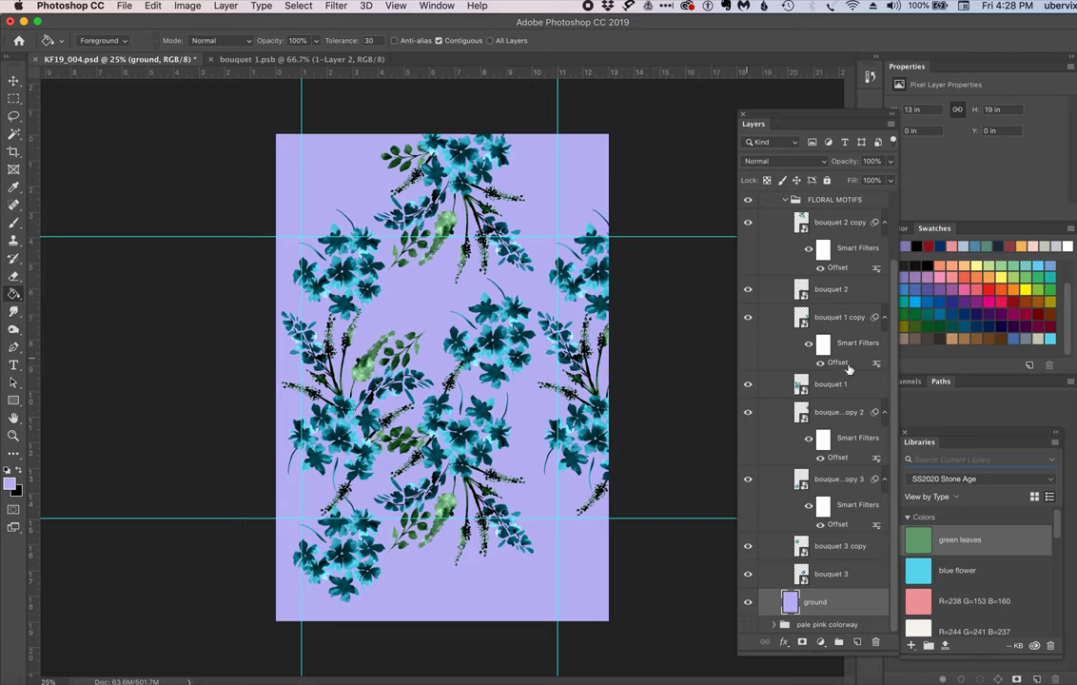
- Collapse the FLORAL MOTIFS group and hide the ground layer, keeping the flat repeated pattern layer hidden
{"action": "scroll", "coordinate": [815, 371], "scroll_direction": "up", "scroll_amount": 4}
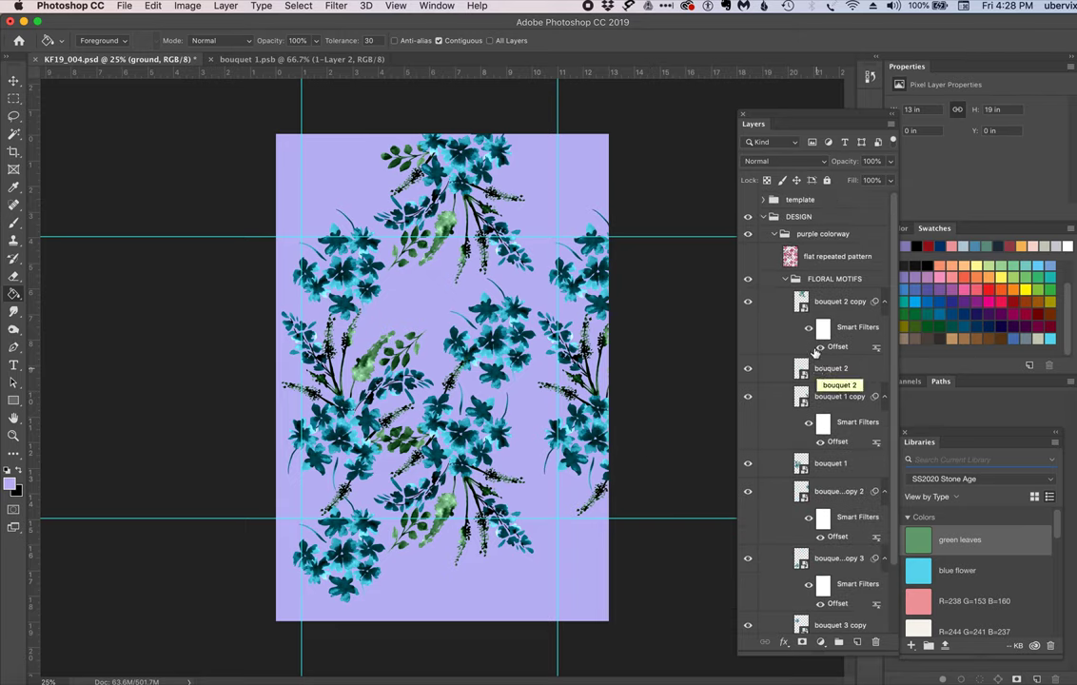
{"action": "left_click", "coordinate": [785, 280]}
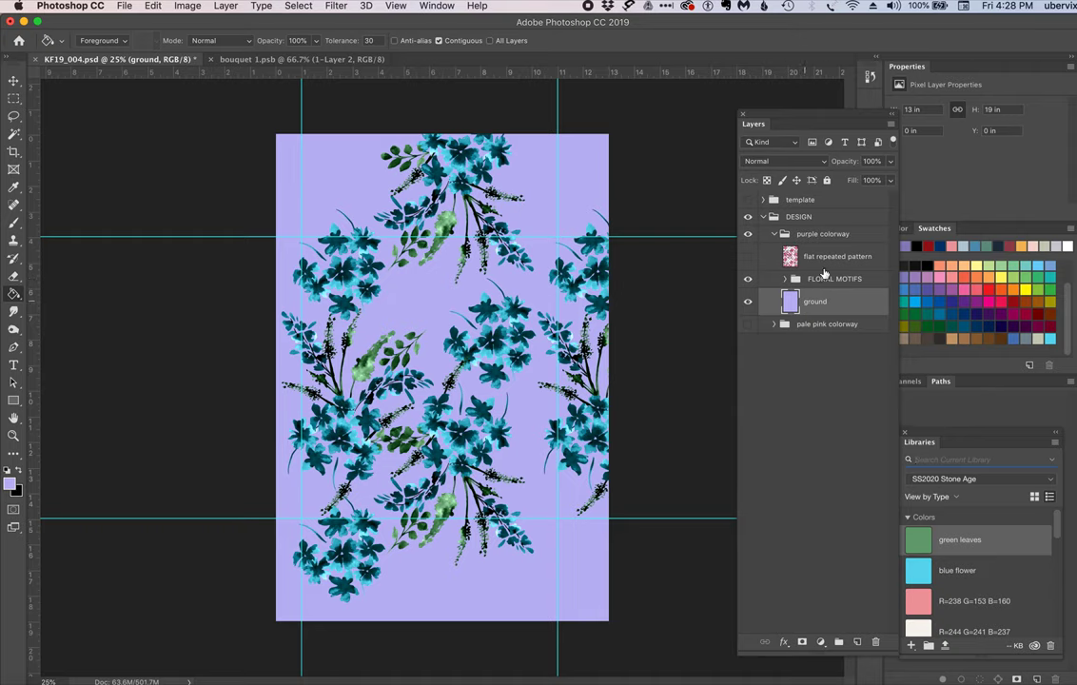
{"action": "left_click", "coordinate": [749, 264]}
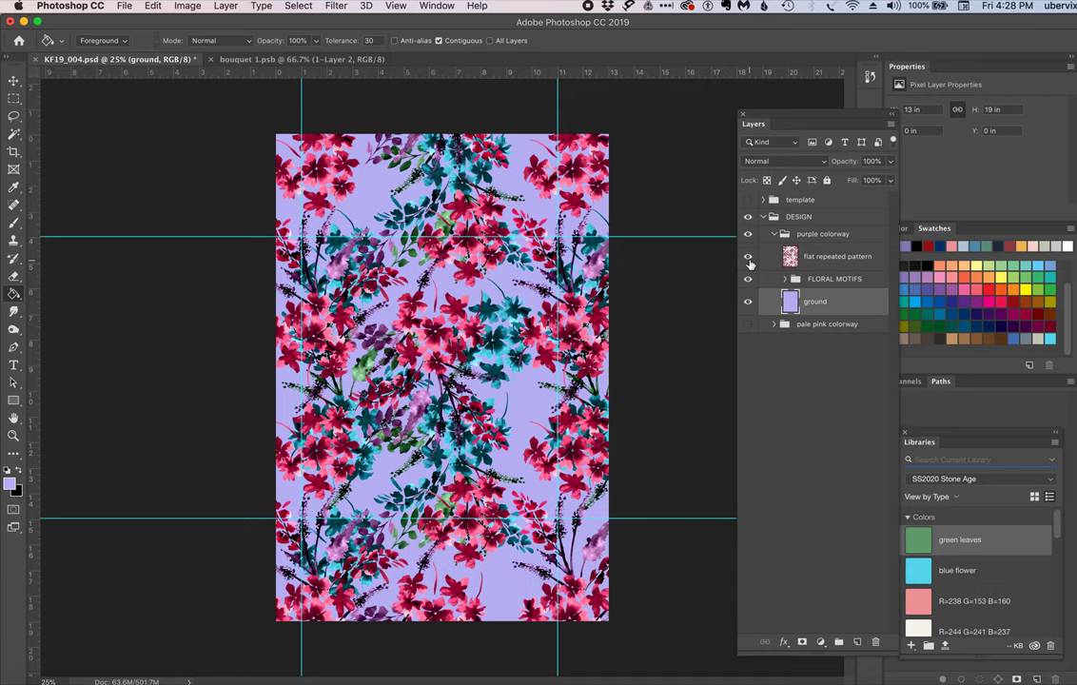
{"action": "left_click", "coordinate": [749, 259]}
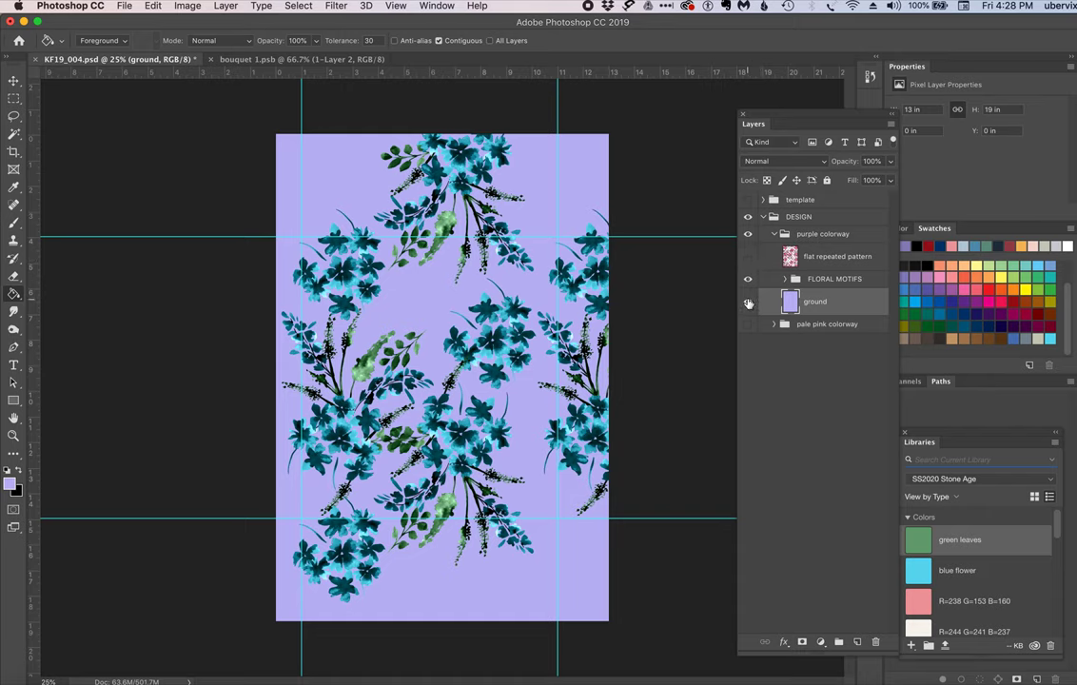
{"action": "left_click", "coordinate": [748, 302]}
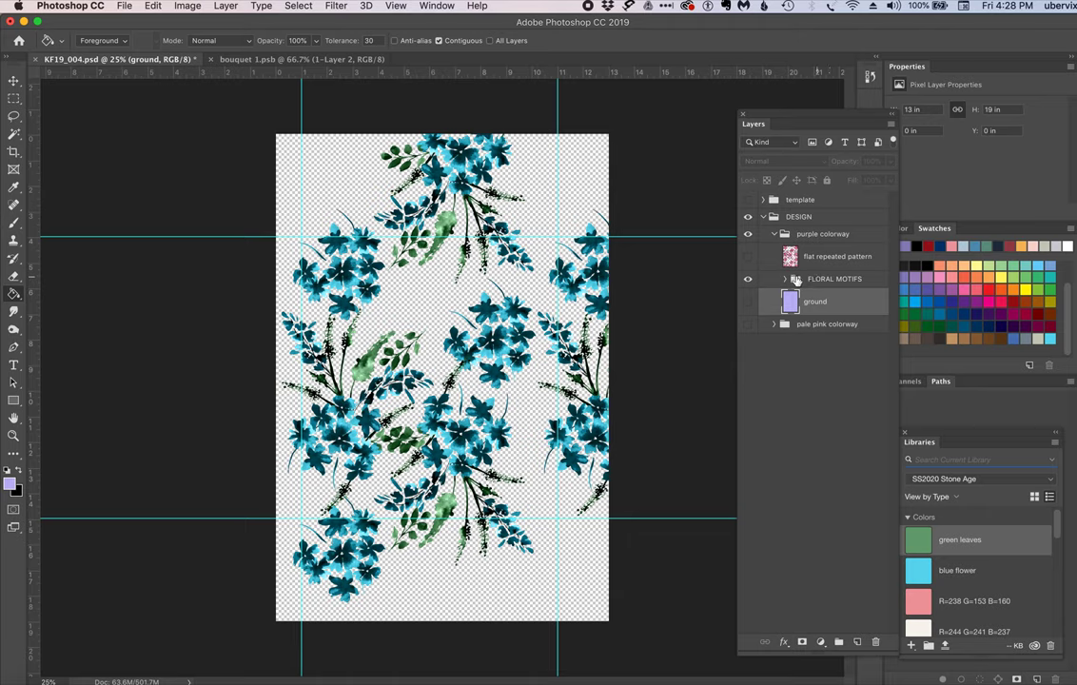
- Select the repeat tile bounded by the four guides and define it as a pattern named "style no - purple"
{"action": "left_click", "coordinate": [14, 100]}
{"action": "left_click_drag", "start_coordinate": [303, 236], "coordinate": [556, 522]}
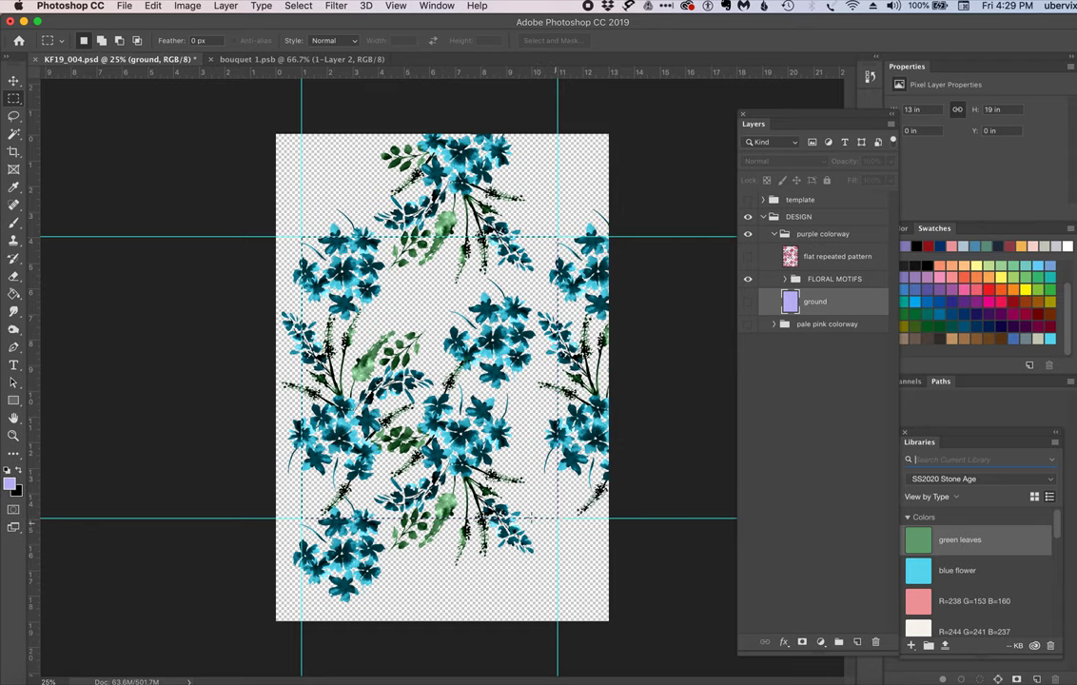
{"action": "left_click", "coordinate": [155, 6]}
{"action": "left_click", "coordinate": [139, 7]}
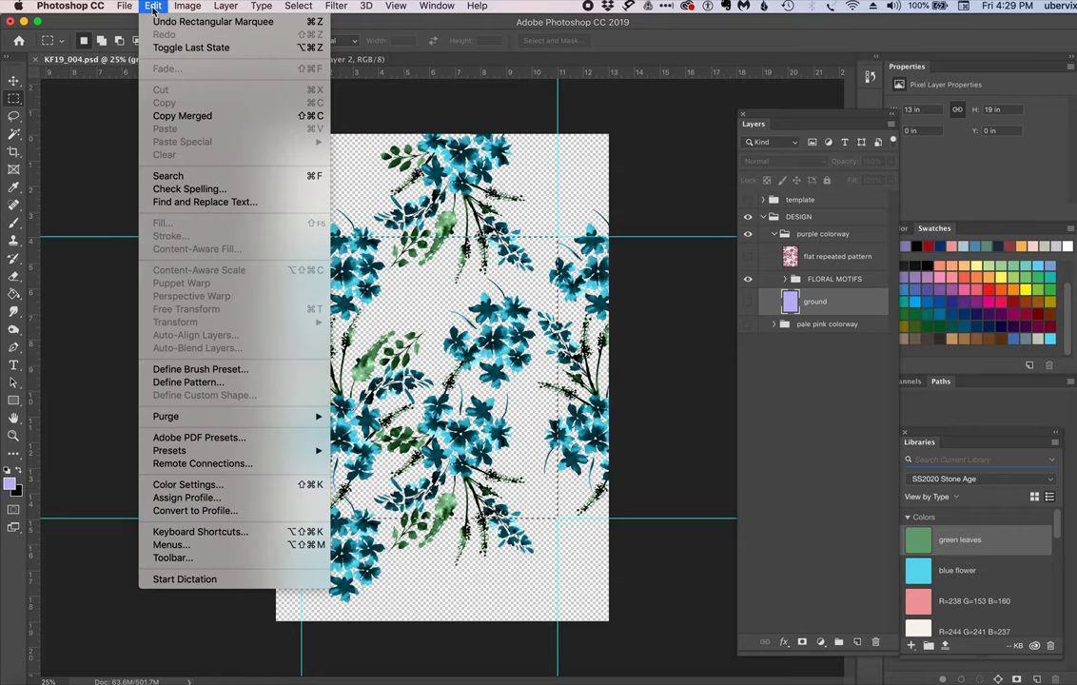
{"action": "left_click", "coordinate": [193, 381]}
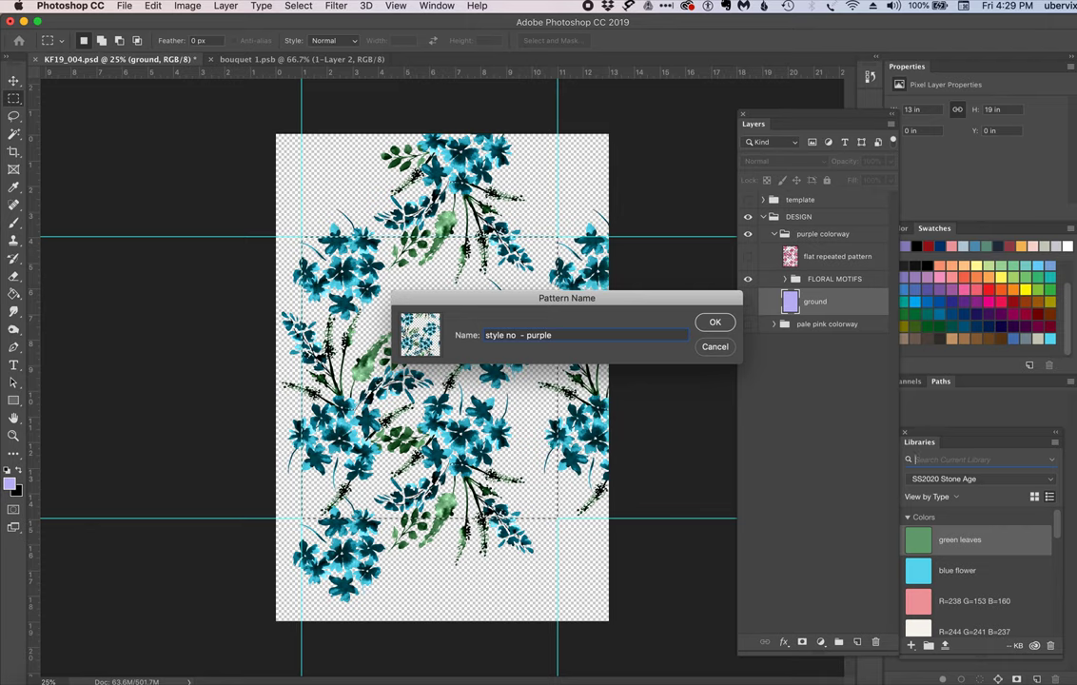
{"action": "key", "text": "Return"}
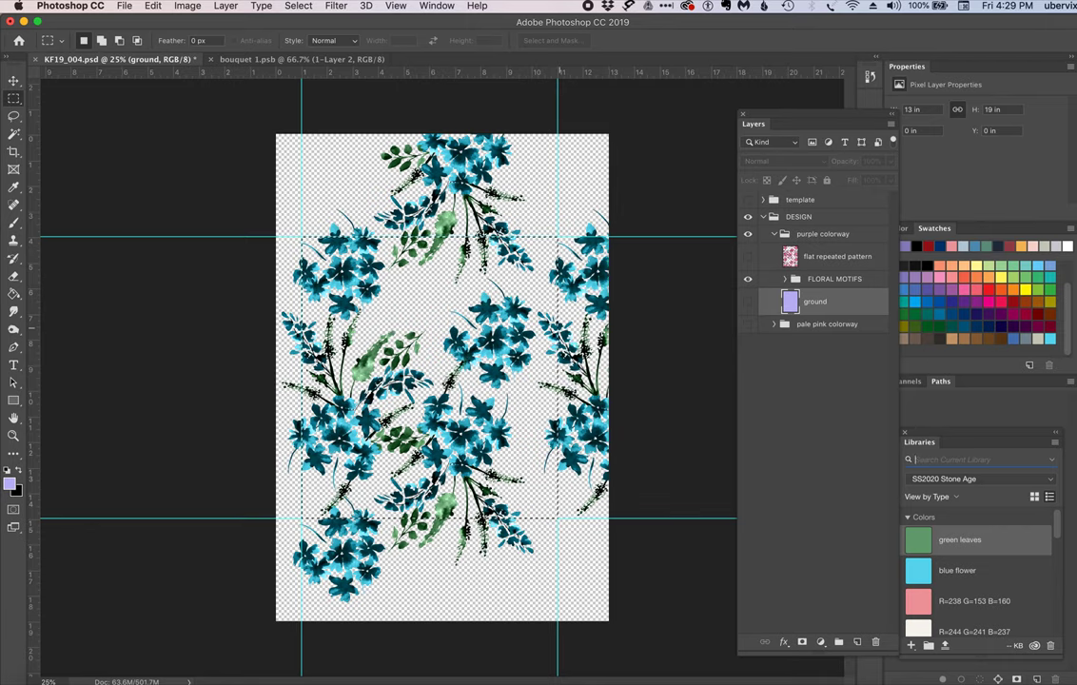
- Hide the FLORAL MOTIFS group, show the flat repeated pattern layer and delete its old pink artwork
{"action": "left_click", "coordinate": [749, 280]}
{"action": "left_click", "coordinate": [747, 256]}
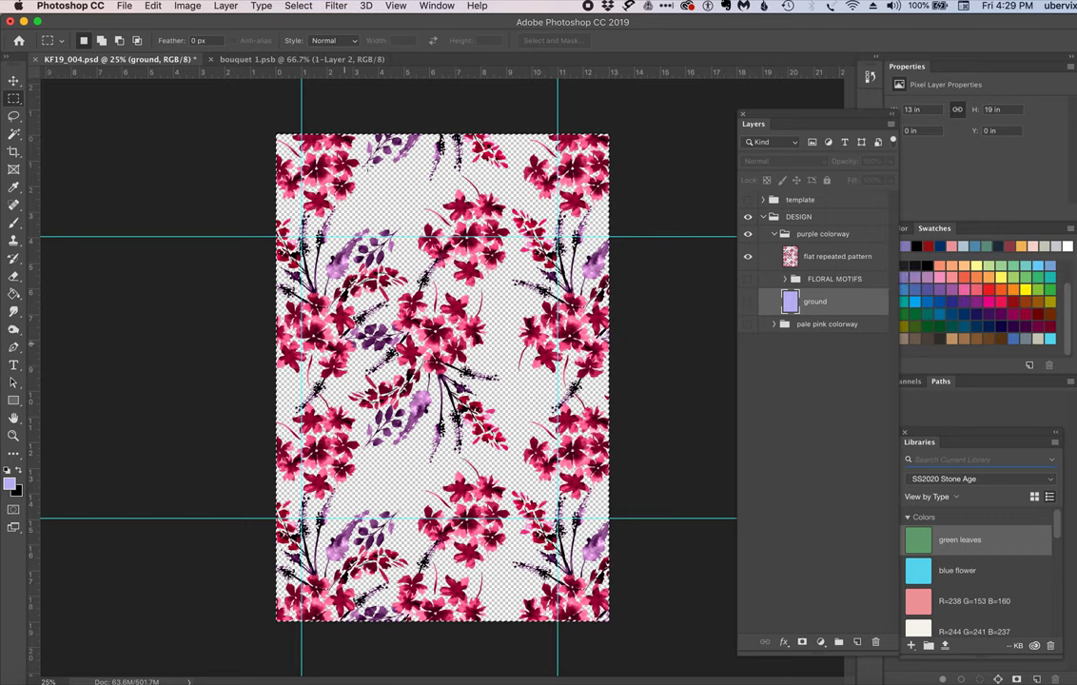
{"action": "left_click", "coordinate": [828, 257]}
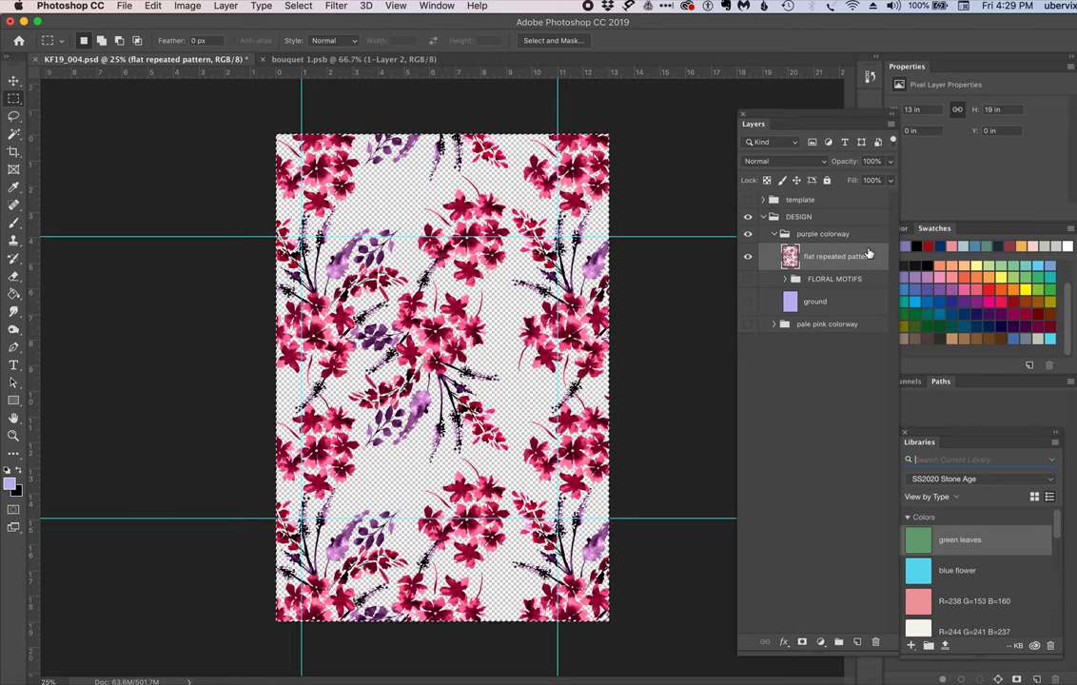
{"action": "key", "text": "Delete"}
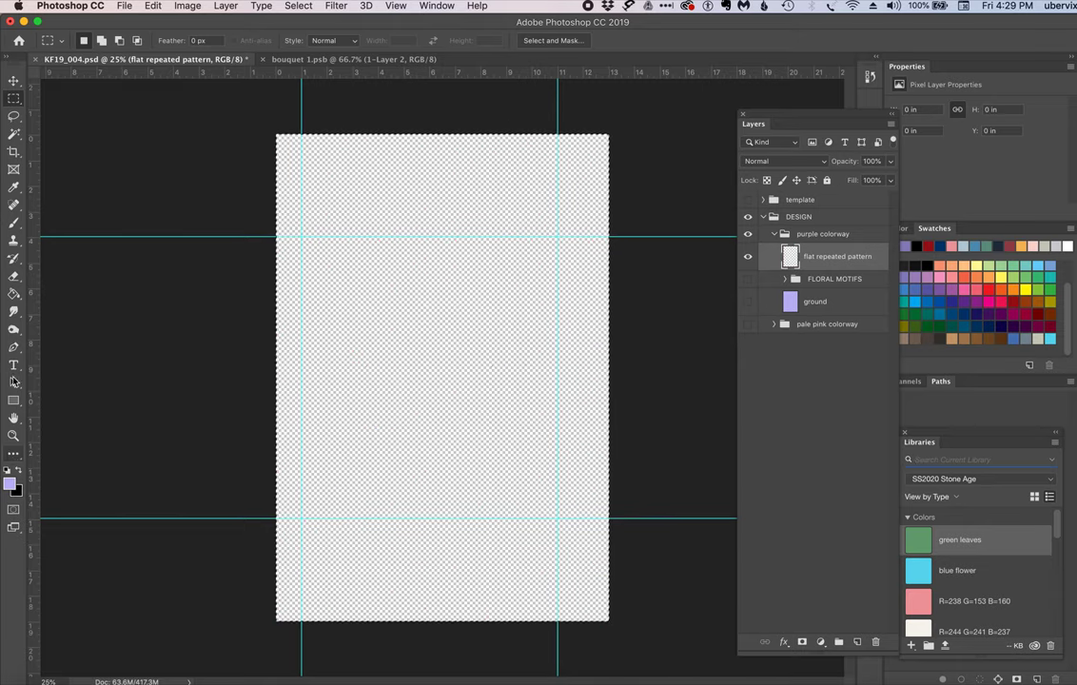
- Fill the flat repeated pattern layer with the new blue floral pattern using the Paint Bucket, and show the ground layer
{"action": "left_click", "coordinate": [15, 295]}
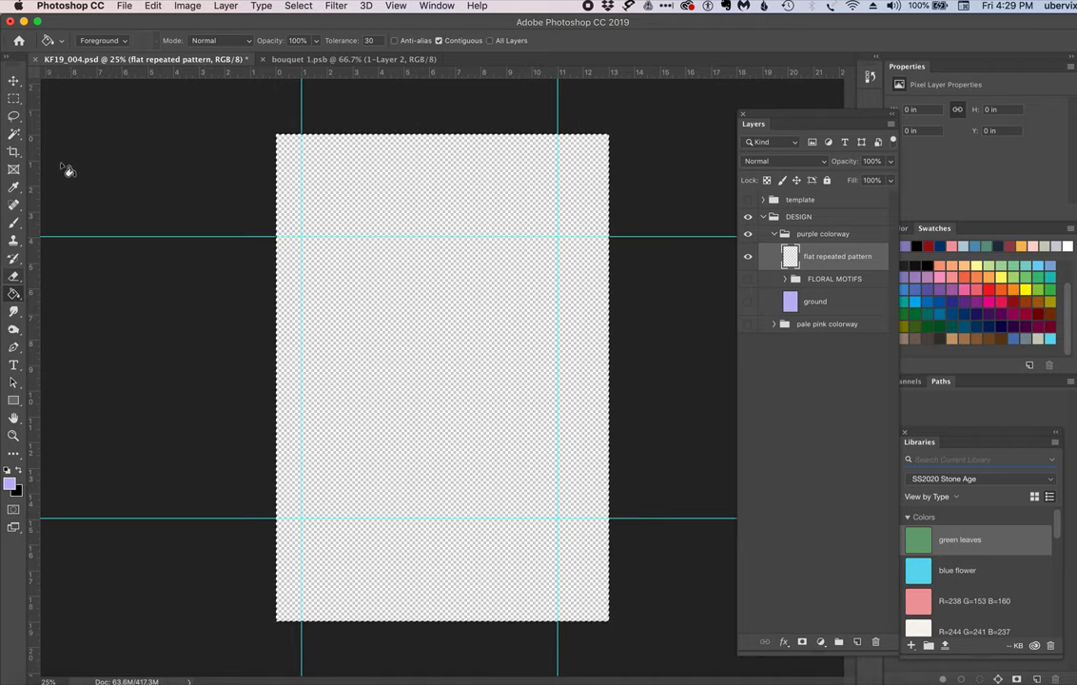
{"action": "left_click", "coordinate": [100, 41]}
{"action": "left_click", "coordinate": [111, 50]}
{"action": "left_click", "coordinate": [143, 40]}
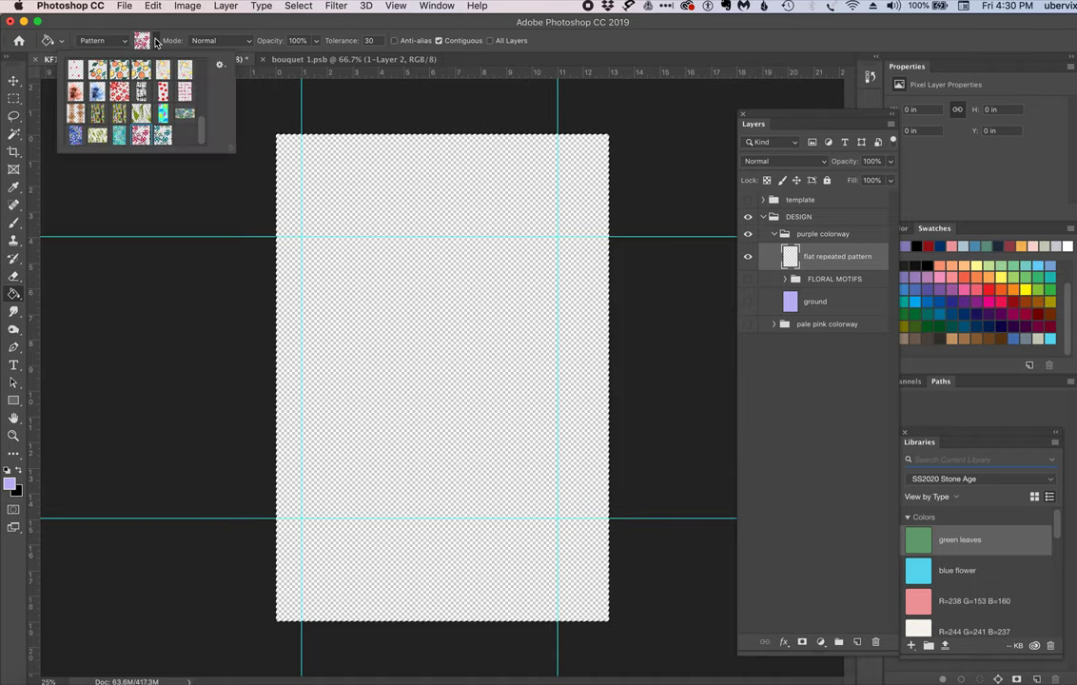
{"action": "left_click", "coordinate": [165, 138]}
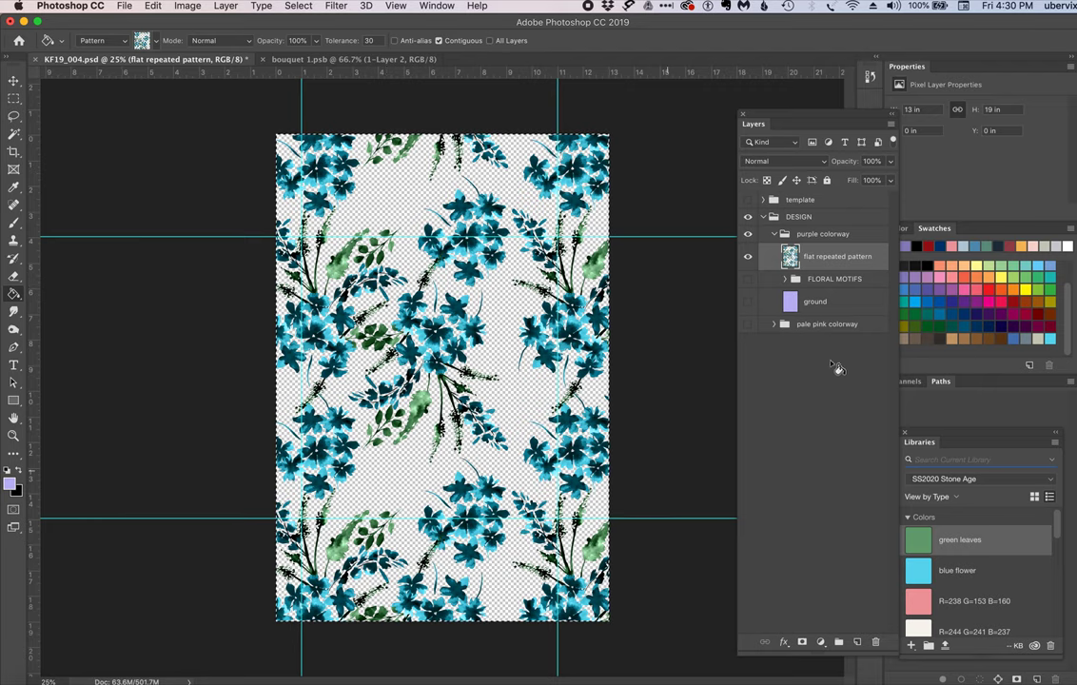
{"action": "left_click", "coordinate": [749, 302]}
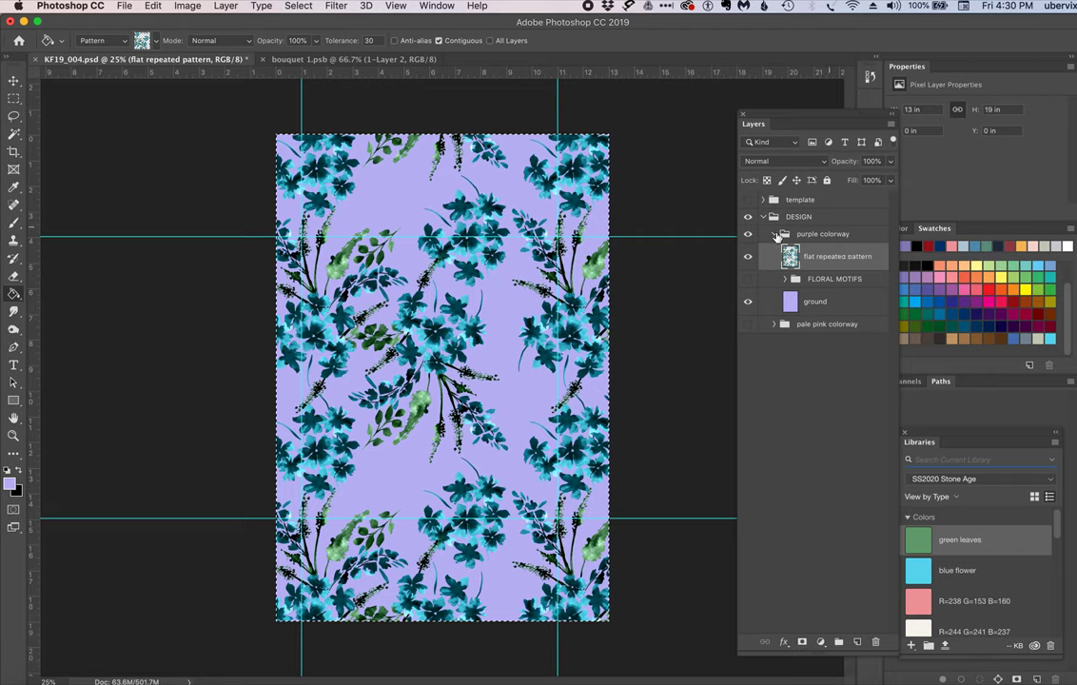
- Collapse the purple colorway group, compare it with the pale pink colorway by toggling its visibility, and clear the selection
{"action": "left_click", "coordinate": [775, 235]}
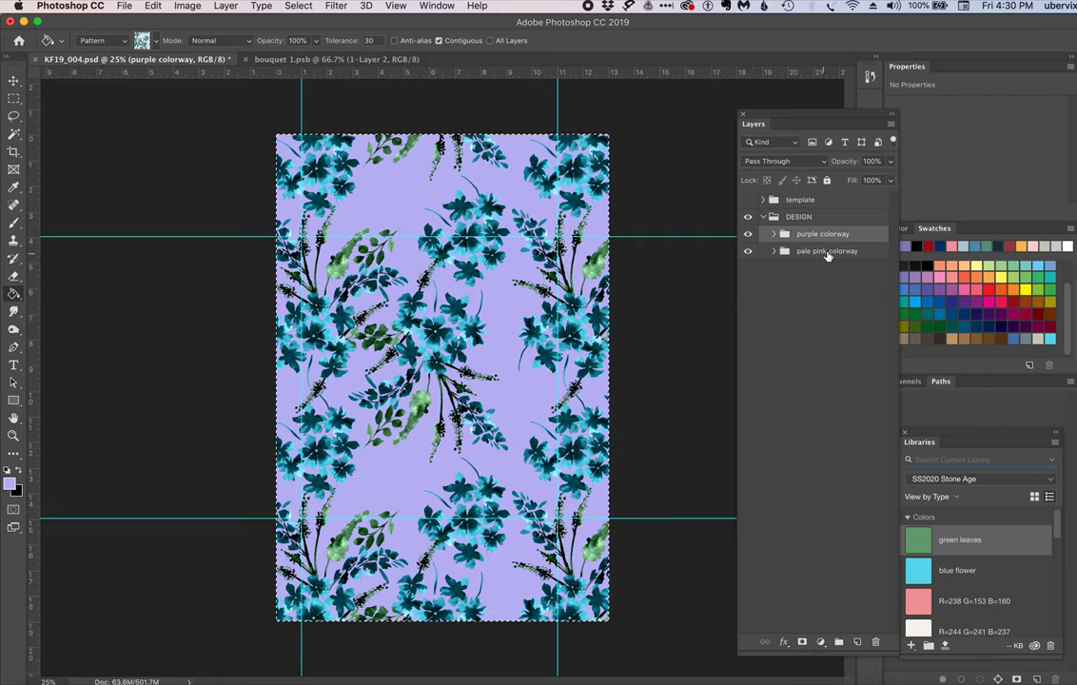
{"action": "left_click", "coordinate": [747, 236]}
{"action": "left_click", "coordinate": [748, 236]}
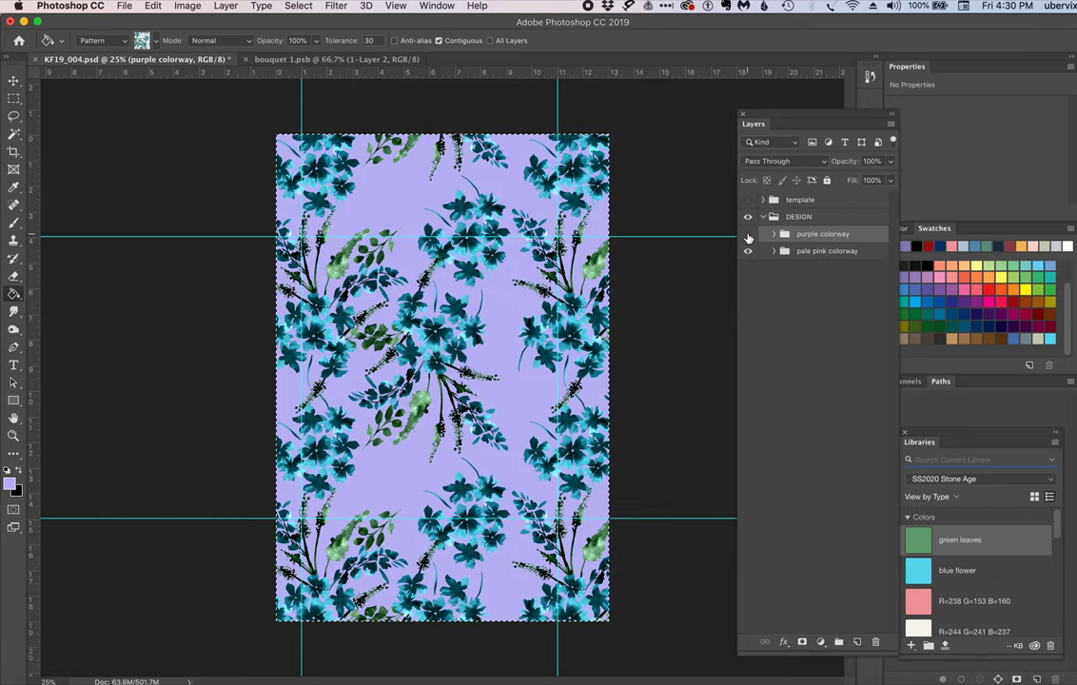
{"action": "left_click", "coordinate": [748, 236]}
{"action": "left_click", "coordinate": [748, 236]}
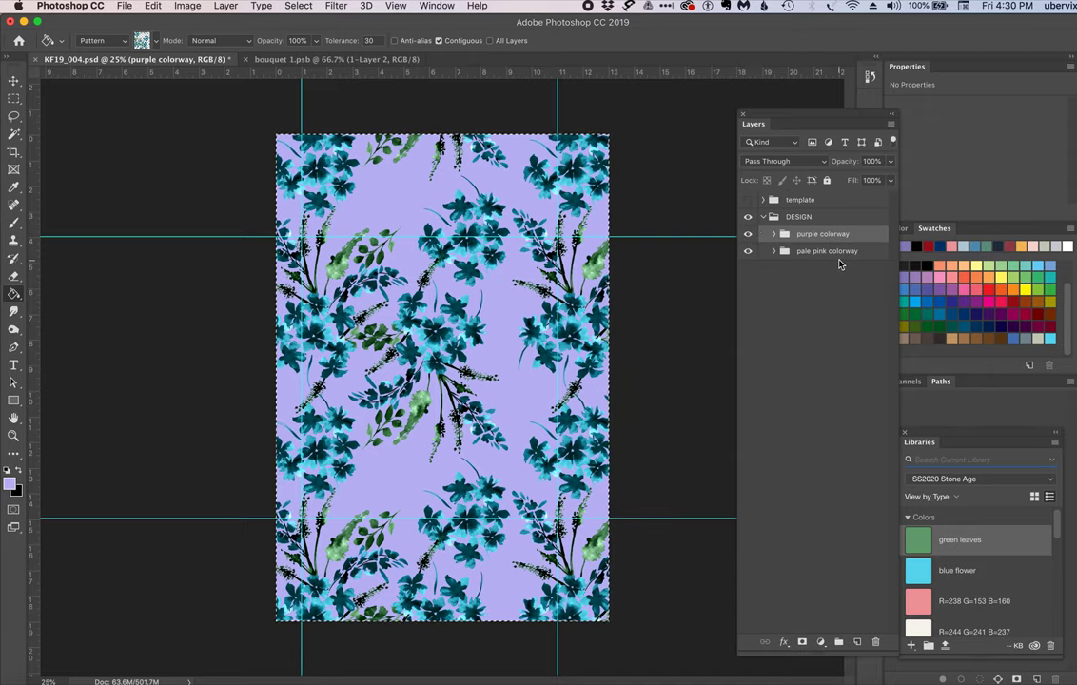
{"action": "key", "text": "super+d"}
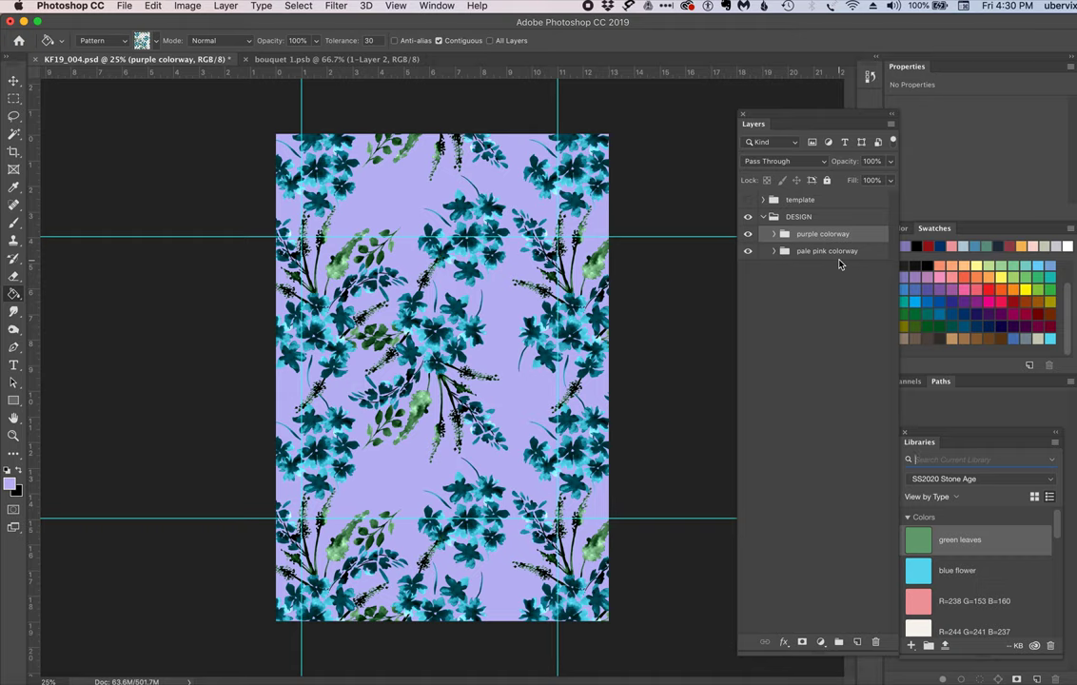
- Show the template group and its watermark layer, and reduce the watermark's opacity to 64%
{"action": "left_click", "coordinate": [748, 201]}
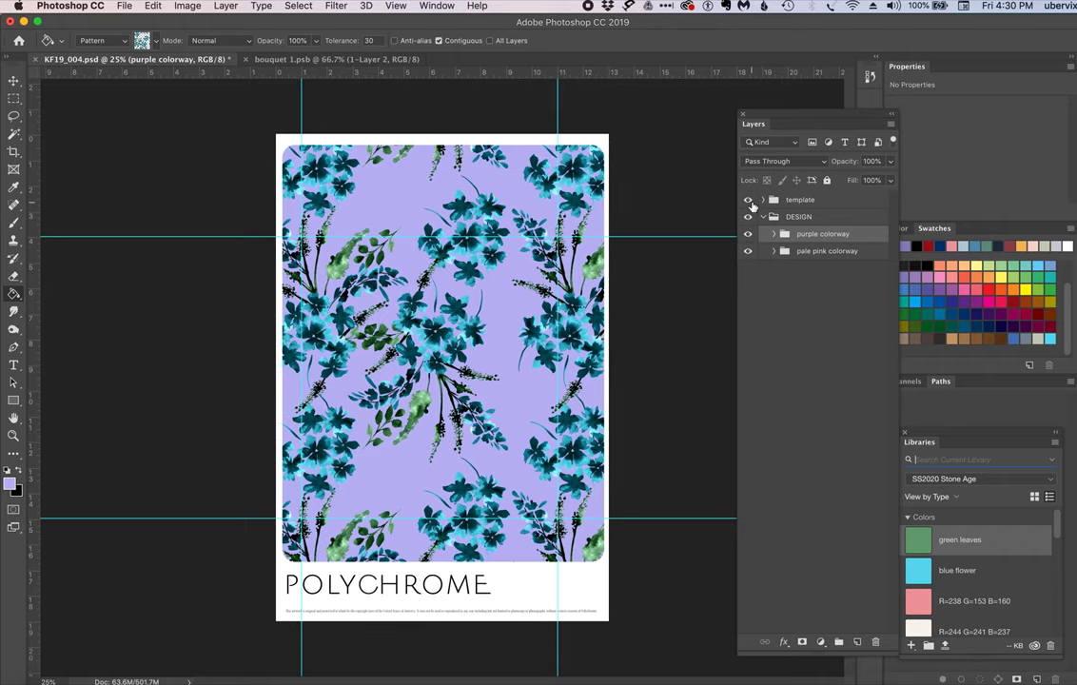
{"action": "left_click", "coordinate": [763, 201]}
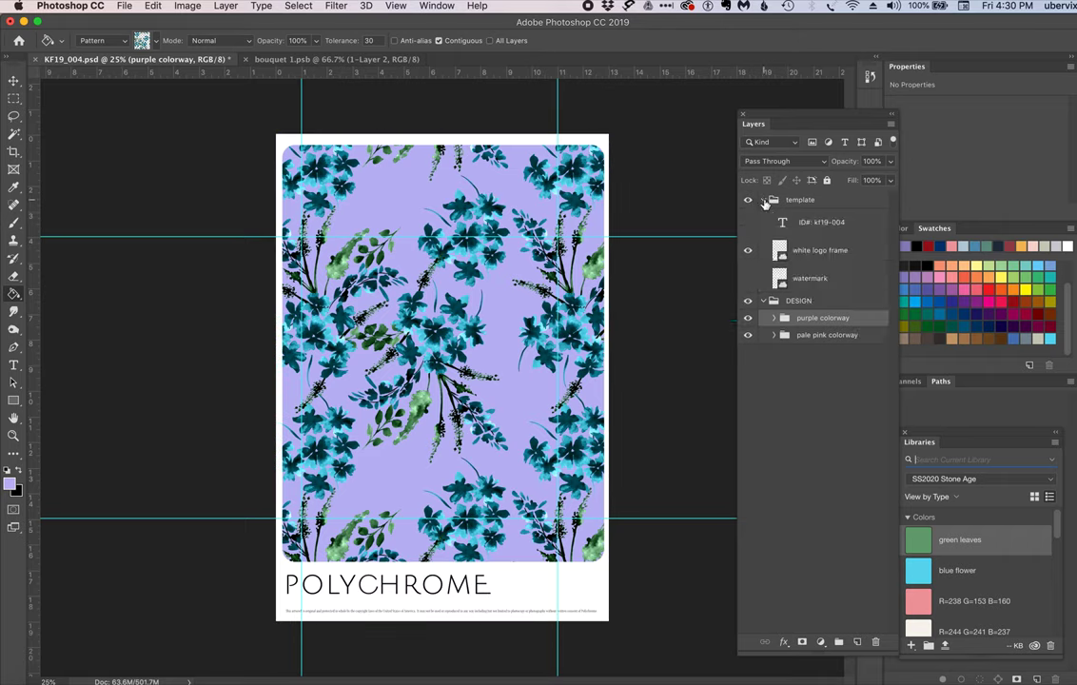
{"action": "left_click", "coordinate": [747, 278]}
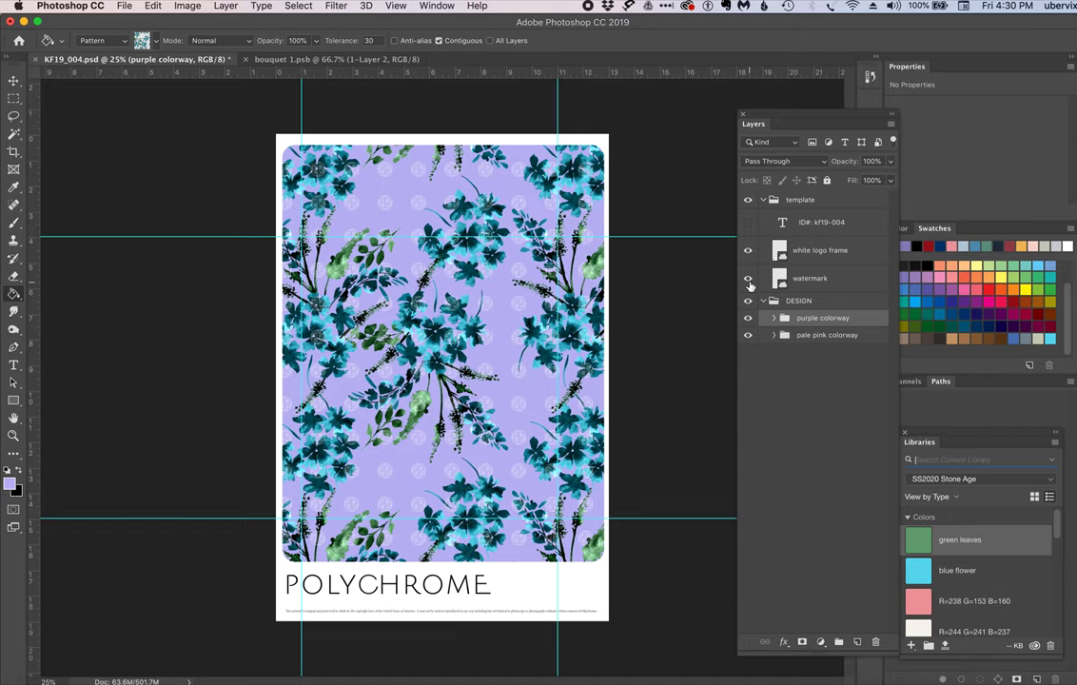
{"action": "left_click", "coordinate": [818, 283]}
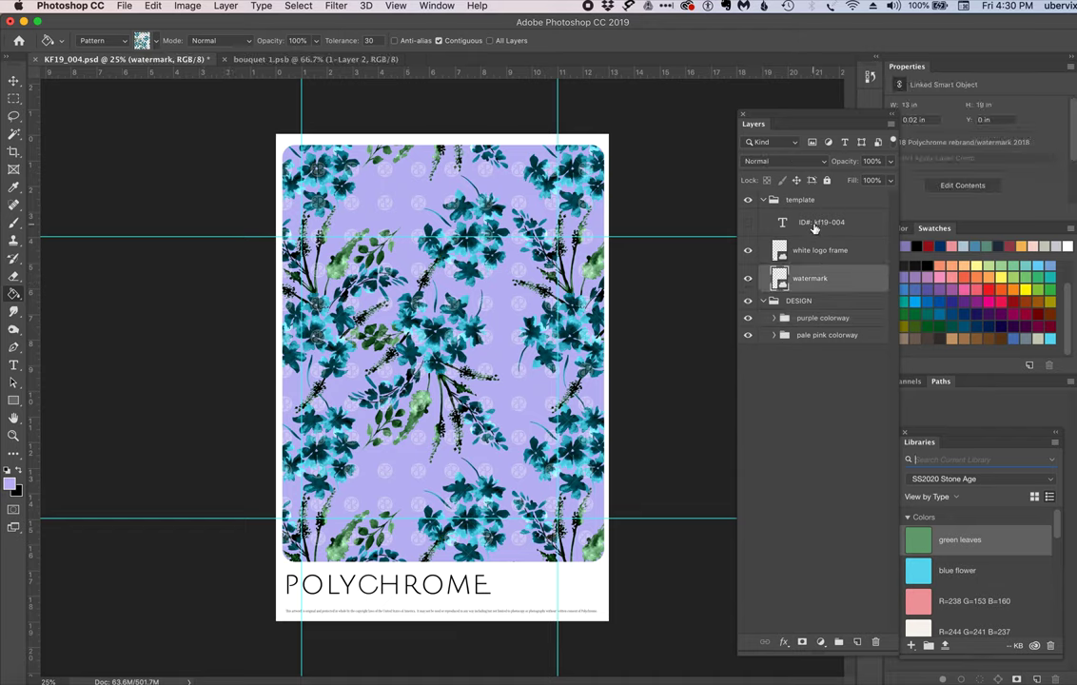
{"action": "left_click", "coordinate": [891, 180]}
{"action": "mouse_move", "coordinate": [888, 180]}
{"action": "left_mouse_down"}
{"action": "mouse_move", "coordinate": [853, 181]}
{"action": "mouse_move", "coordinate": [867, 185]}
{"action": "left_mouse_up"}
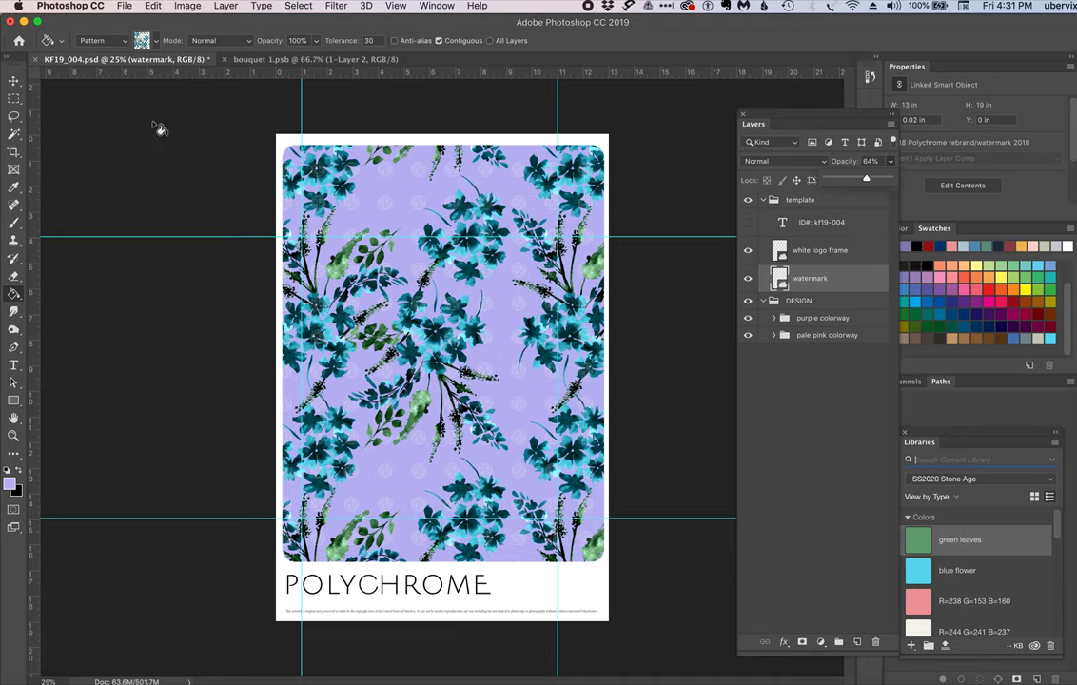
- Save a copy of the document as NN19_004.psd in the Downloads folder with Maximize Compatibility on
{"action": "left_click", "coordinate": [121, 6]}
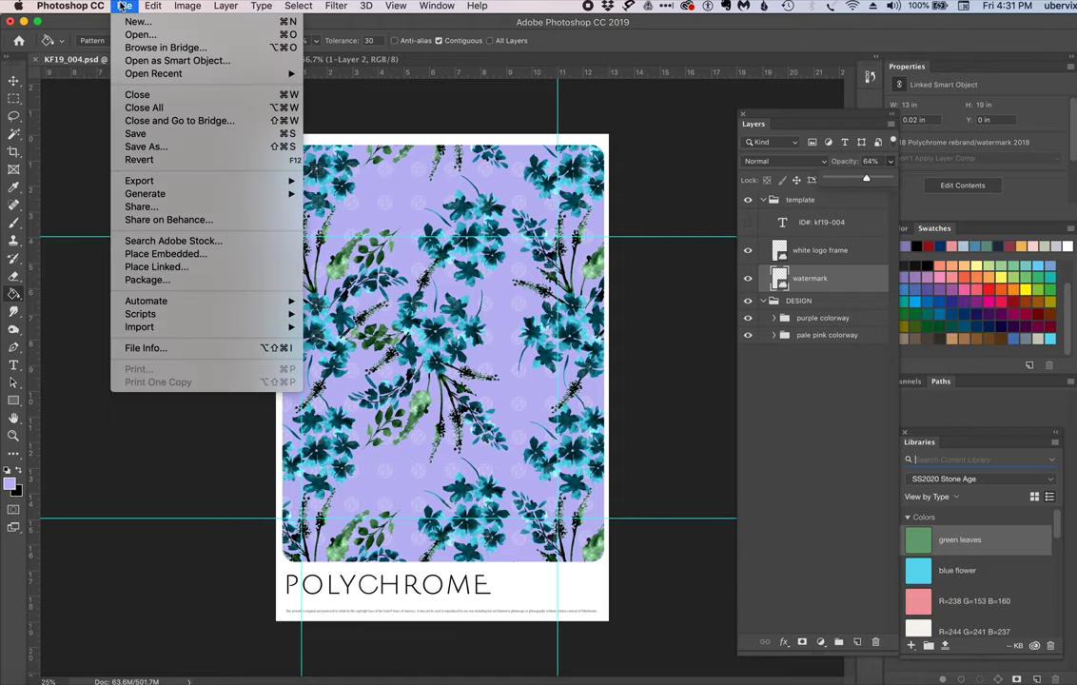
{"action": "left_click", "coordinate": [143, 150]}
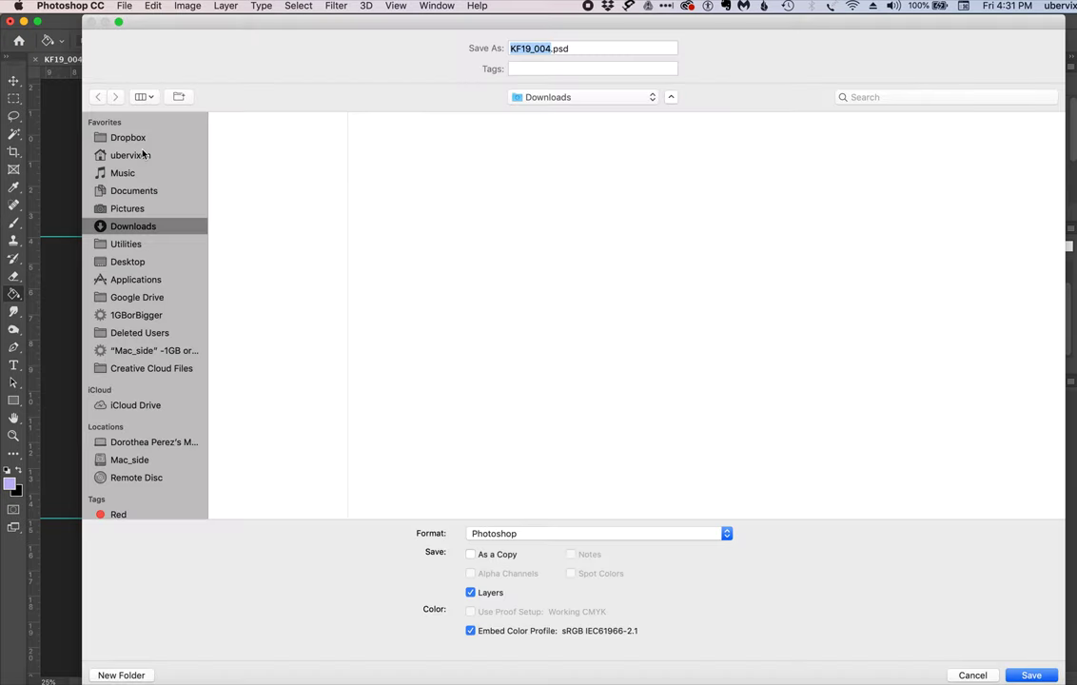
{"action": "left_click", "coordinate": [520, 48]}
{"action": "left_click", "coordinate": [523, 47]}
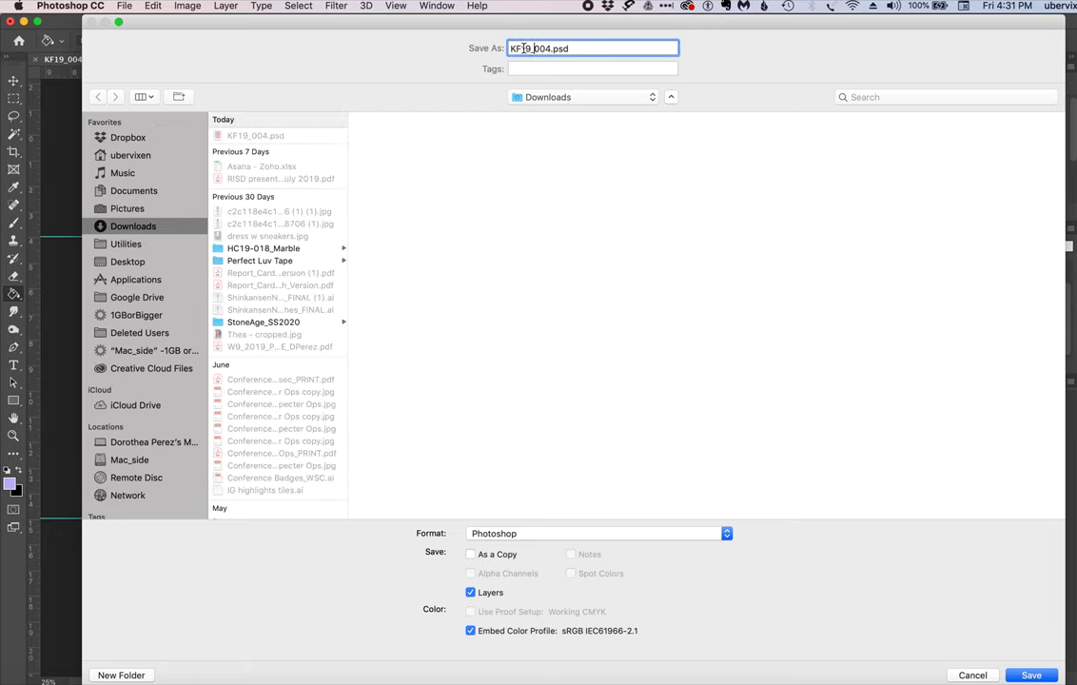
{"action": "left_click", "coordinate": [509, 48]}
{"action": "left_click_drag", "start_coordinate": [509, 48], "coordinate": [523, 47]}
{"action": "type", "text": "NN"}
{"action": "left_click", "coordinate": [1031, 675]}
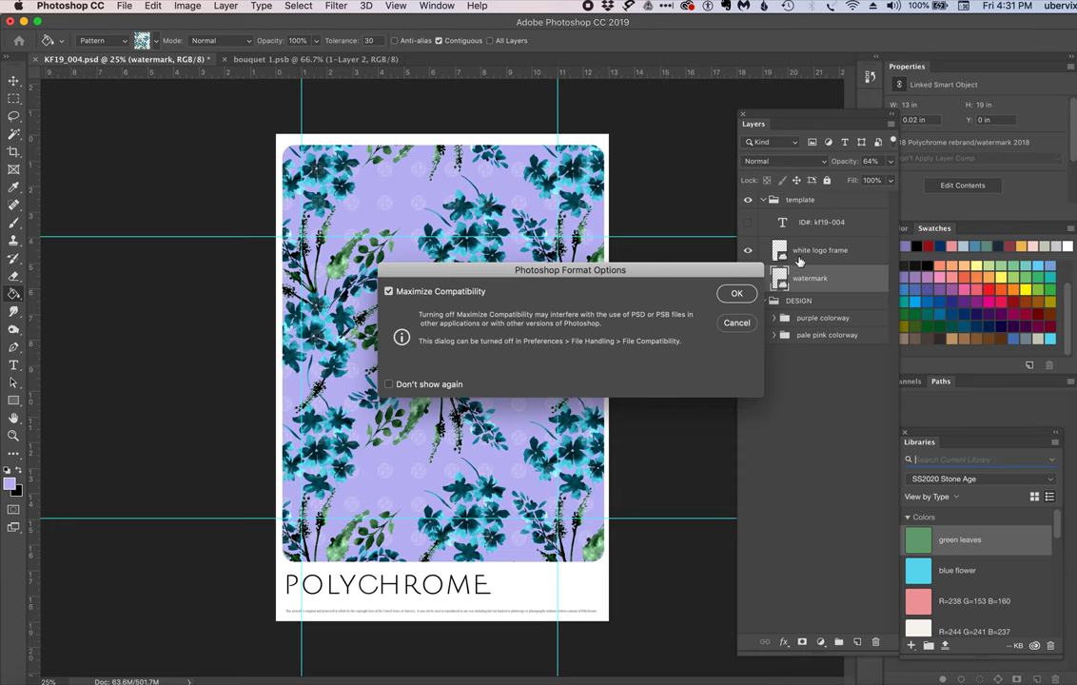
{"action": "left_click", "coordinate": [735, 293]}
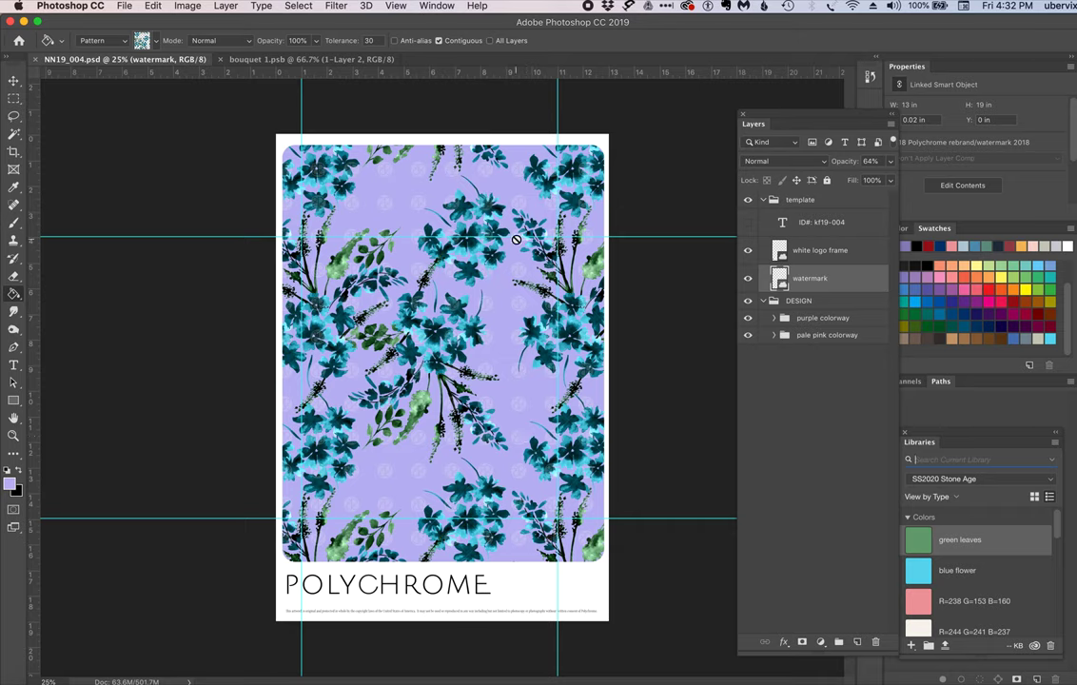
- Set up a PNG export of the full template page without transparency, scaled to 50%
{"action": "left_click", "coordinate": [125, 6]}
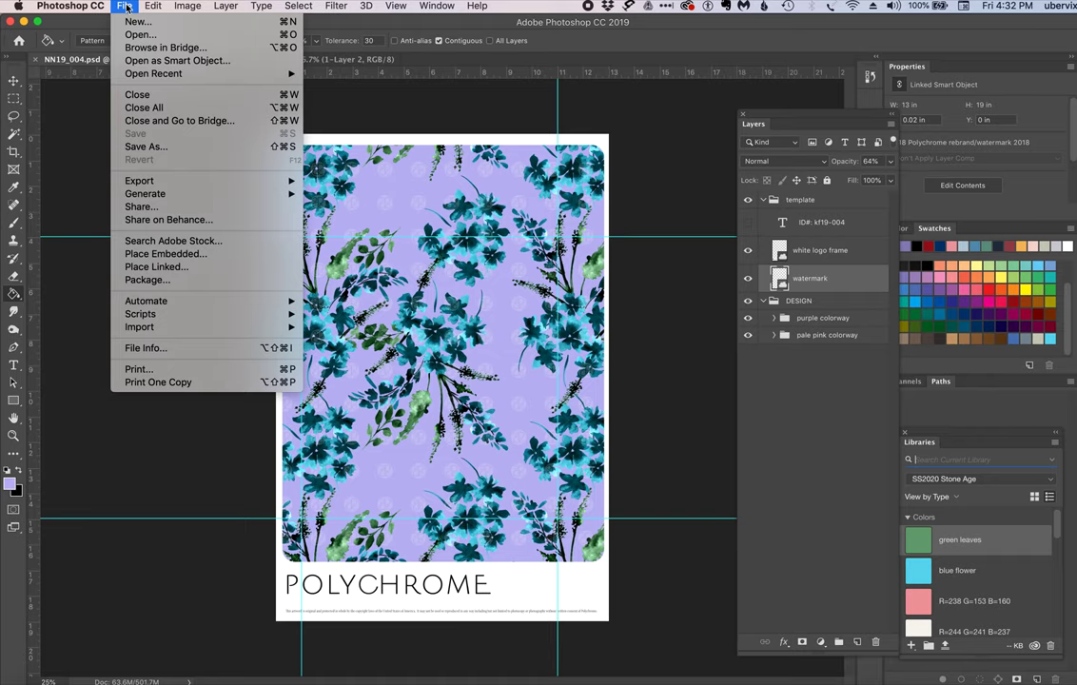
{"action": "mouse_move", "coordinate": [281, 181]}
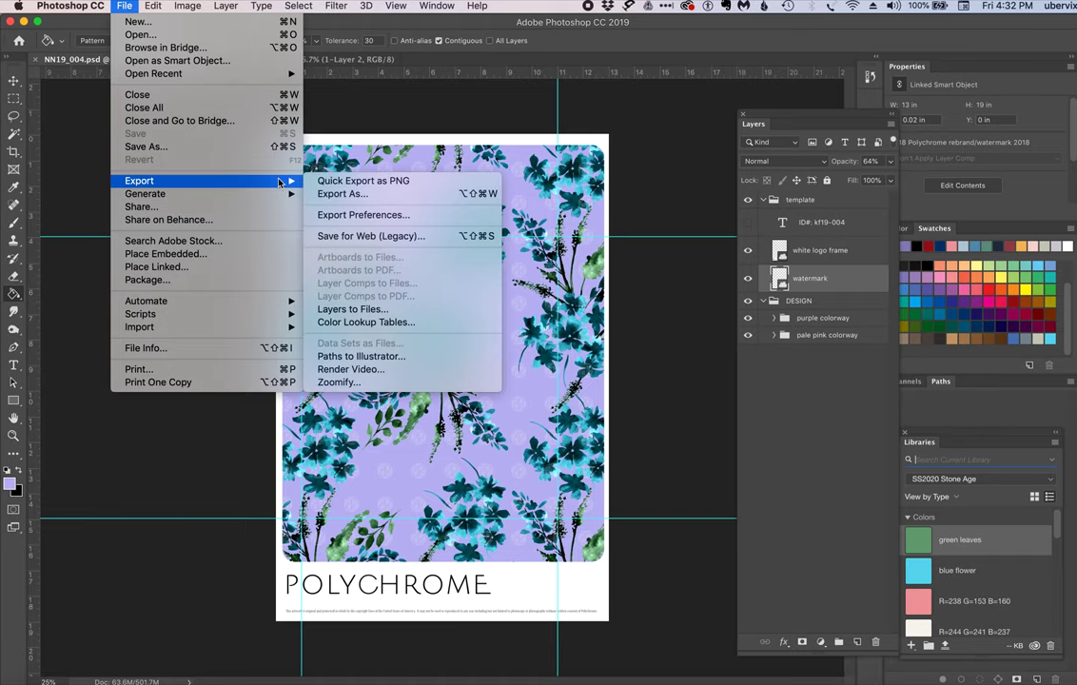
{"action": "left_click", "coordinate": [343, 195]}
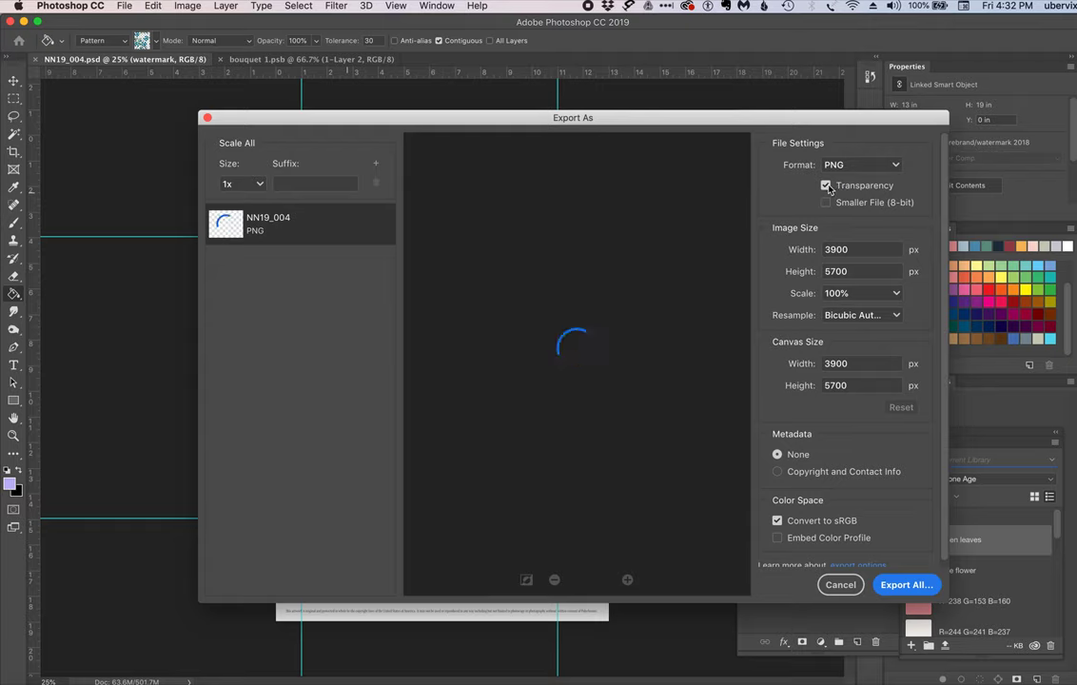
{"action": "right_click", "coordinate": [826, 187]}
{"action": "left_click", "coordinate": [826, 187]}
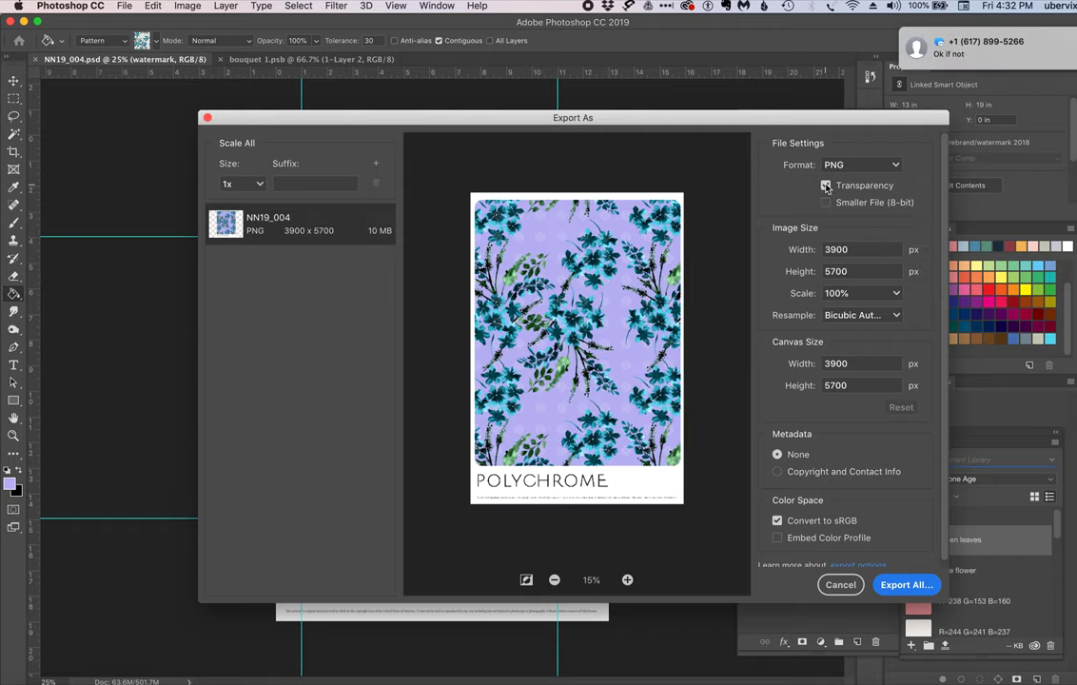
{"action": "left_click", "coordinate": [826, 186]}
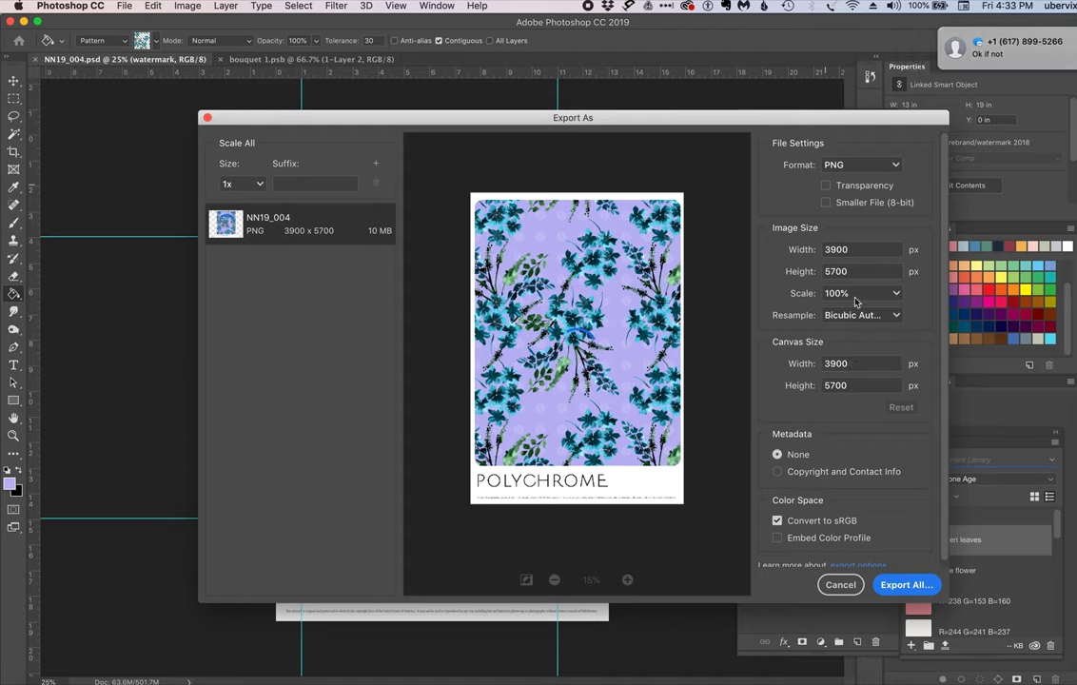
{"action": "left_click_drag", "start_coordinate": [854, 294], "coordinate": [825, 292]}
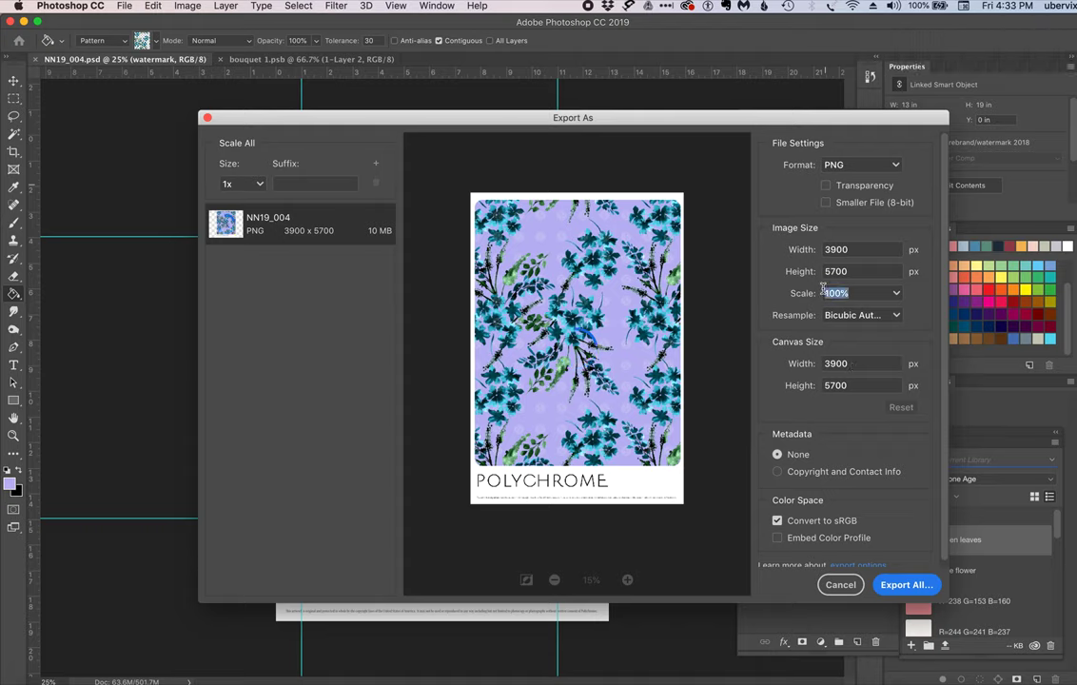
{"action": "type", "text": "50"}
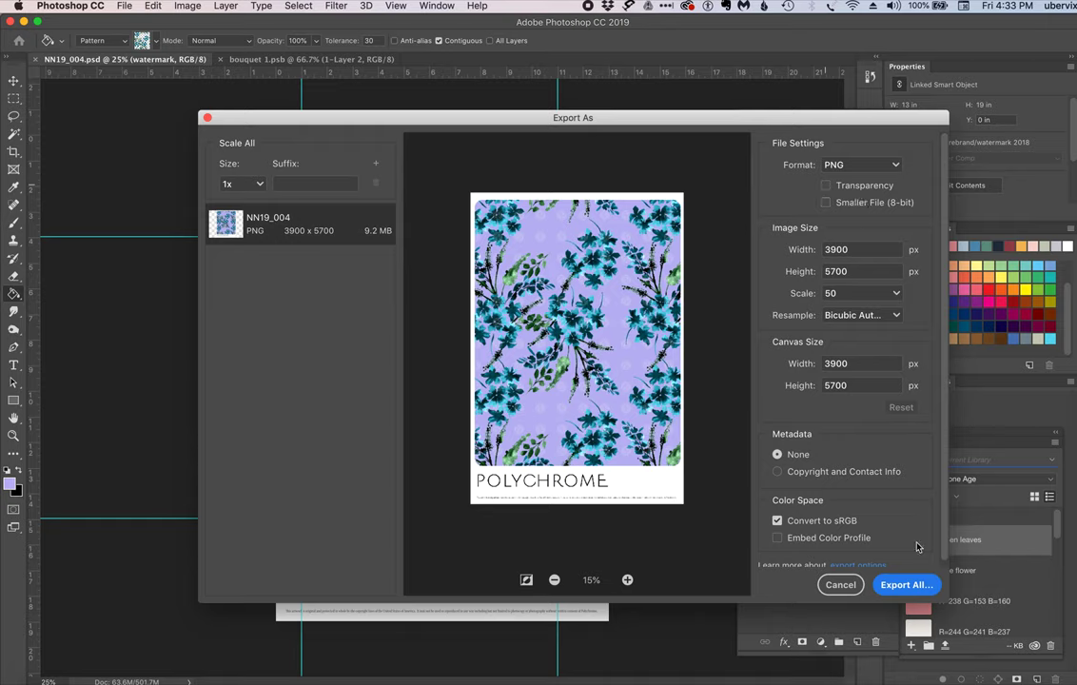
- Export the full template page to Downloads as NN19_004_Wildflowers_Violet_FS.png
{"action": "left_click", "coordinate": [904, 589]}
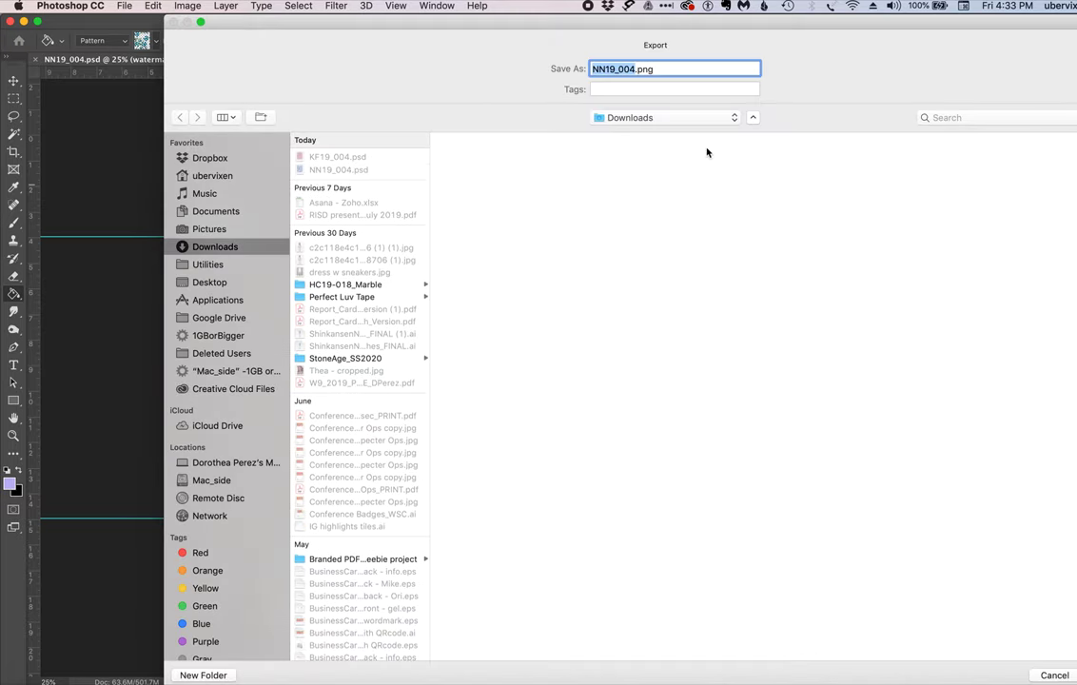
{"action": "left_click", "coordinate": [637, 69]}
{"action": "type", "text": "_W"}
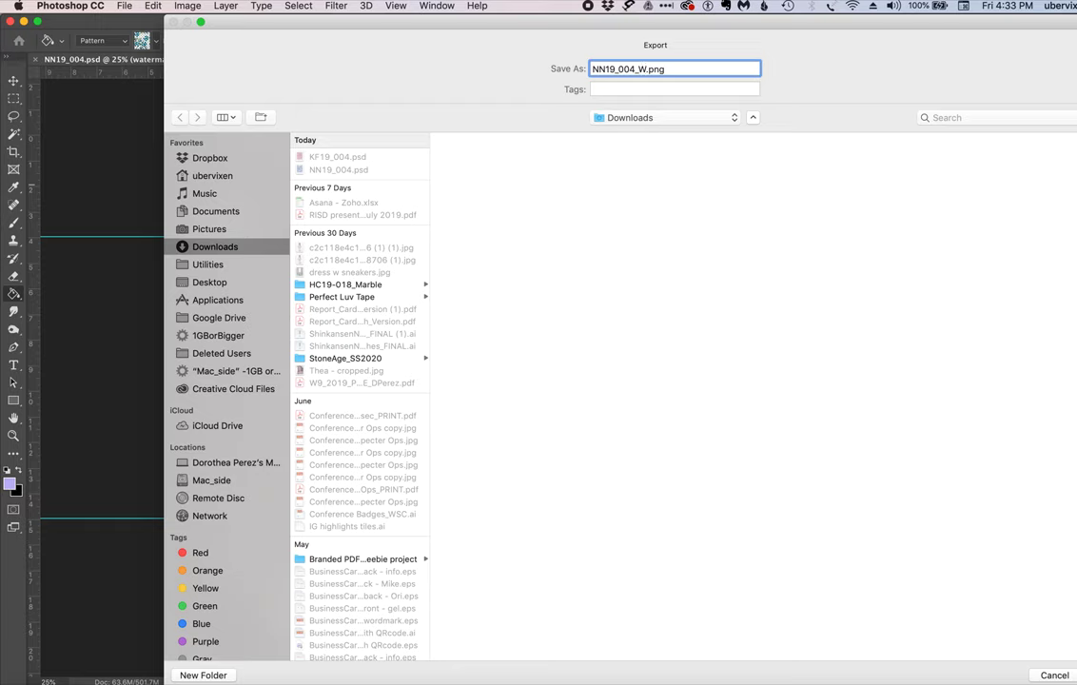
{"action": "type", "text": "ildflowers_FS"}
{"action": "left_click", "coordinate": [689, 73]}
{"action": "type", "text": "_Violet"}
{"action": "key", "text": "Return"}
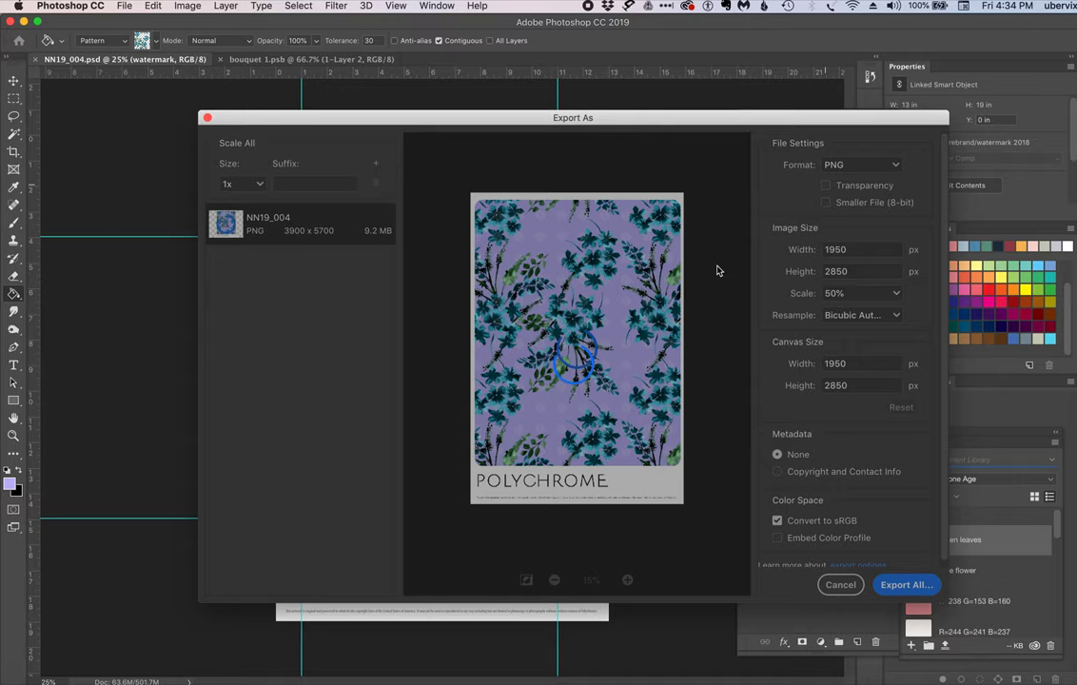
{"action": "key", "text": "Escape"}
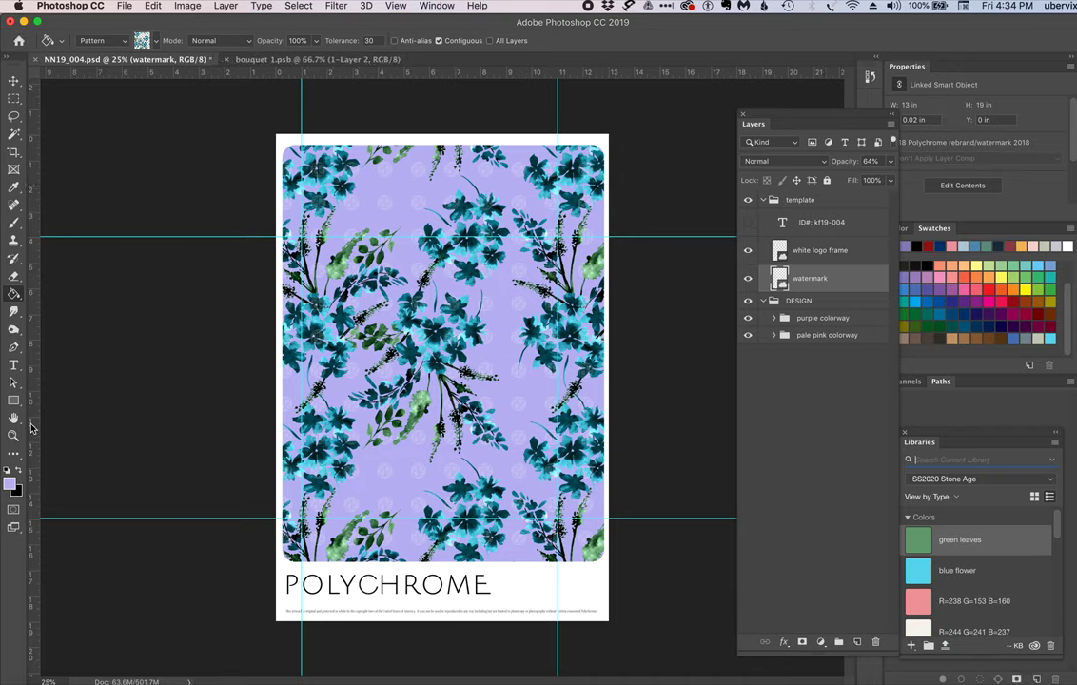
- Crop the canvas to a 1:1 square about 10 in wide, containing only the floral pattern around the central bouquet
{"action": "left_click", "coordinate": [13, 154]}
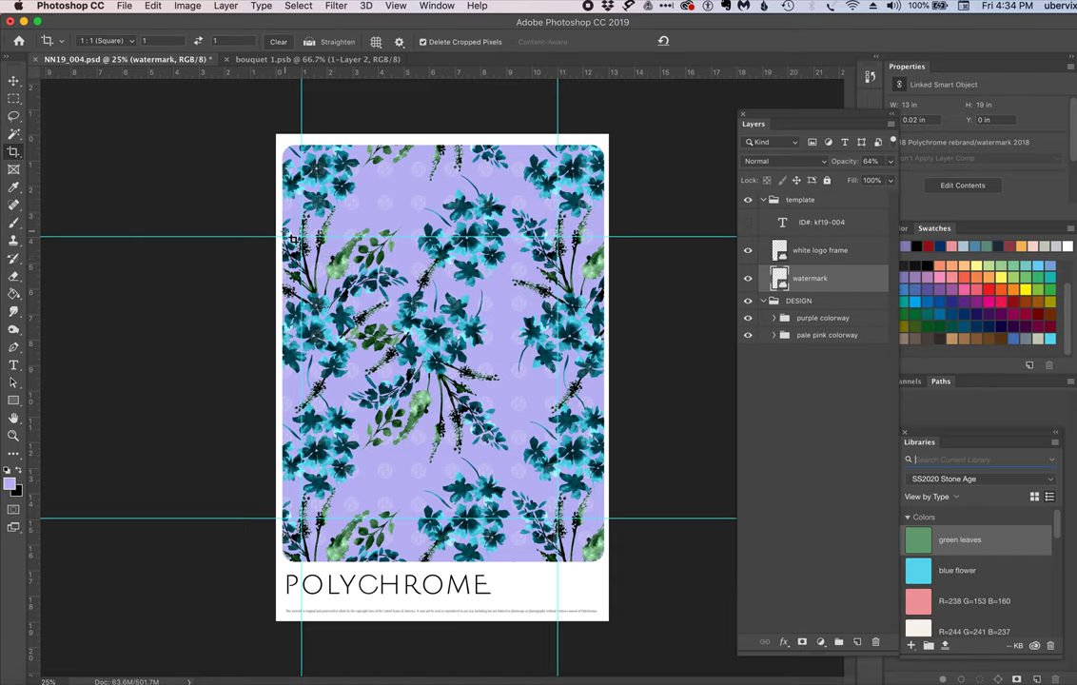
{"action": "left_click_drag", "start_coordinate": [300, 238], "coordinate": [617, 500]}
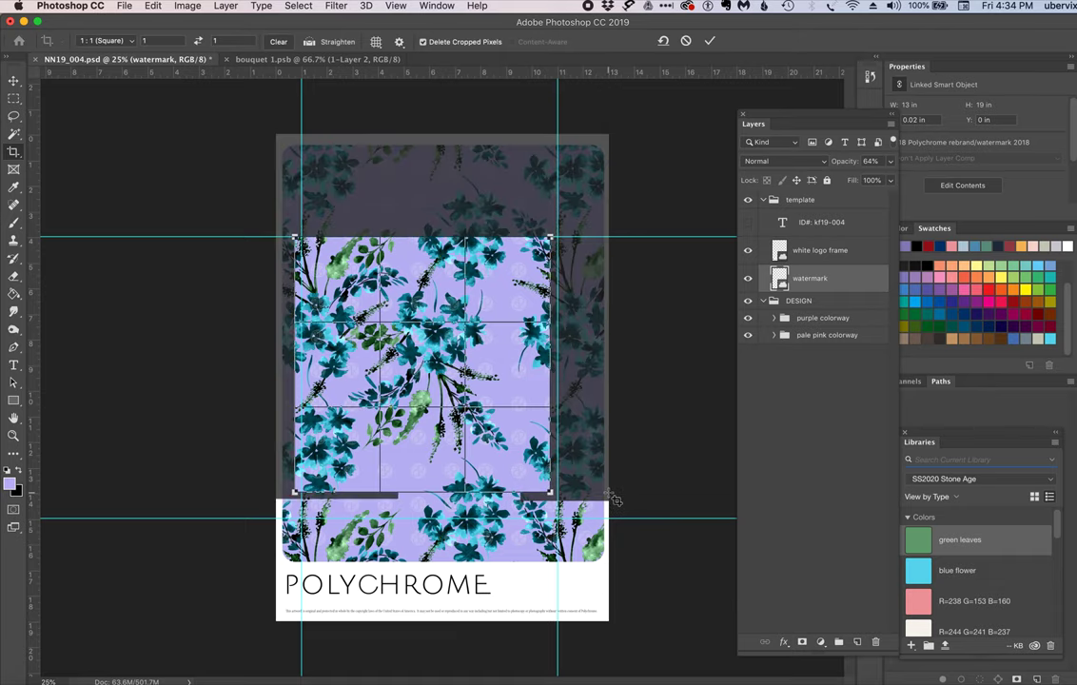
{"action": "left_click_drag", "start_coordinate": [503, 443], "coordinate": [490, 409]}
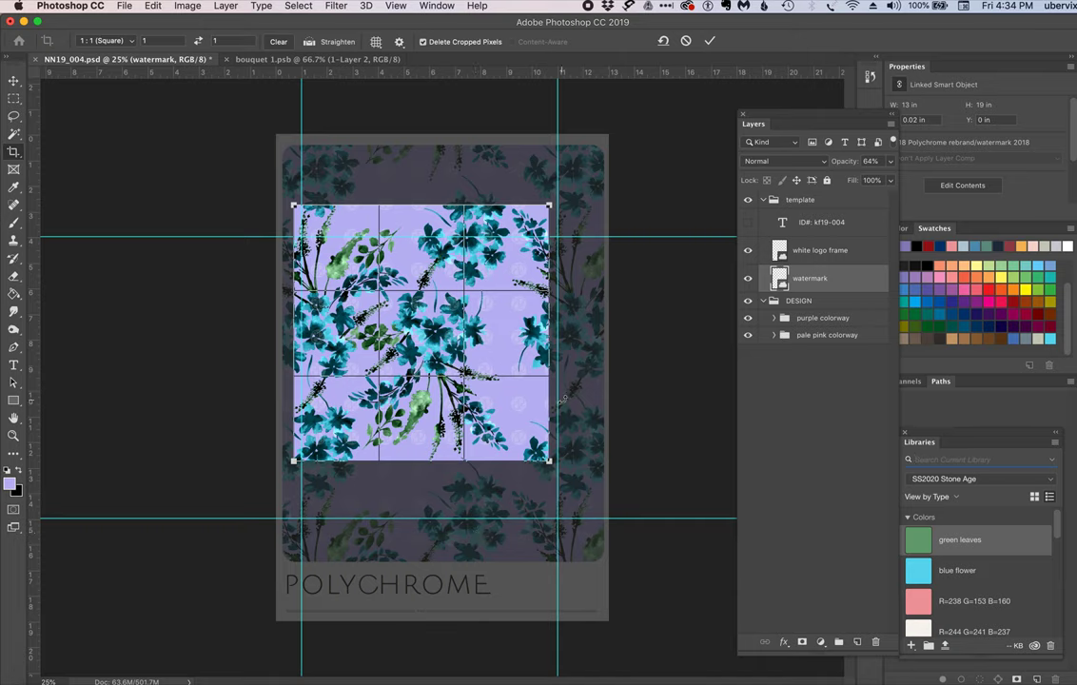
{"action": "left_click_drag", "start_coordinate": [562, 399], "coordinate": [560, 398]}
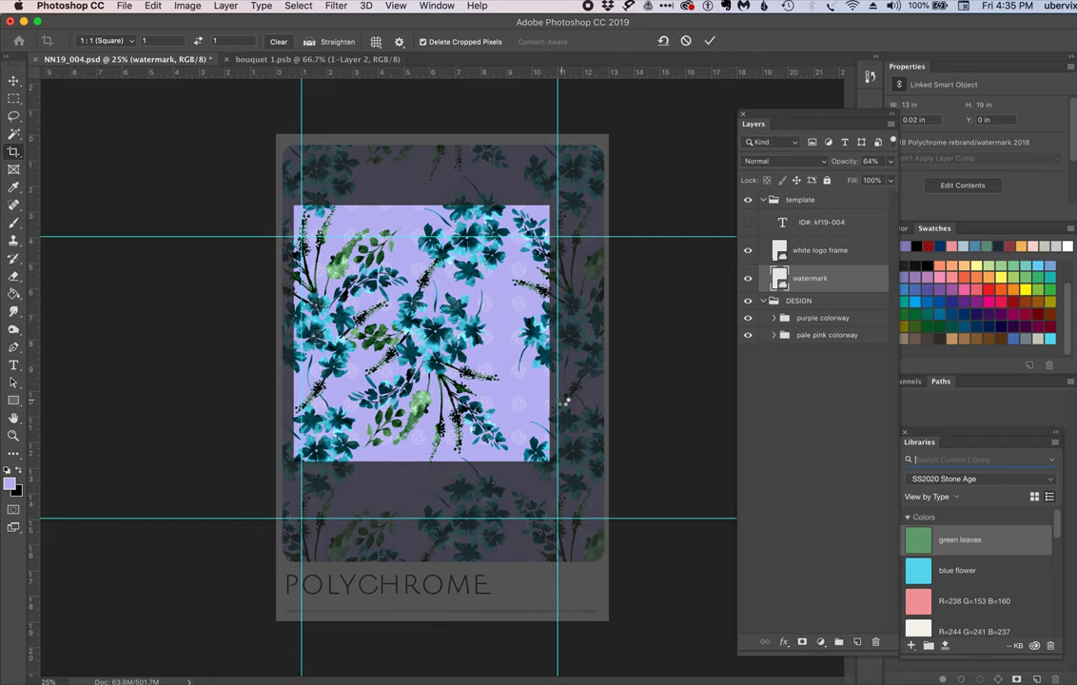
{"action": "key", "text": "Return"}
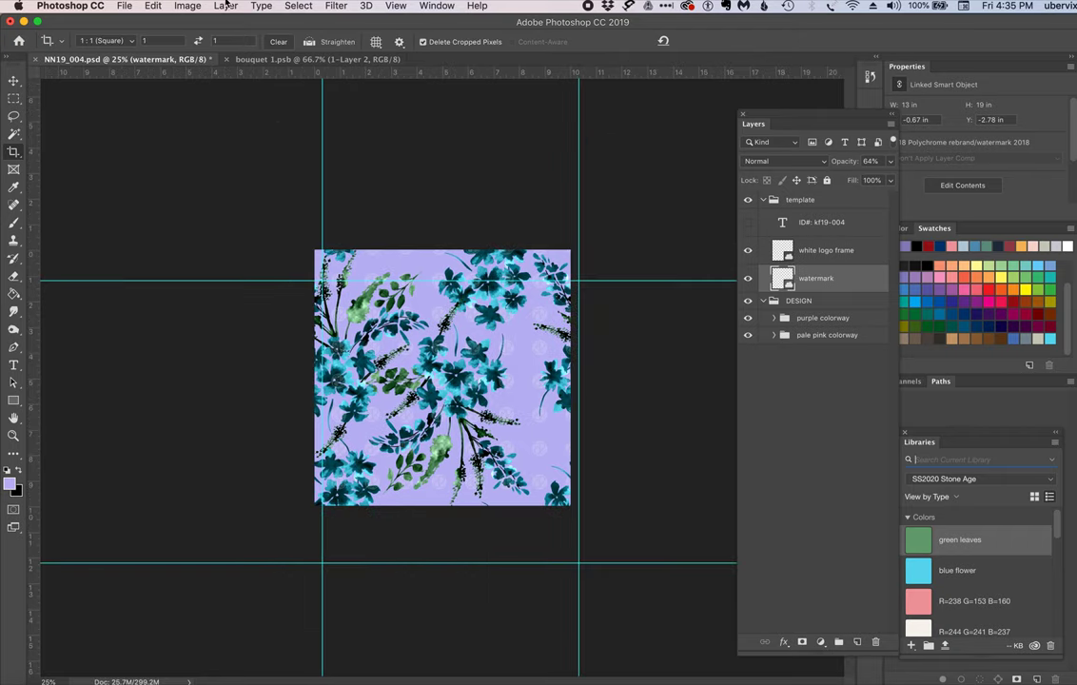
- Export the cropped purple pattern as a PNG at 50% scale, named NN19_004_Wildflowers_Violet_SWATCH.png
{"action": "left_click", "coordinate": [125, 7]}
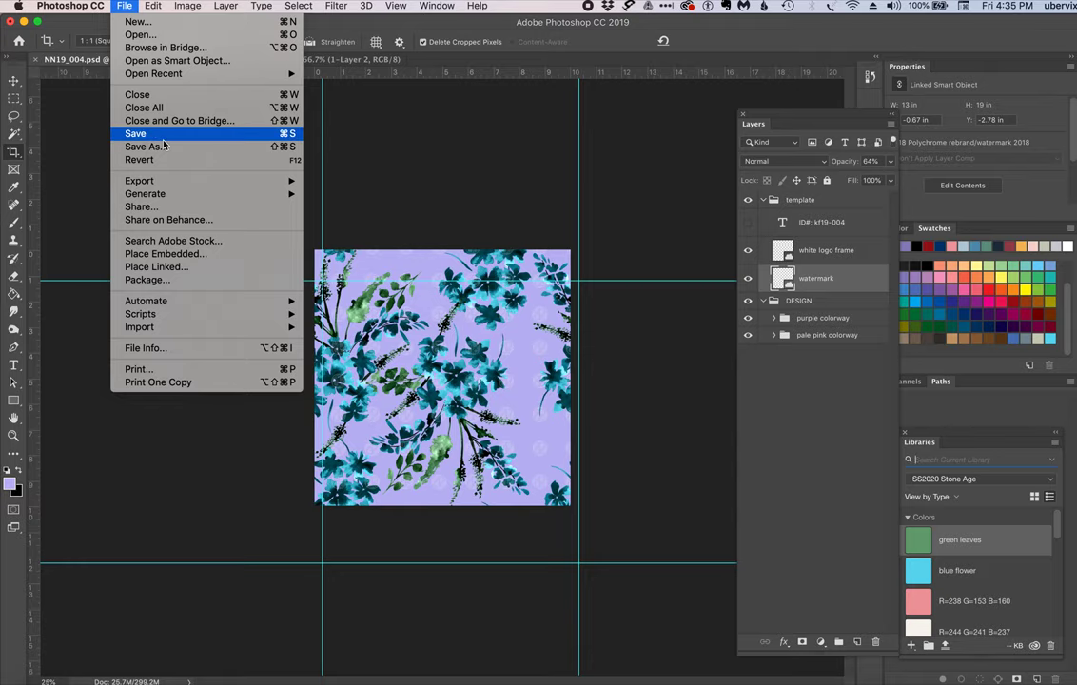
{"action": "mouse_move", "coordinate": [186, 180]}
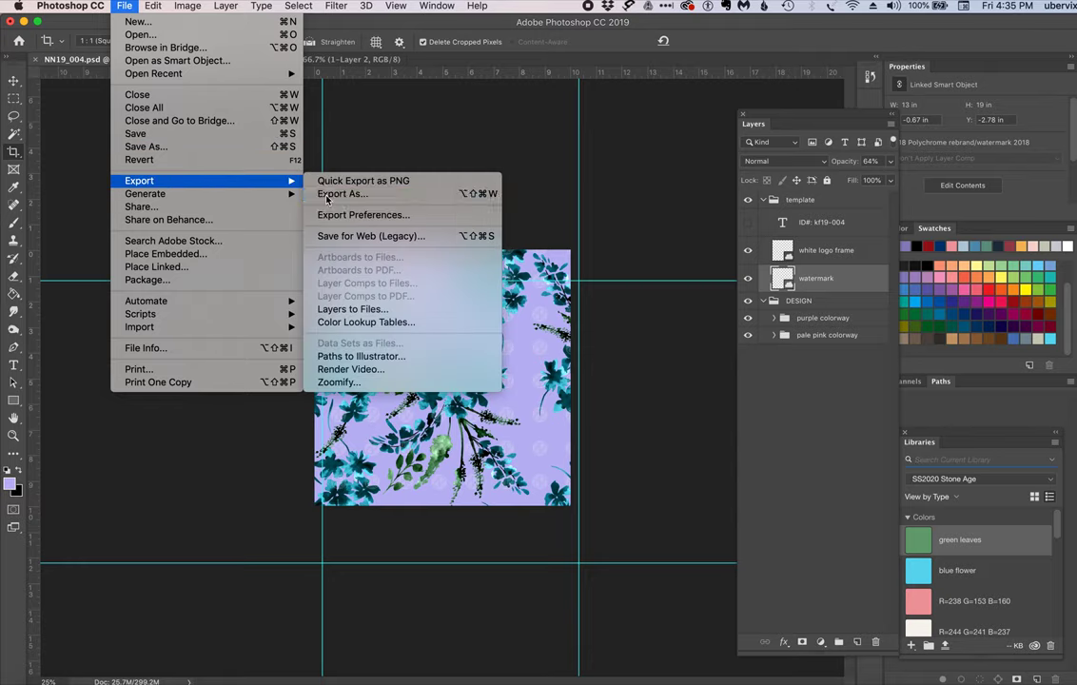
{"action": "left_click", "coordinate": [325, 196]}
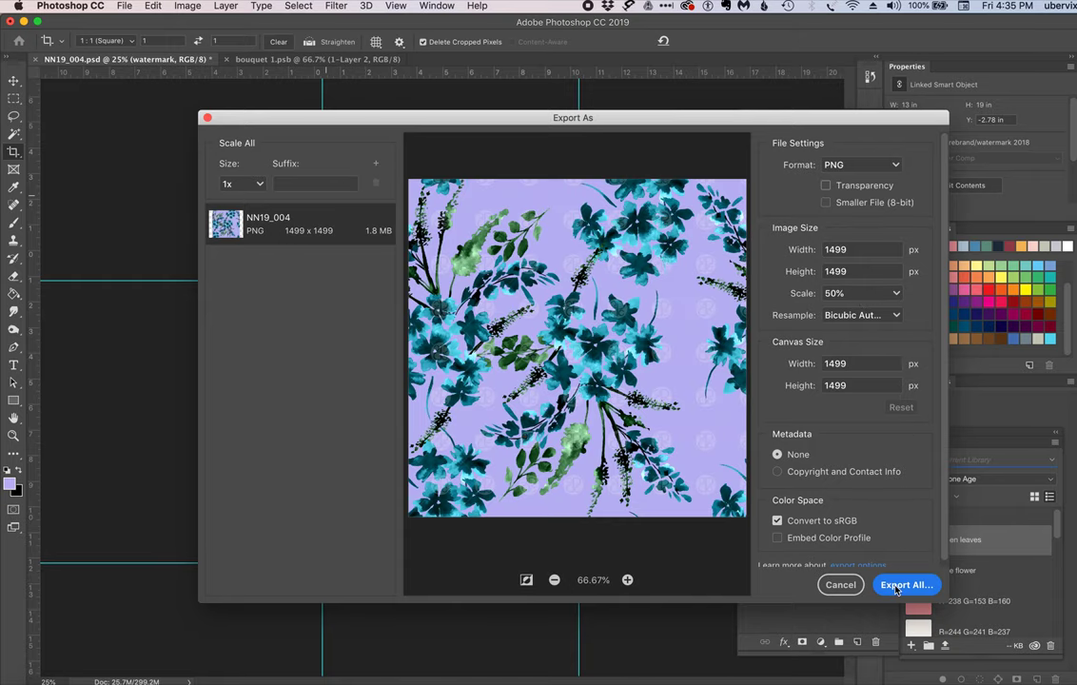
{"action": "left_click", "coordinate": [903, 585]}
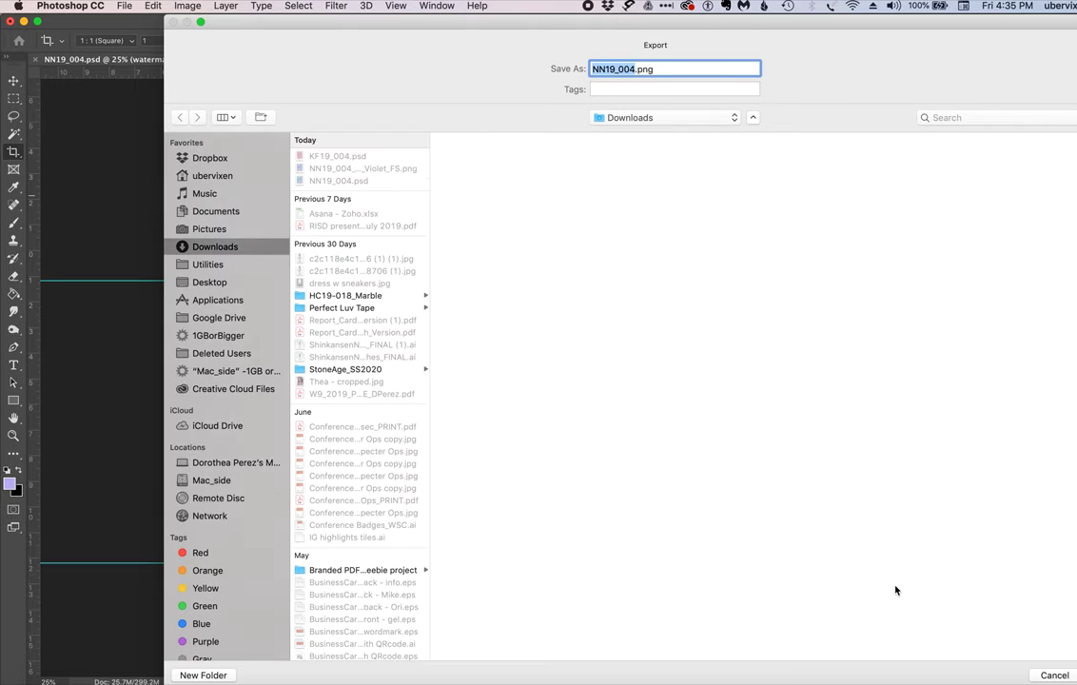
{"action": "left_click", "coordinate": [391, 170]}
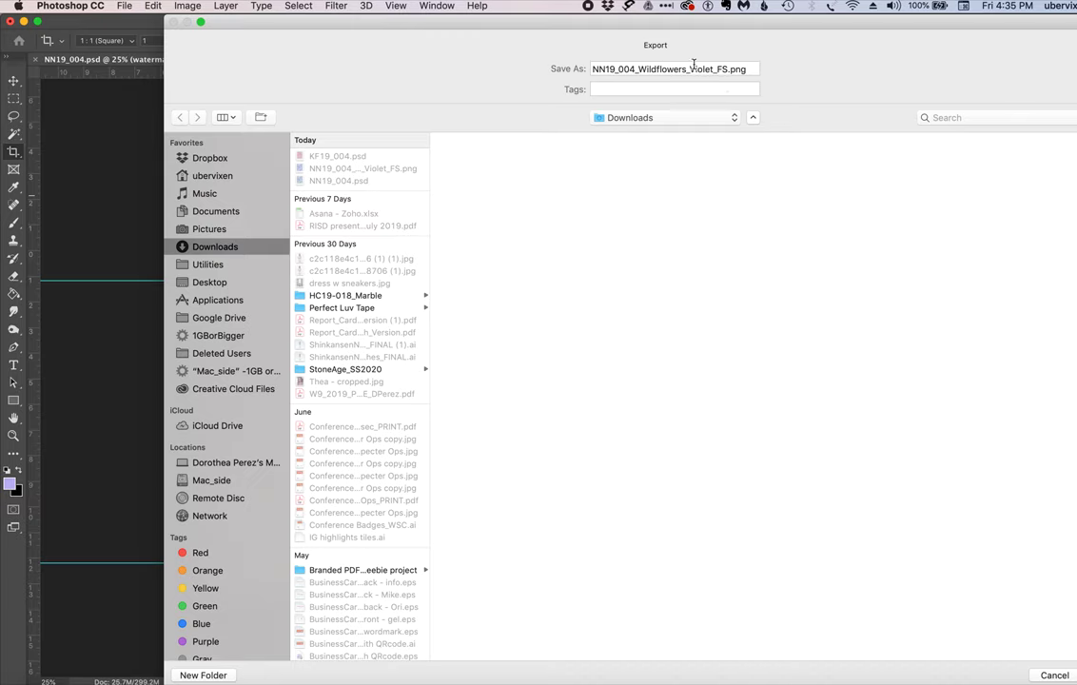
{"action": "left_click", "coordinate": [726, 70]}
{"action": "key", "text": "BackSpace"}
{"action": "key", "text": "BackSpace"}
{"action": "type", "text": "SWA"}
{"action": "type", "text": "TCH"}
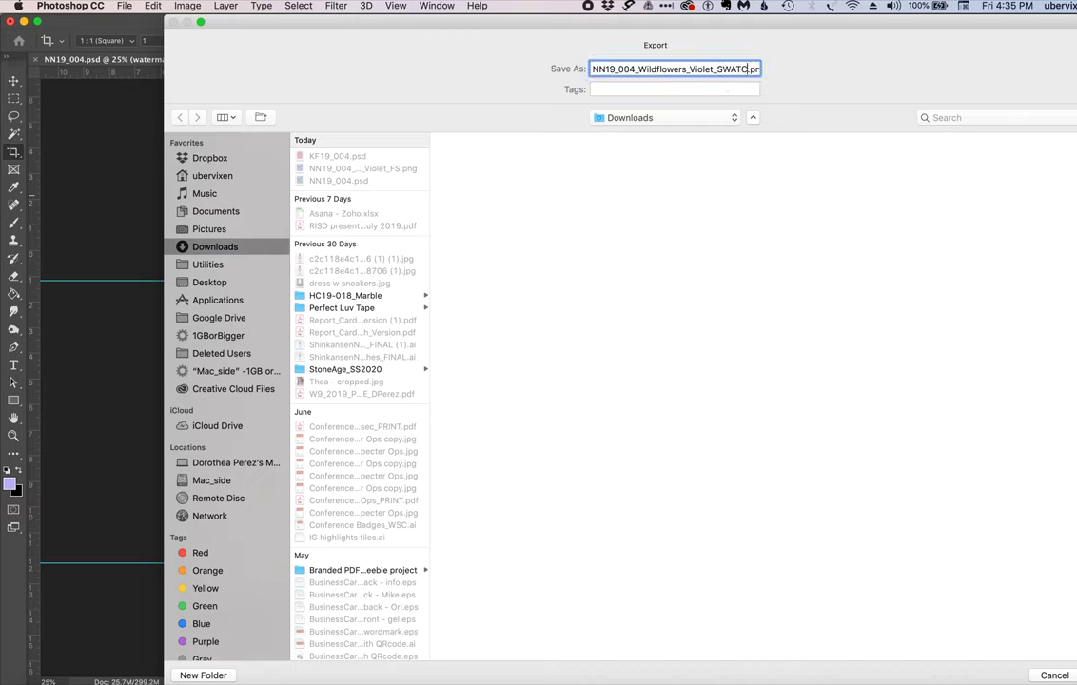
{"action": "key", "text": "Return"}
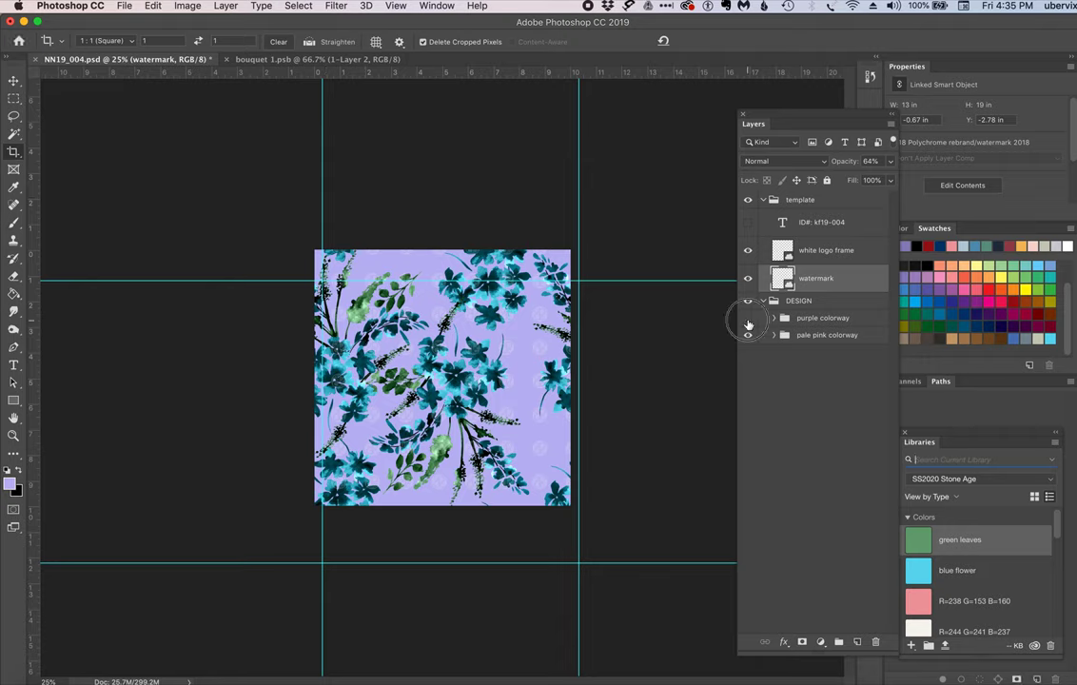
- Hide the purple colorway group and export the pale pink pattern at 50% scale as NN19_004_Wildflowers_Pink_SWATCH.png
{"action": "left_click", "coordinate": [747, 319]}
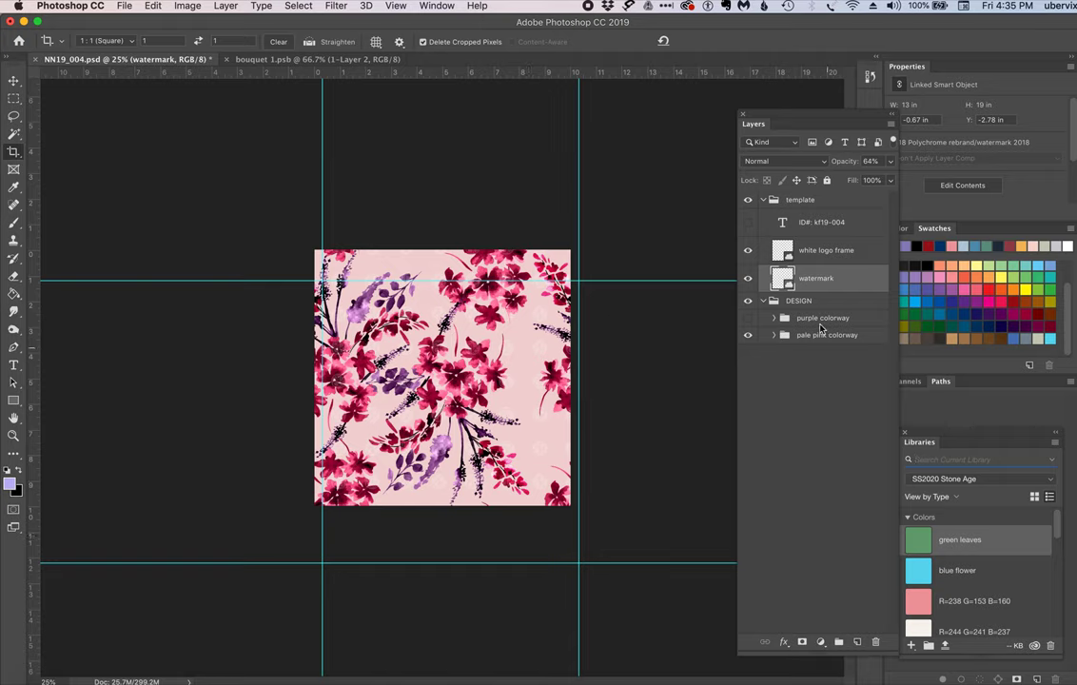
{"action": "left_click", "coordinate": [123, 8]}
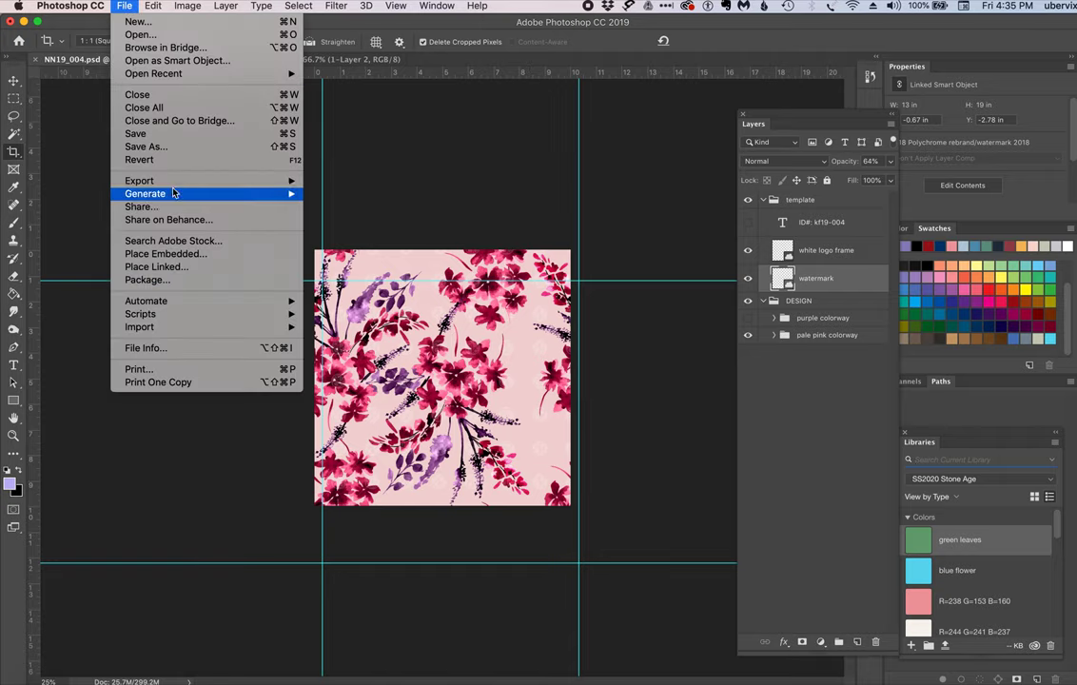
{"action": "mouse_move", "coordinate": [176, 189]}
{"action": "left_click", "coordinate": [353, 132]}
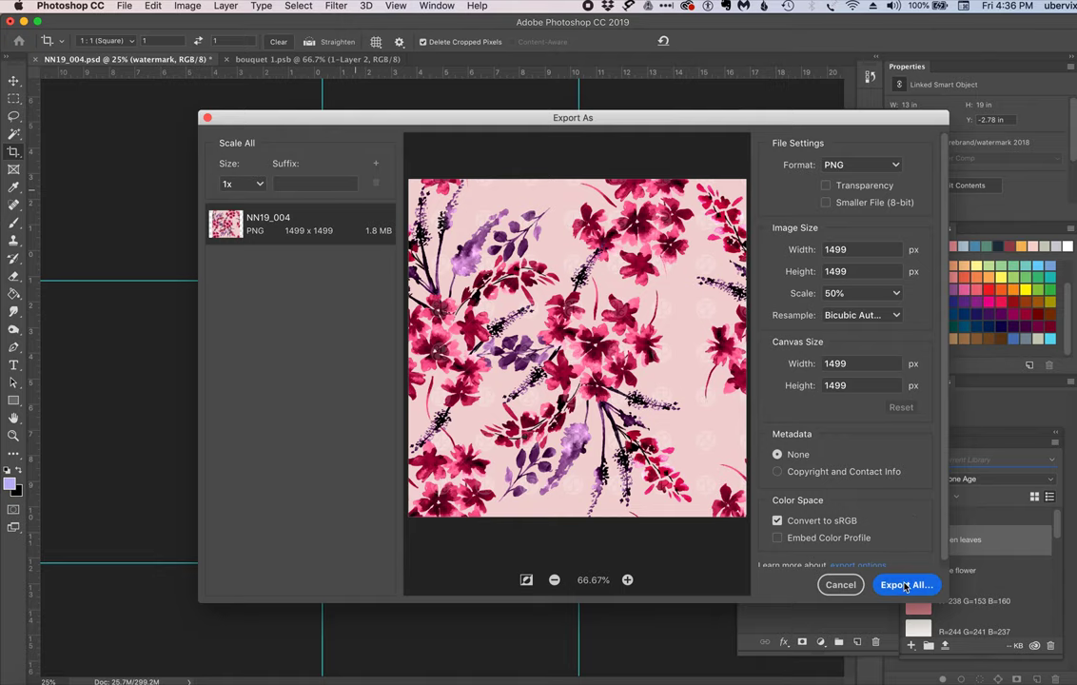
{"action": "left_click", "coordinate": [905, 585]}
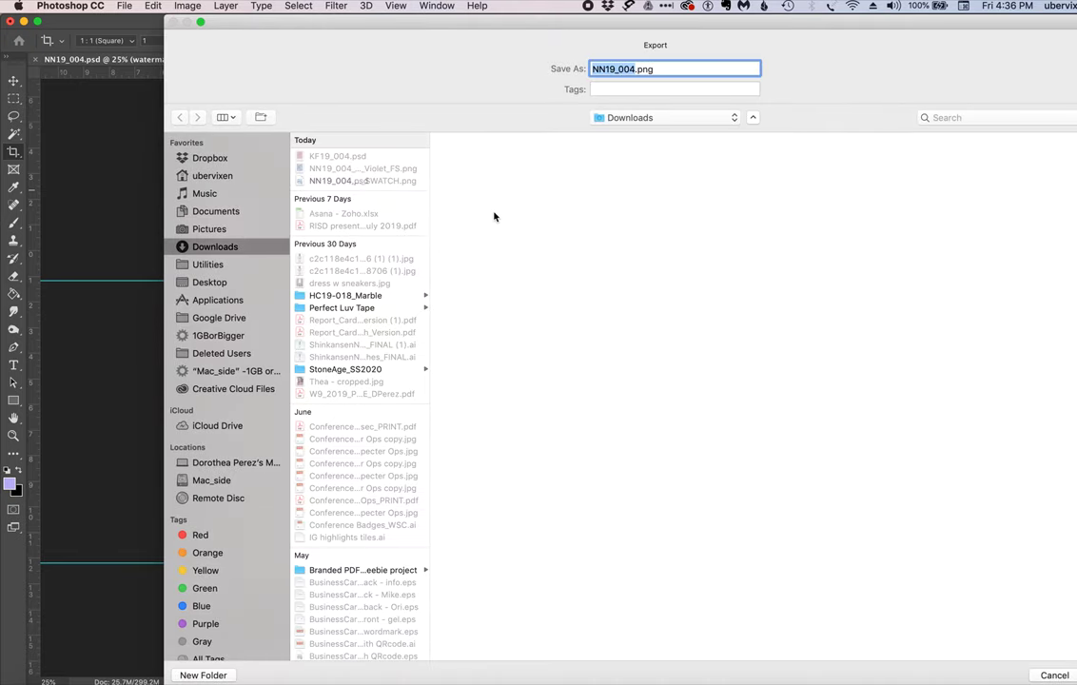
{"action": "type", "text": "NN19_004_Wildflowers_Violet_SWATCH"}
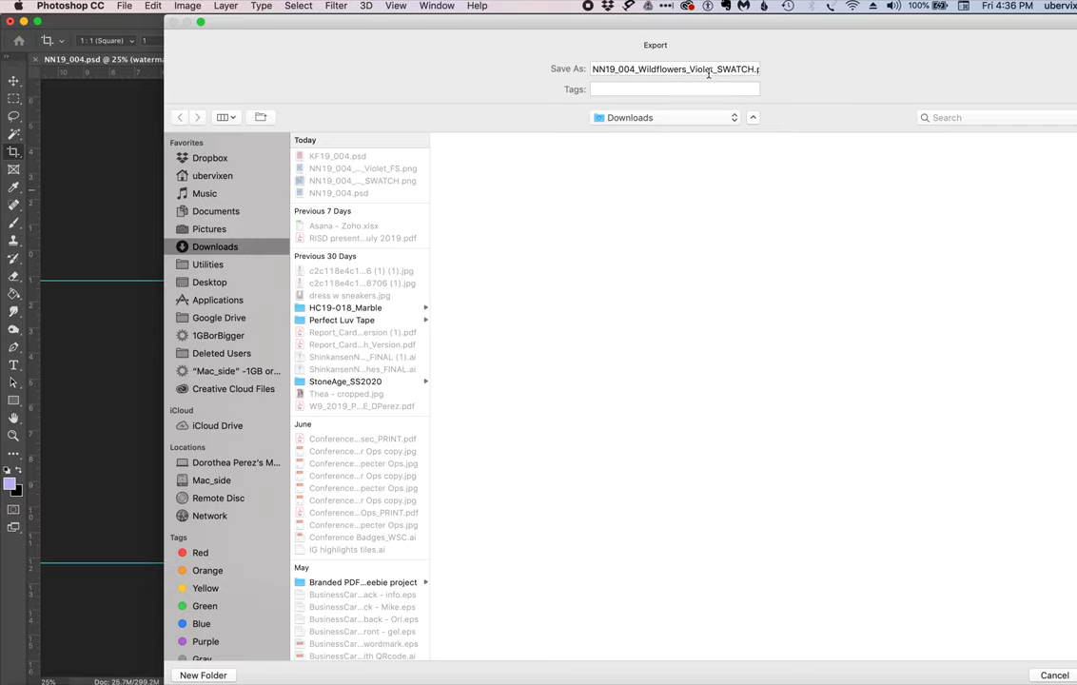
{"action": "left_click_drag", "start_coordinate": [714, 69], "coordinate": [689, 69]}
{"action": "type", "text": "Pink"}
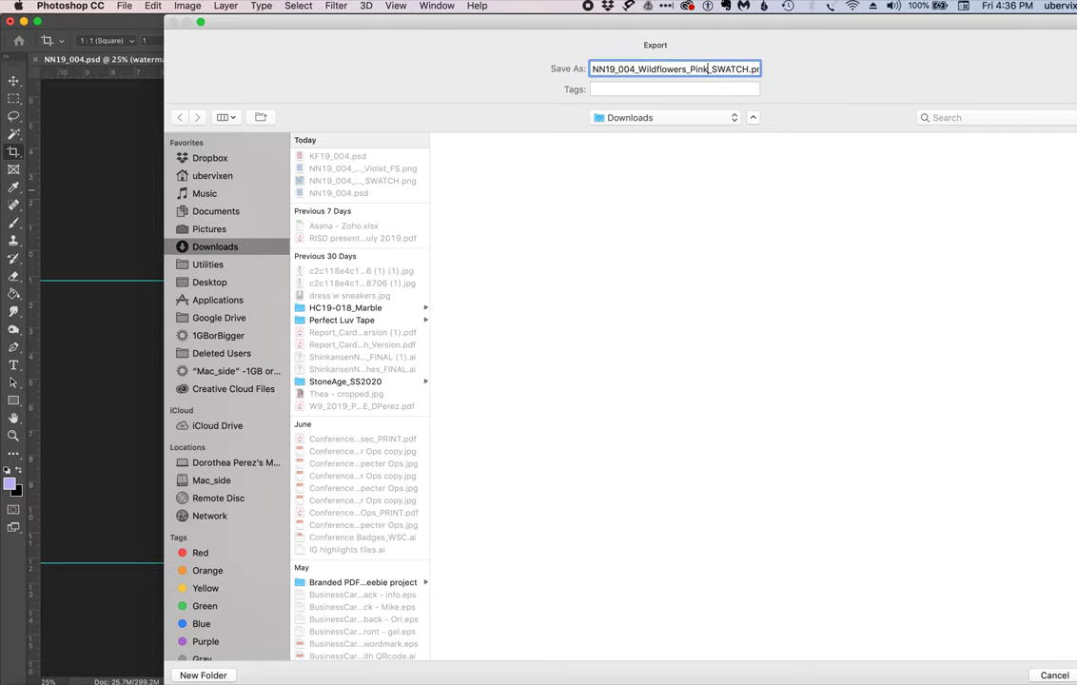
{"action": "key", "text": "Return"}
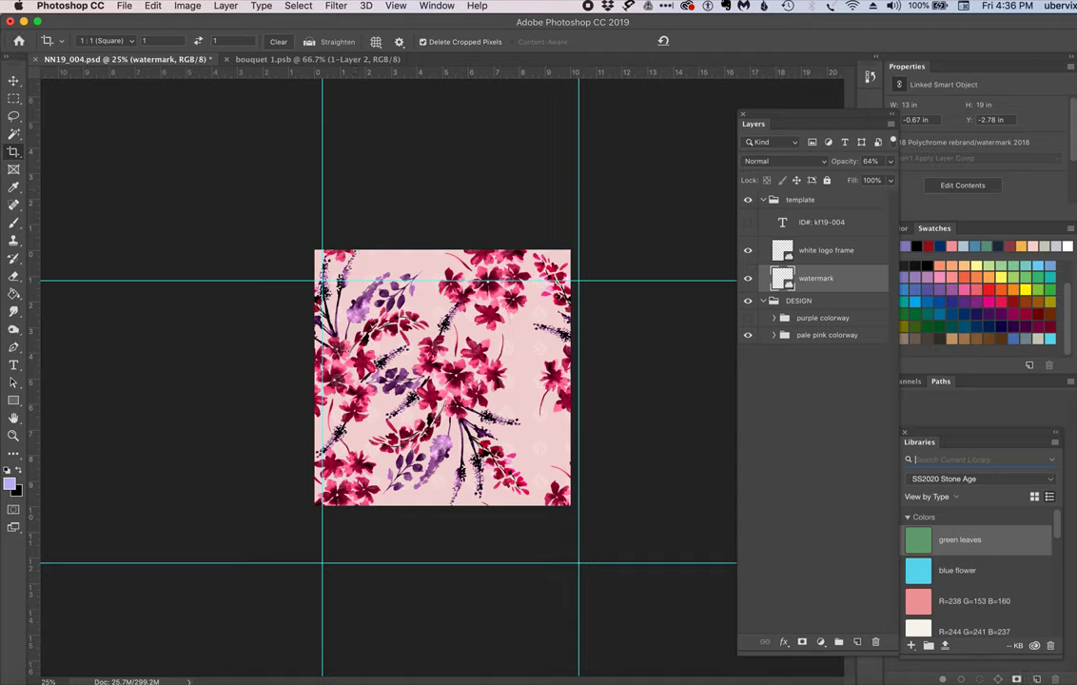
- Close NN19_004.psd without saving the changes, and close bouquet 1.psb
{"action": "left_click", "coordinate": [37, 59]}
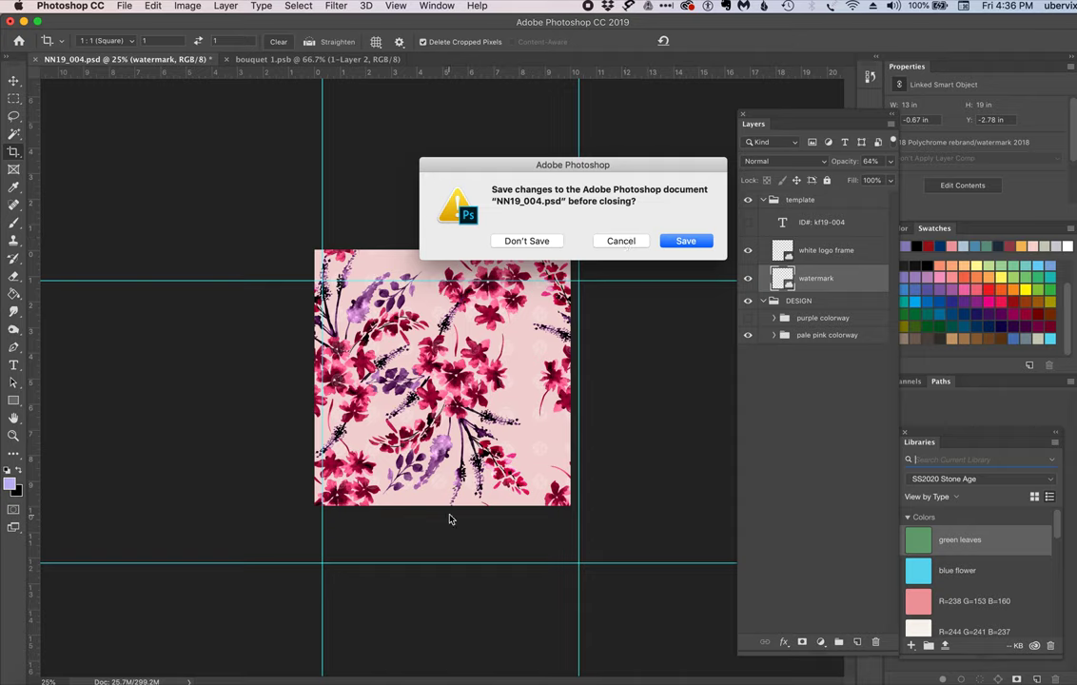
{"action": "left_click", "coordinate": [528, 241]}
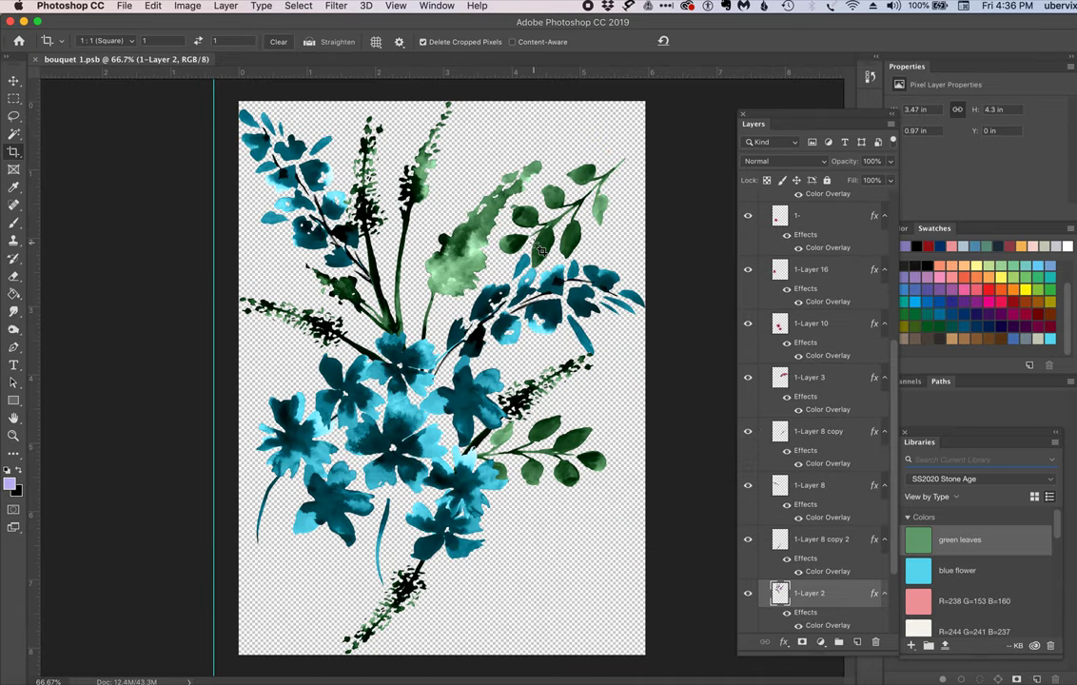
{"action": "left_click", "coordinate": [36, 60]}
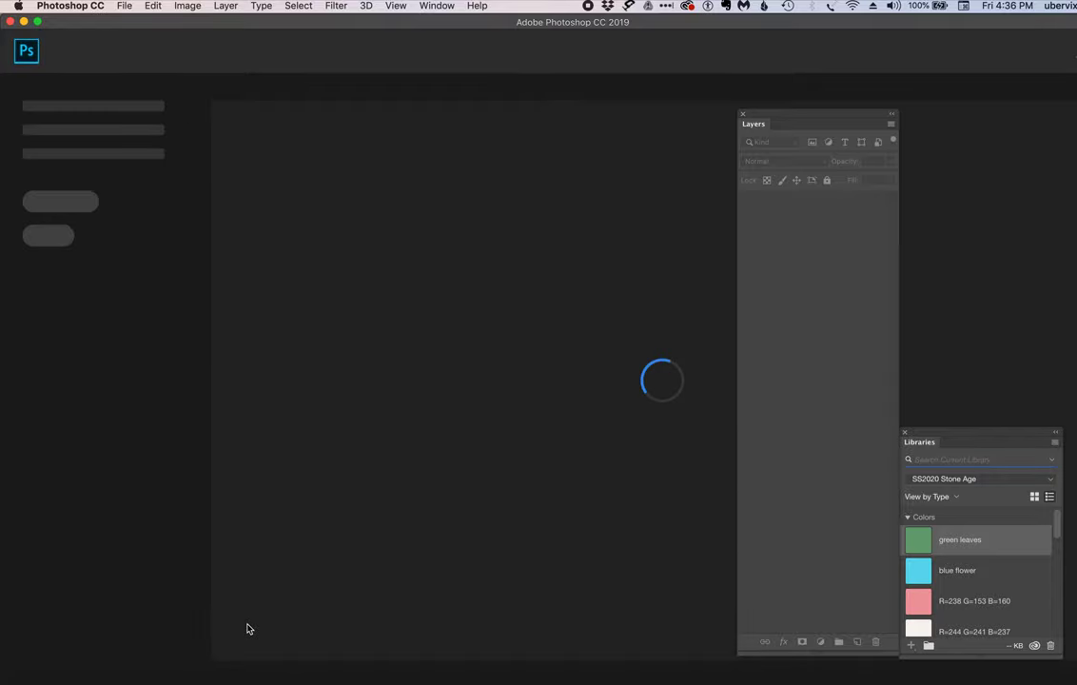
- Switch to Finder and create a folder named NN19-004_Wildflowers in Downloads
{"action": "mouse_move", "coordinate": [26, 675]}
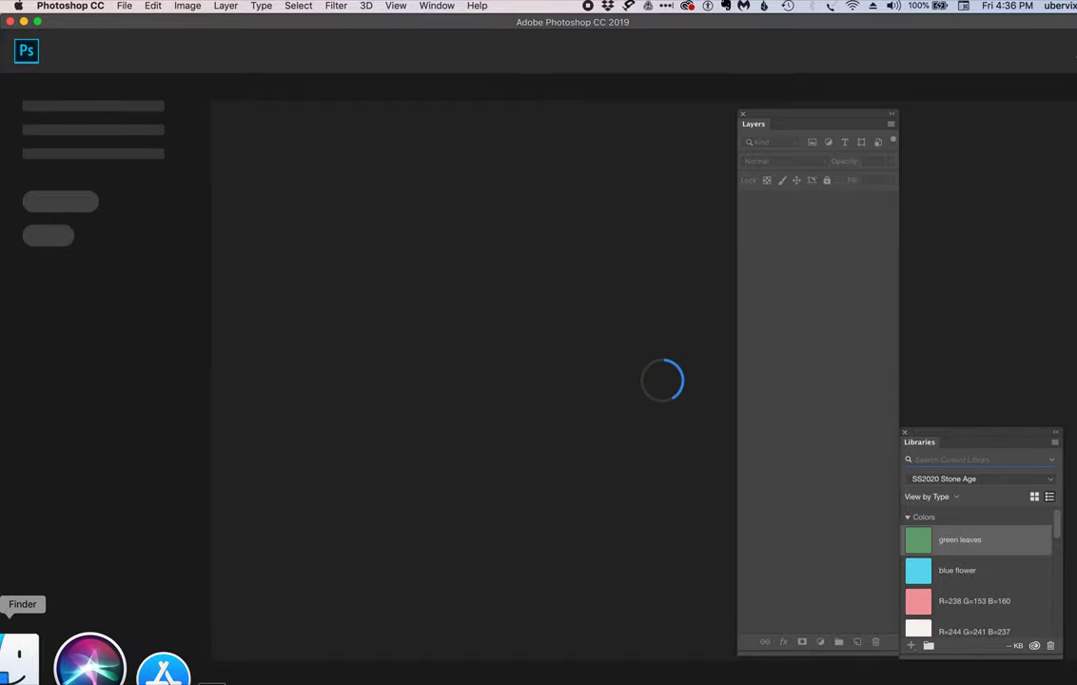
{"action": "left_click", "coordinate": [29, 678]}
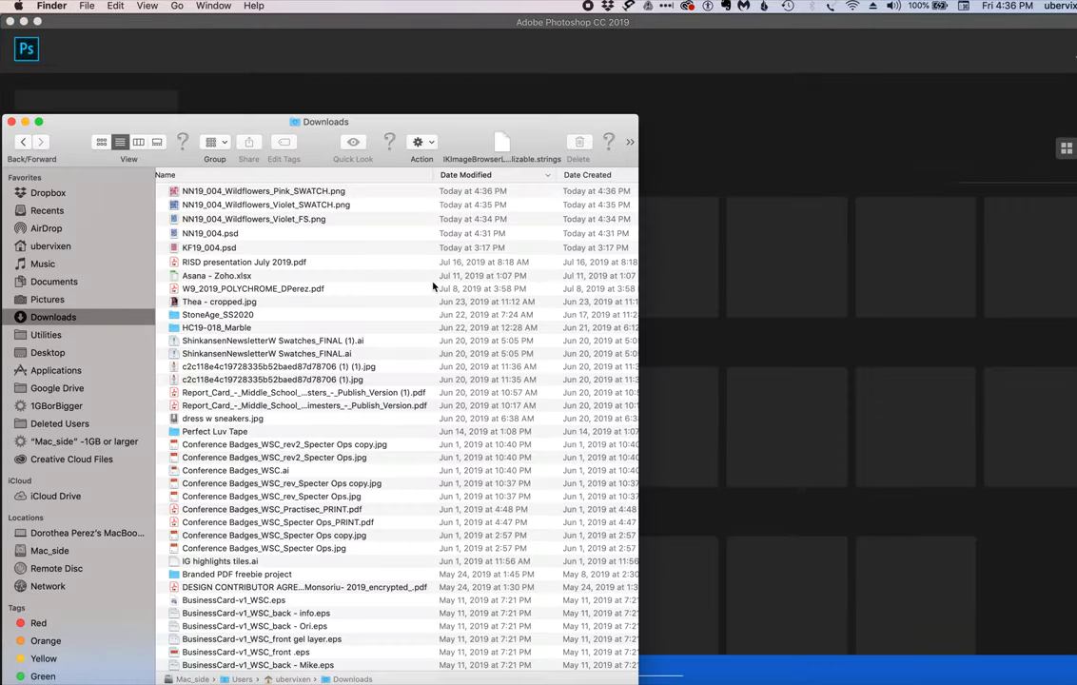
{"action": "left_click_drag", "start_coordinate": [438, 123], "coordinate": [571, 65]}
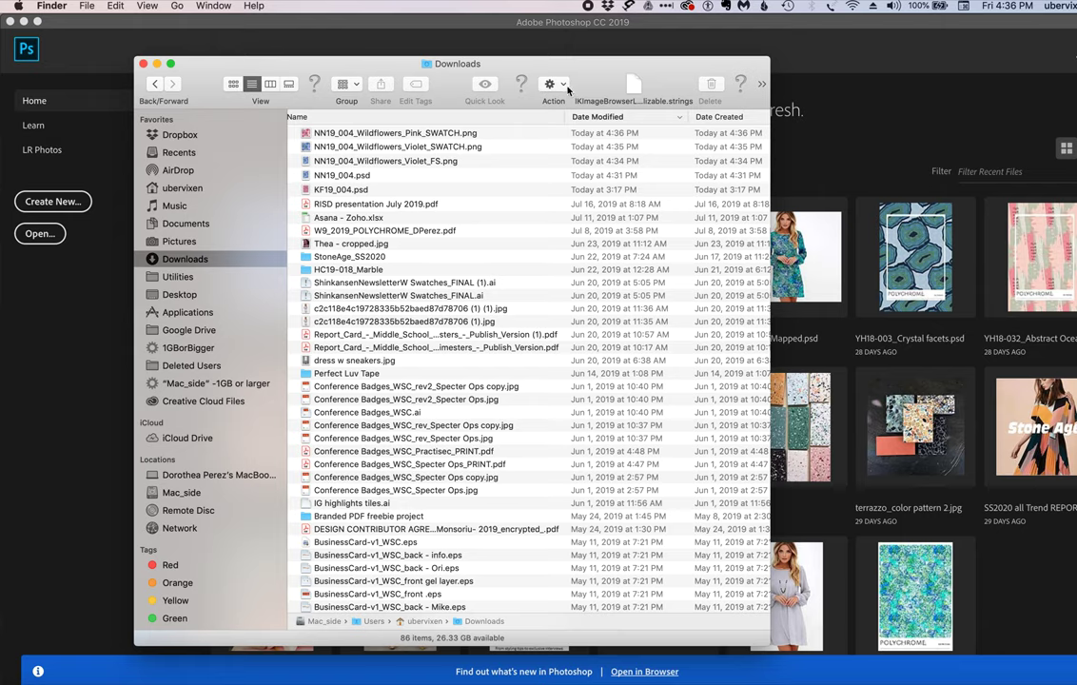
{"action": "left_click", "coordinate": [555, 85]}
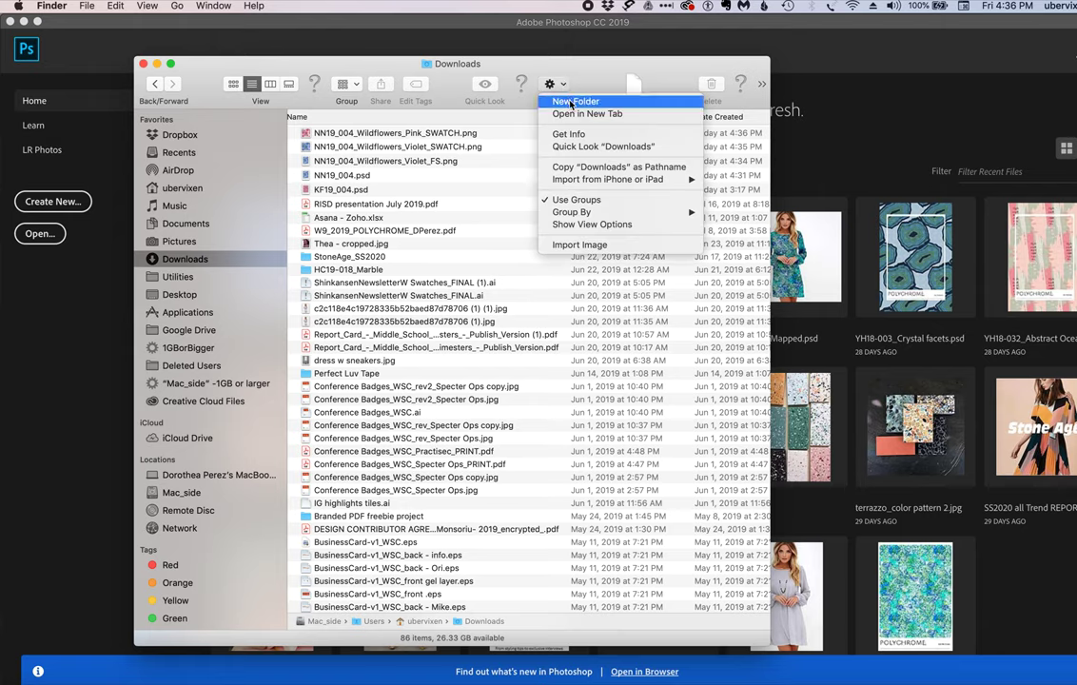
{"action": "left_click", "coordinate": [571, 101]}
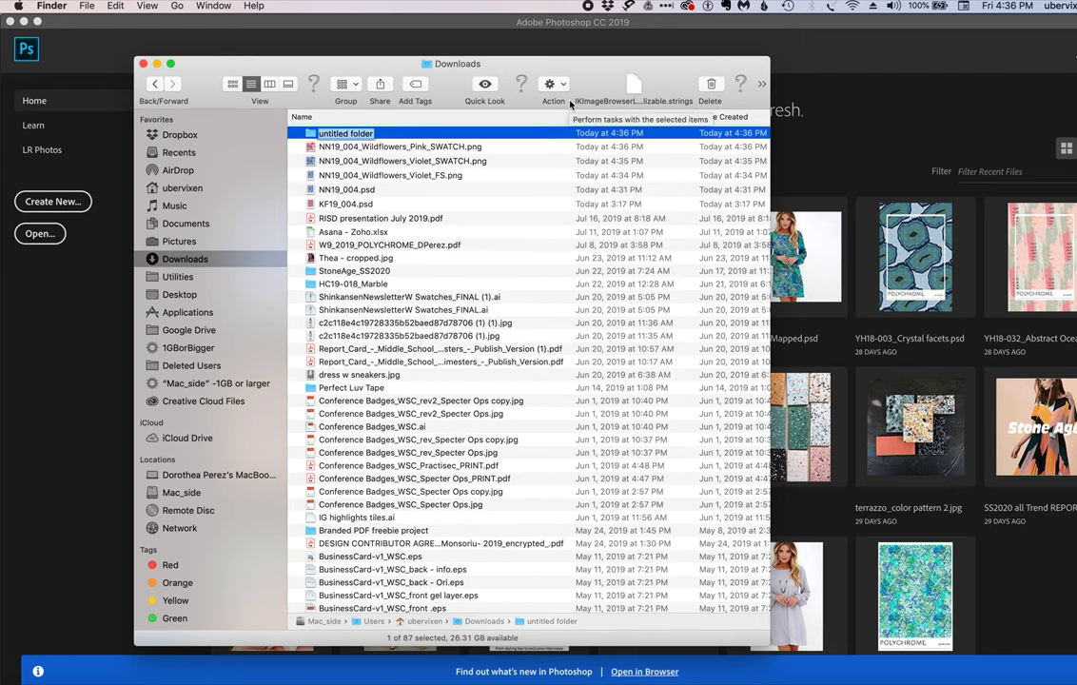
{"action": "type", "text": "NN19"}
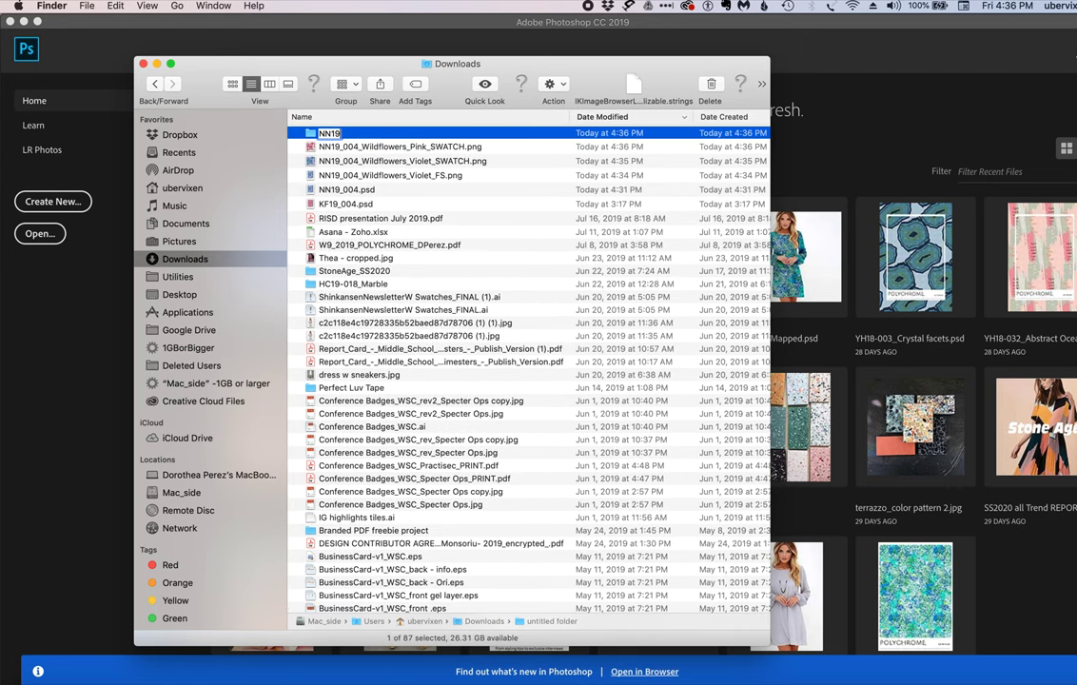
{"action": "type", "text": "-004_Wo"}
{"action": "type", "text": "ildflowers"}
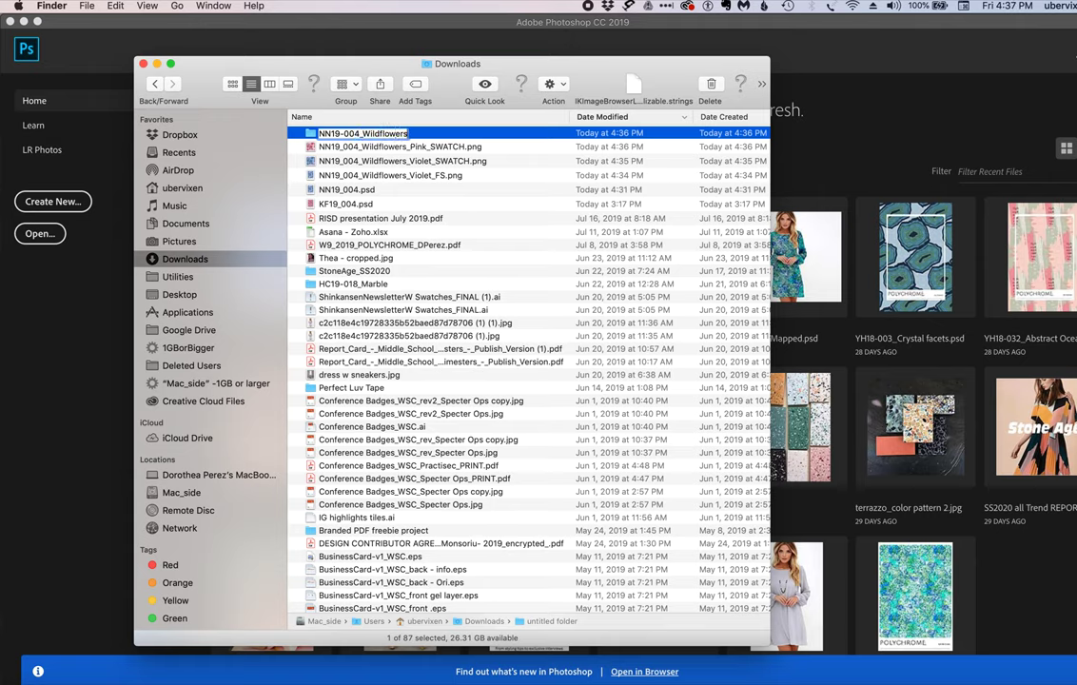
{"action": "key", "text": "Return"}
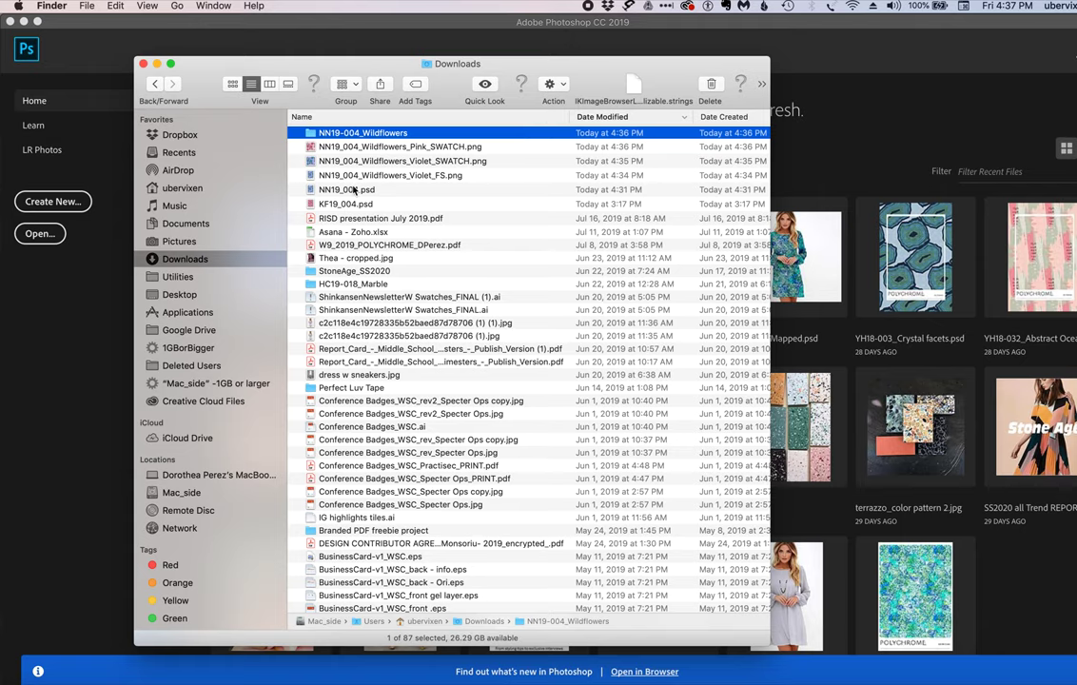
- Move NN19_004.psd and the three NN19_004_Wildflowers PNGs into the NN19-004_Wildflowers folder, return to Downloads and minimize the Finder window
{"action": "left_click", "coordinate": [354, 190]}
{"action": "left_click", "coordinate": [354, 149], "text": "shift"}
{"action": "left_click_drag", "start_coordinate": [352, 151], "coordinate": [349, 136]}
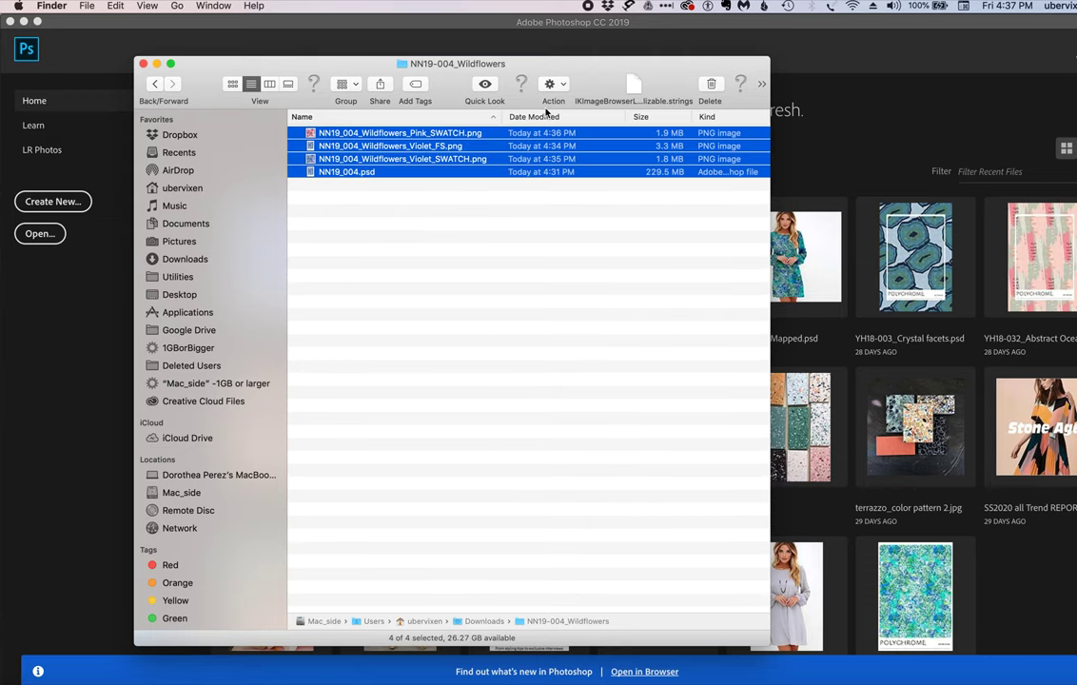
{"action": "left_click", "coordinate": [153, 85]}
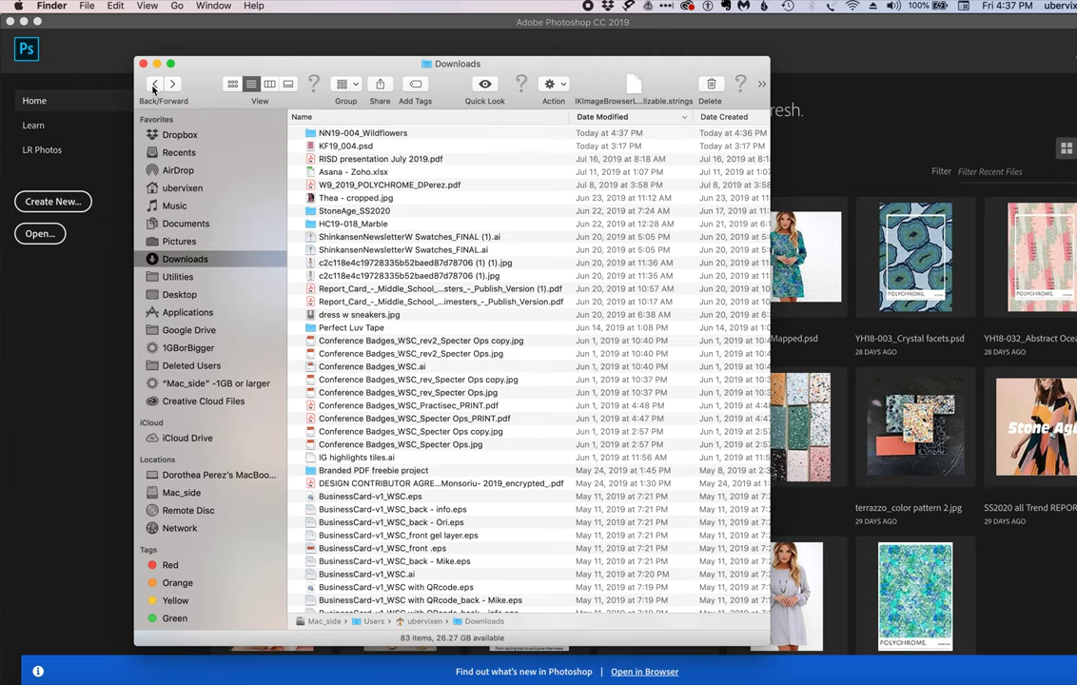
{"action": "left_click", "coordinate": [323, 135]}
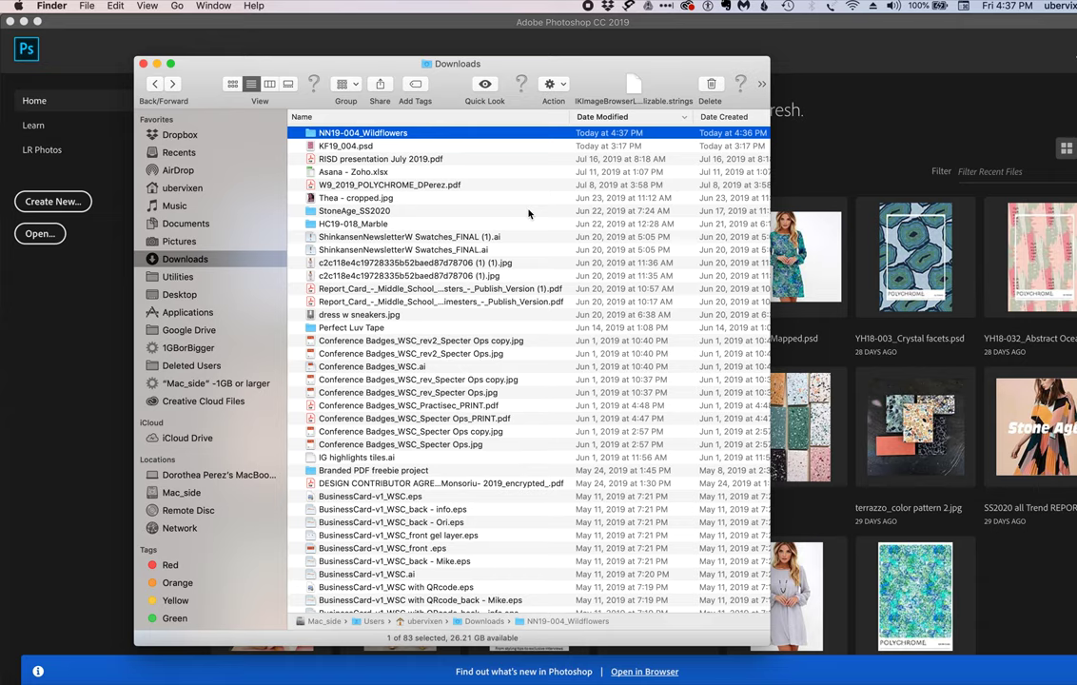
{"action": "left_click", "coordinate": [158, 64]}
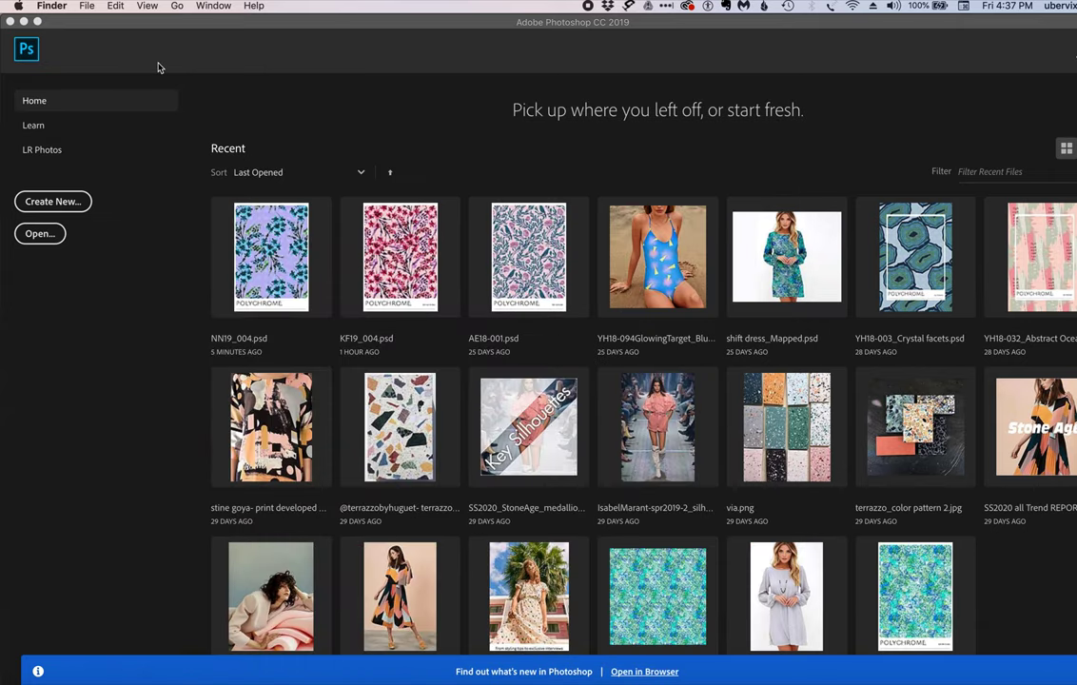